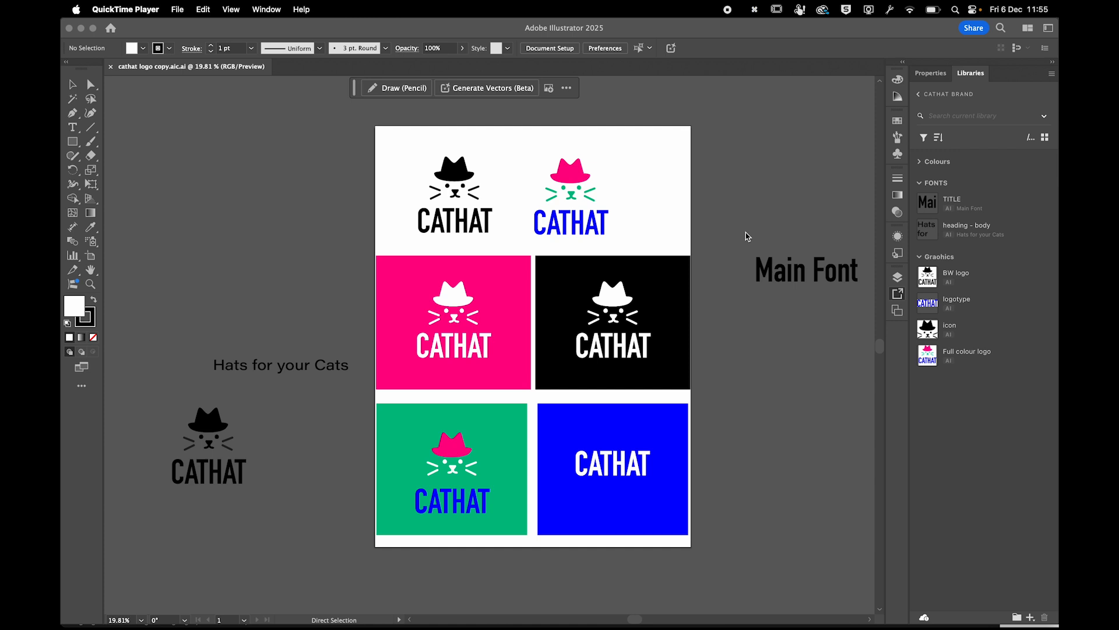
Collapse the floating Asset Export panel and display the Libraries panel.
{"action": "left_click", "coordinate": [748, 324]}
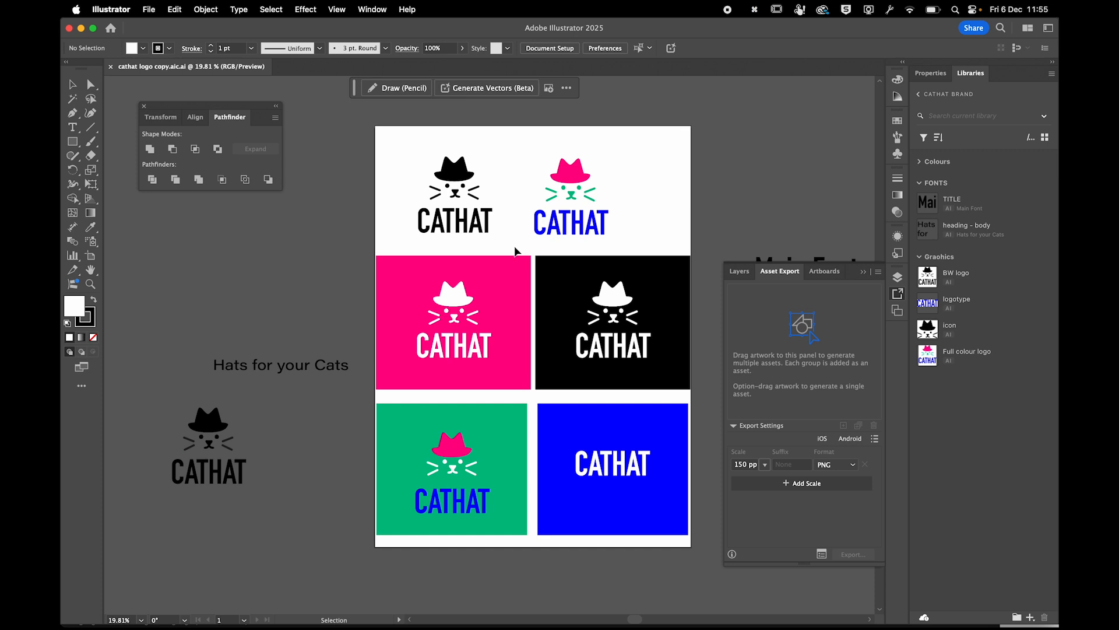
{"action": "left_click", "coordinate": [864, 272]}
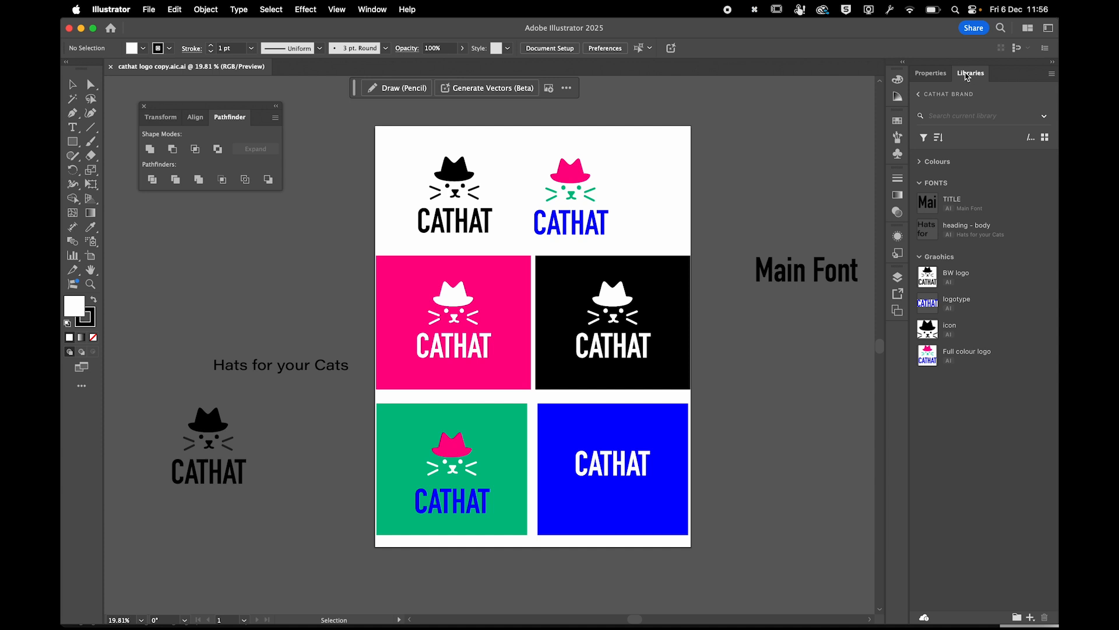
{"action": "left_click", "coordinate": [368, 10]}
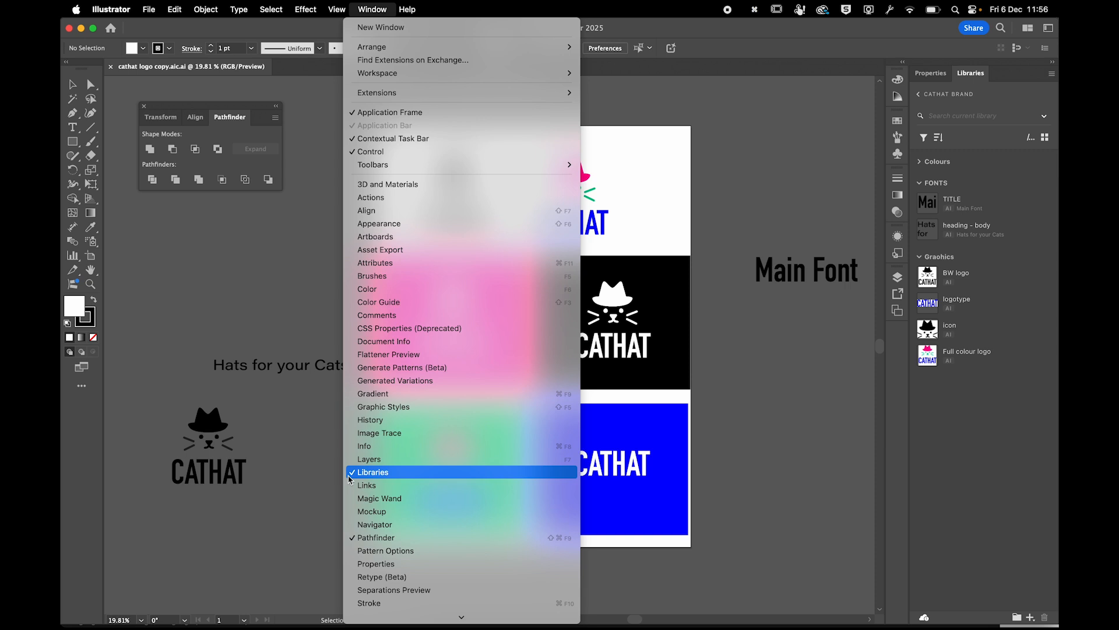
{"action": "left_click", "coordinate": [349, 473]}
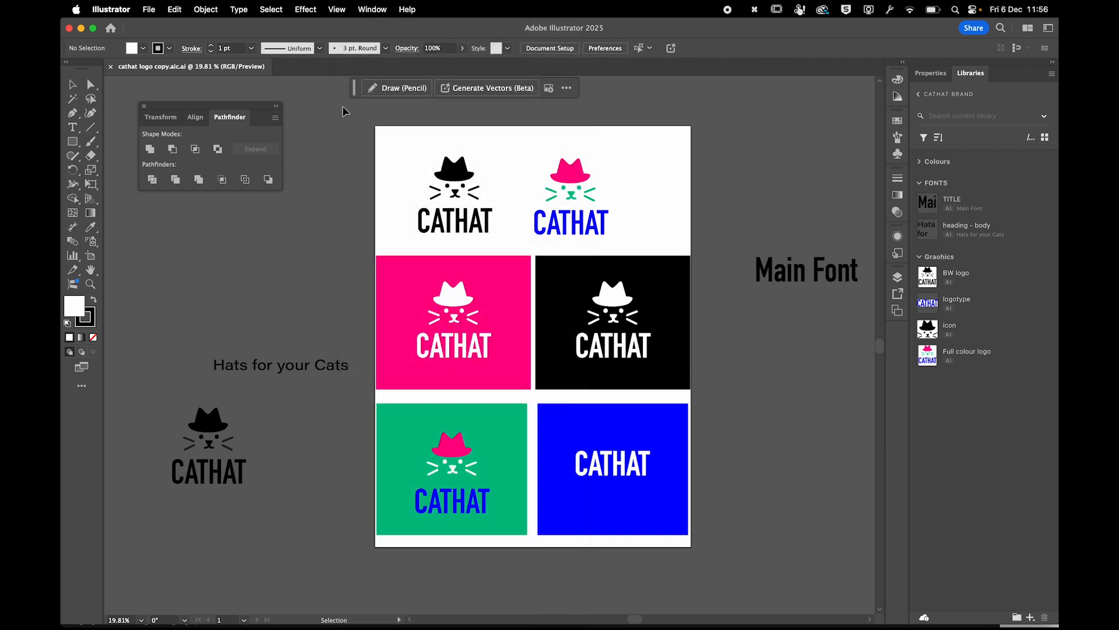
Switch the workspace to Essentials.
{"action": "left_click", "coordinate": [368, 8]}
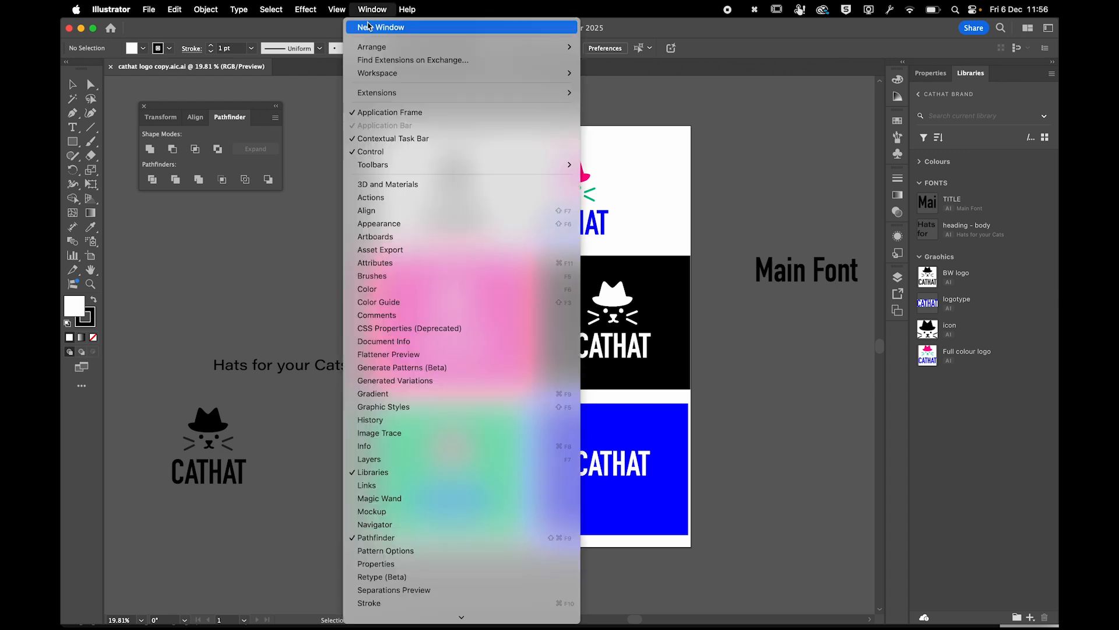
{"action": "mouse_move", "coordinate": [378, 73]}
{"action": "left_click", "coordinate": [636, 87]}
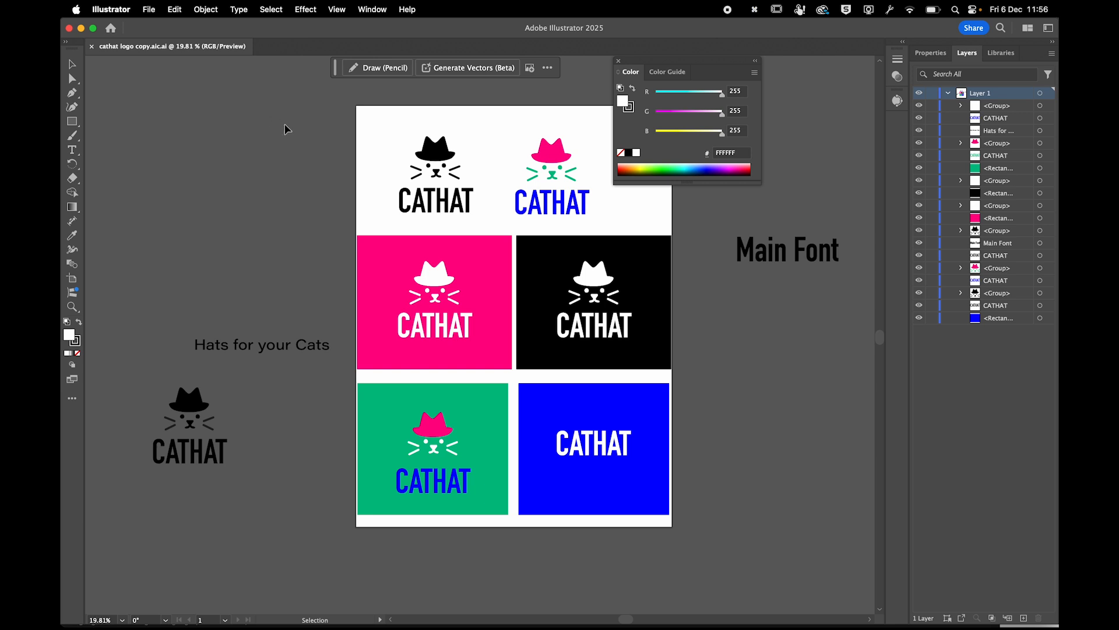
Switch the workspace to Essentials Classic and move the contextual task bar to just above the artboard.
{"action": "left_click", "coordinate": [371, 10]}
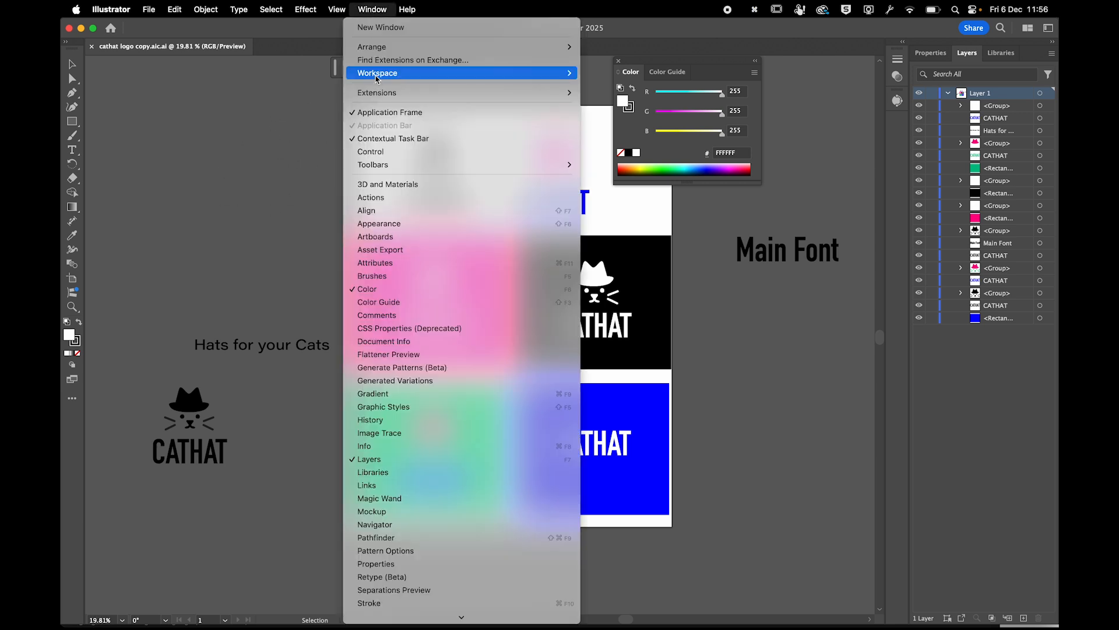
{"action": "mouse_move", "coordinate": [376, 75]}
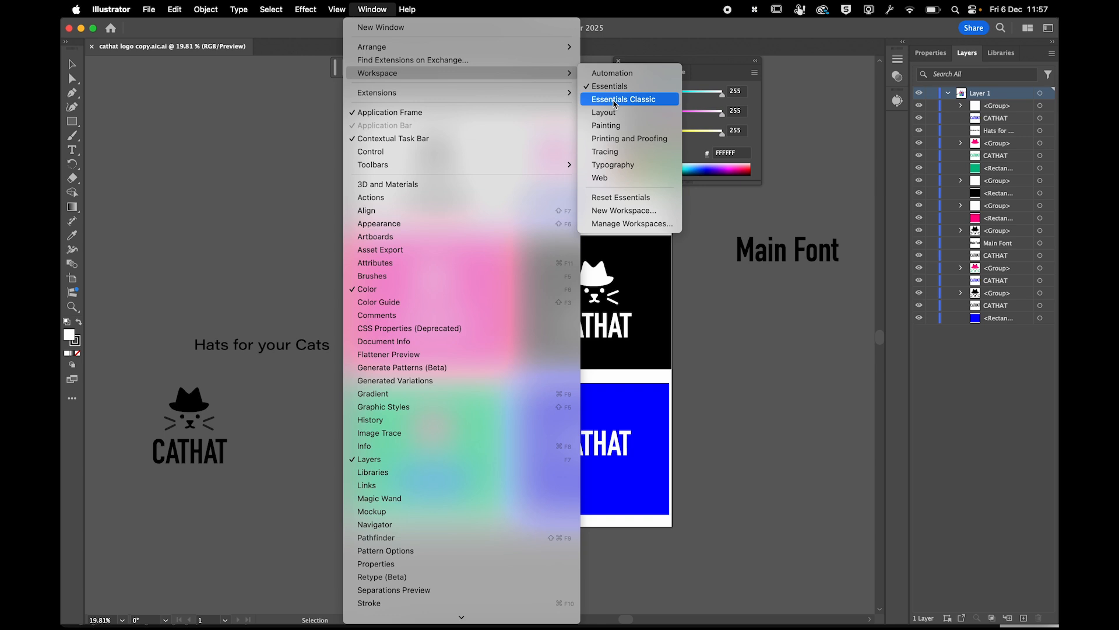
{"action": "left_click", "coordinate": [615, 100]}
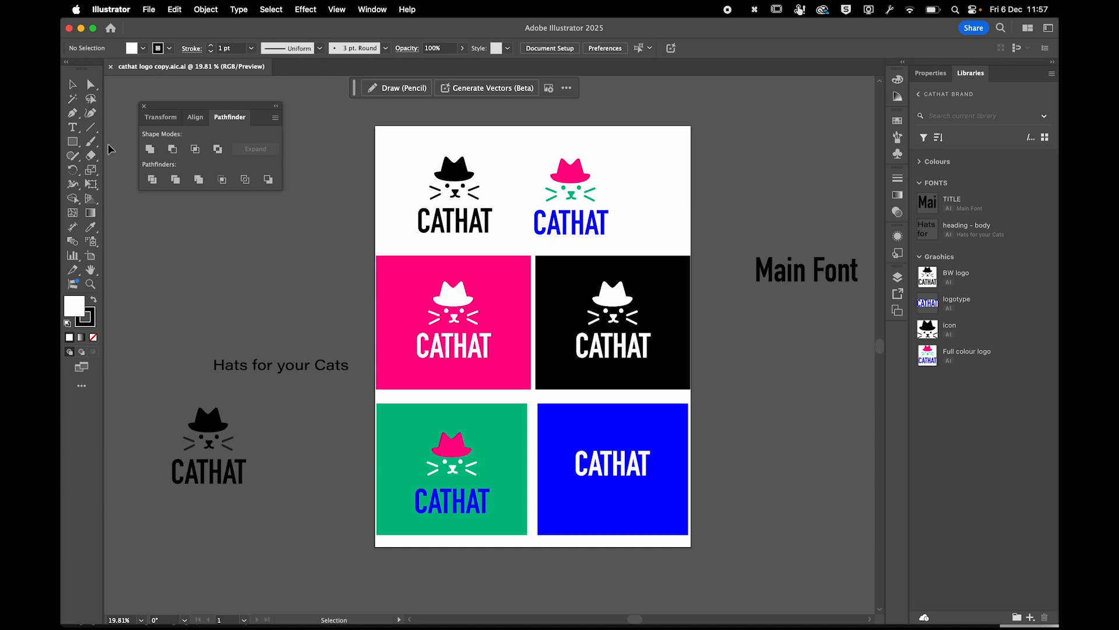
{"action": "left_click_drag", "start_coordinate": [362, 93], "coordinate": [387, 110]}
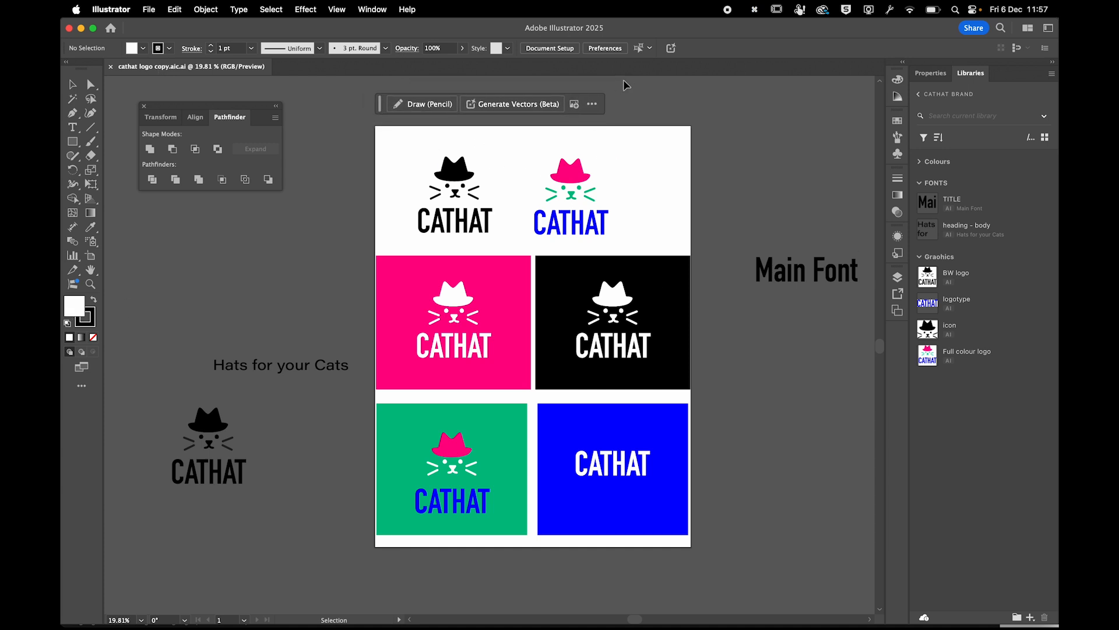
Try out several tools: Direct Selection, Lasso, Magic Wand, Pen, Rectangle and Type.
{"action": "left_click", "coordinate": [92, 85]}
{"action": "left_click", "coordinate": [92, 99]}
{"action": "left_click", "coordinate": [73, 101]}
{"action": "left_click", "coordinate": [72, 113]}
{"action": "left_click", "coordinate": [72, 140]}
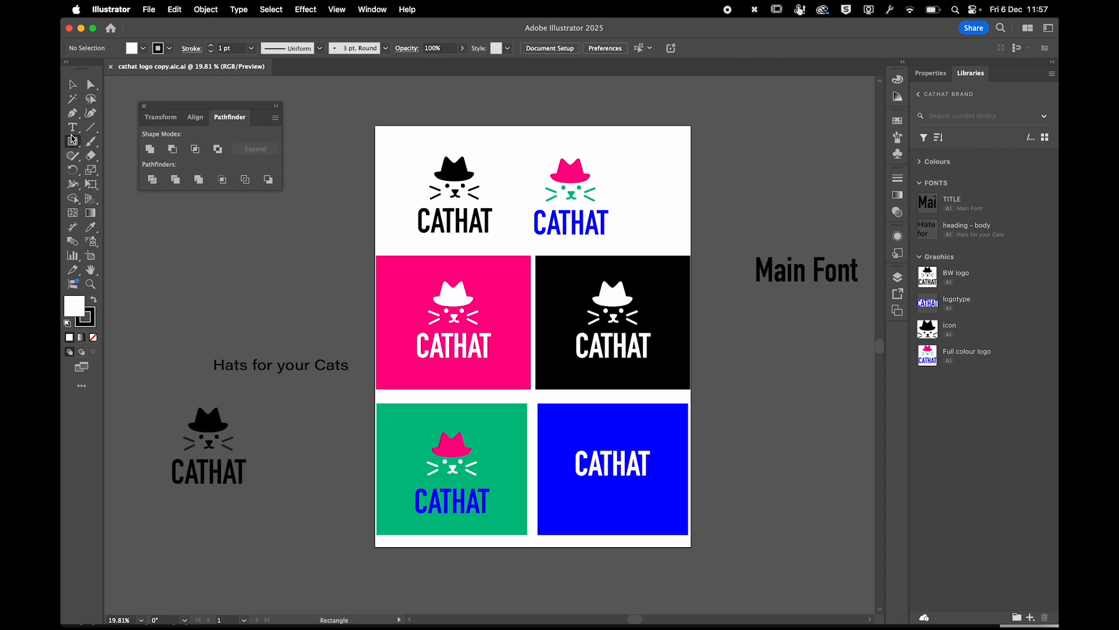
{"action": "left_click", "coordinate": [72, 127]}
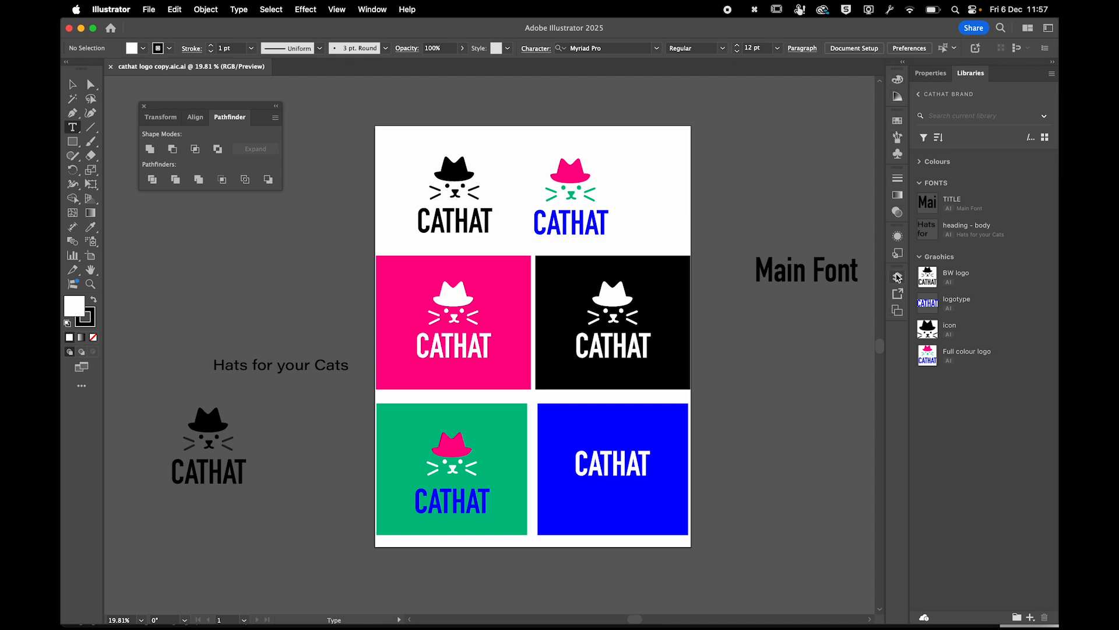
View the Color, Color Guide, Swatches, Brushes and Symbols panels one after another.
{"action": "left_click", "coordinate": [899, 82]}
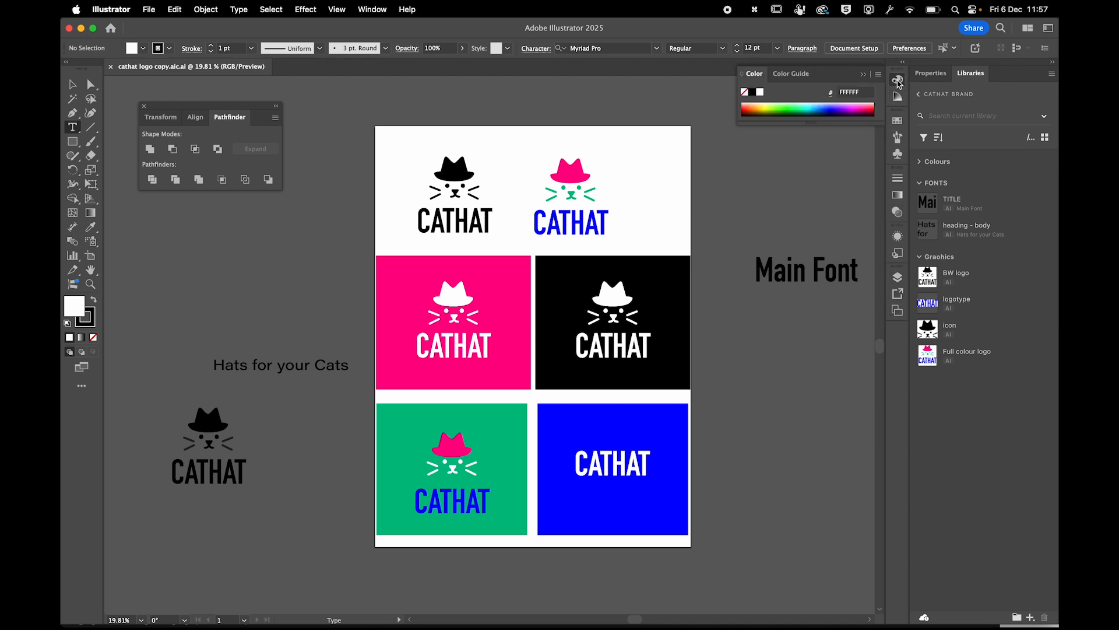
{"action": "left_click", "coordinate": [899, 97]}
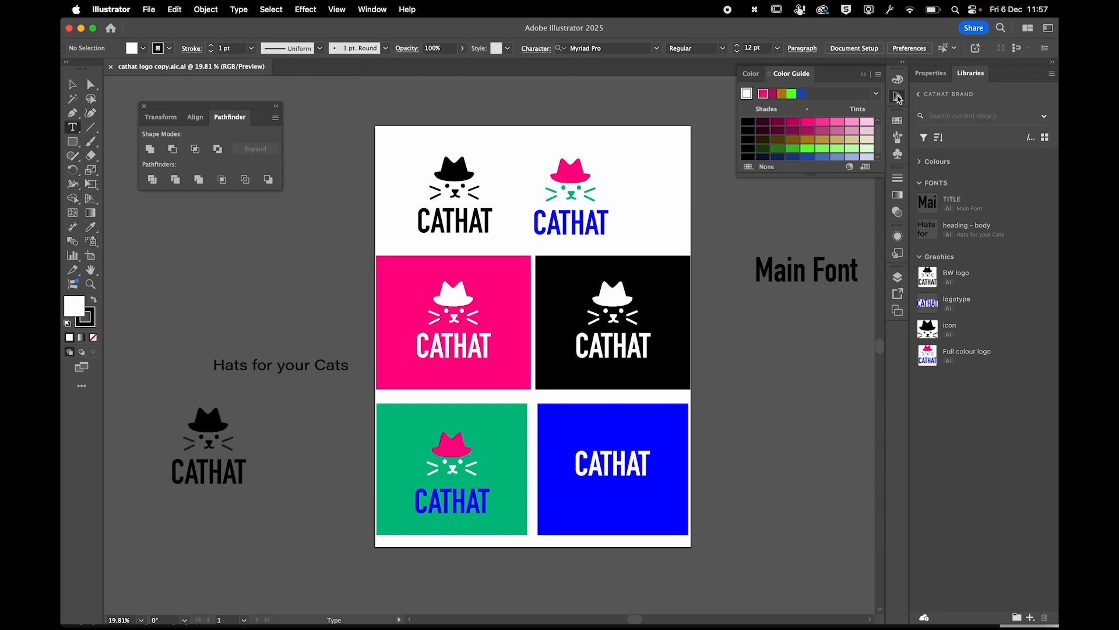
{"action": "left_click", "coordinate": [898, 121]}
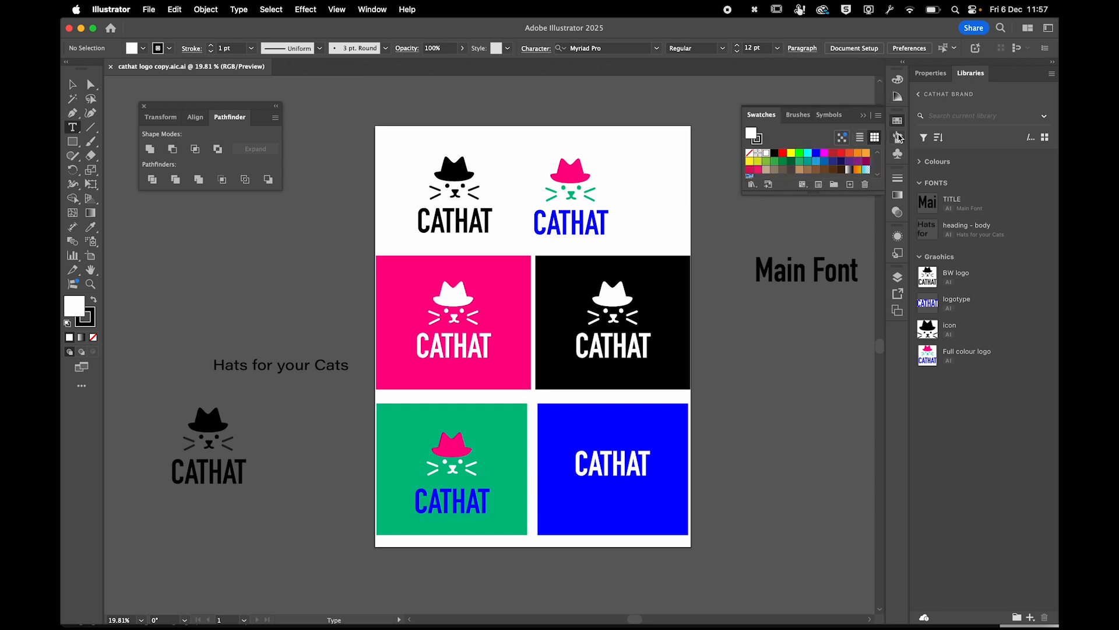
{"action": "left_click", "coordinate": [898, 138]}
{"action": "left_click", "coordinate": [898, 153]}
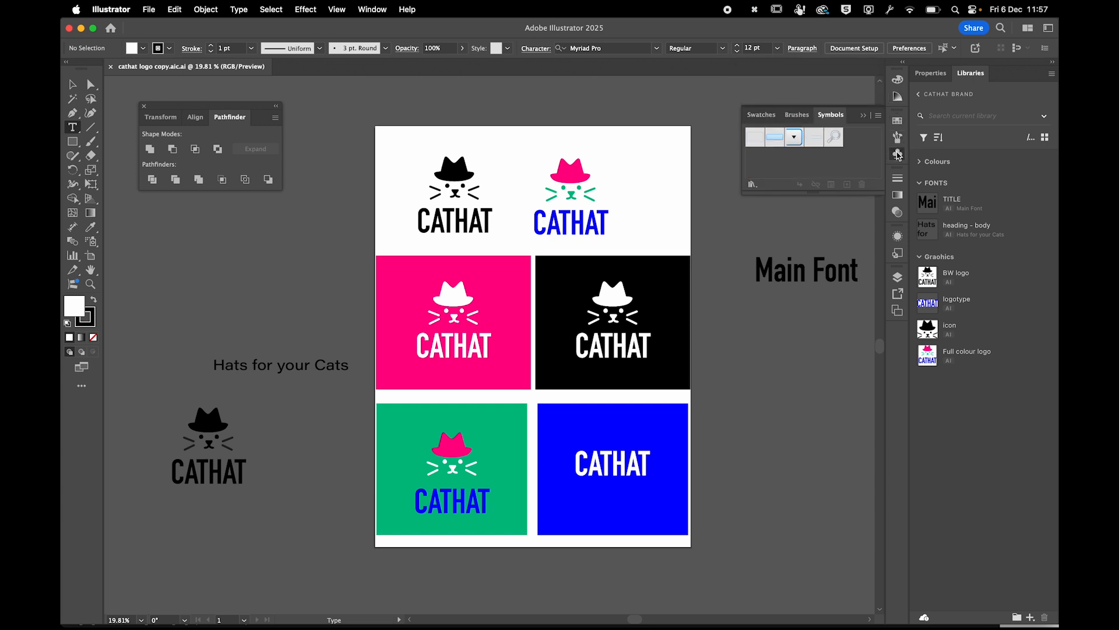
View the Stroke, Gradient, Transparency, Appearance and Graphic Styles panels one after another.
{"action": "left_click", "coordinate": [897, 179]}
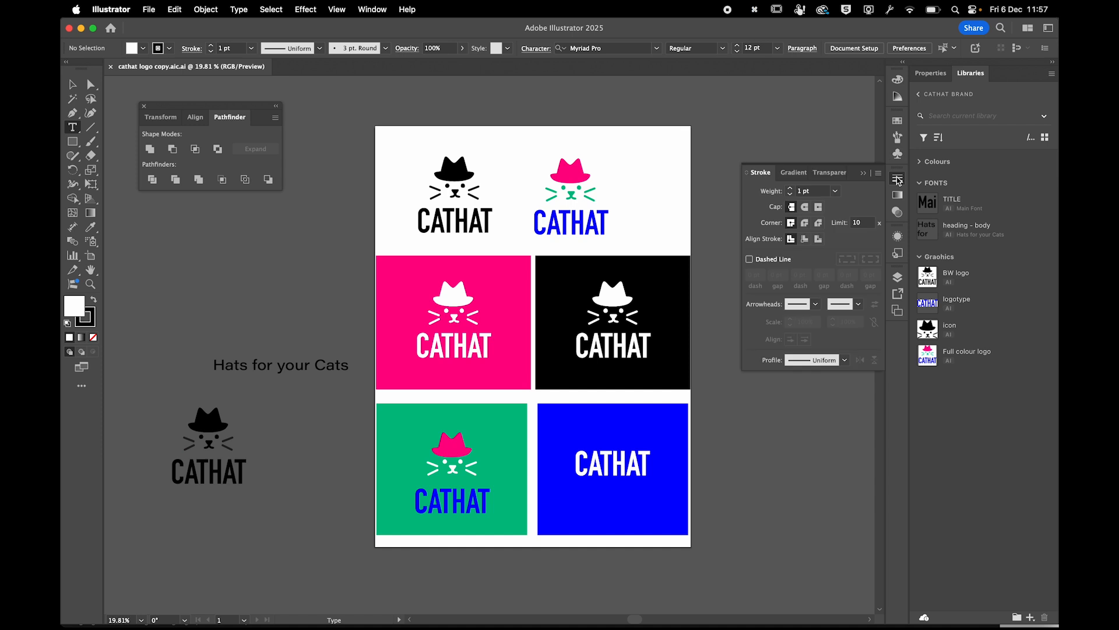
{"action": "left_click", "coordinate": [897, 195]}
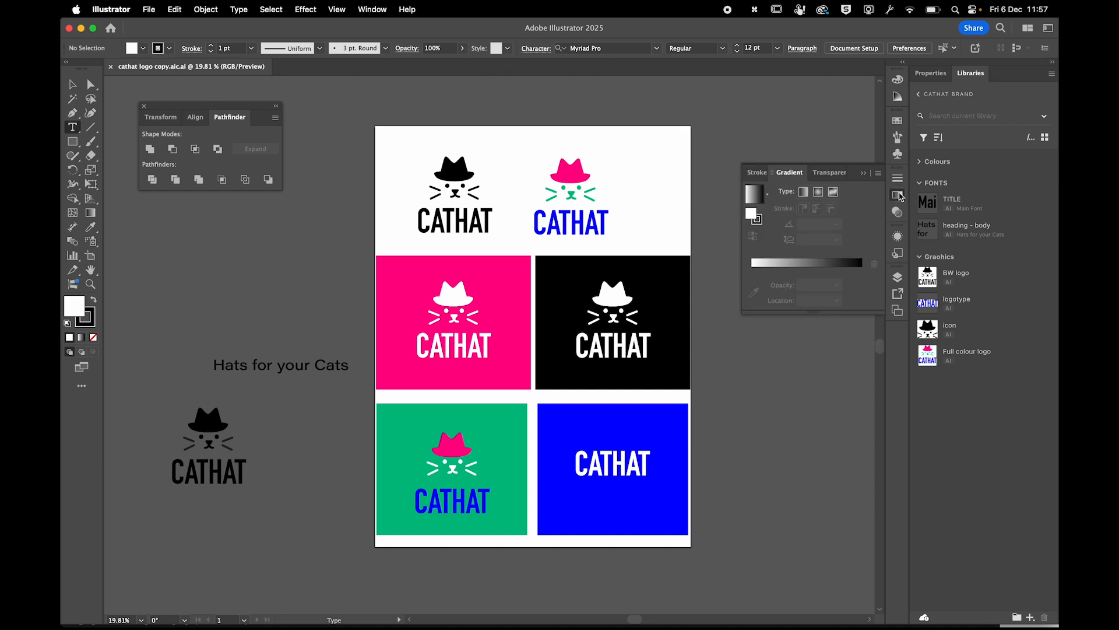
{"action": "left_click", "coordinate": [898, 213]}
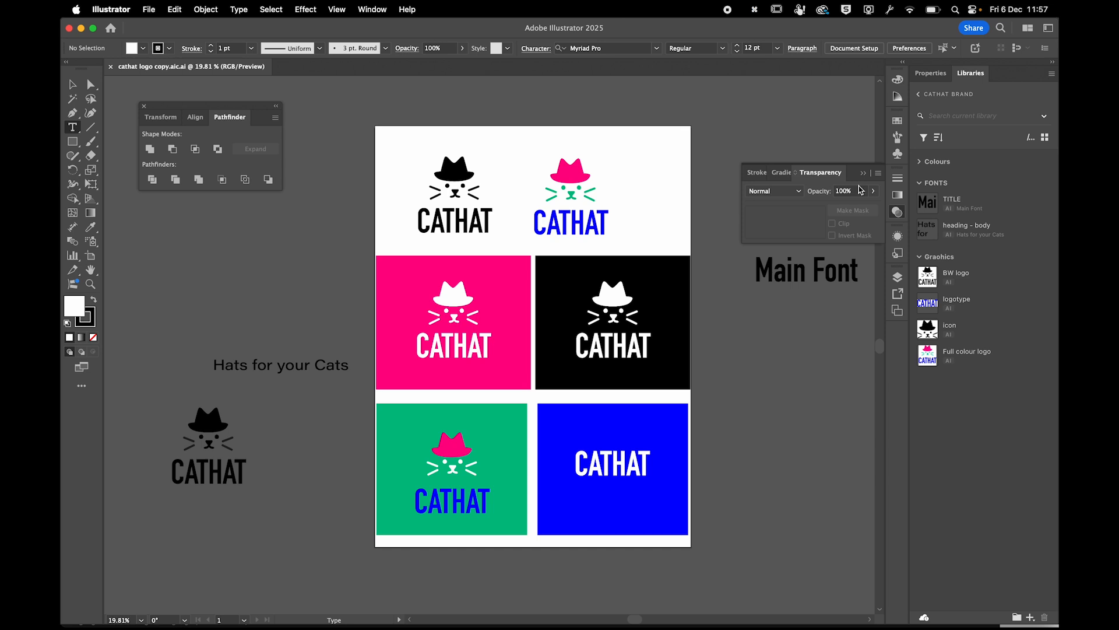
{"action": "left_click", "coordinate": [898, 235]}
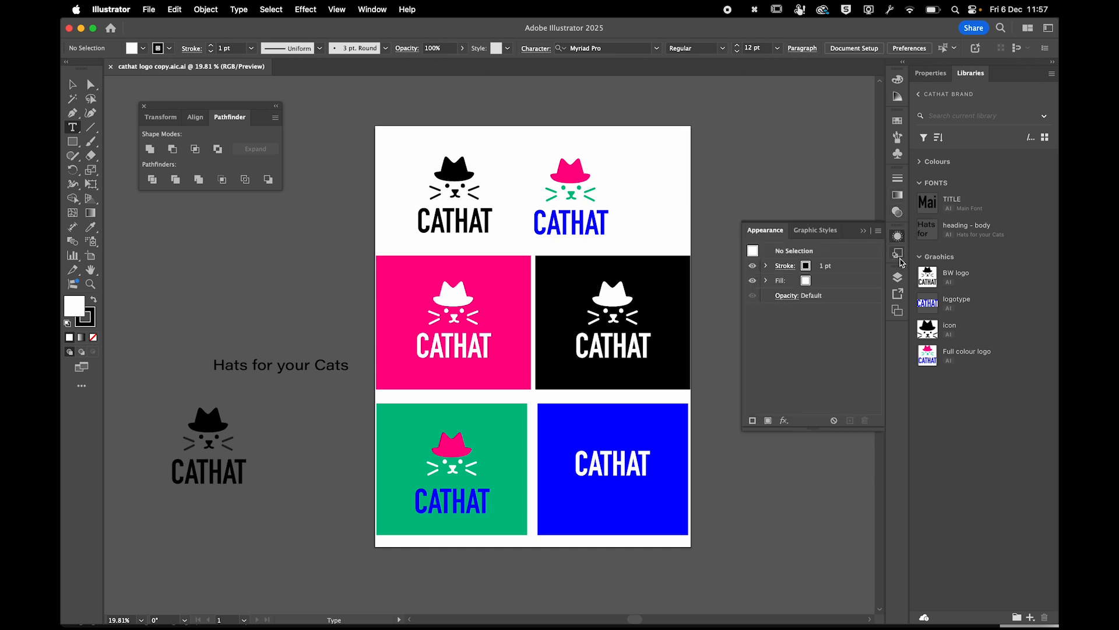
{"action": "left_click", "coordinate": [900, 257]}
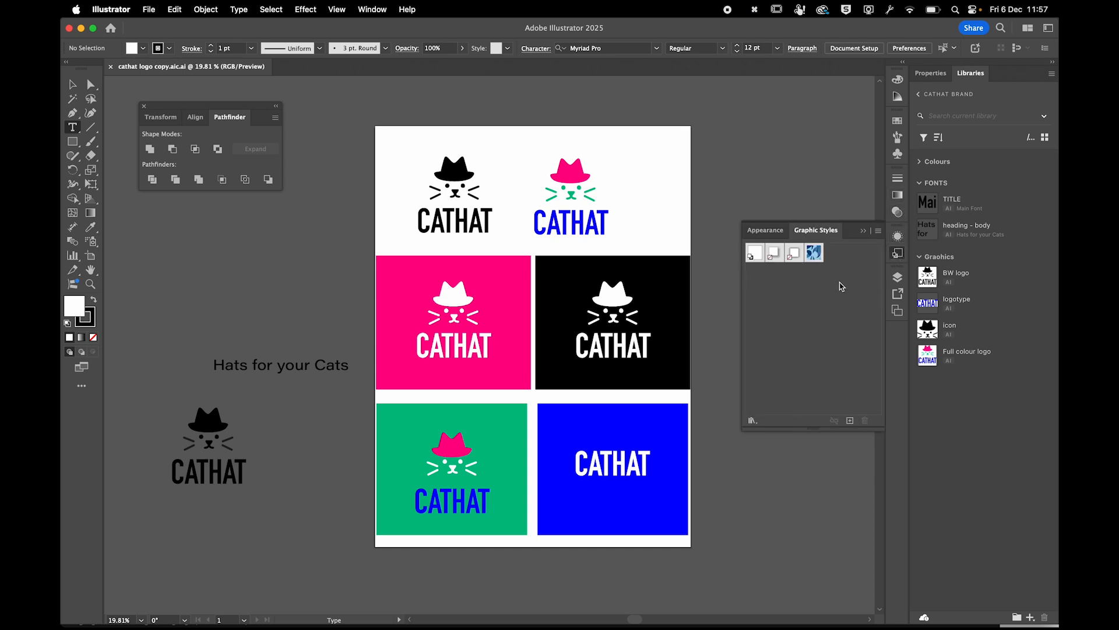
View the Layers panel enlarged to list every object, plus Asset Export and Artboards, and collapse them with the Selection tool active.
{"action": "left_click", "coordinate": [896, 278]}
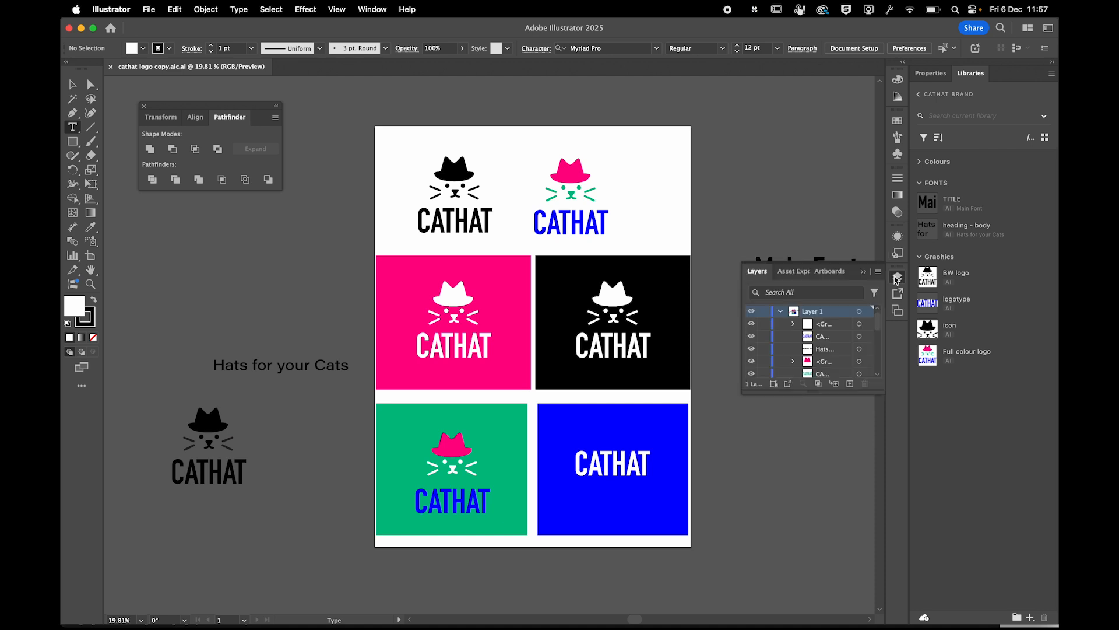
{"action": "left_click_drag", "start_coordinate": [830, 393], "coordinate": [847, 565]}
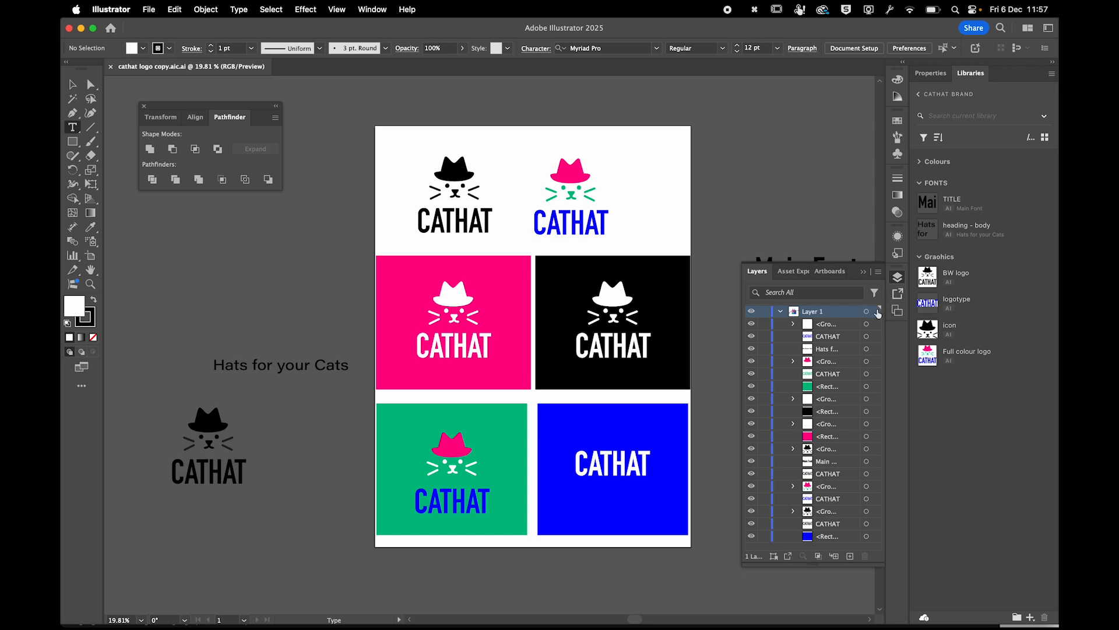
{"action": "left_click", "coordinate": [898, 294]}
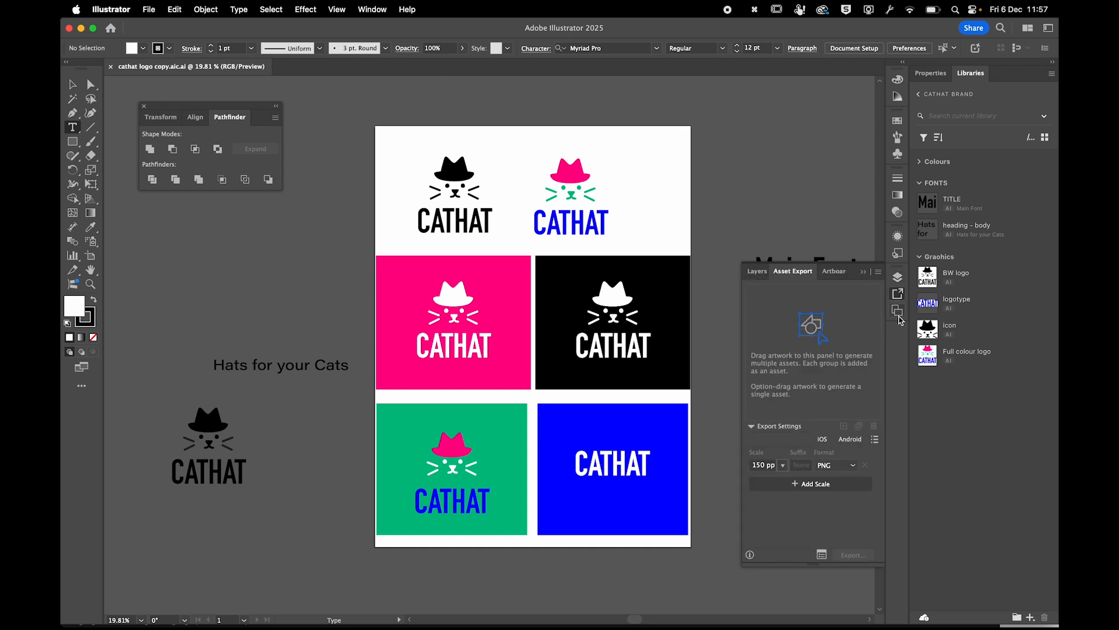
{"action": "left_click", "coordinate": [900, 318]}
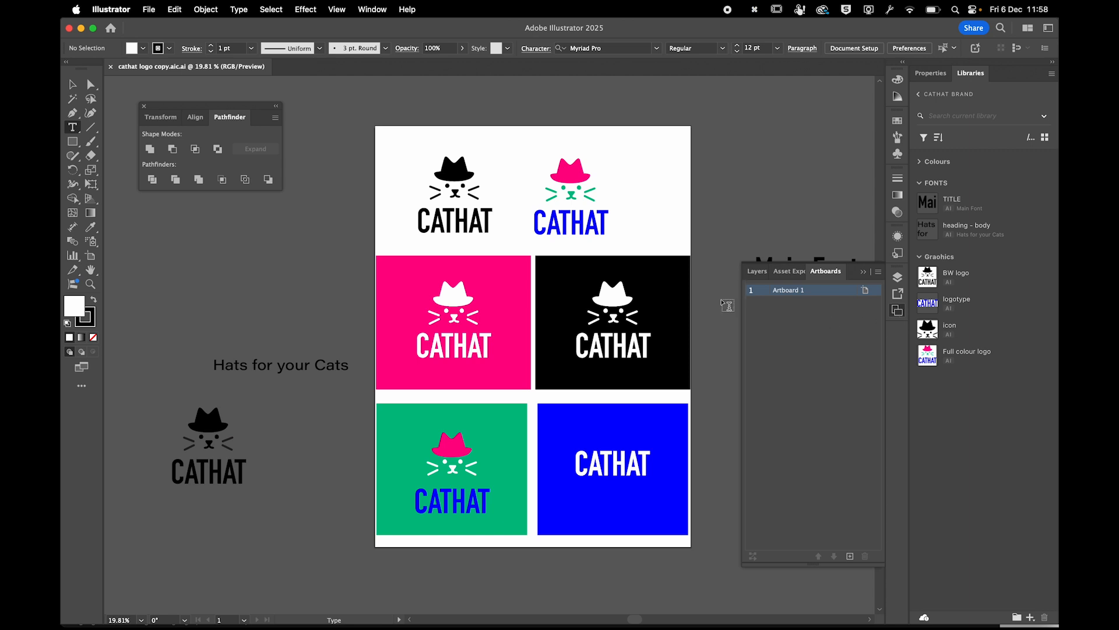
{"action": "key", "text": "v"}
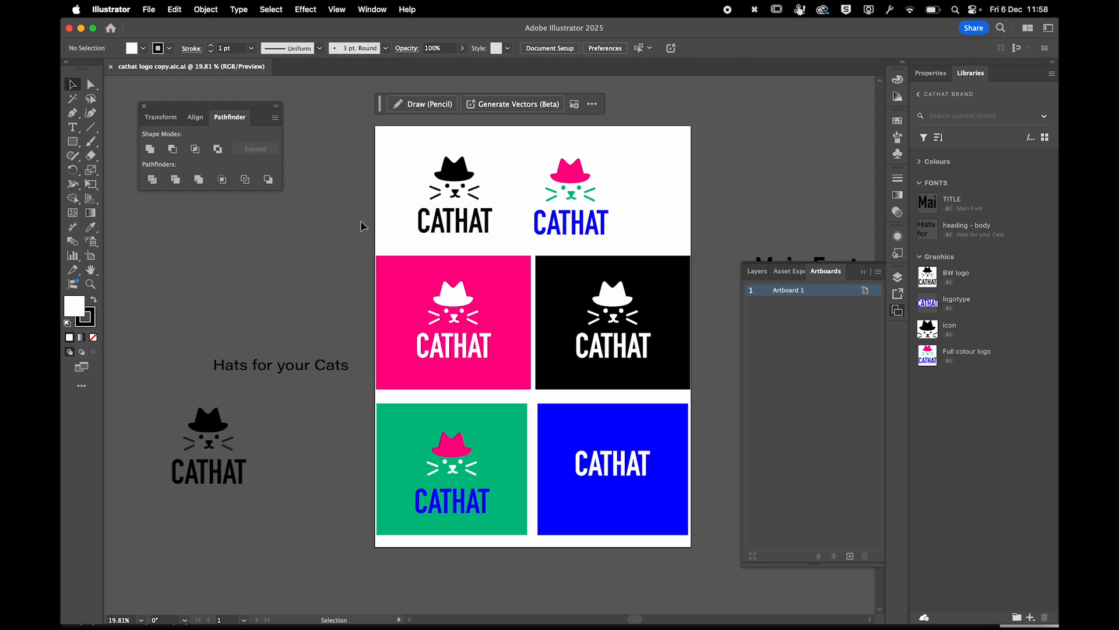
{"action": "left_click", "coordinate": [863, 272]}
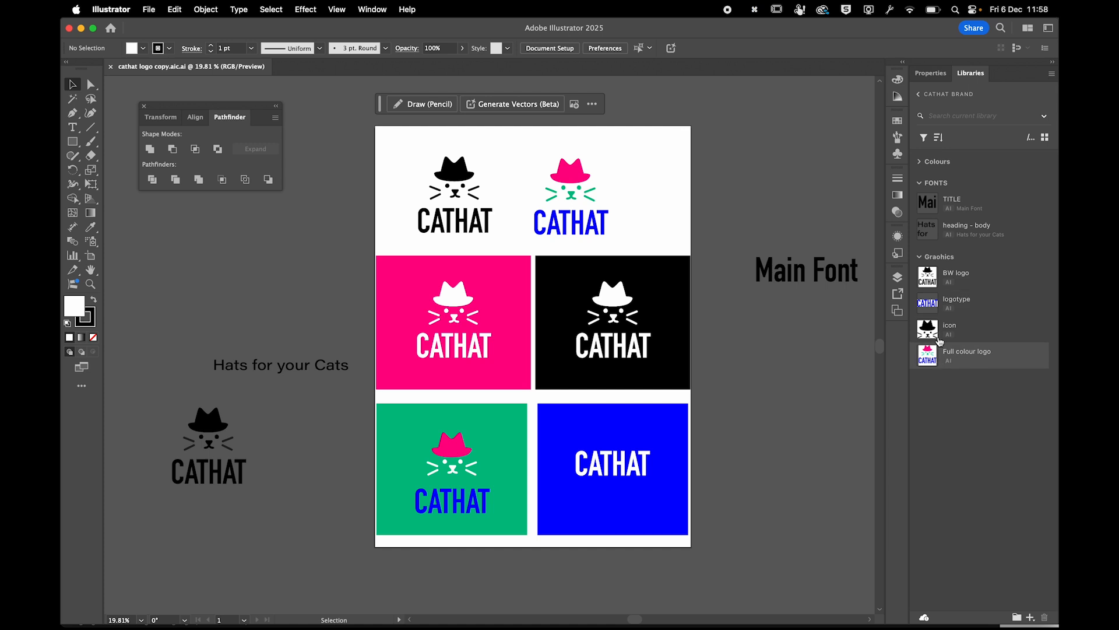
Ungroup the white CATHAT logo on the black rectangle.
{"action": "left_click", "coordinate": [617, 302]}
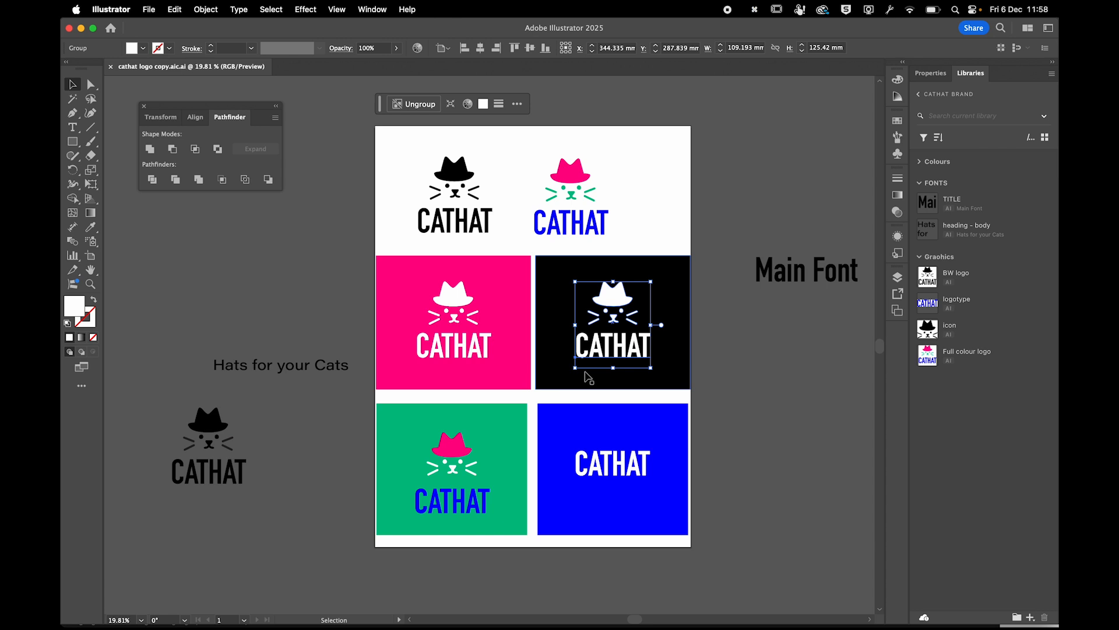
{"action": "left_click", "coordinate": [737, 371]}
{"action": "left_click", "coordinate": [634, 349]}
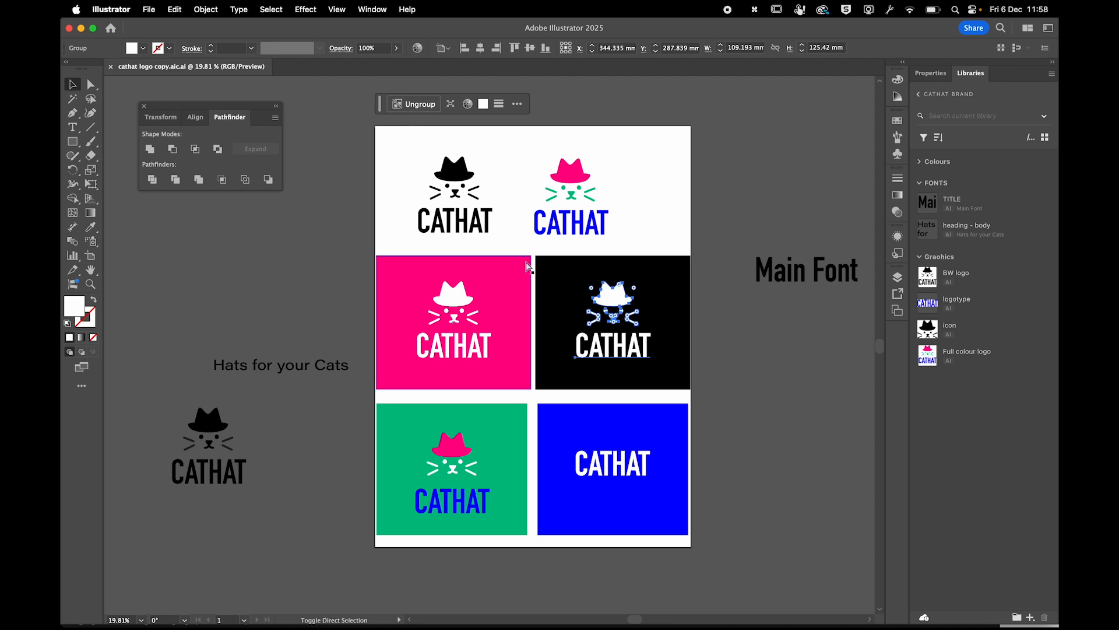
{"action": "key", "text": "super+shift+g"}
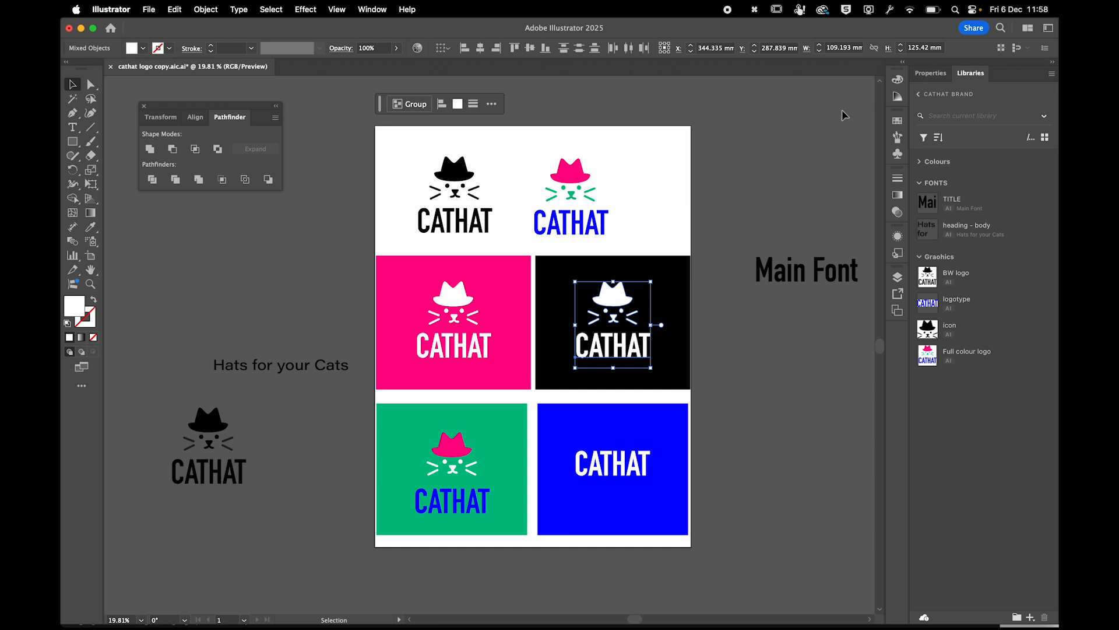
Switch to the Direct Selection tool, return to the Selection tool and deselect the white logo.
{"action": "key", "text": "a"}
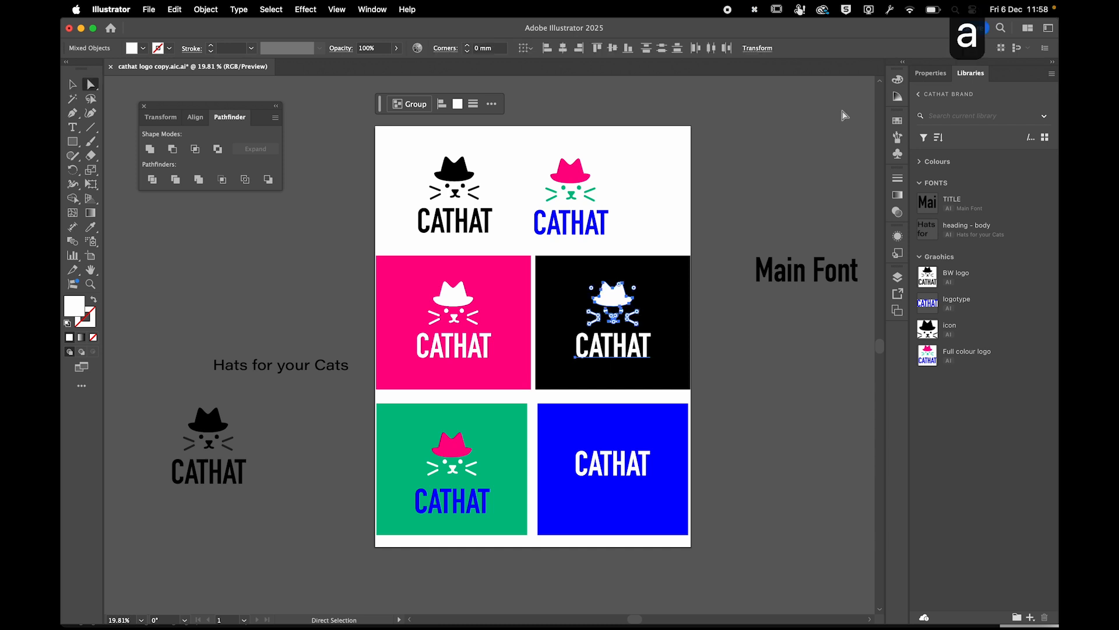
{"action": "key", "text": "v"}
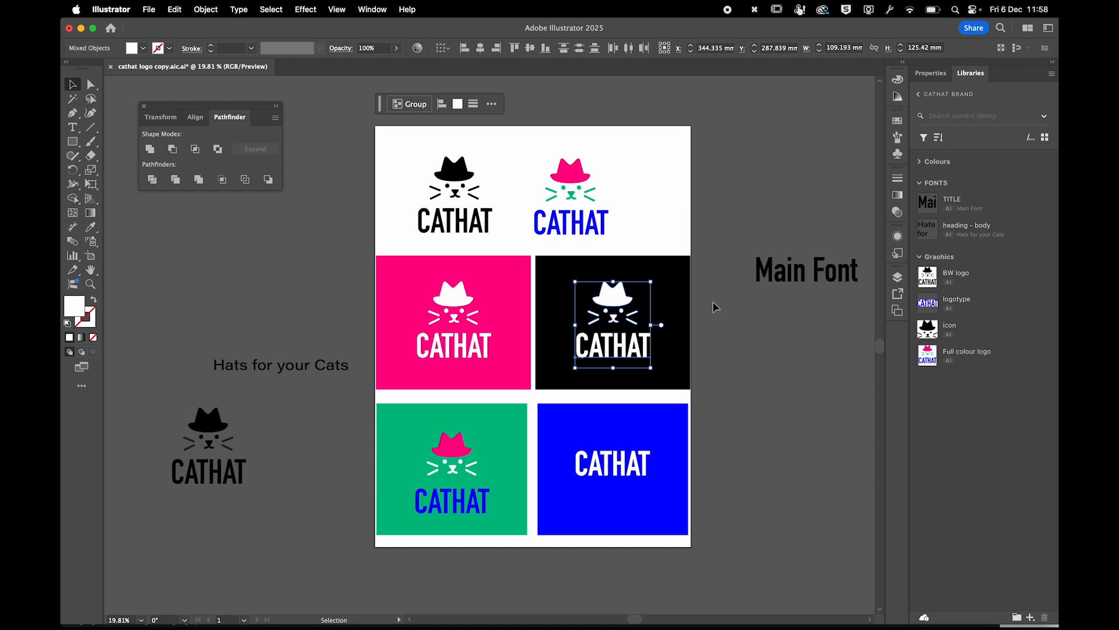
{"action": "left_click", "coordinate": [719, 373]}
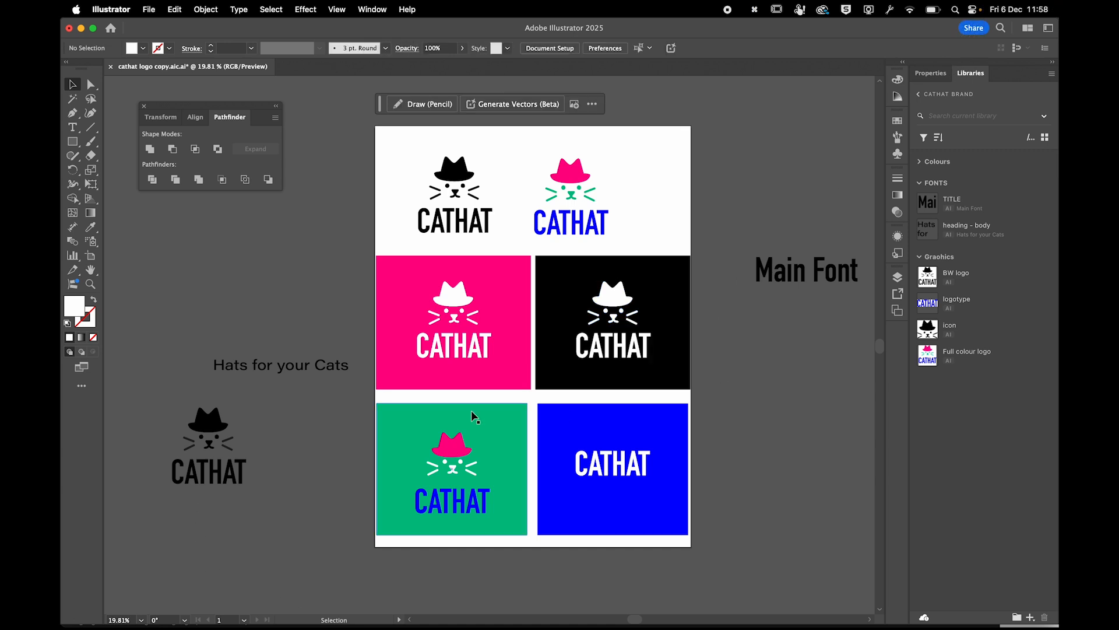
Group the white cat icon with the CATHAT wordmark on the black rectangle.
{"action": "left_click", "coordinate": [610, 301]}
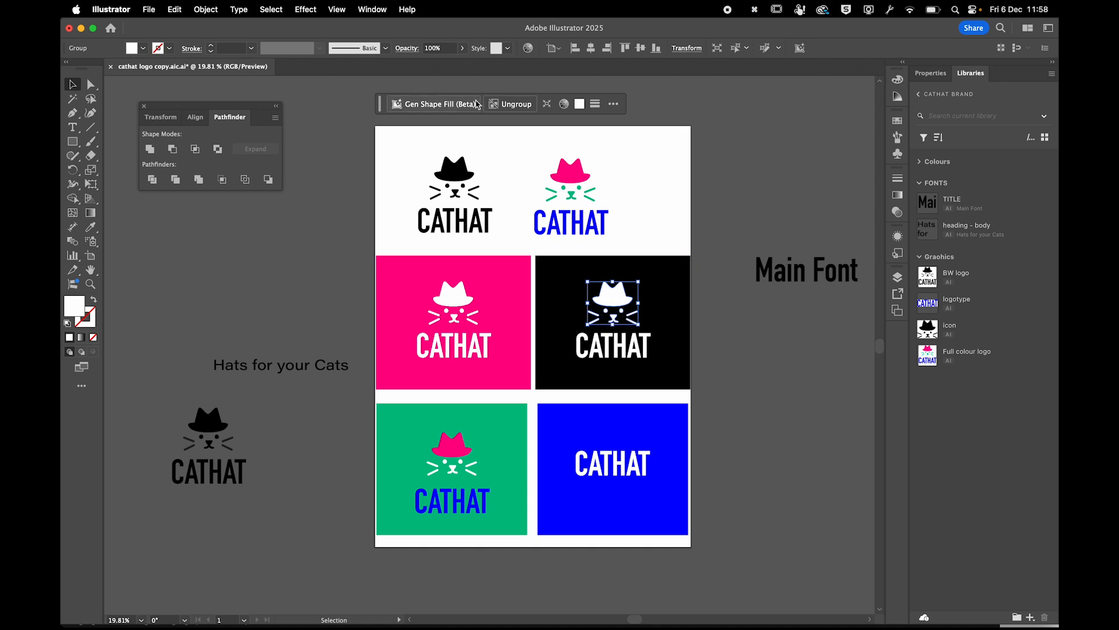
{"action": "left_click", "coordinate": [204, 8]}
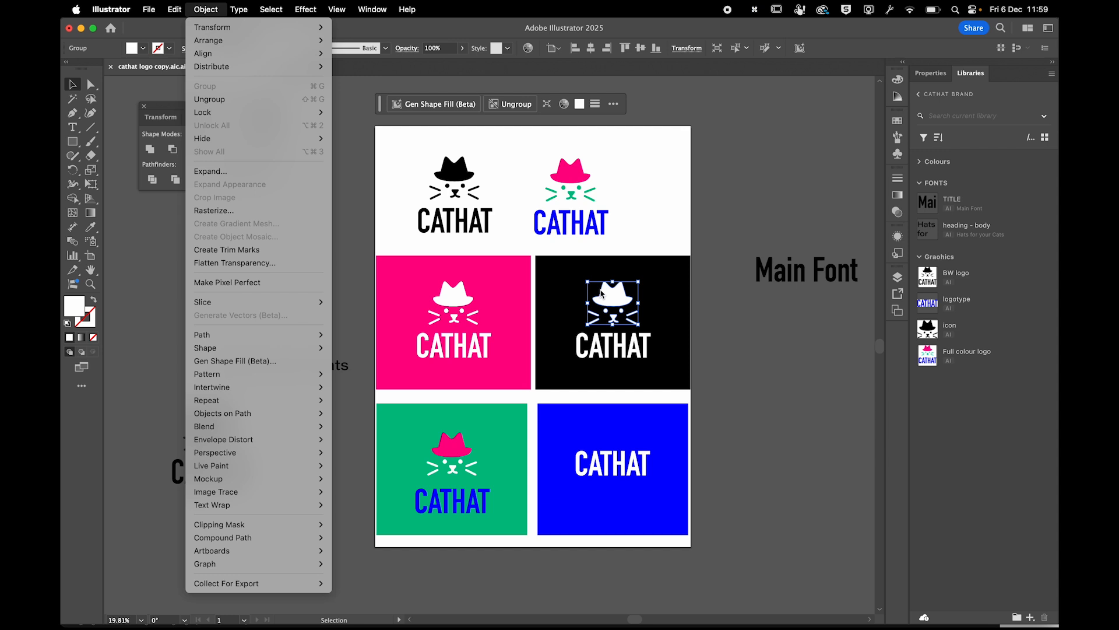
{"action": "left_click", "coordinate": [735, 345]}
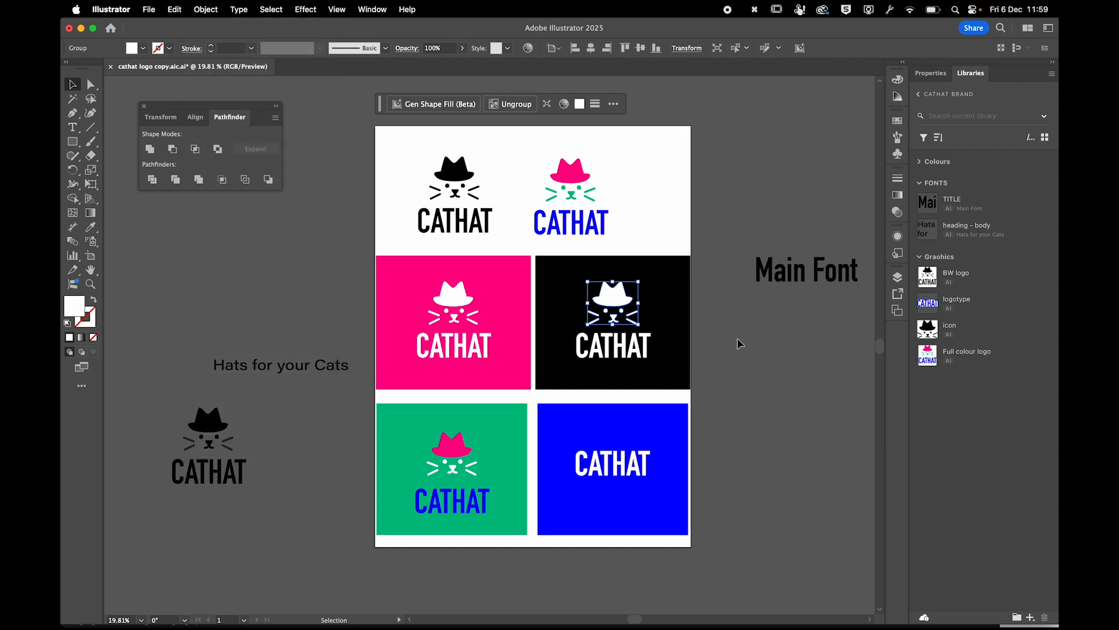
{"action": "left_click", "coordinate": [628, 345], "text": "shift"}
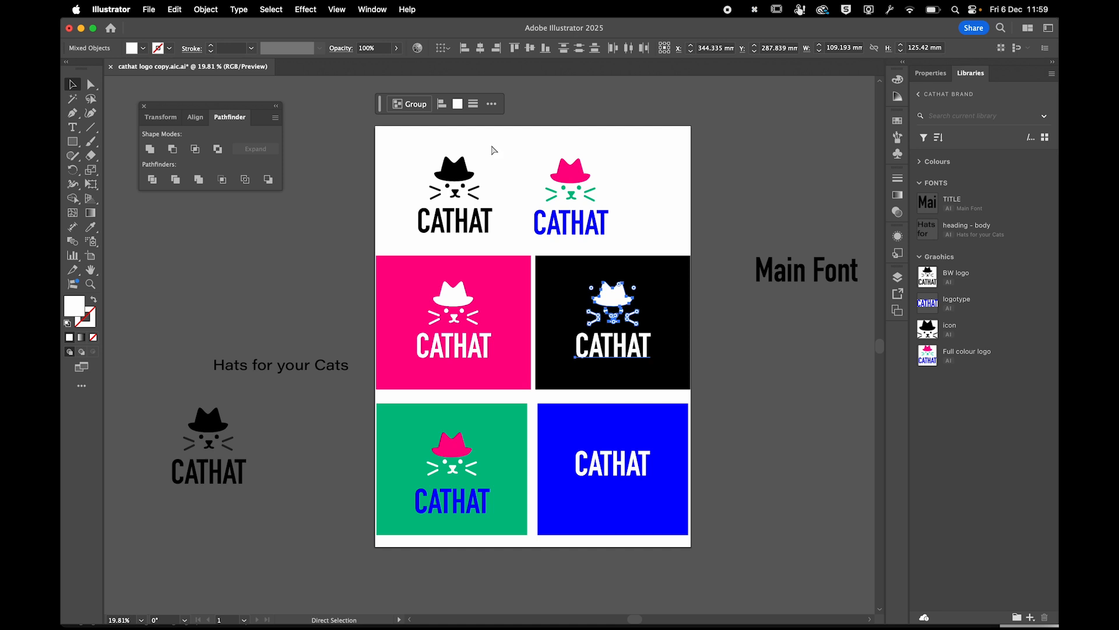
{"action": "key", "text": "super+g"}
Add the grouped white logo to the CATHAT BRAND library, file it under Graphics and view the add-elements options.
{"action": "left_click_drag", "start_coordinate": [610, 305], "coordinate": [989, 403]}
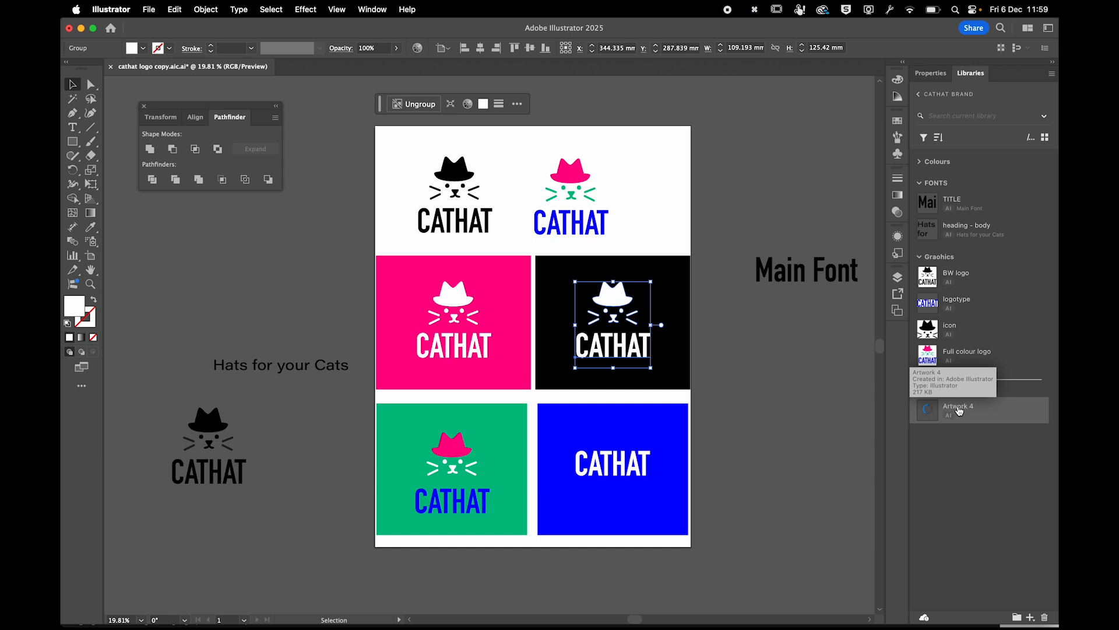
{"action": "left_click_drag", "start_coordinate": [960, 411], "coordinate": [959, 368]}
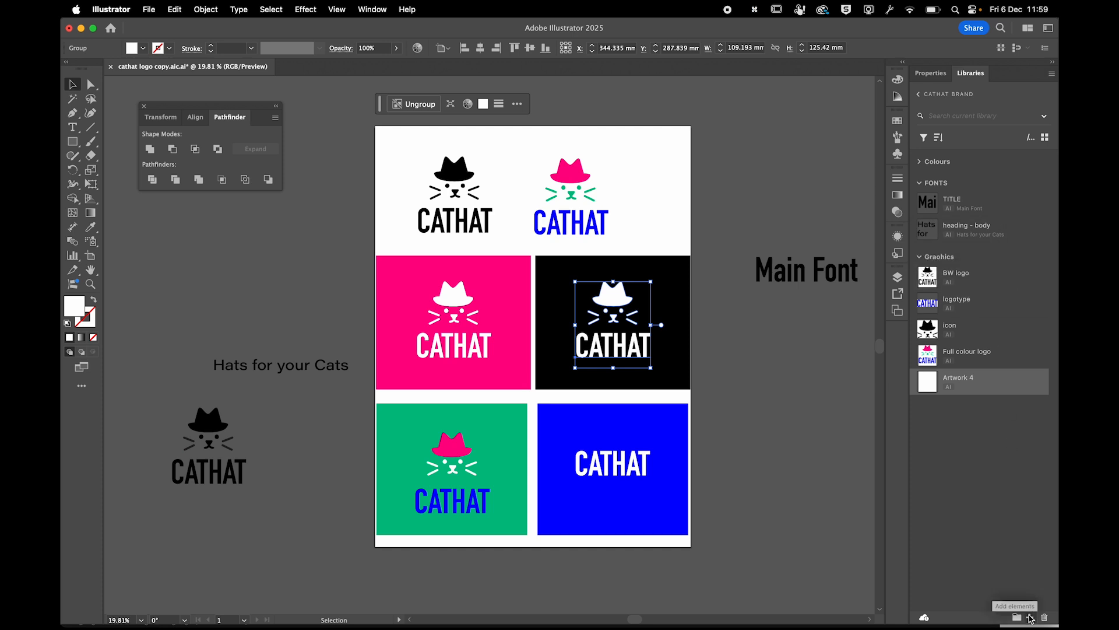
{"action": "left_click", "coordinate": [1030, 618]}
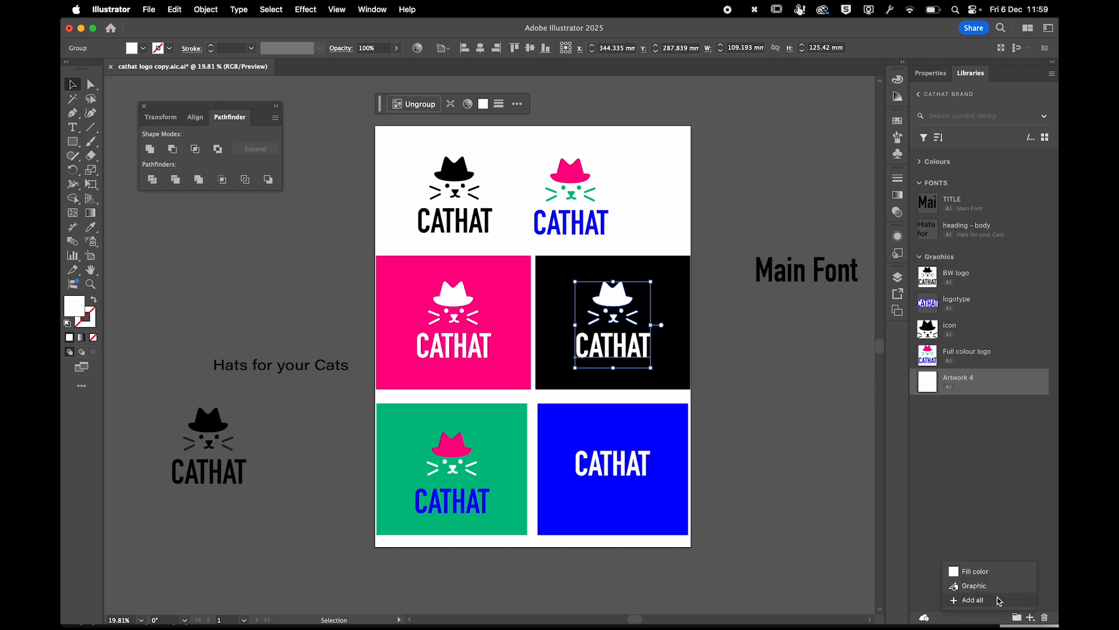
{"action": "left_click", "coordinate": [1013, 526]}
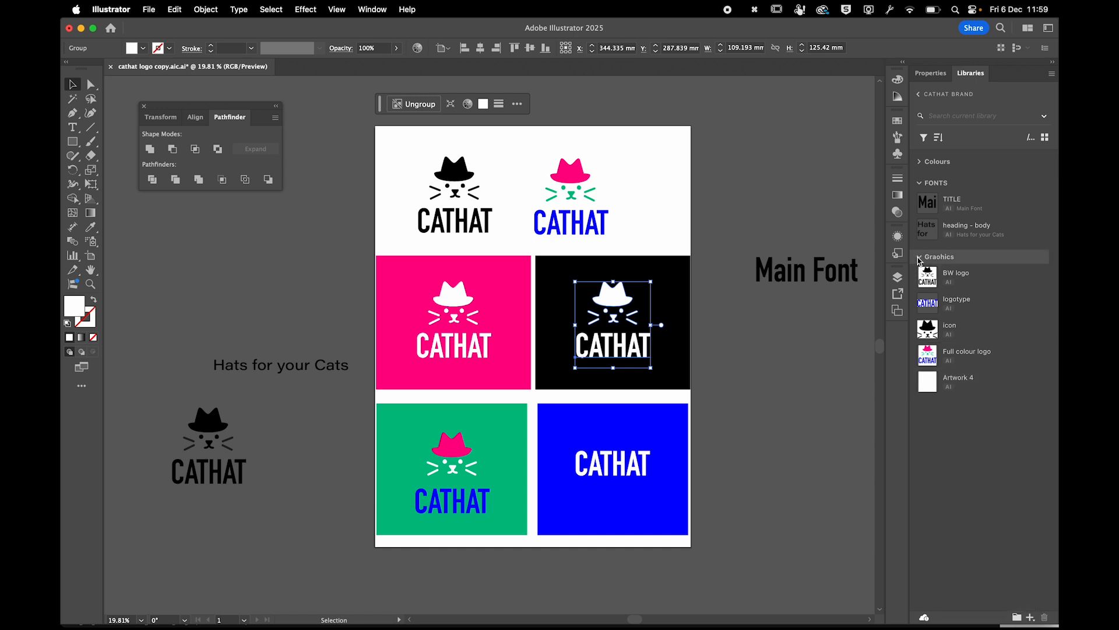
Rename the newly added library graphic as "White logo".
{"action": "left_click", "coordinate": [933, 385]}
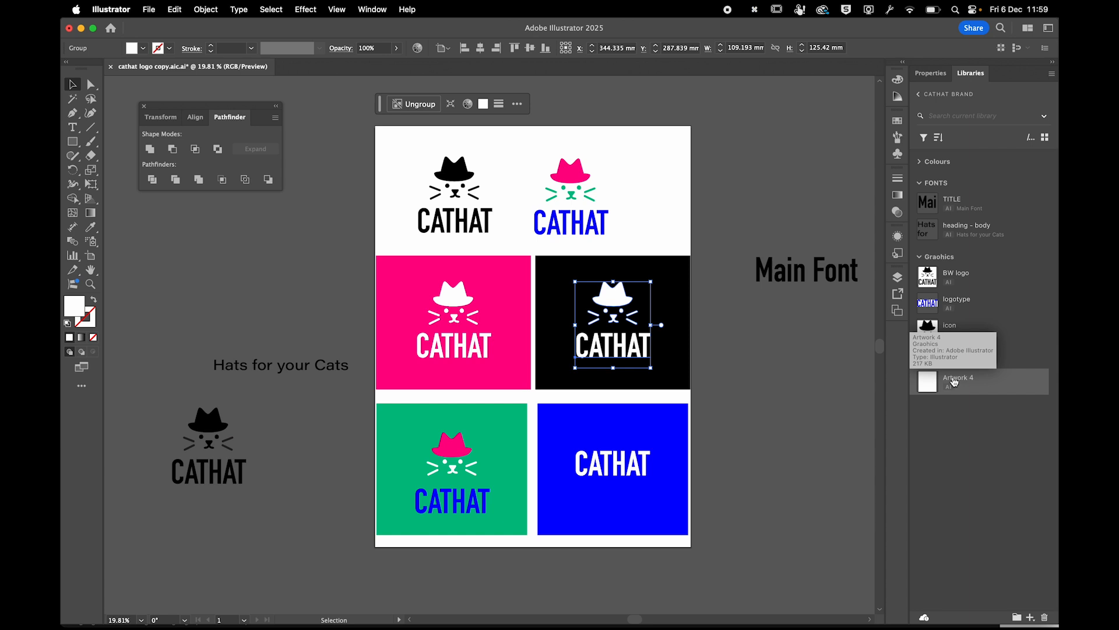
{"action": "double_click", "coordinate": [953, 378]}
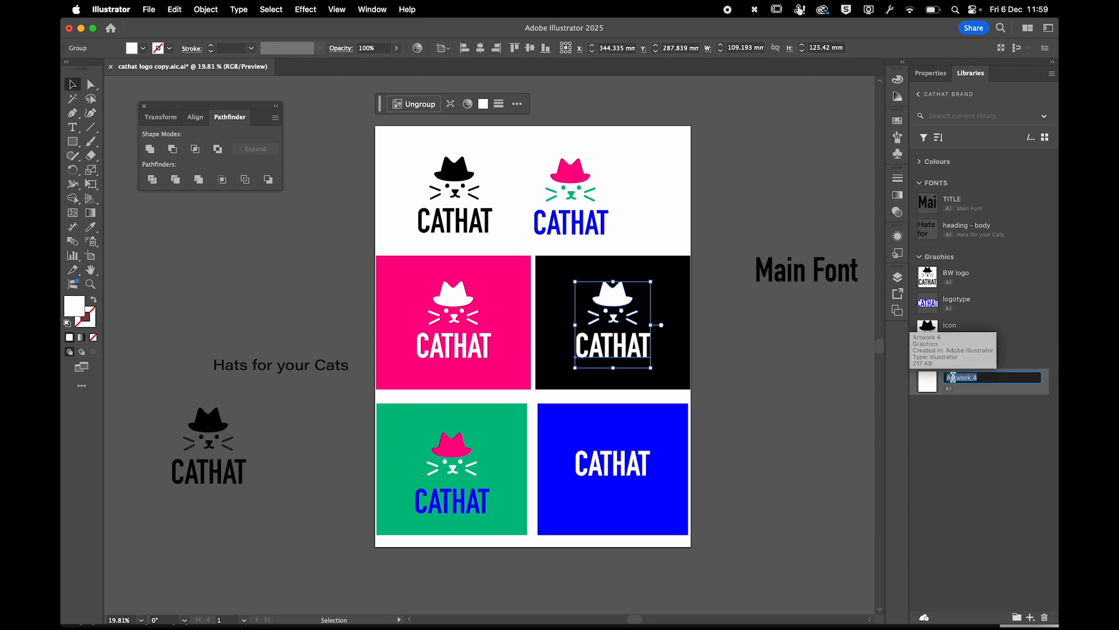
{"action": "type", "text": "White l"}
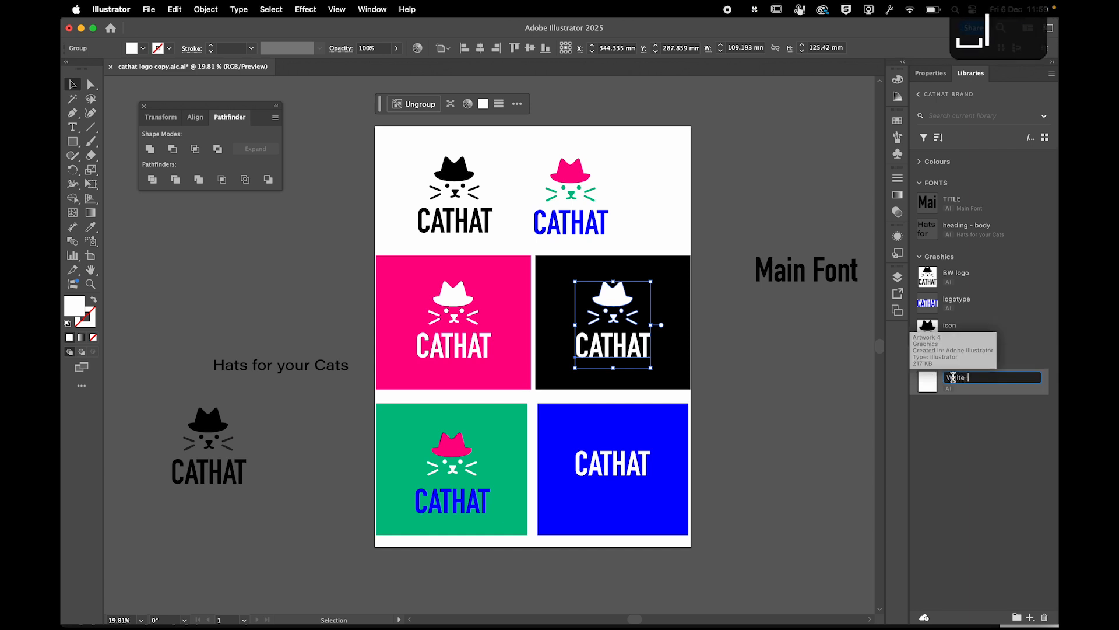
{"action": "type", "text": "ogo"}
{"action": "key", "text": "Return"}
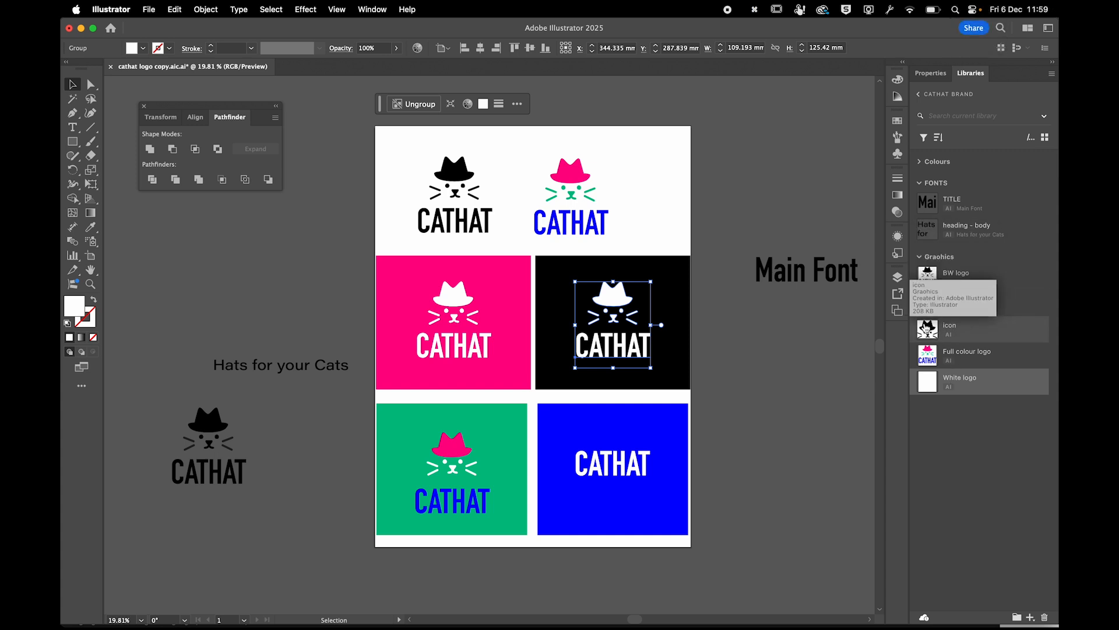
Ungroup the white logo on the black rectangle and deselect it.
{"action": "left_click", "coordinate": [754, 334]}
{"action": "left_click", "coordinate": [610, 301]}
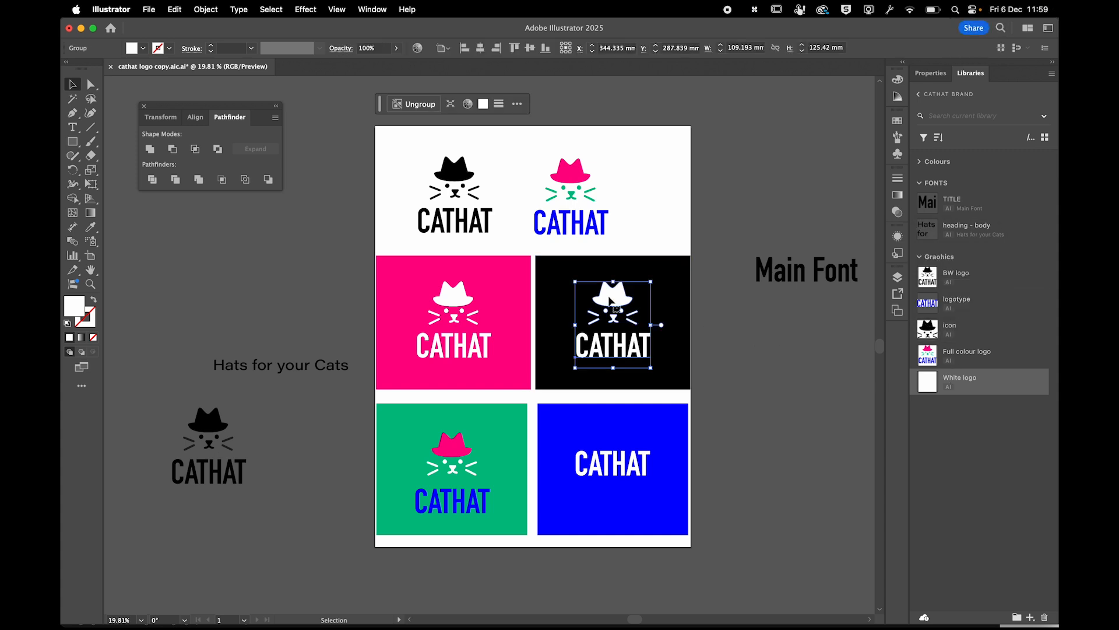
{"action": "key", "text": "shift+super+g"}
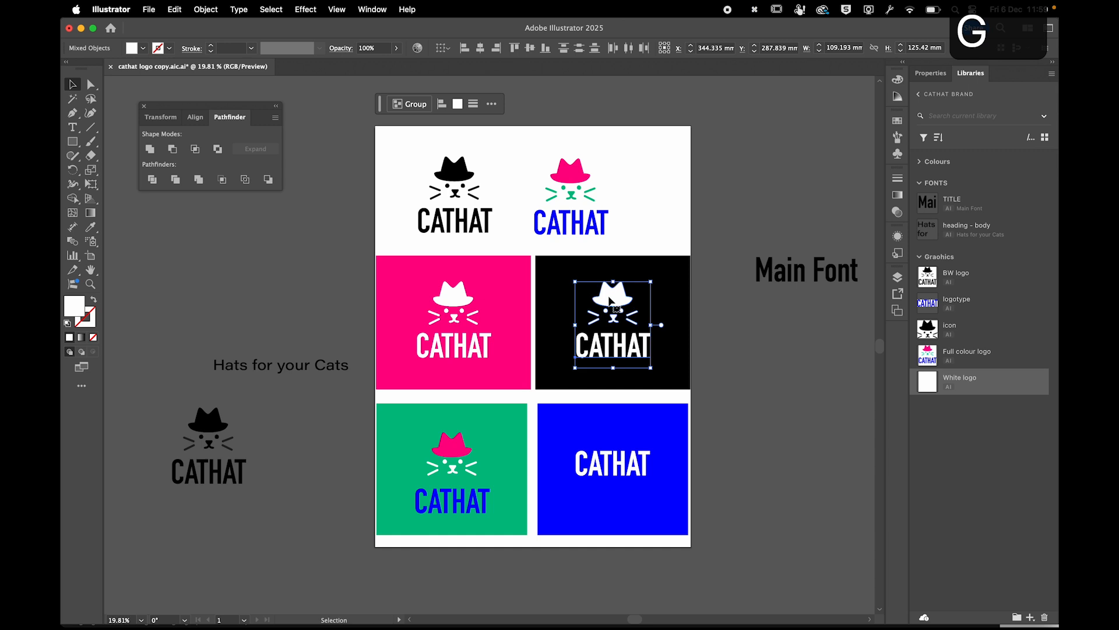
{"action": "left_click", "coordinate": [704, 313]}
Add the white cat icon to the CATHAT BRAND library as "white icon", file it under Graphics and deselect the artwork.
{"action": "left_click", "coordinate": [613, 300]}
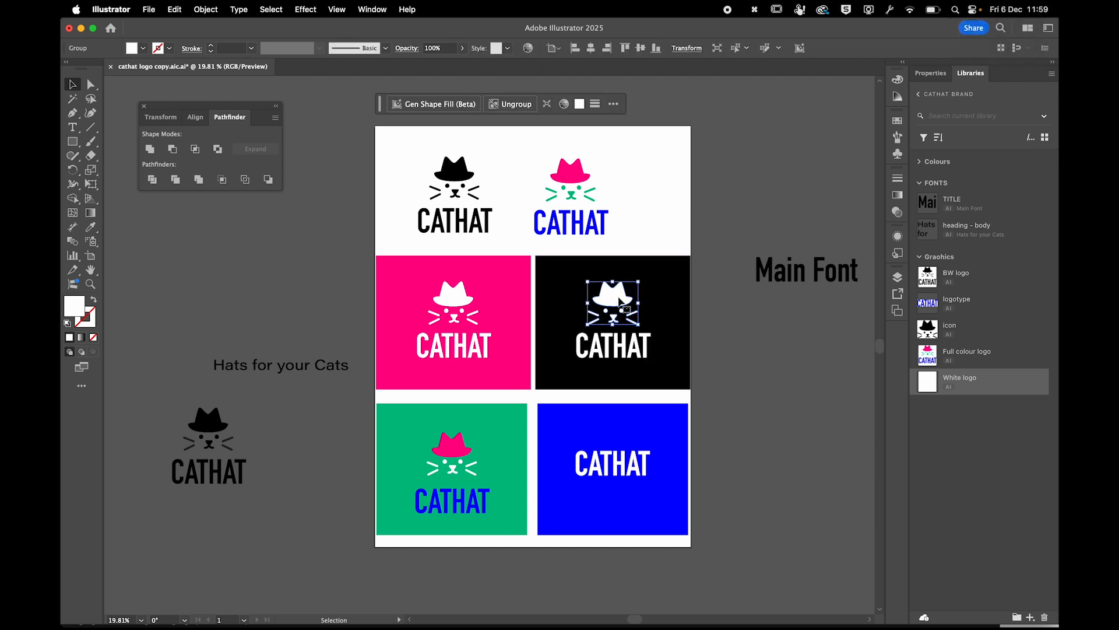
{"action": "left_click_drag", "start_coordinate": [613, 300], "coordinate": [960, 454]}
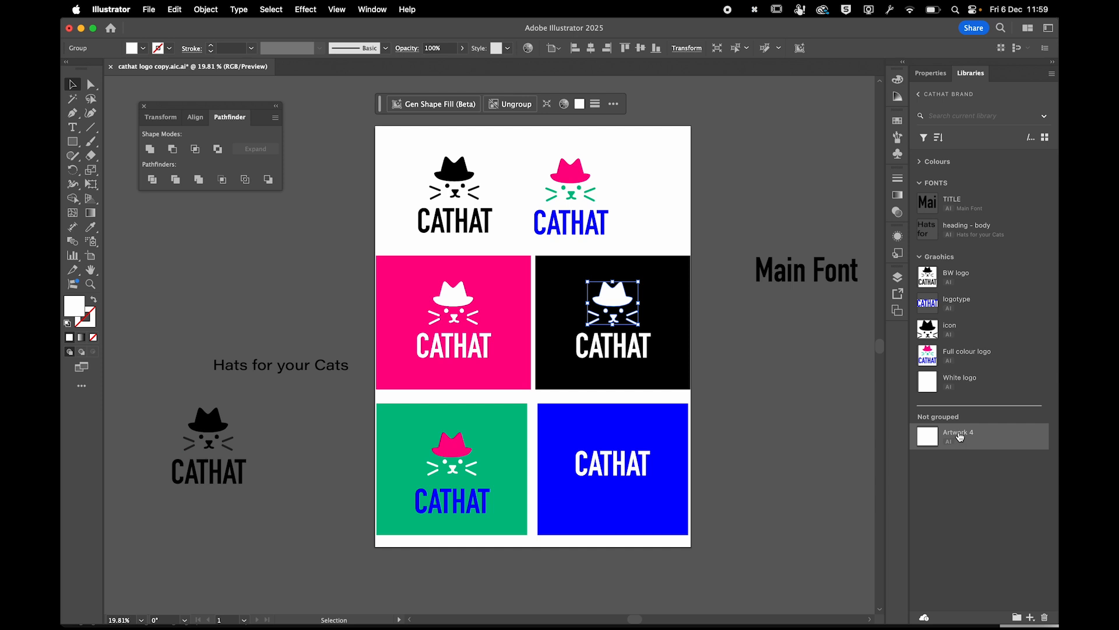
{"action": "double_click", "coordinate": [959, 432]}
{"action": "type", "text": "white icon"}
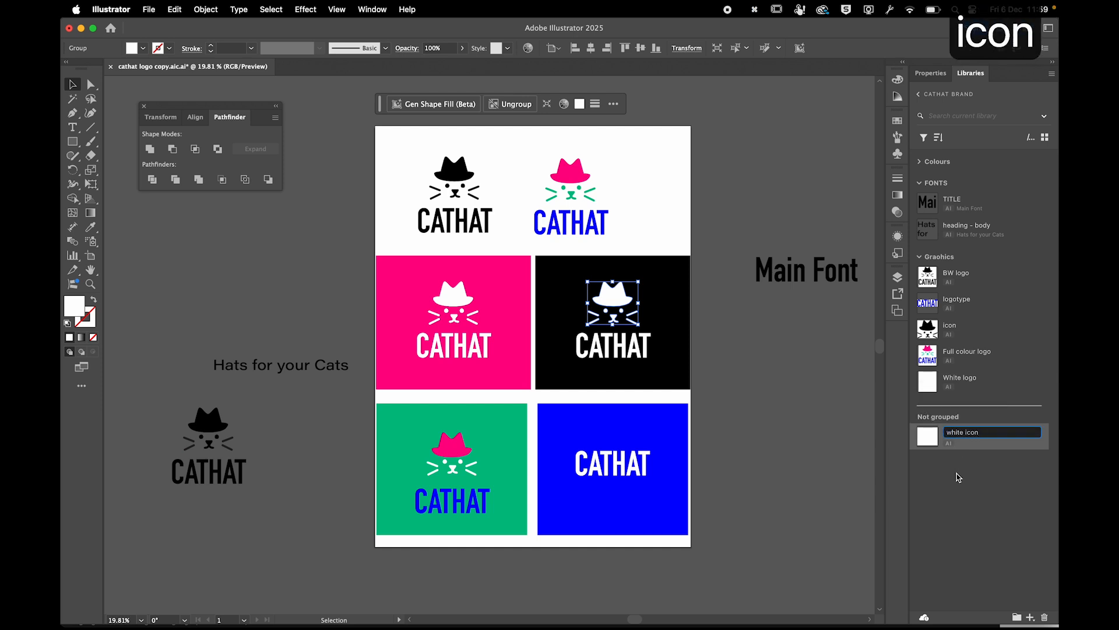
{"action": "key", "text": "Return"}
{"action": "left_click_drag", "start_coordinate": [954, 436], "coordinate": [954, 369]}
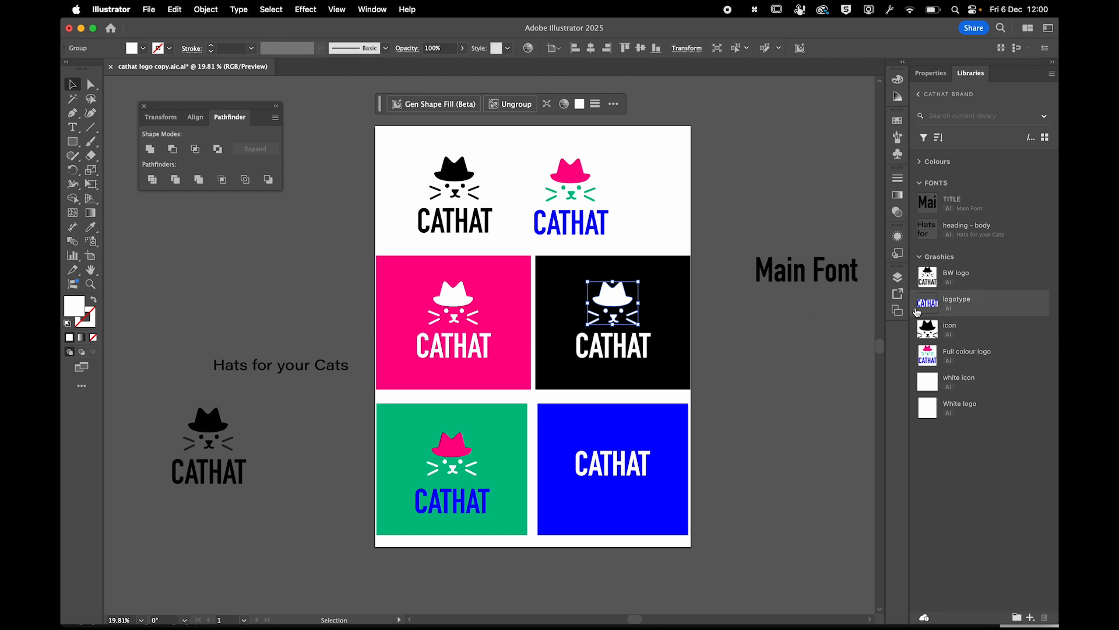
{"action": "left_click", "coordinate": [818, 392]}
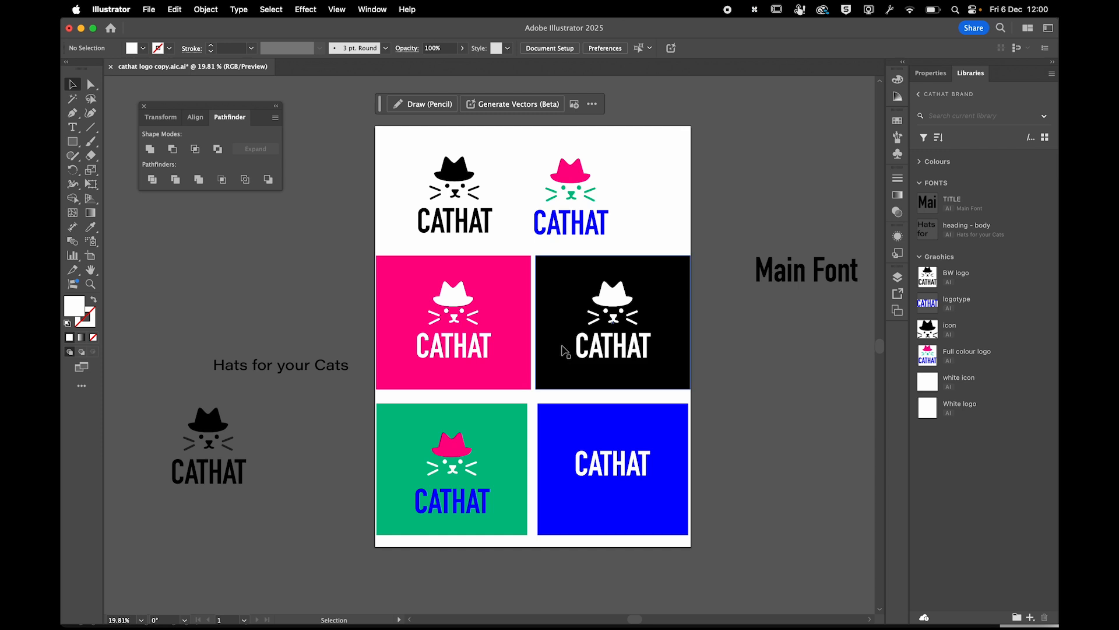
Switch to Adobe Express in Chrome, view the options for creating a new file and close them.
{"action": "key", "text": "super+Tab"}
{"action": "key", "text": "super+Tab"}
{"action": "key", "text": "super+Tab"}
{"action": "key", "text": "super+Tab"}
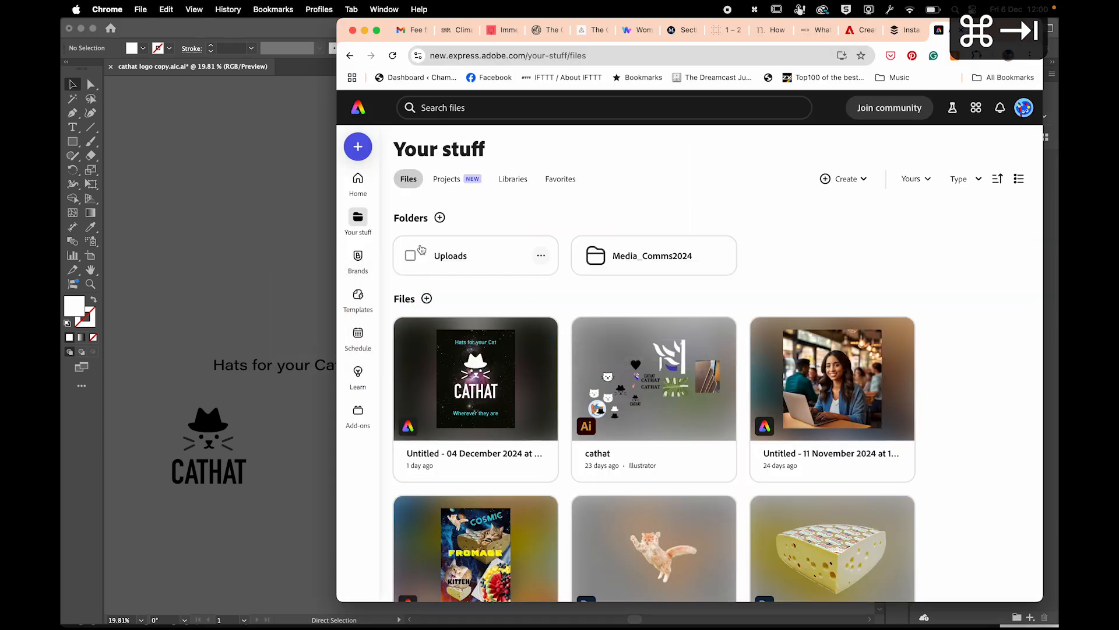
{"action": "left_click", "coordinate": [358, 147]}
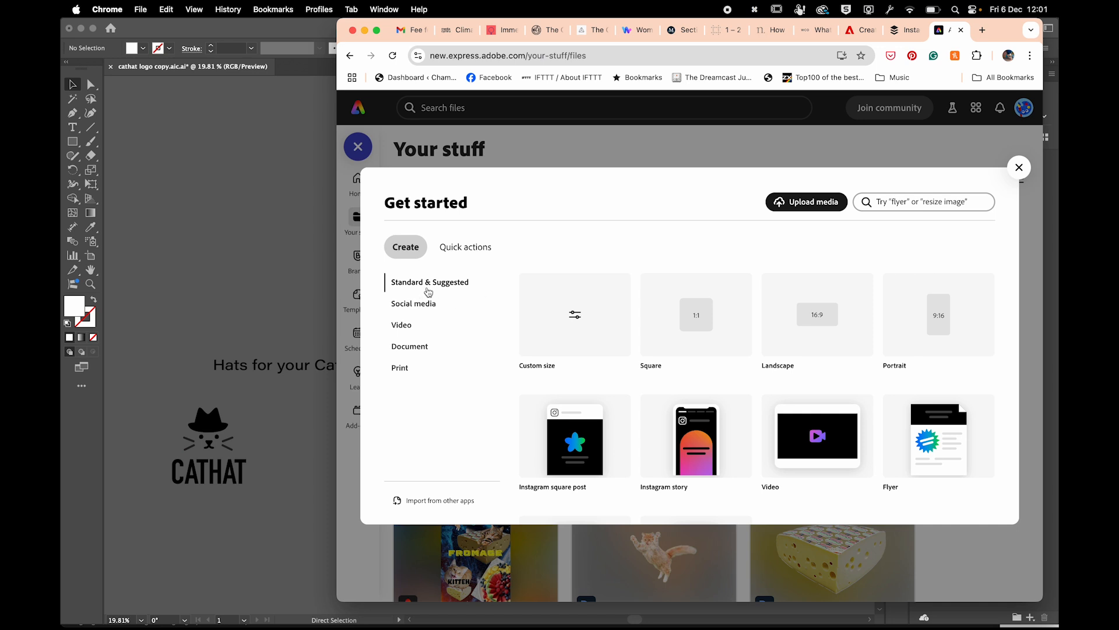
{"action": "left_click", "coordinate": [410, 309]}
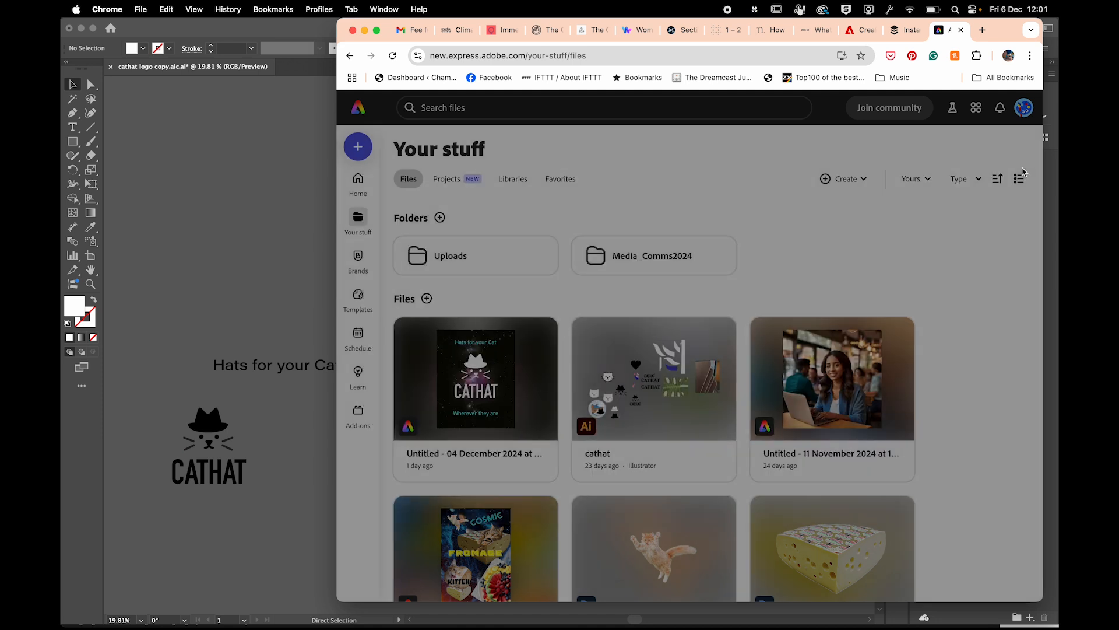
{"action": "left_click", "coordinate": [1020, 170]}
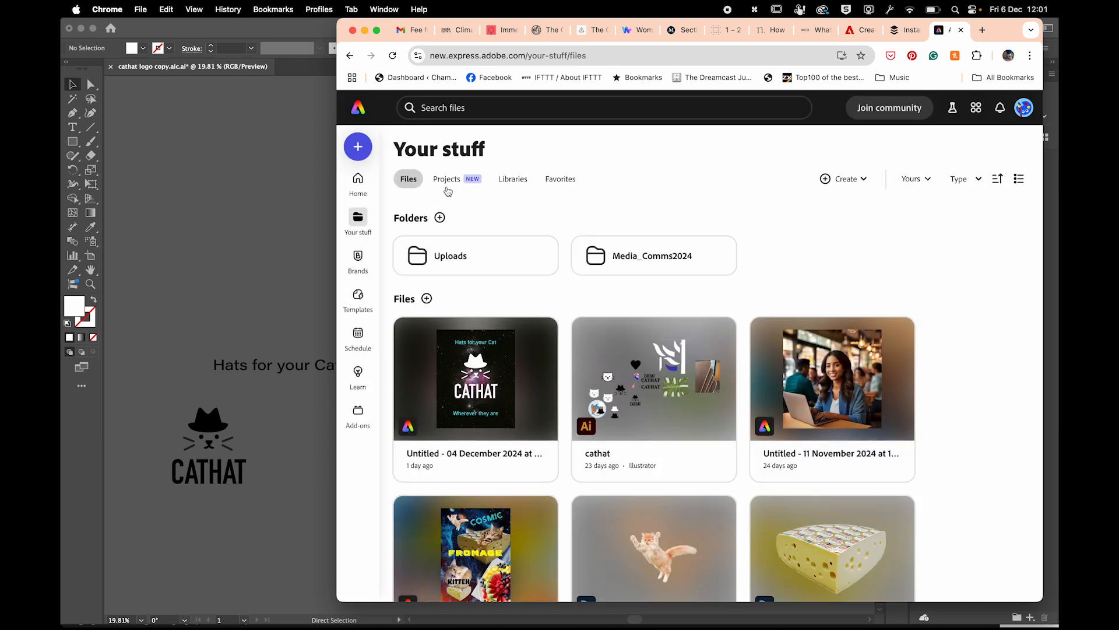
Go to the Express home page and show its Social media formats.
{"action": "left_click", "coordinate": [366, 188]}
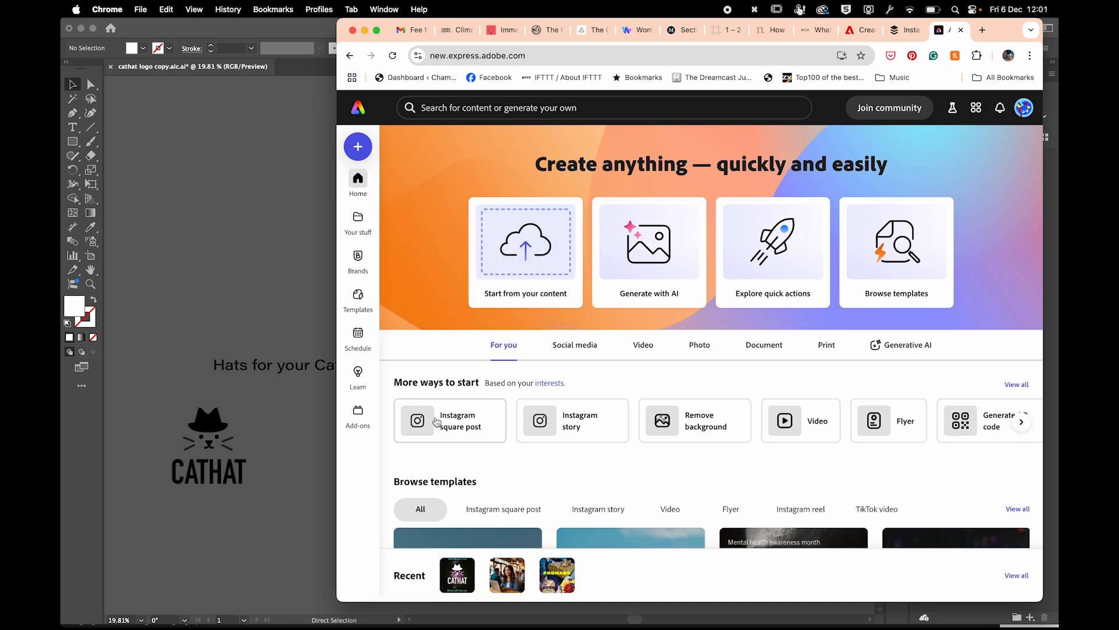
{"action": "scroll", "coordinate": [571, 420], "scroll_direction": "right", "scroll_amount": 5}
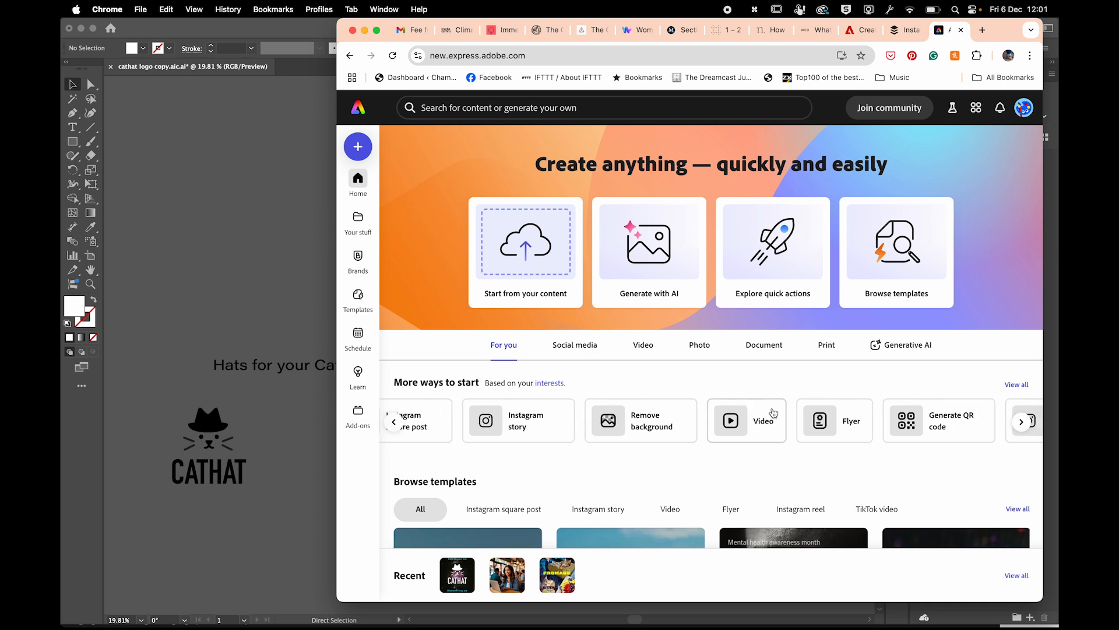
{"action": "left_click", "coordinate": [576, 344]}
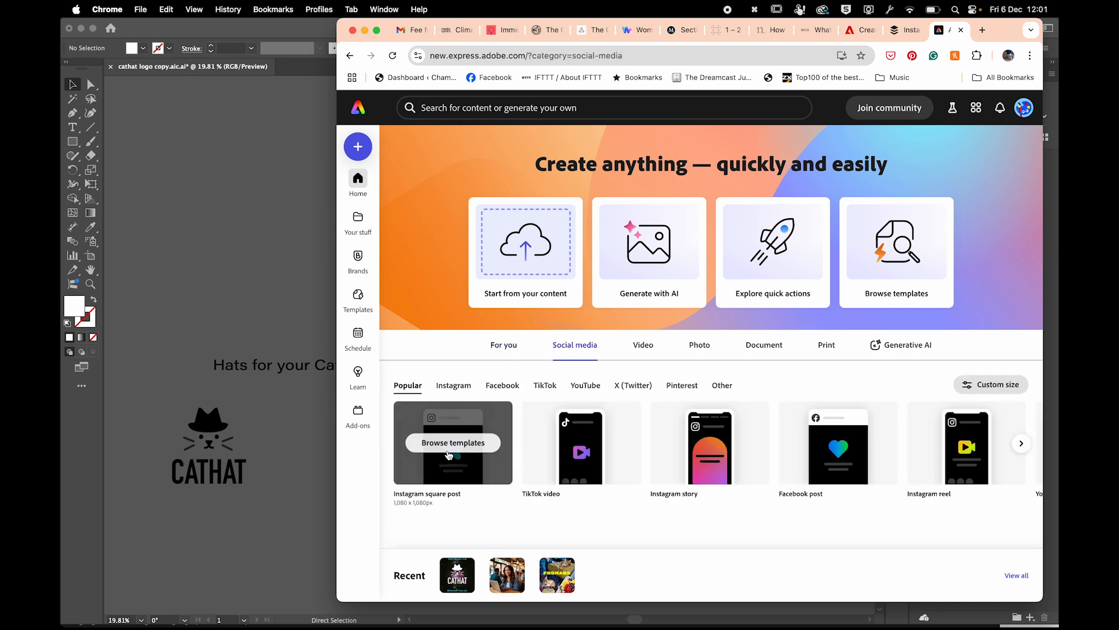
Search Google in a new browser tab for "instagram post size".
{"action": "key", "text": "super+t"}
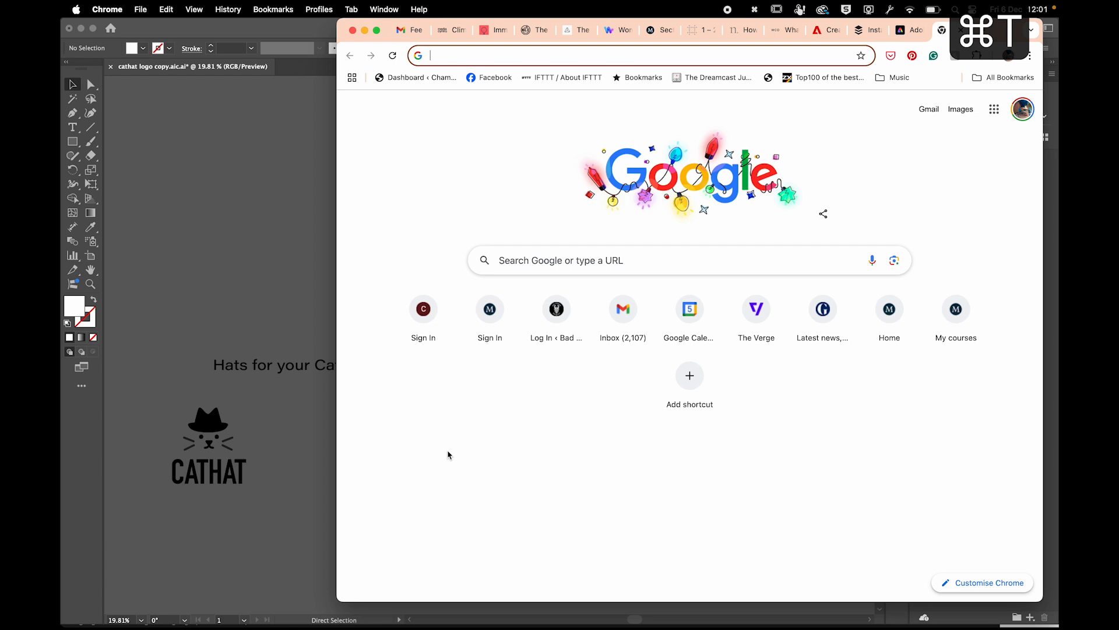
{"action": "type", "text": "insta"}
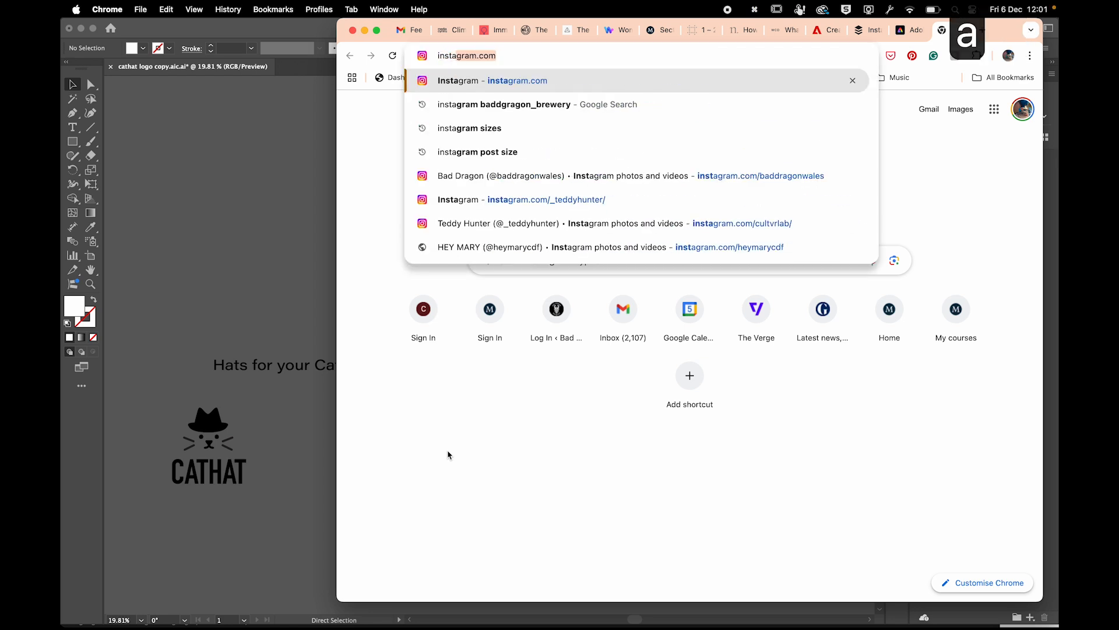
{"action": "type", "text": "gram"}
{"action": "type", "text": "post"}
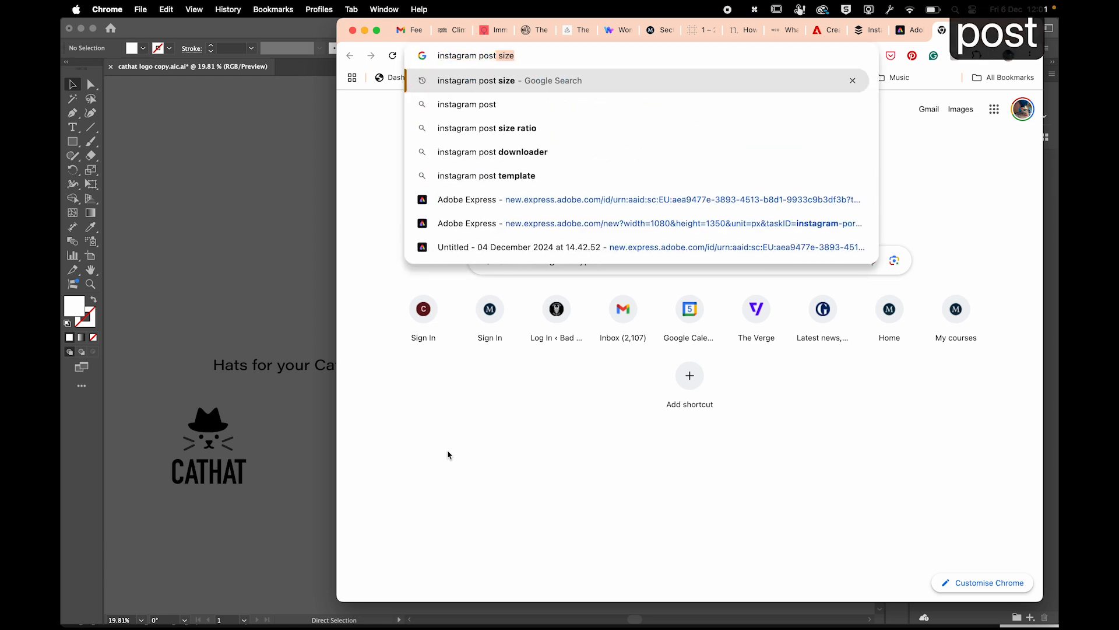
{"action": "key", "text": "Down"}
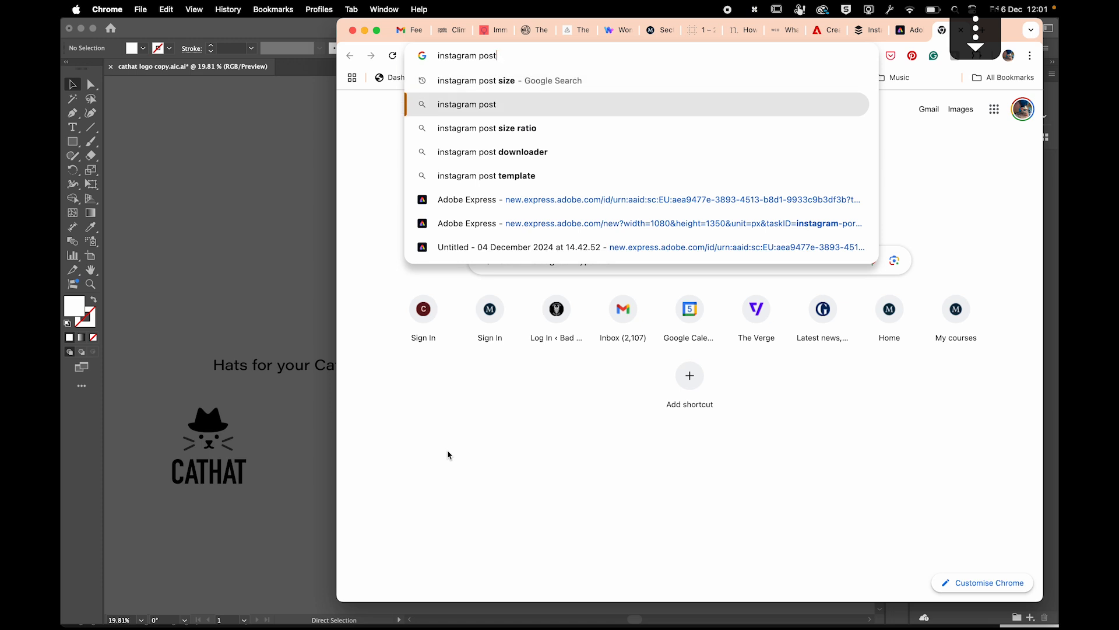
{"action": "key", "text": "Up"}
{"action": "key", "text": "Return"}
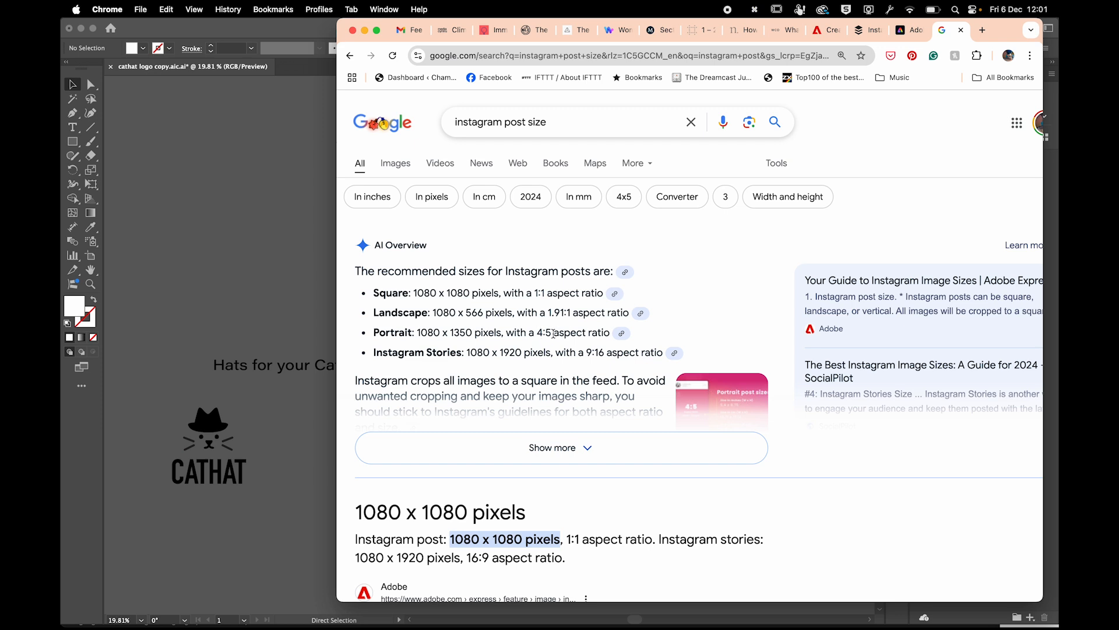
Close the Google search tab and browse the popular social media formats in Adobe Express.
{"action": "key", "text": "super+Tab"}
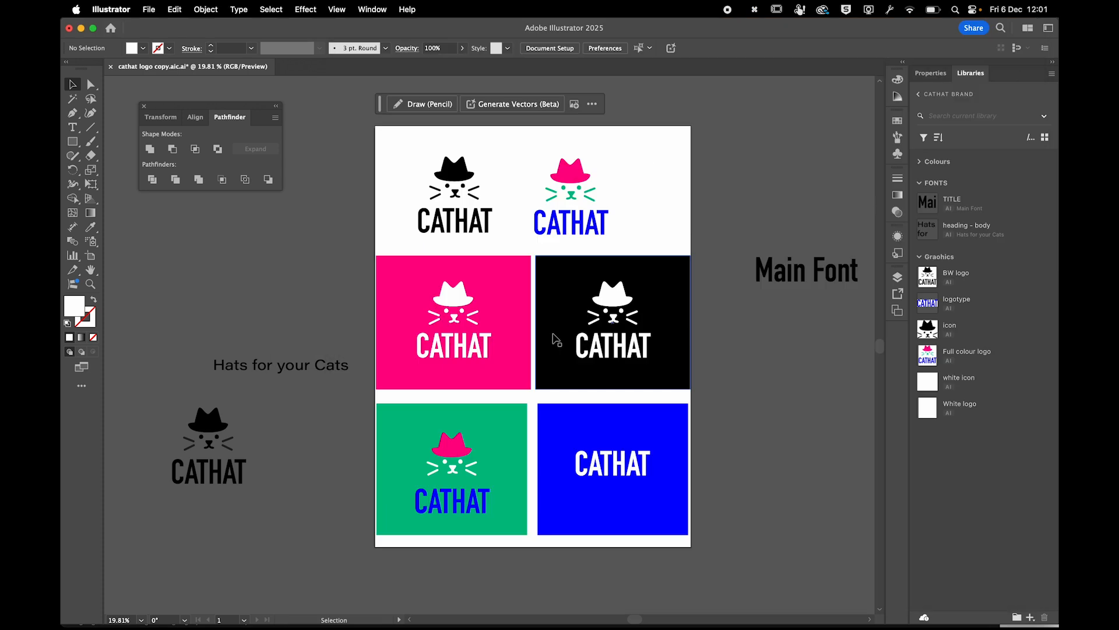
{"action": "key", "text": "super+Tab"}
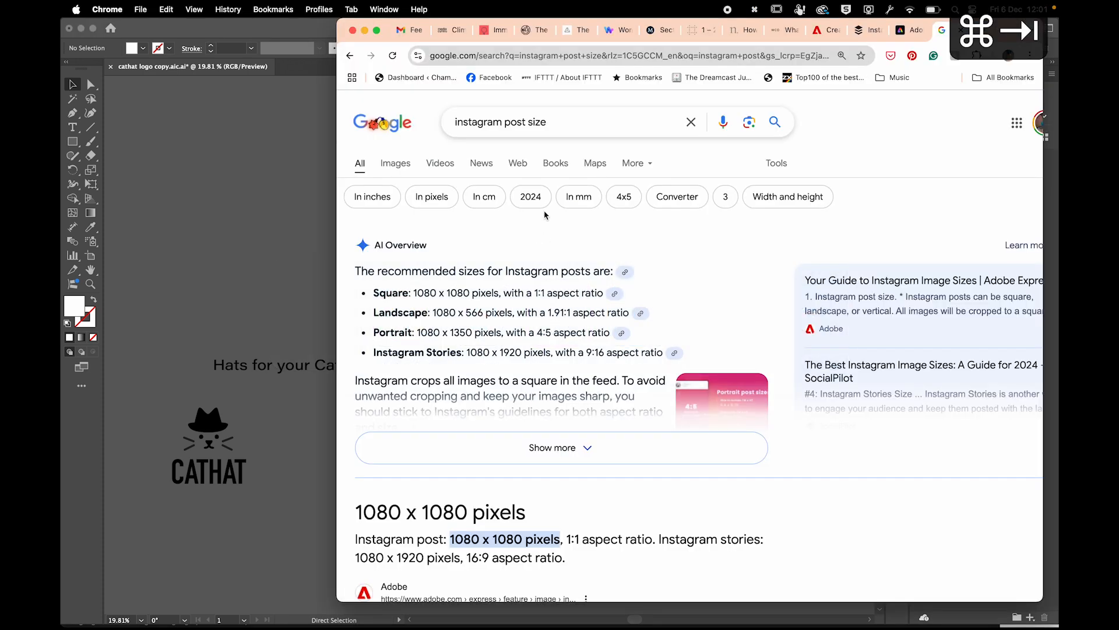
{"action": "key", "text": "super+w"}
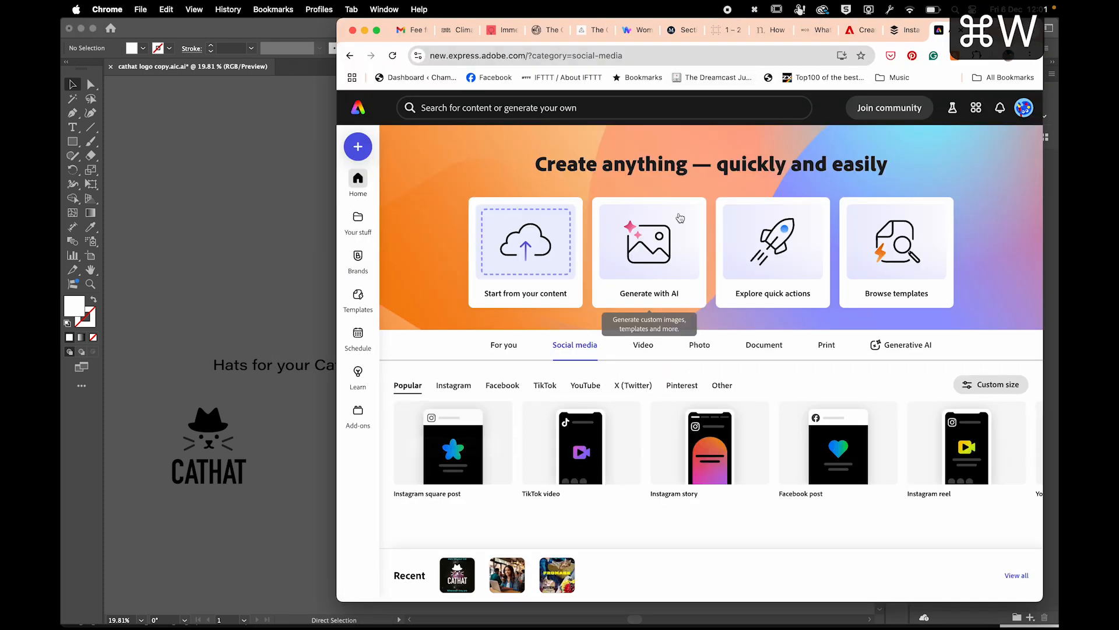
{"action": "scroll", "coordinate": [665, 455], "scroll_direction": "right", "scroll_amount": 3}
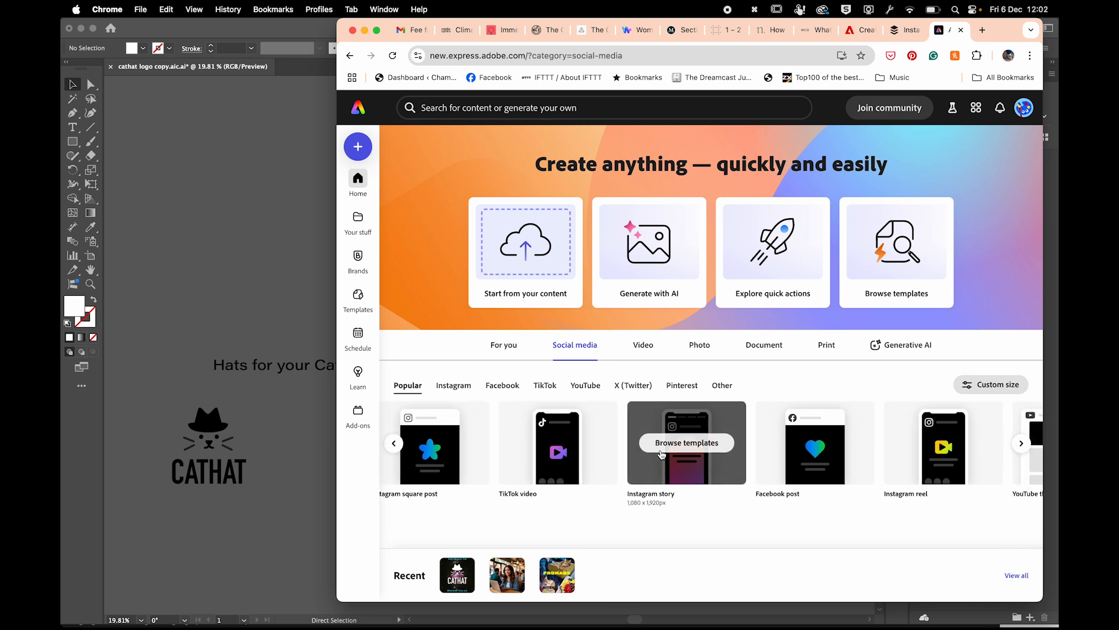
Browse the Instagram formats and create a blank 1080 x 1350 px Instagram portrait post, then widen the browser window to fit the editor.
{"action": "scroll", "coordinate": [700, 454], "scroll_direction": "right", "scroll_amount": 10}
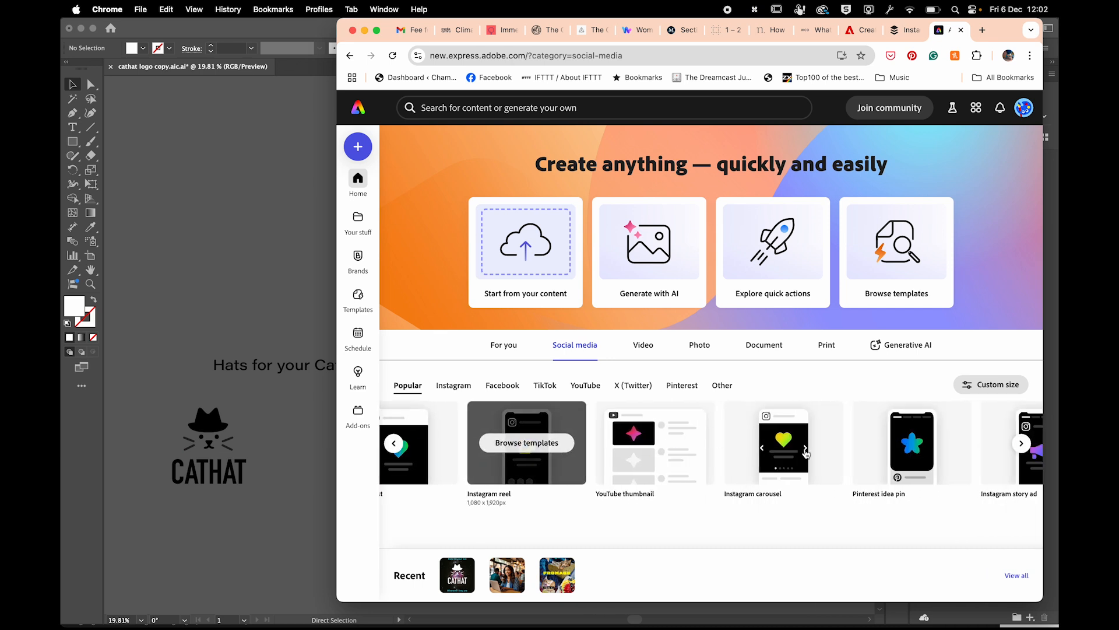
{"action": "scroll", "coordinate": [758, 453], "scroll_direction": "right", "scroll_amount": 3}
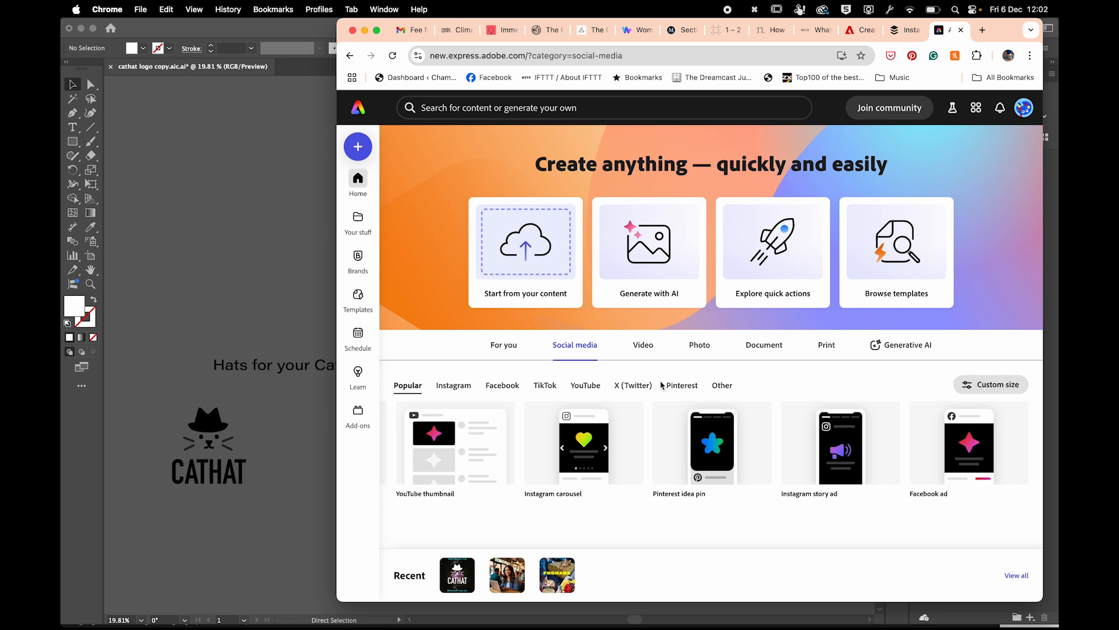
{"action": "left_click", "coordinate": [456, 388]}
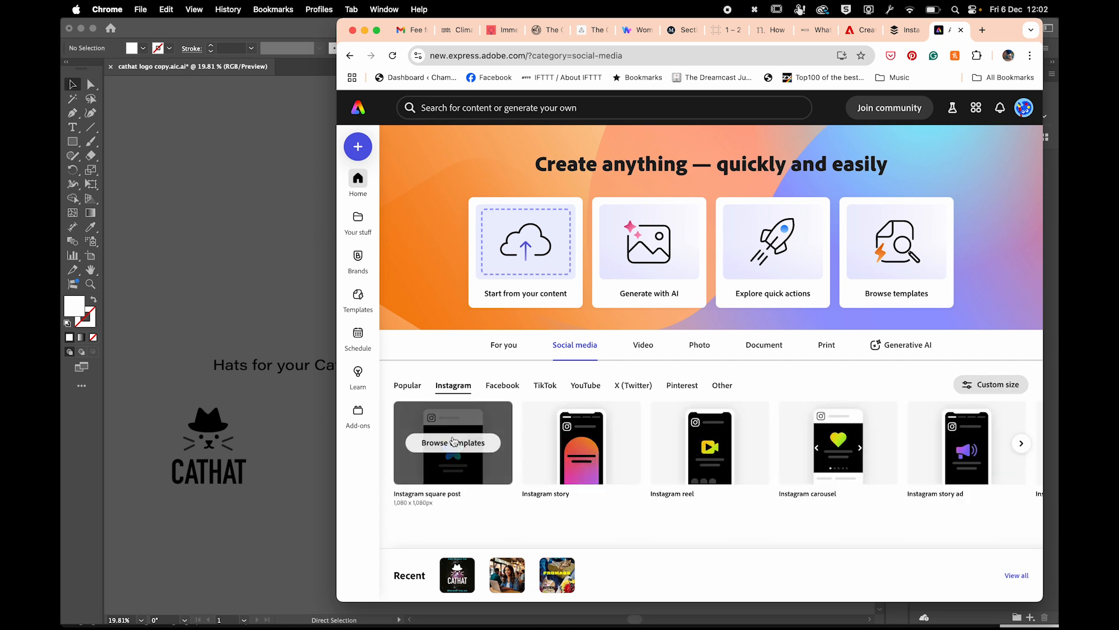
{"action": "scroll", "coordinate": [670, 443], "scroll_direction": "right", "scroll_amount": 10}
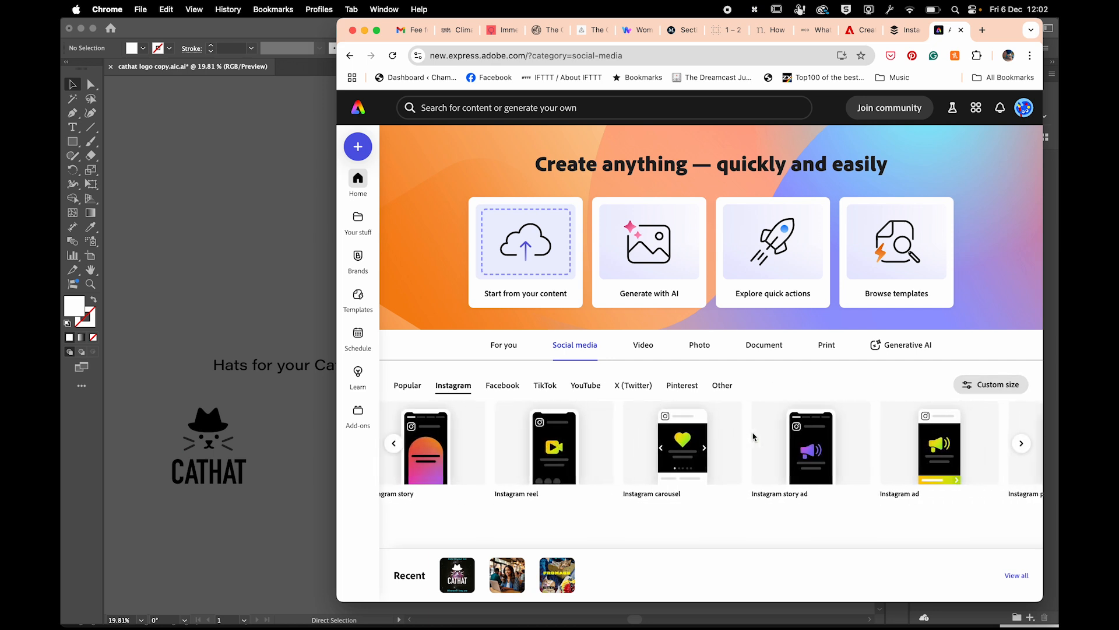
{"action": "left_click", "coordinate": [834, 444]}
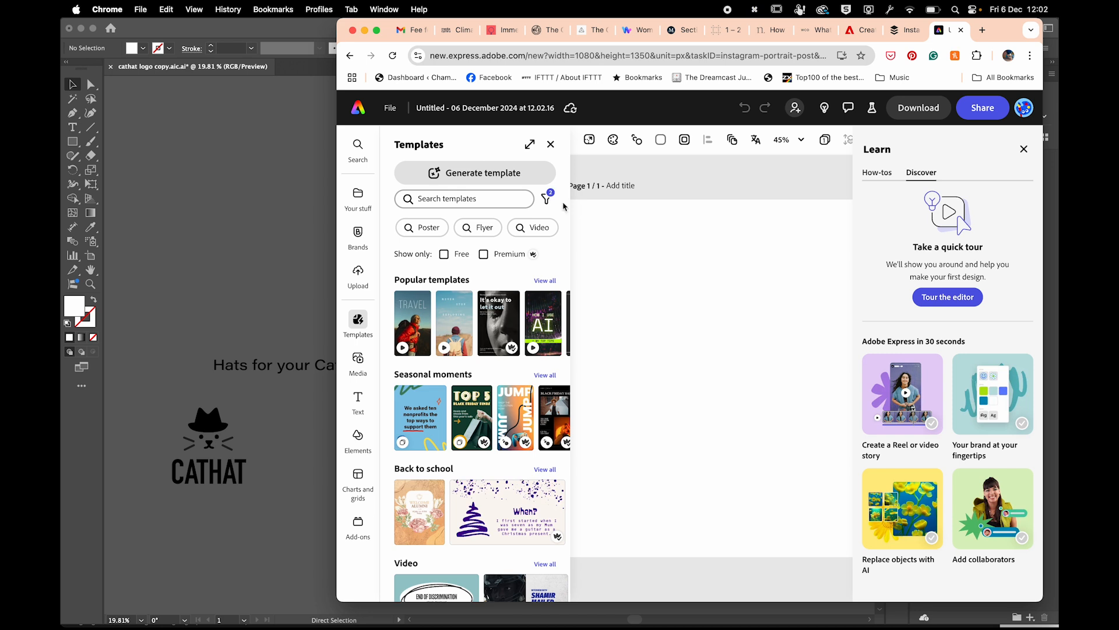
{"action": "left_click_drag", "start_coordinate": [337, 36], "coordinate": [199, 47]}
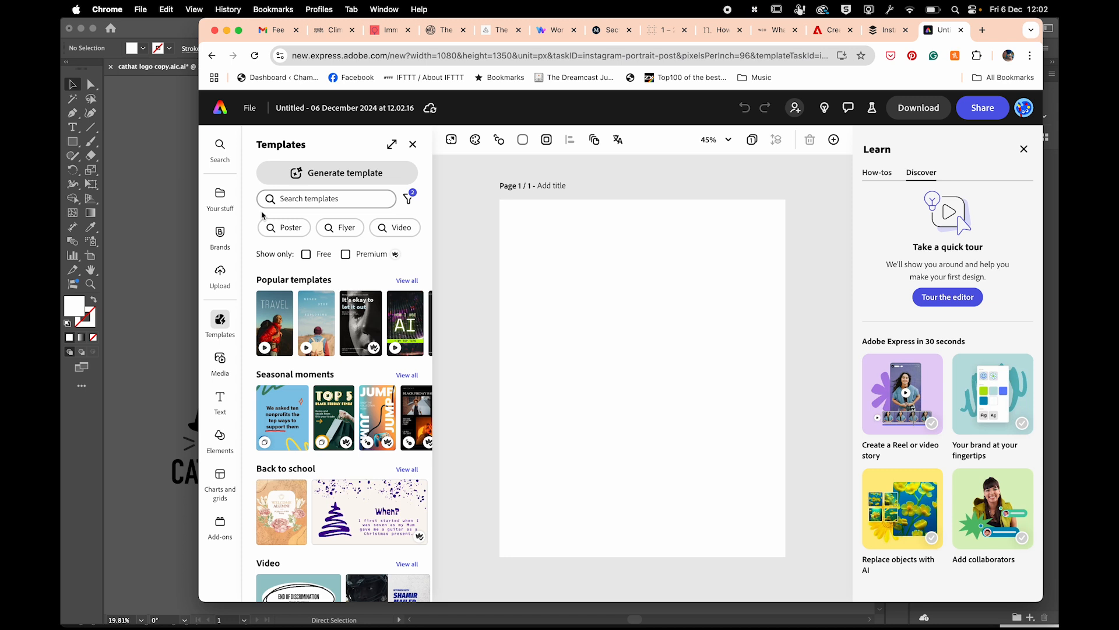
Switch back to the CATHAT logo document in Illustrator.
{"action": "key", "text": "super+Tab"}
{"action": "key", "text": "super+grave"}
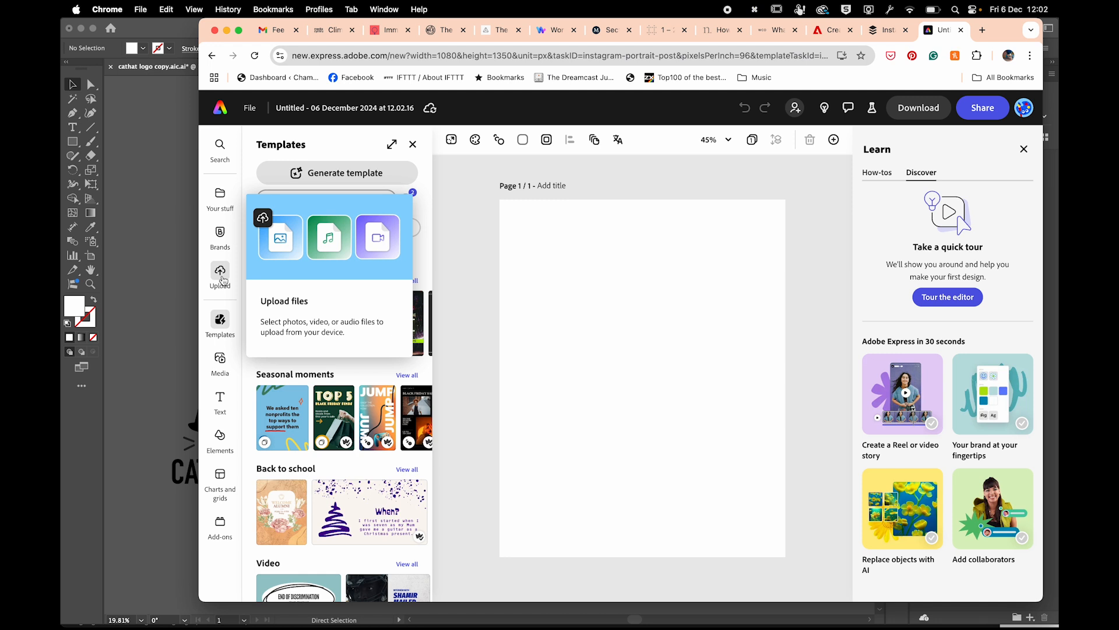
{"action": "key", "text": "super+Tab"}
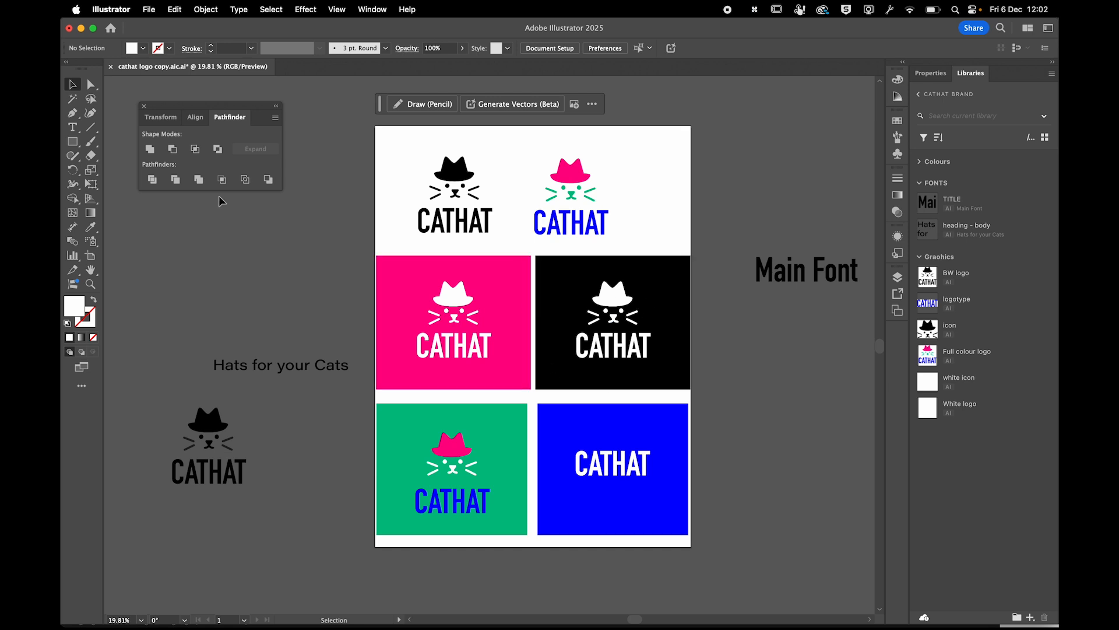
{"action": "key", "text": "super+Tab"}
{"action": "key", "text": "super+Tab"}
Display the Asset Export options beside the artwork, viewing the document's layers along the way.
{"action": "left_click", "coordinate": [896, 294]}
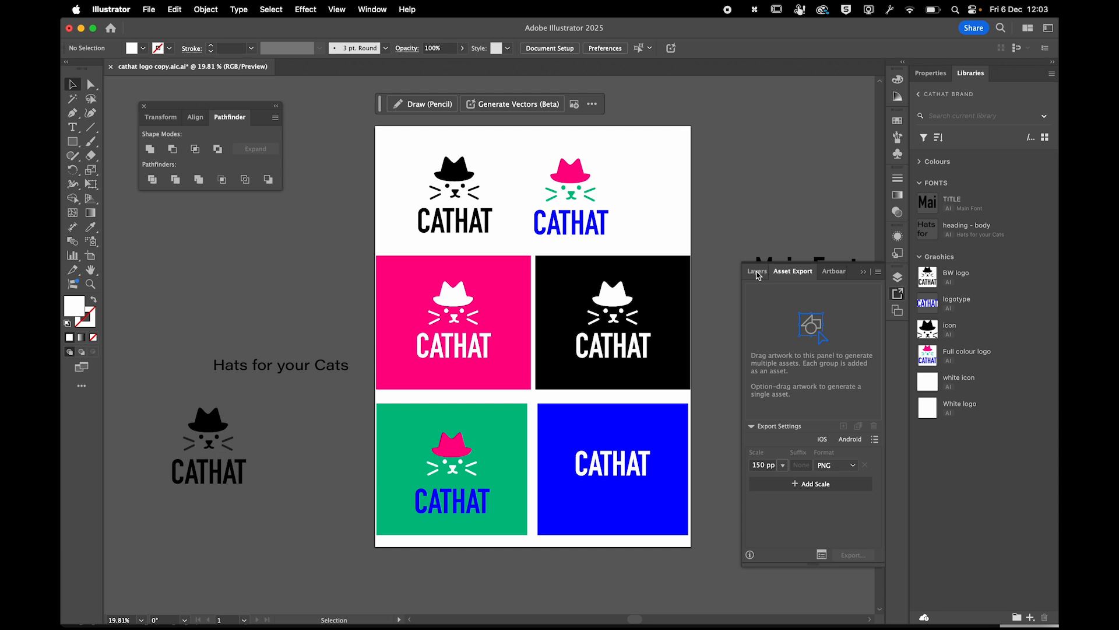
{"action": "left_click", "coordinate": [757, 272]}
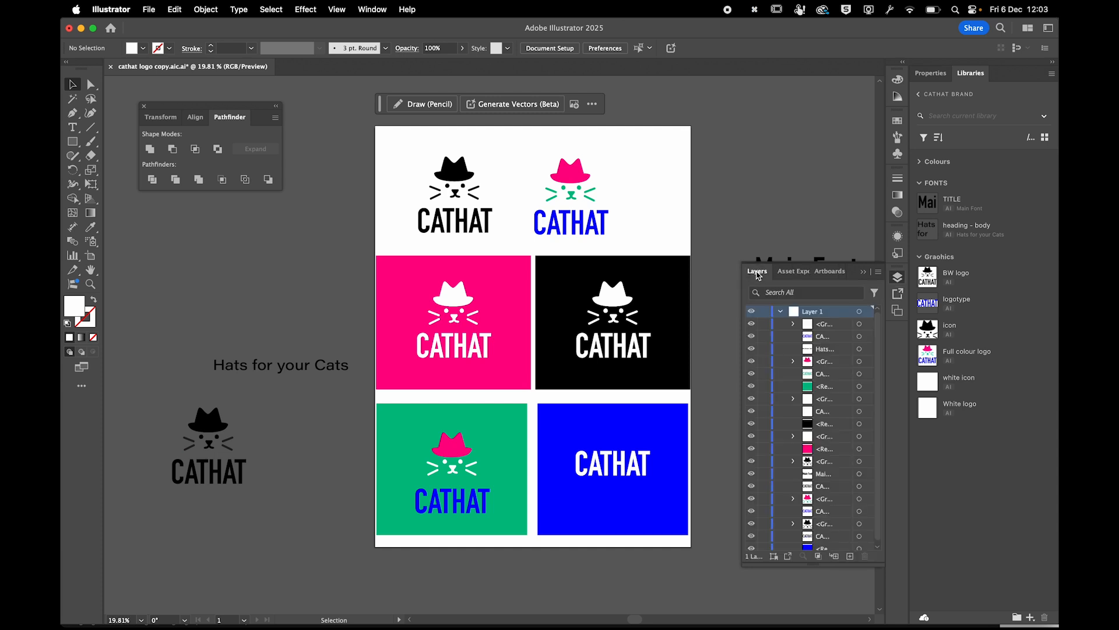
{"action": "left_click", "coordinate": [792, 272]}
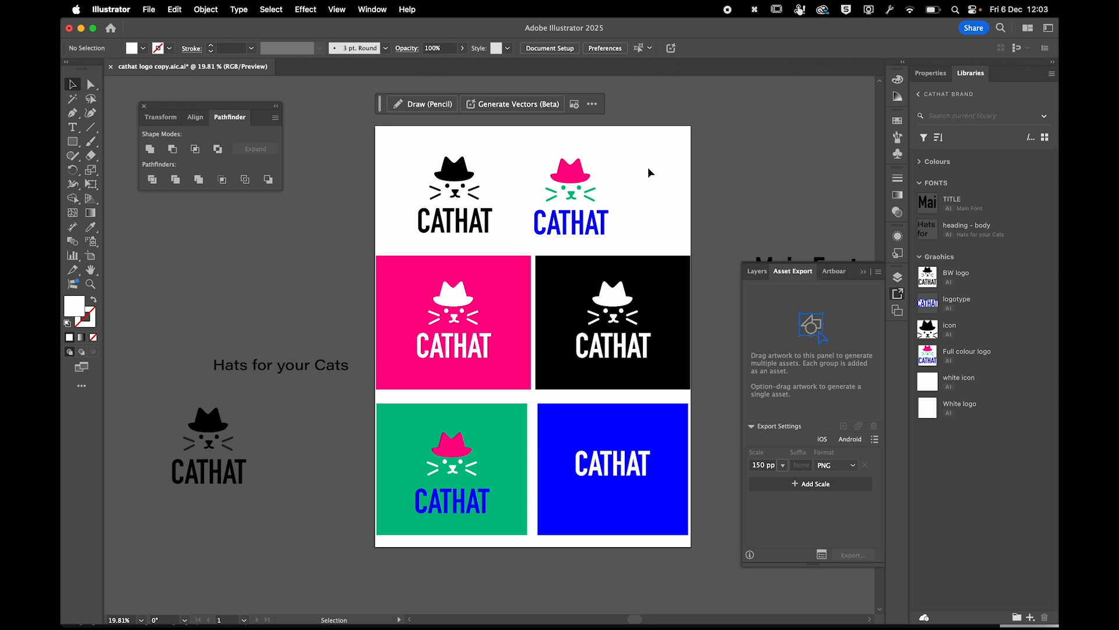
{"action": "left_click", "coordinate": [371, 8]}
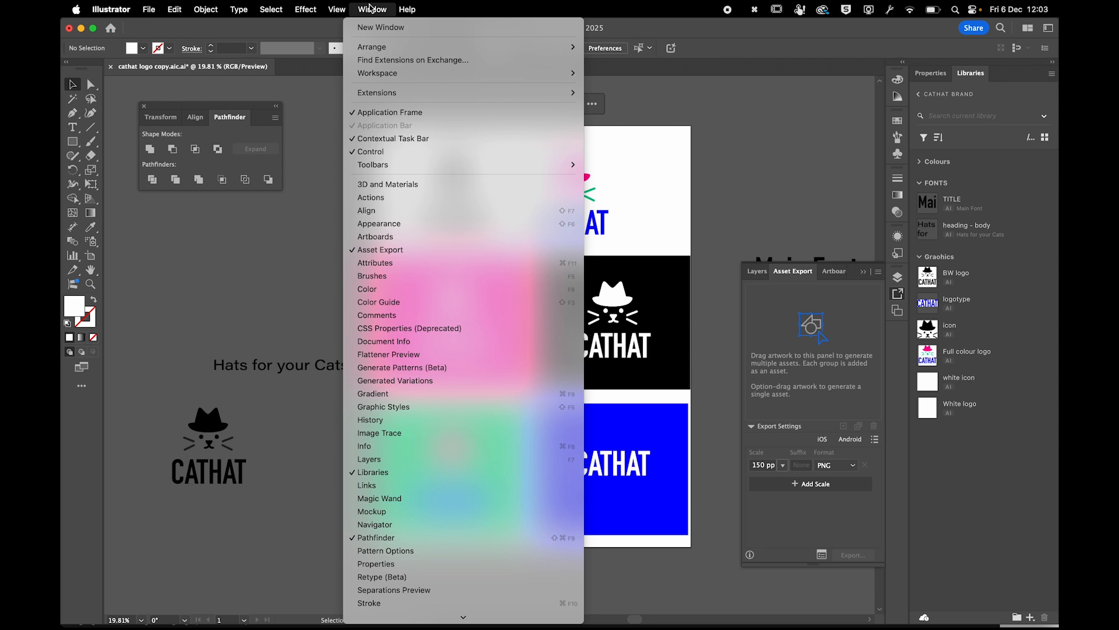
{"action": "left_click", "coordinate": [391, 249]}
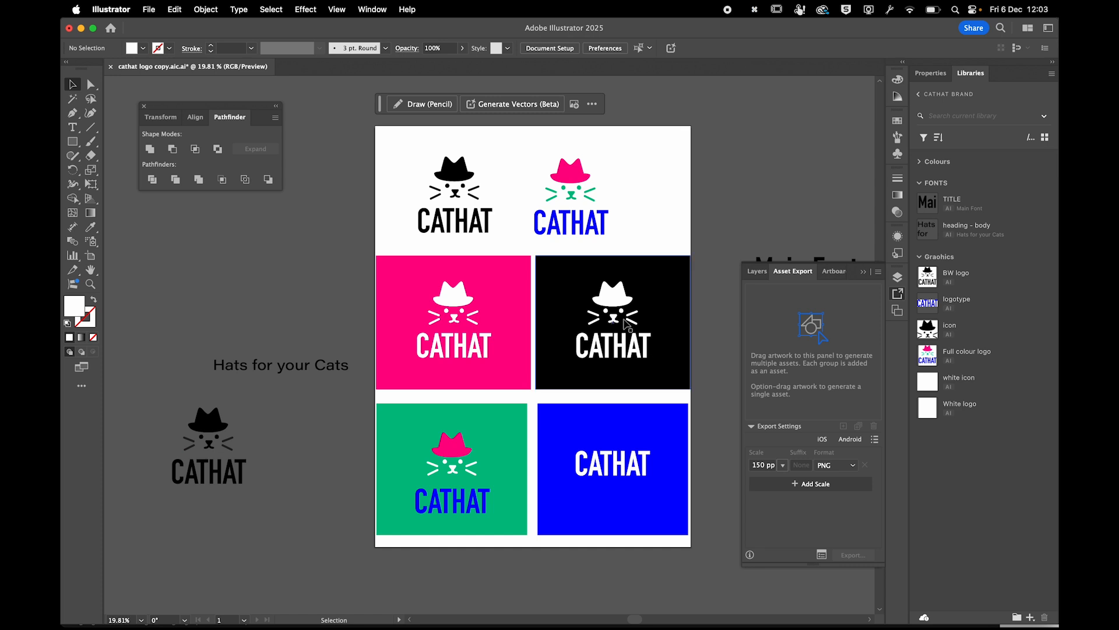
Select the white cat icon and CATHAT text on the black rectangle and open Export for Screens for the selection.
{"action": "left_click", "coordinate": [594, 349]}
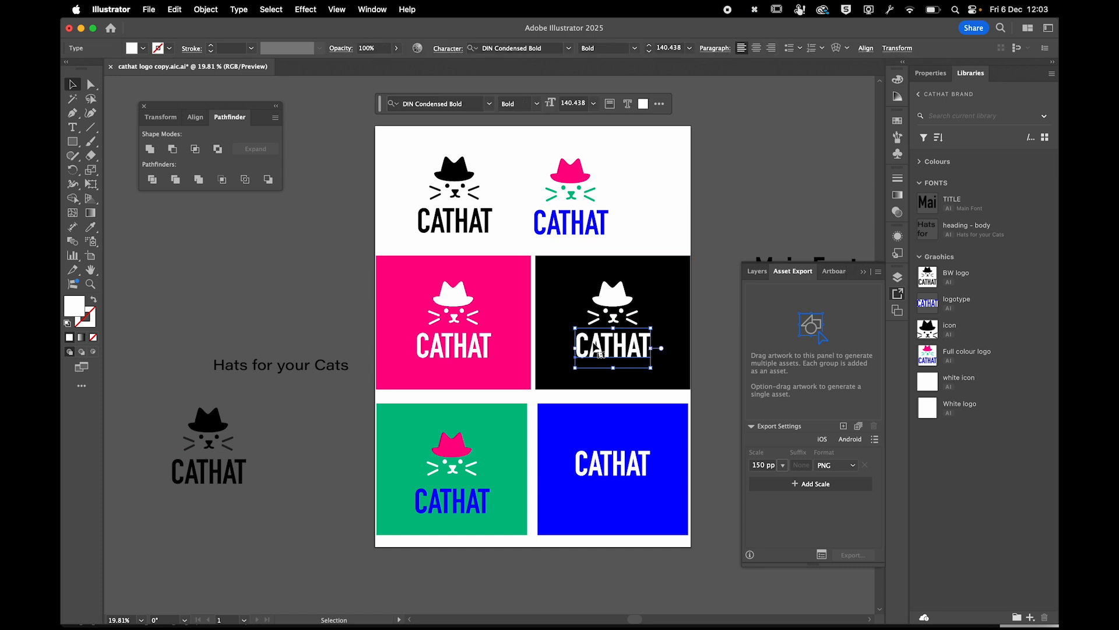
{"action": "left_click", "coordinate": [606, 306], "text": "shift"}
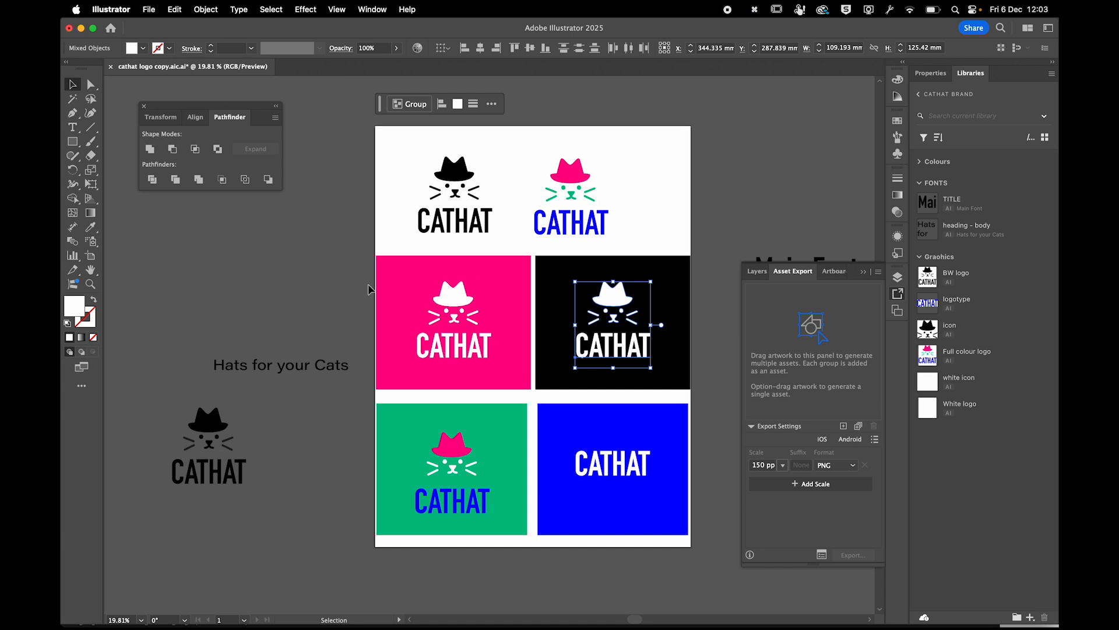
{"action": "left_click", "coordinate": [351, 286]}
{"action": "left_click", "coordinate": [610, 300]}
{"action": "left_click", "coordinate": [608, 346], "text": "shift"}
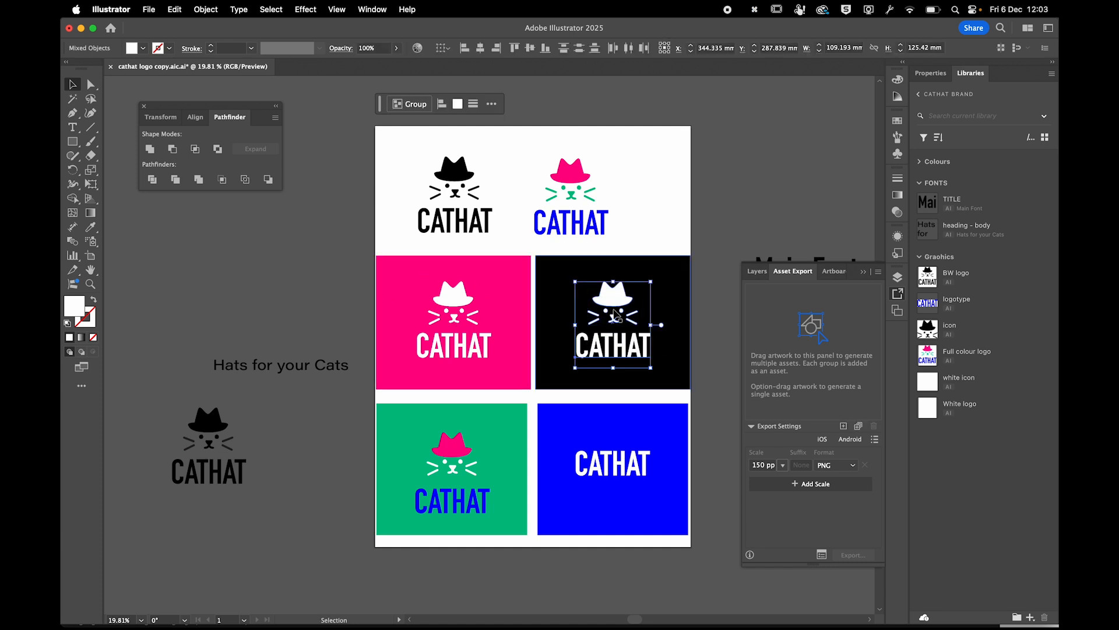
{"action": "left_click", "coordinate": [152, 8]}
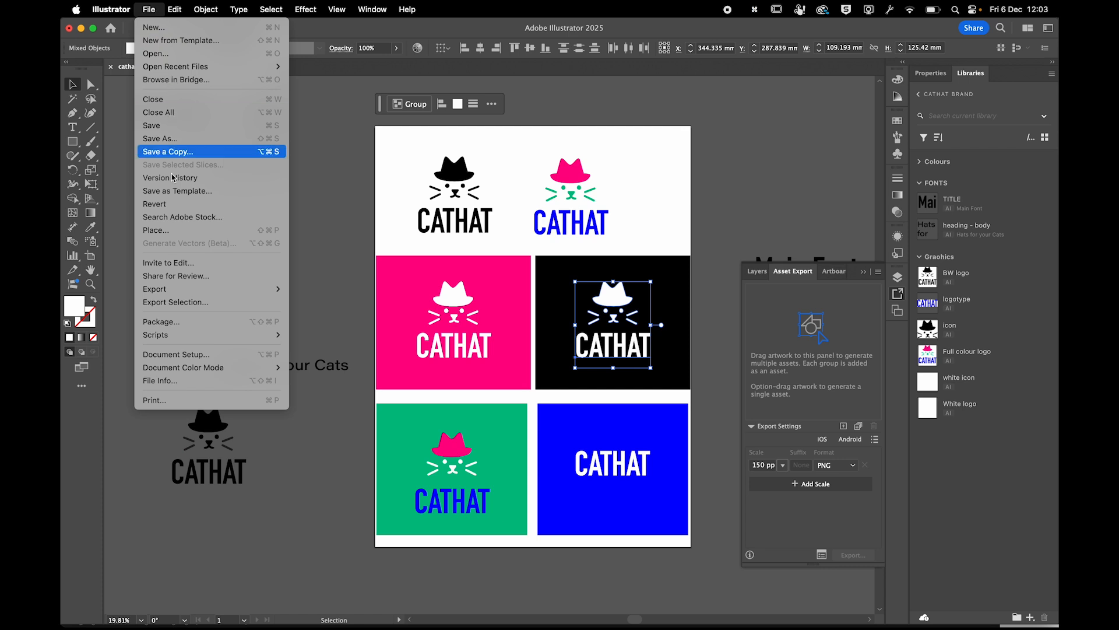
{"action": "left_click", "coordinate": [190, 303]}
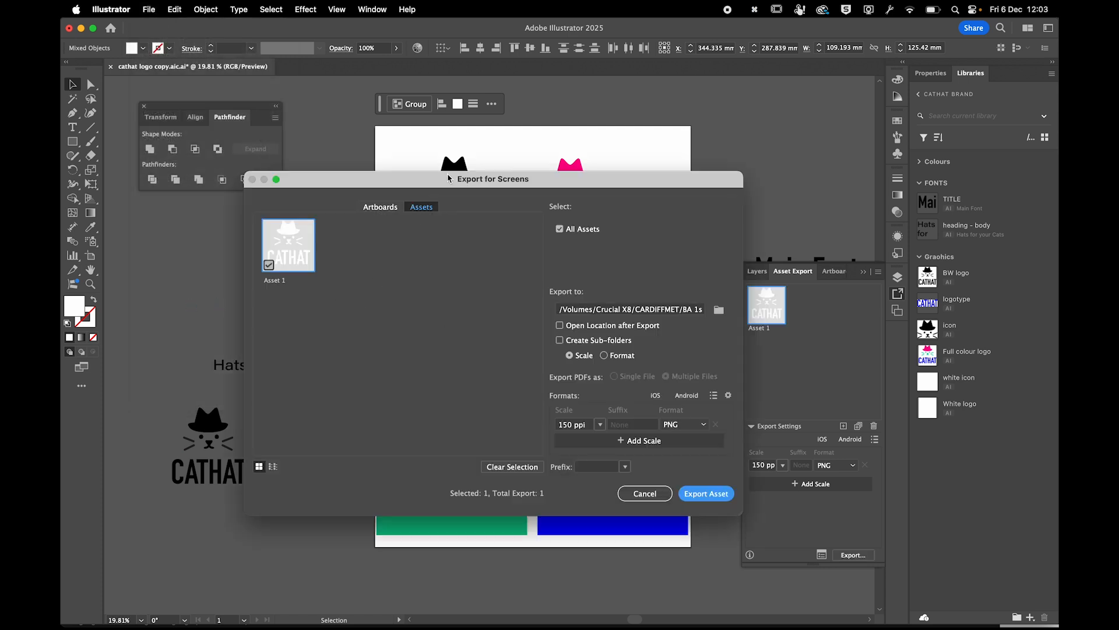
{"action": "left_click_drag", "start_coordinate": [449, 179], "coordinate": [383, 201]}
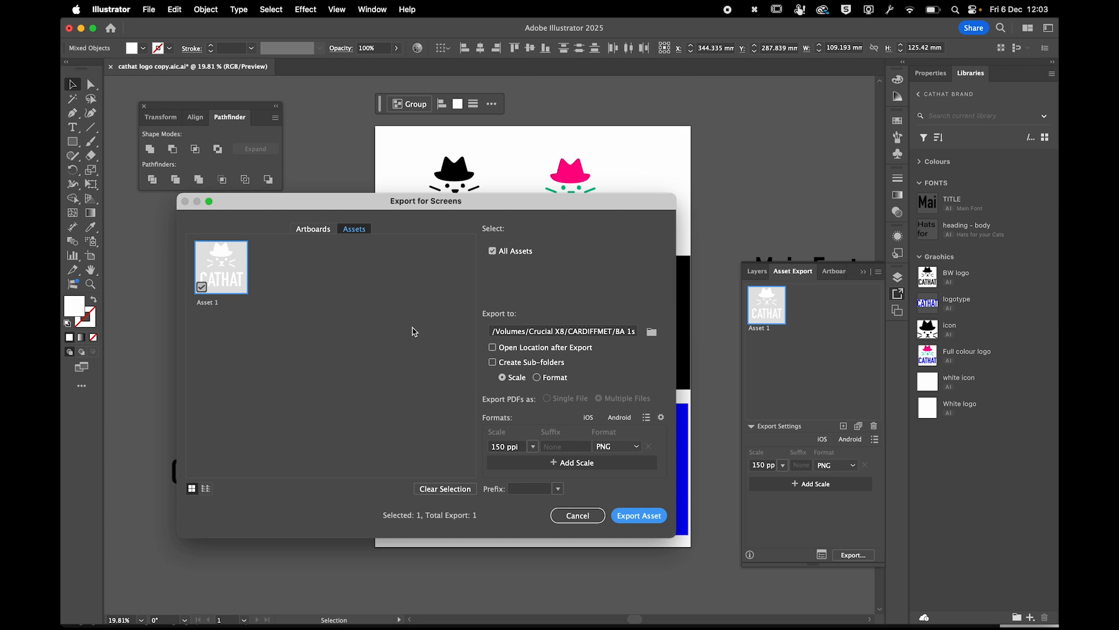
Rename the export asset as "white logo".
{"action": "double_click", "coordinate": [201, 302]}
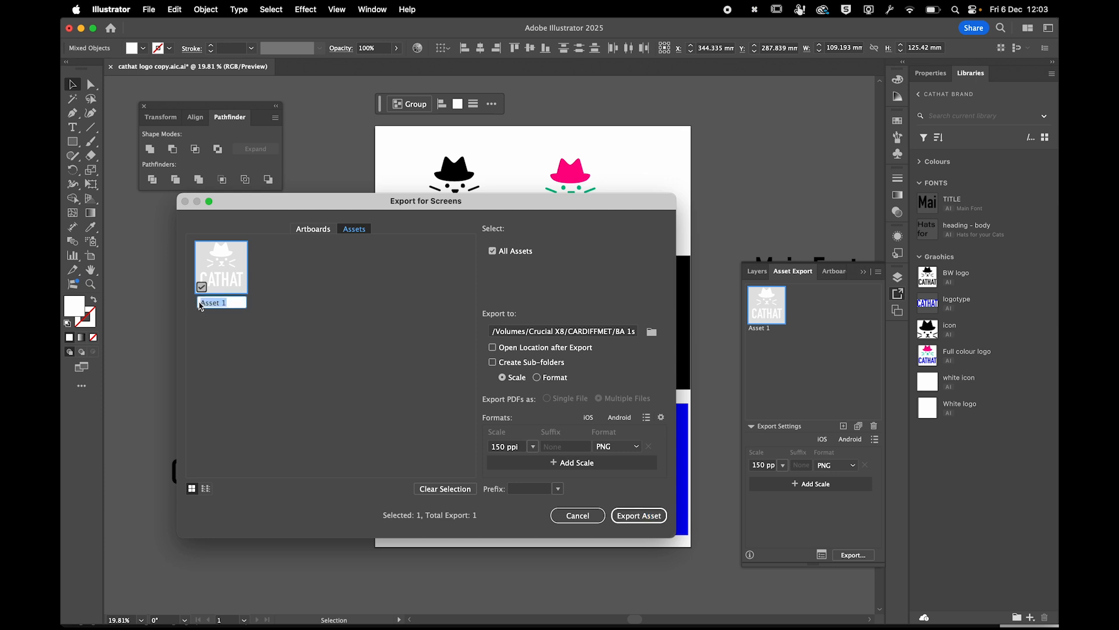
{"action": "type", "text": "white full "}
{"action": "type", "text": "logo"}
{"action": "left_click", "coordinate": [224, 303]}
{"action": "key", "text": "BackSpace"}
{"action": "key", "text": "BackSpace"}
{"action": "key", "text": "BackSpace"}
{"action": "key", "text": "BackSpace"}
{"action": "key", "text": "BackSpace"}
Set the export destination to the assets folder inside CATHAT and turn off sub-folder creation.
{"action": "left_click", "coordinate": [651, 332]}
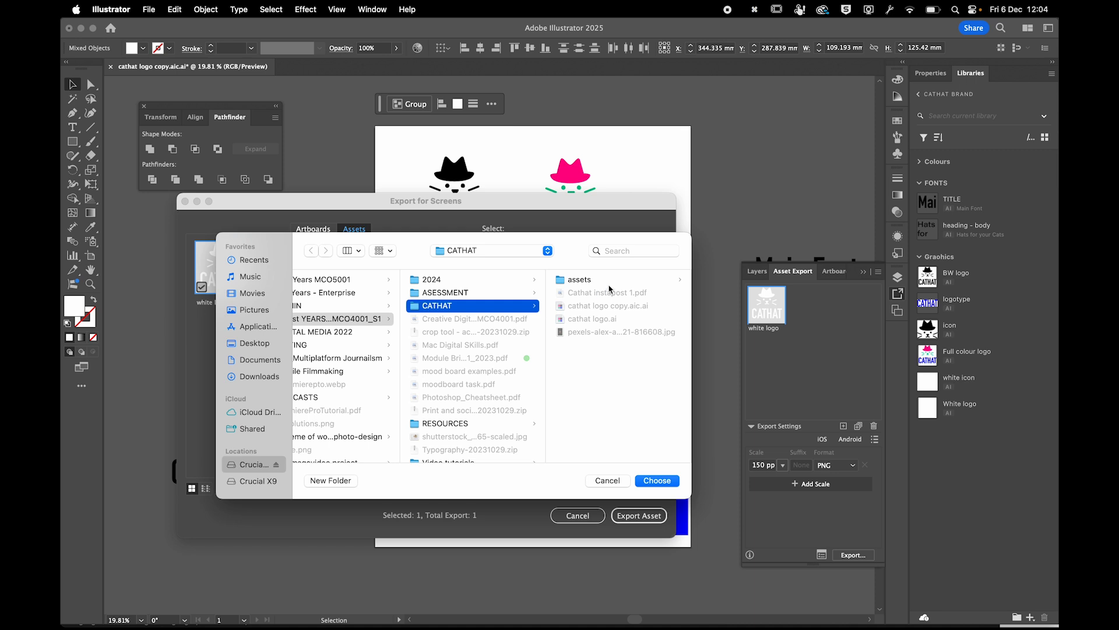
{"action": "left_click", "coordinate": [583, 280]}
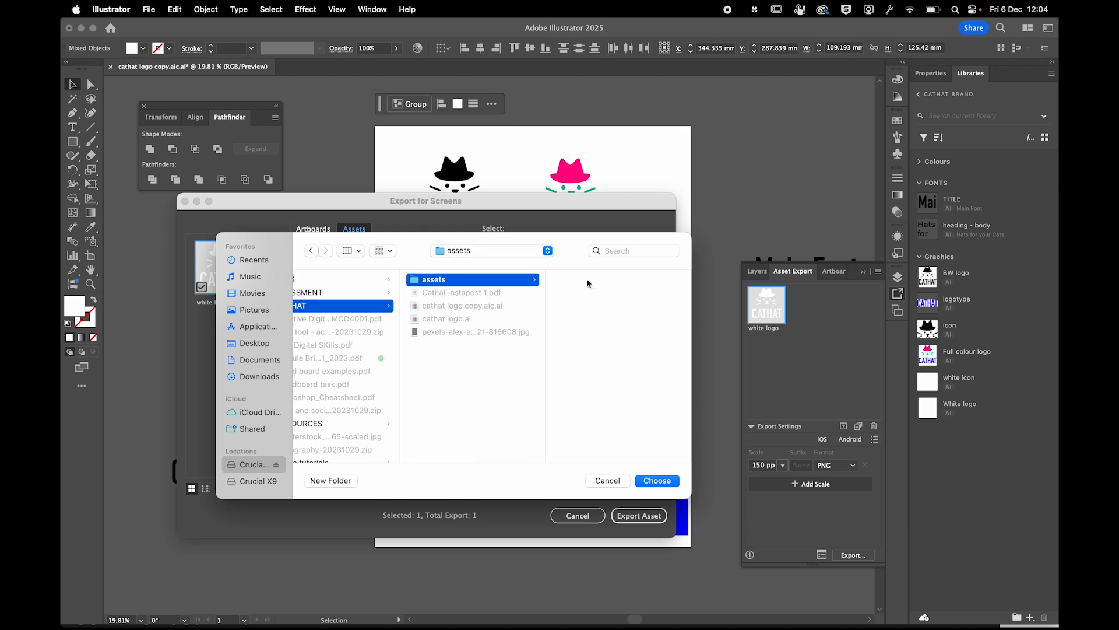
{"action": "left_click", "coordinate": [656, 480]}
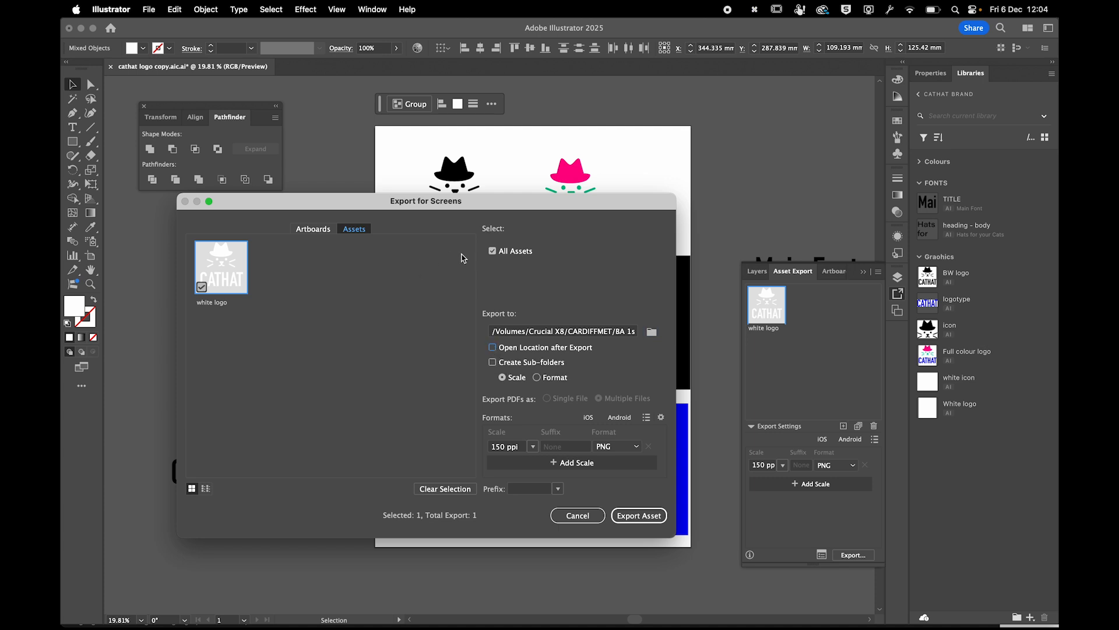
{"action": "left_click", "coordinate": [491, 362]}
Try the 2x export scale, then switch the scale type back to Resolution.
{"action": "left_click", "coordinate": [533, 447]}
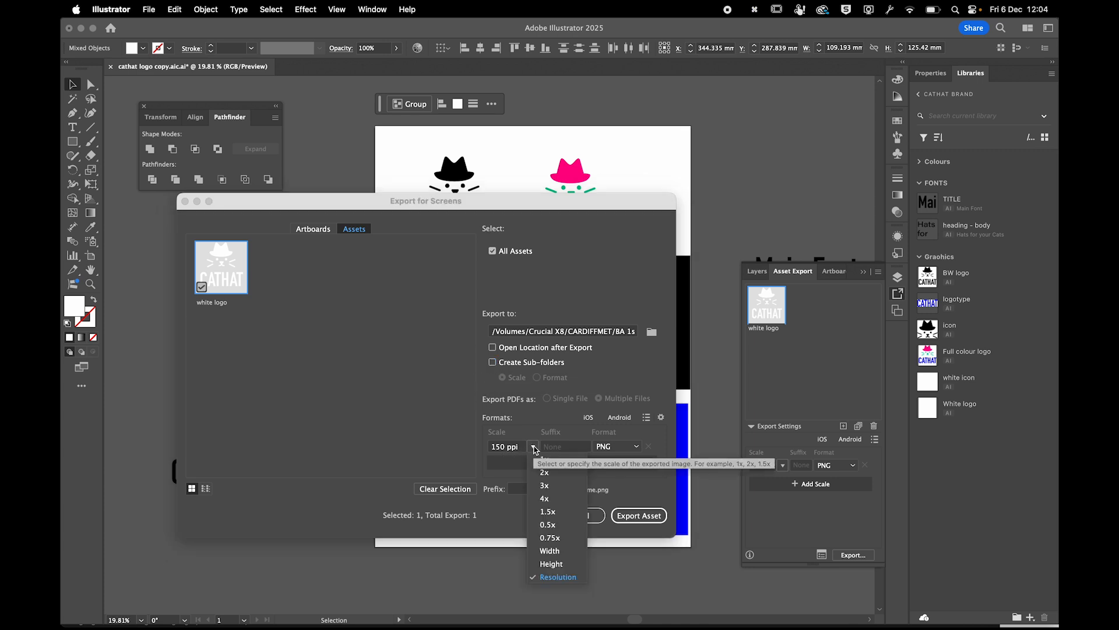
{"action": "left_click", "coordinate": [540, 462]}
{"action": "left_click", "coordinate": [533, 446]}
{"action": "left_click", "coordinate": [541, 474]}
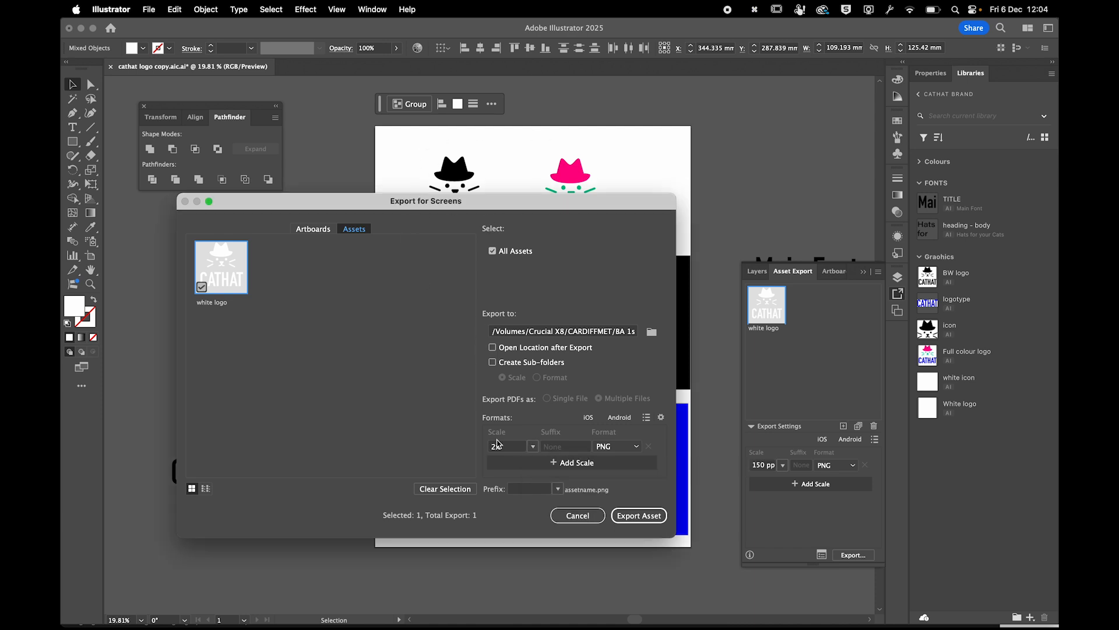
{"action": "left_click", "coordinate": [533, 447]}
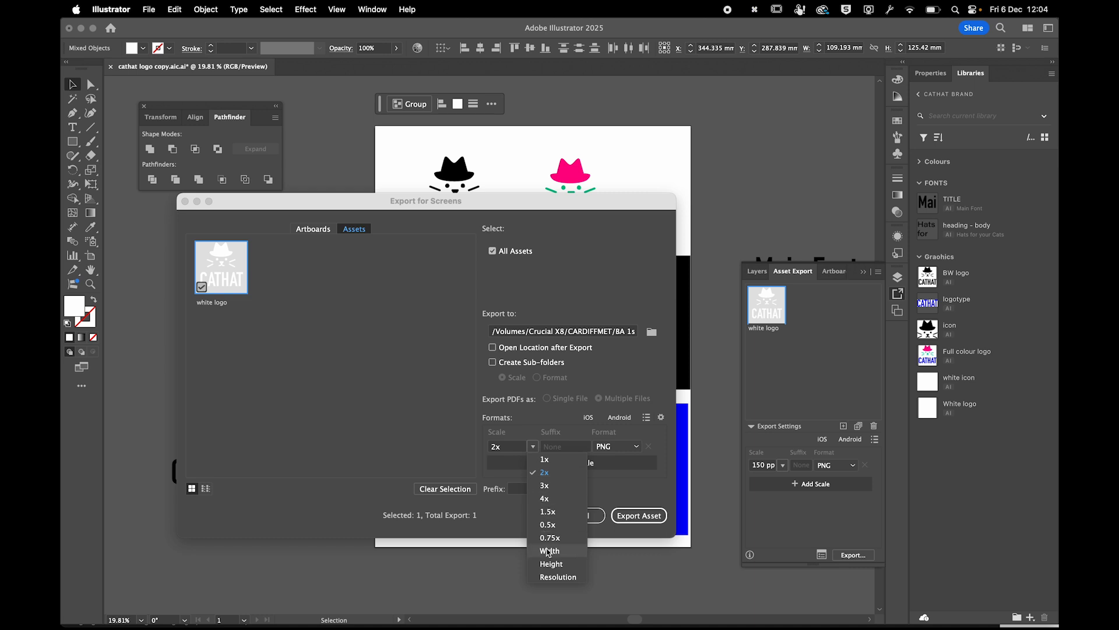
{"action": "left_click", "coordinate": [551, 579]}
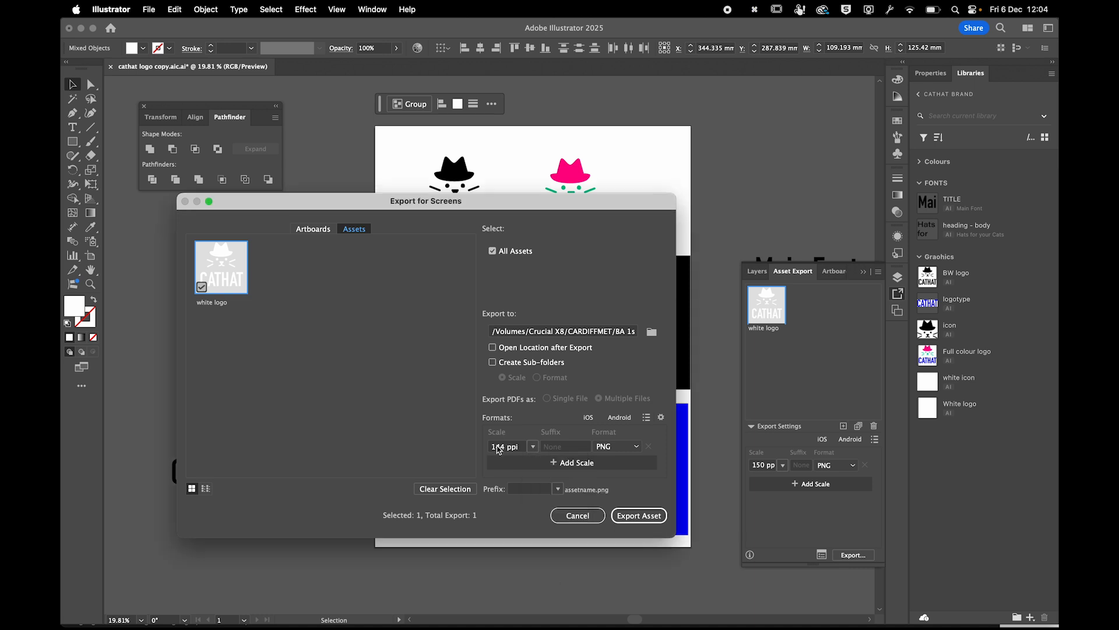
Set the export resolution of the white logo to 72 ppi.
{"action": "left_click", "coordinate": [522, 449]}
{"action": "left_click", "coordinate": [533, 448]}
{"action": "left_click", "coordinate": [517, 449]}
{"action": "double_click", "coordinate": [514, 448]}
{"action": "double_click", "coordinate": [501, 448]}
{"action": "type", "text": "72"}
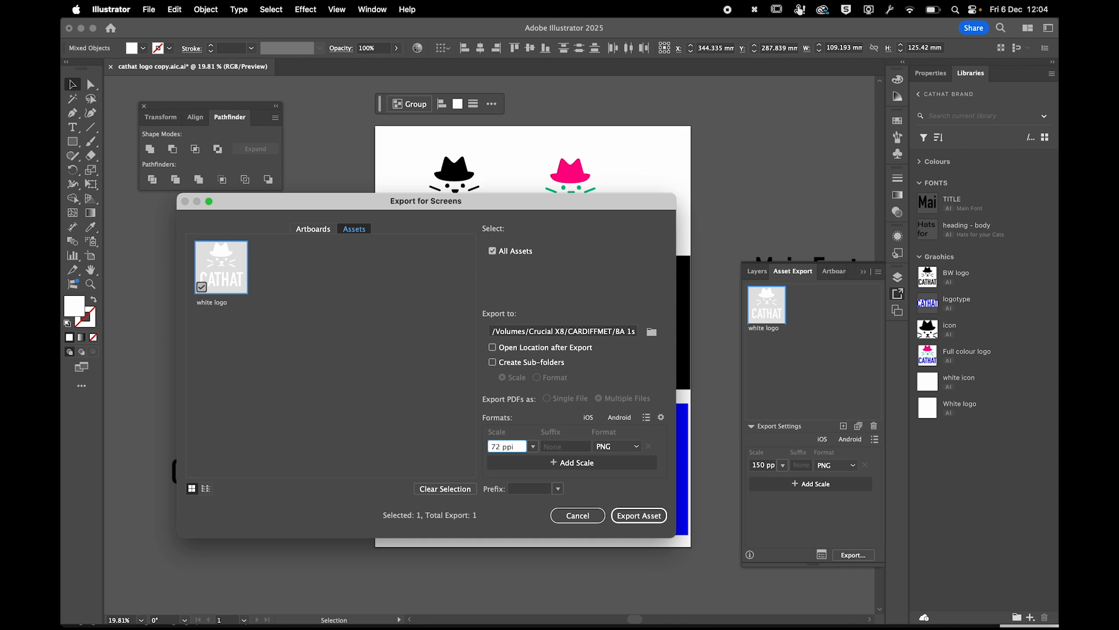
Set the resolution to 150 ppi, choose PNG as the format and export the white logo asset.
{"action": "key", "text": "BackSpace"}
{"action": "type", "text": "150"}
{"action": "left_click", "coordinate": [635, 447]}
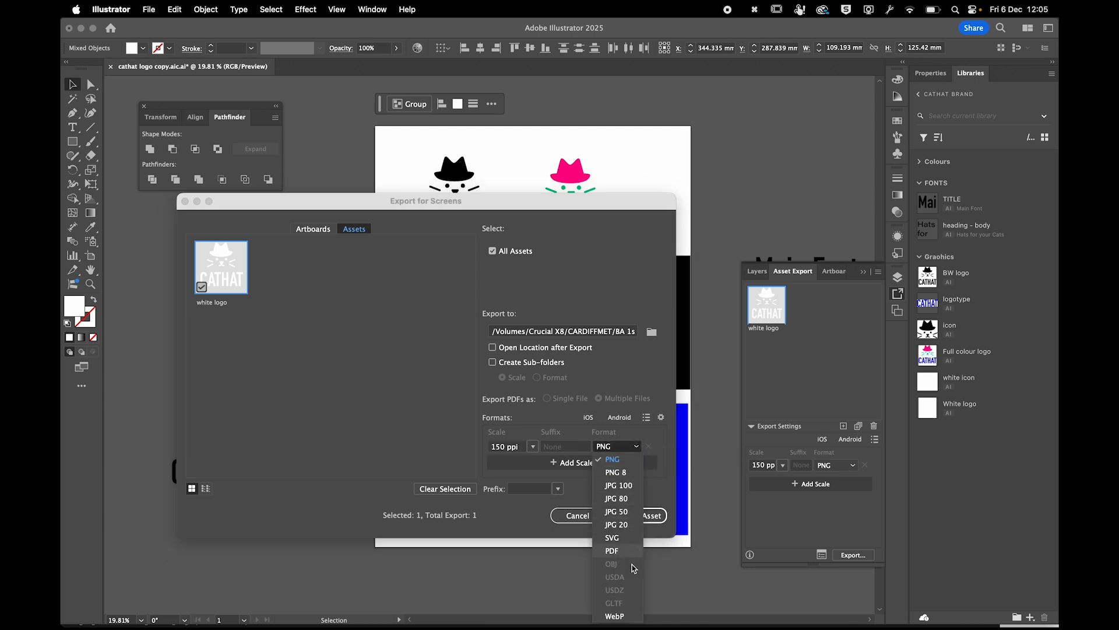
{"action": "left_click", "coordinate": [618, 461]}
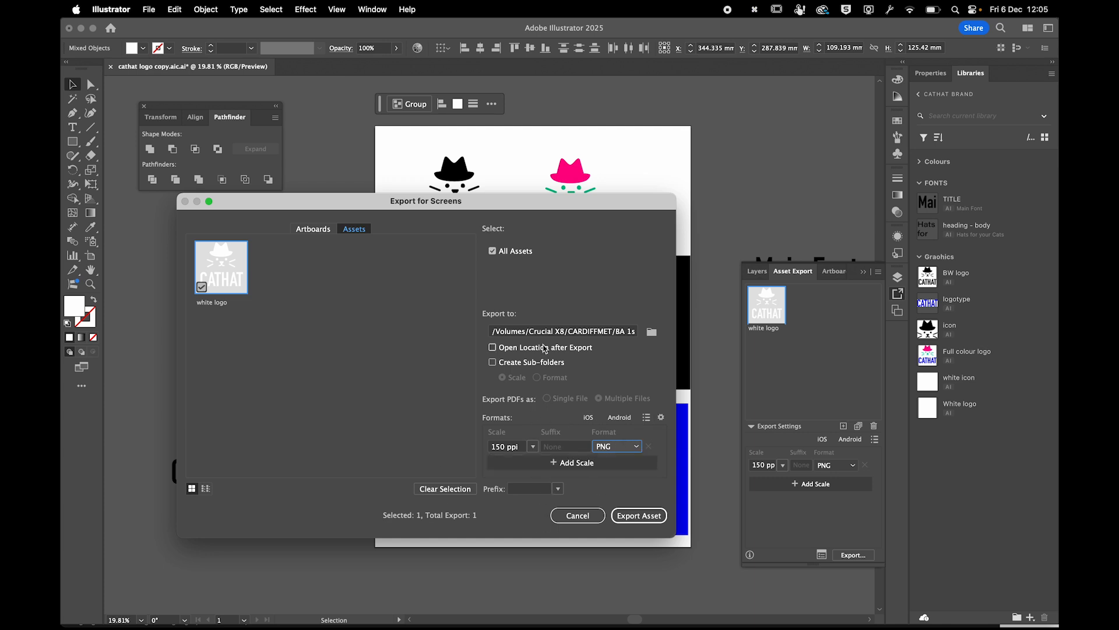
{"action": "left_click", "coordinate": [637, 516]}
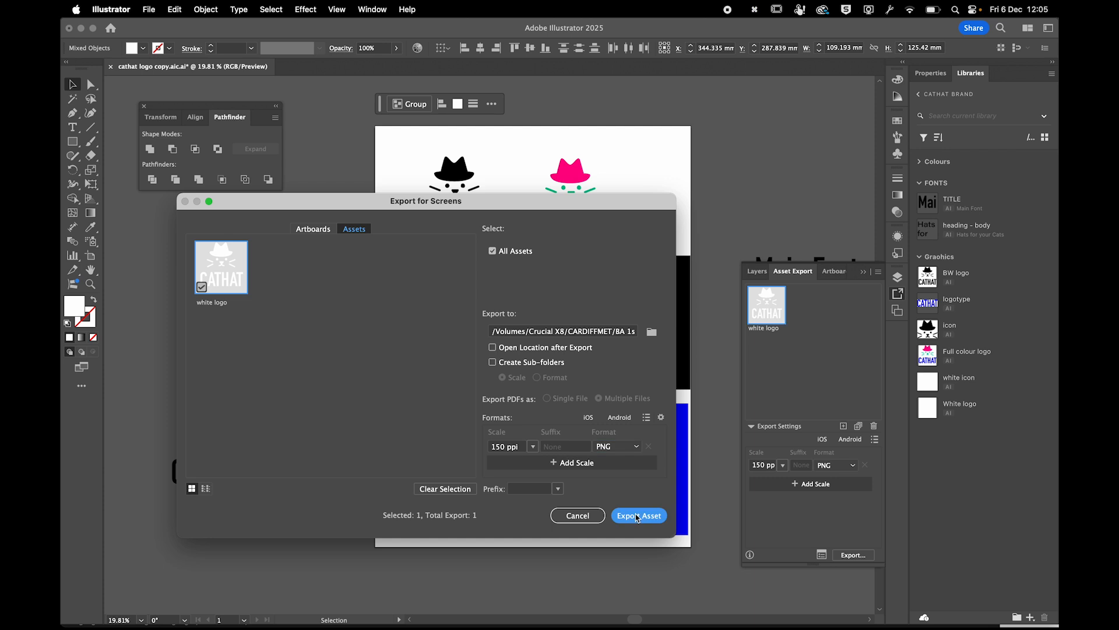
Switch to Finder, open a new window on the Crucial X8 drive and show its contents as columns.
{"action": "key", "text": "super+Tab"}
{"action": "key", "text": "super+Tab"}
{"action": "key", "text": "super+Tab"}
{"action": "key", "text": "super+Tab"}
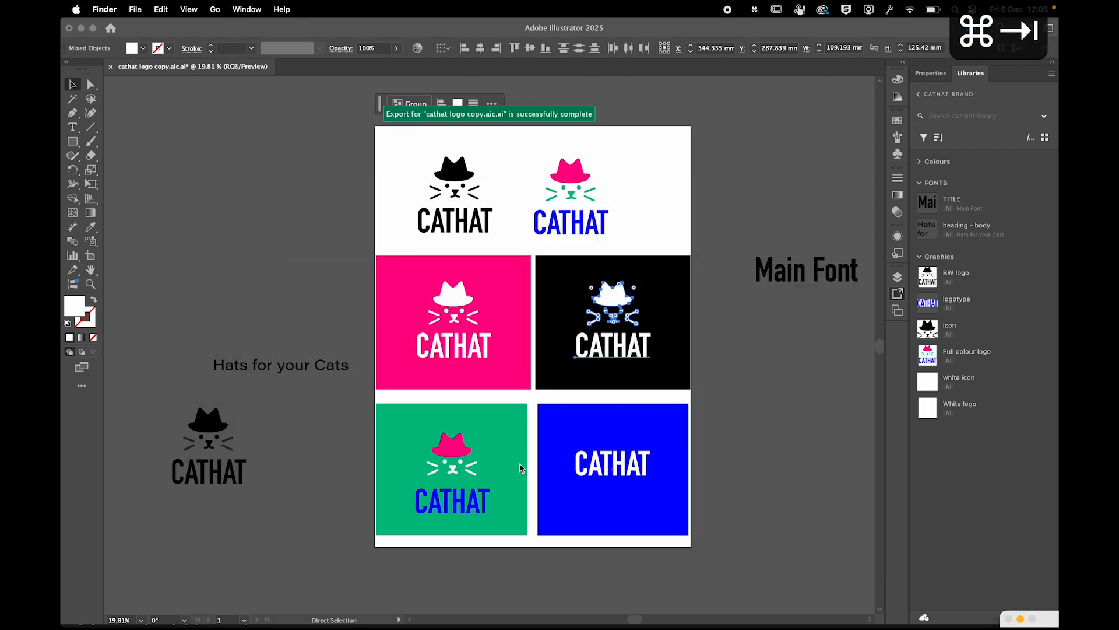
{"action": "key", "text": "super+n"}
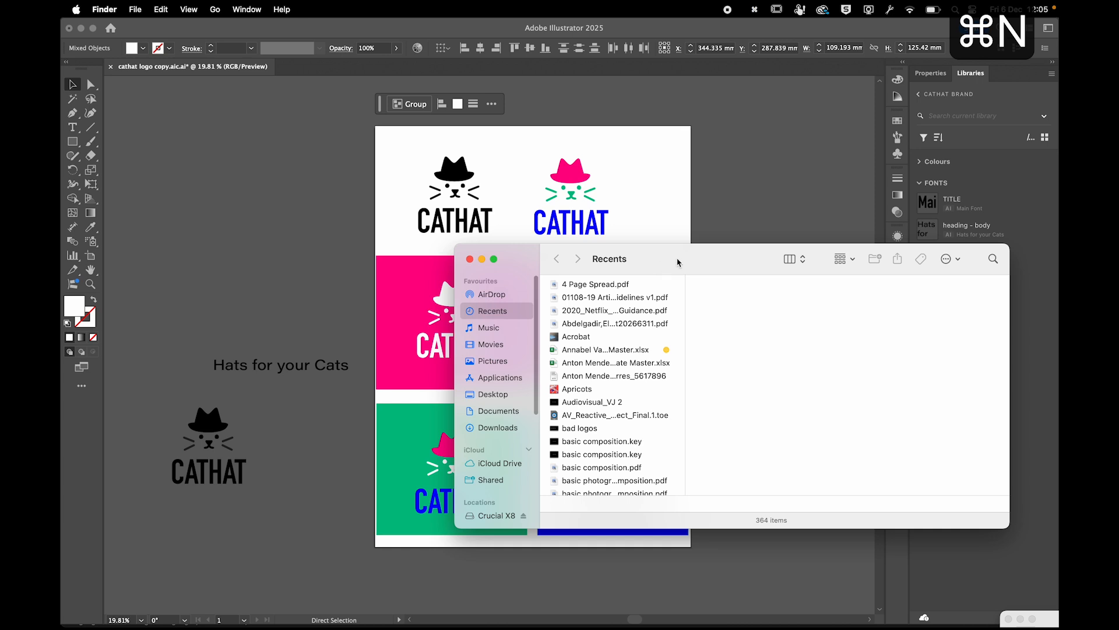
{"action": "left_click_drag", "start_coordinate": [678, 262], "coordinate": [506, 261]}
{"action": "left_click", "coordinate": [321, 394]}
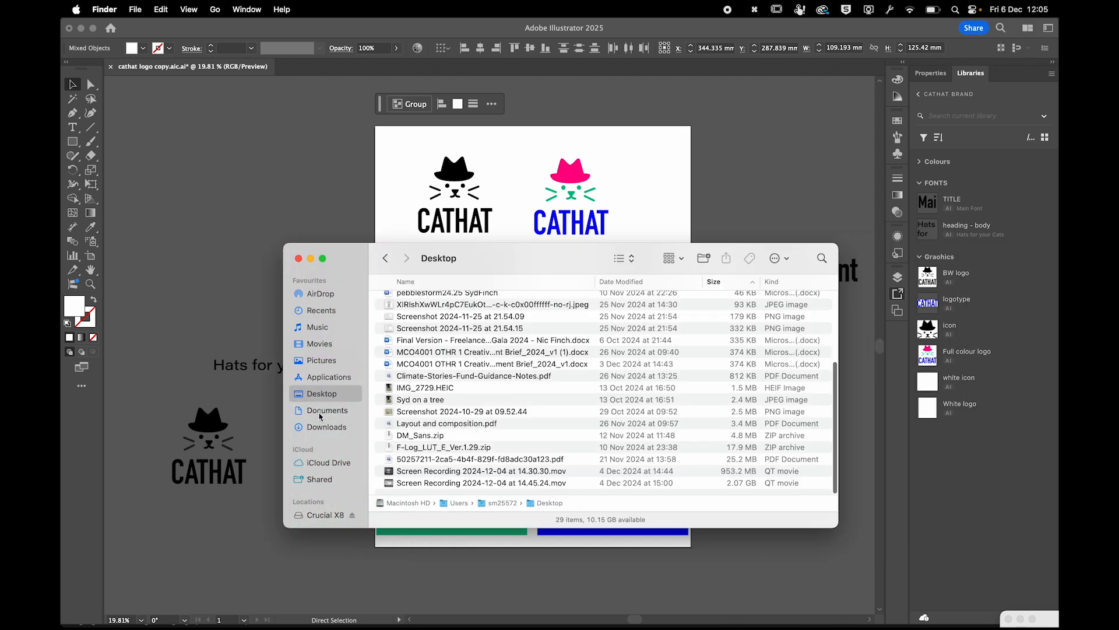
{"action": "left_click", "coordinate": [320, 514]}
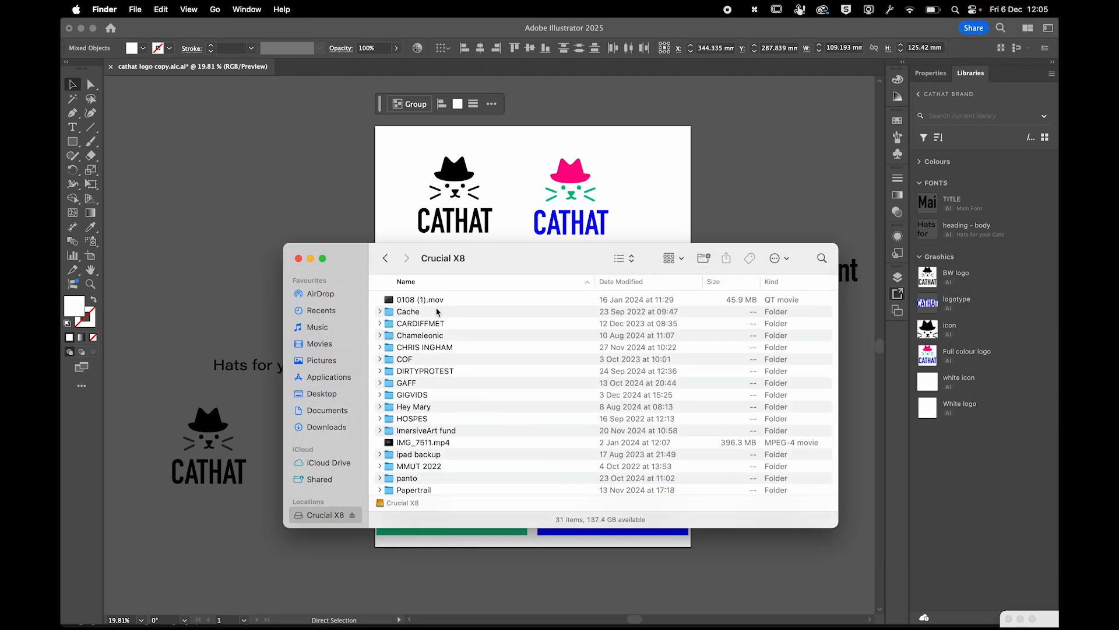
{"action": "left_click", "coordinate": [622, 257]}
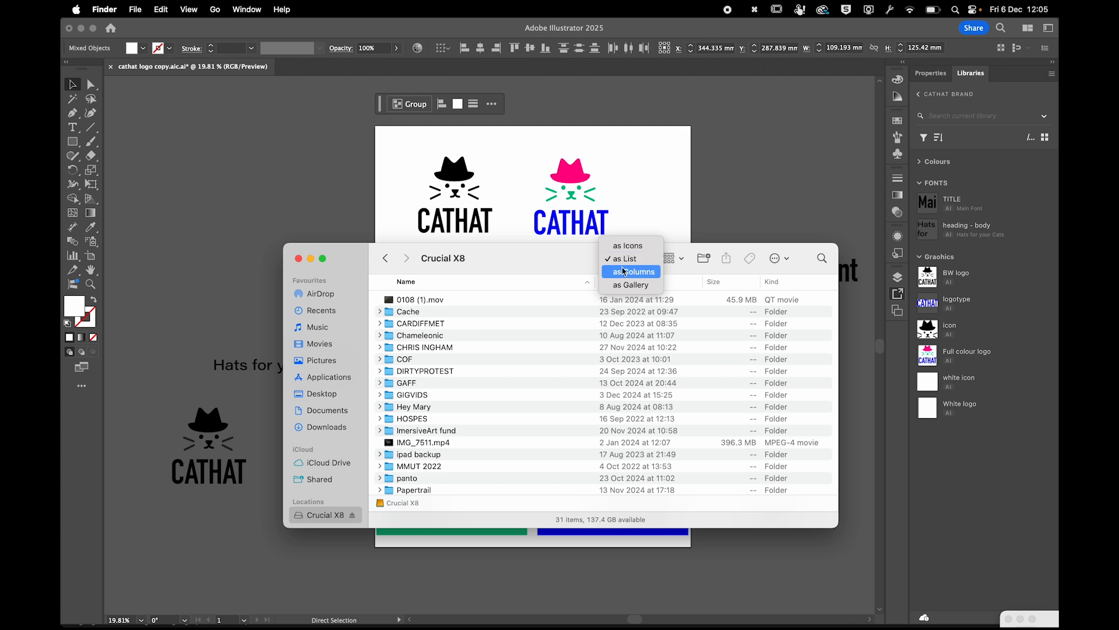
{"action": "left_click", "coordinate": [628, 273]}
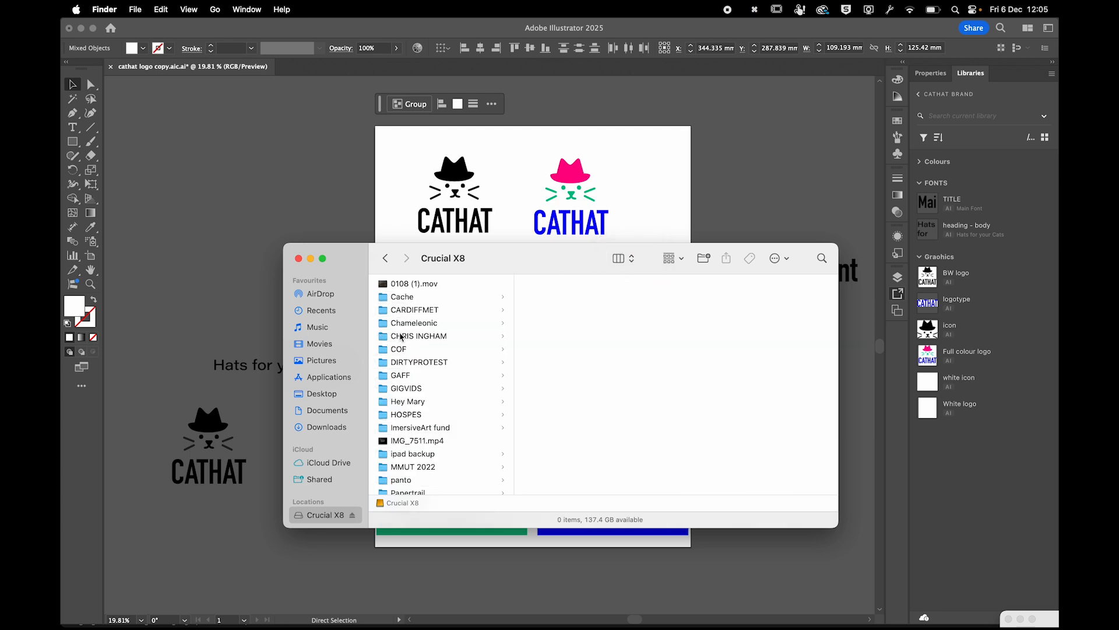
Browse through CARDIFFMET, the BA 1st YEARS folder and CATHAT to assets, and preview white logo.png.
{"action": "left_click", "coordinate": [402, 311]}
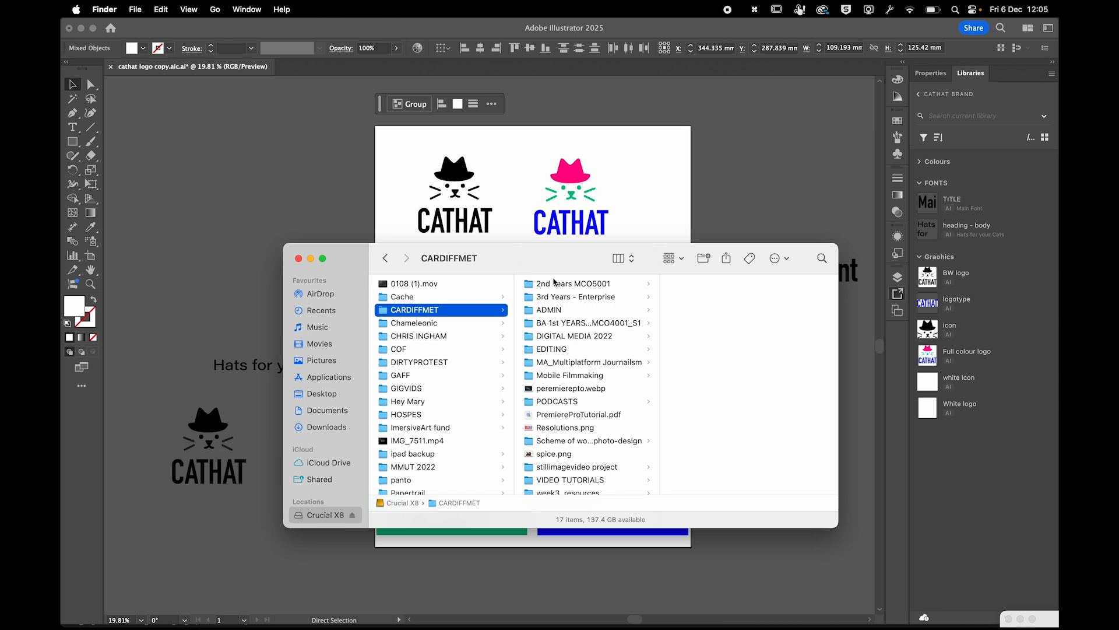
{"action": "left_click", "coordinate": [553, 324]}
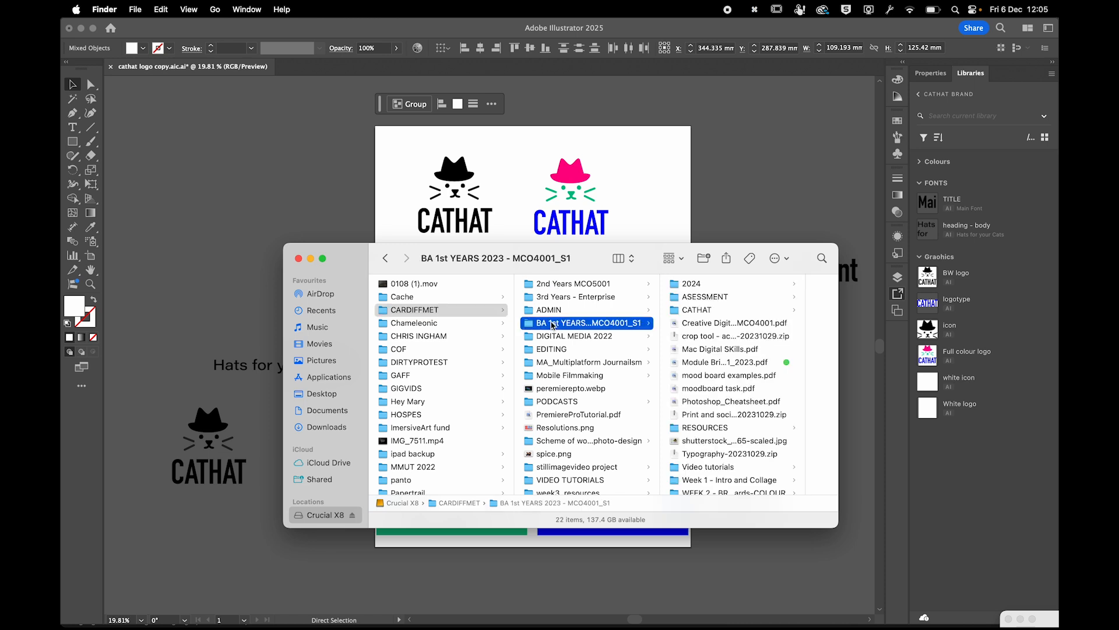
{"action": "left_click", "coordinate": [693, 285]}
{"action": "left_click", "coordinate": [609, 309]}
{"action": "left_click", "coordinate": [755, 285]}
{"action": "left_click", "coordinate": [750, 286]}
{"action": "key", "text": "space"}
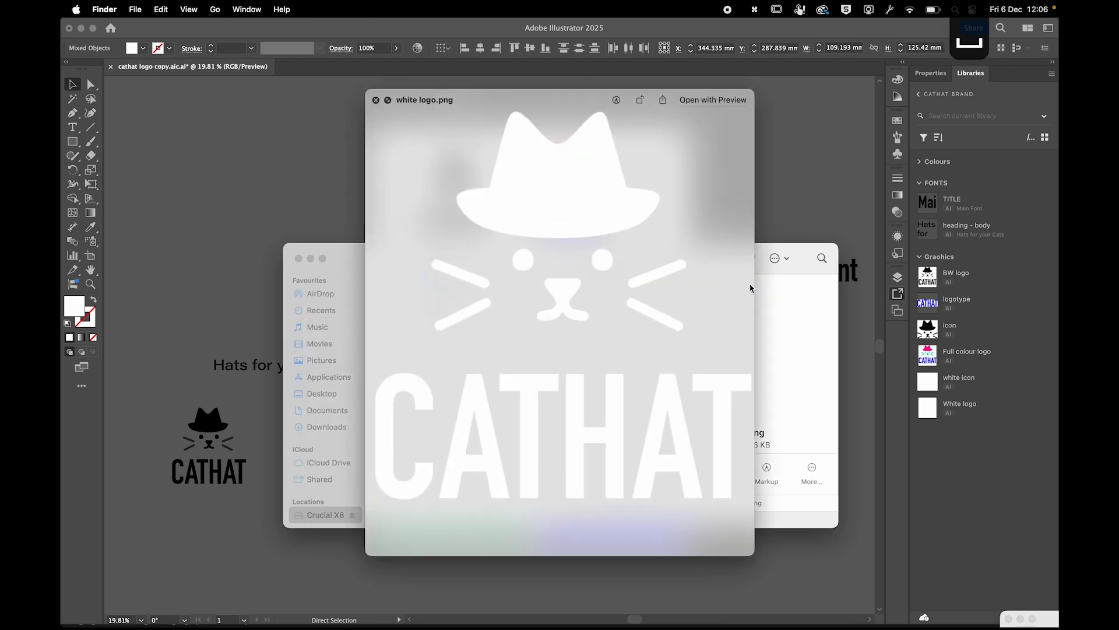
{"action": "key", "text": "space"}
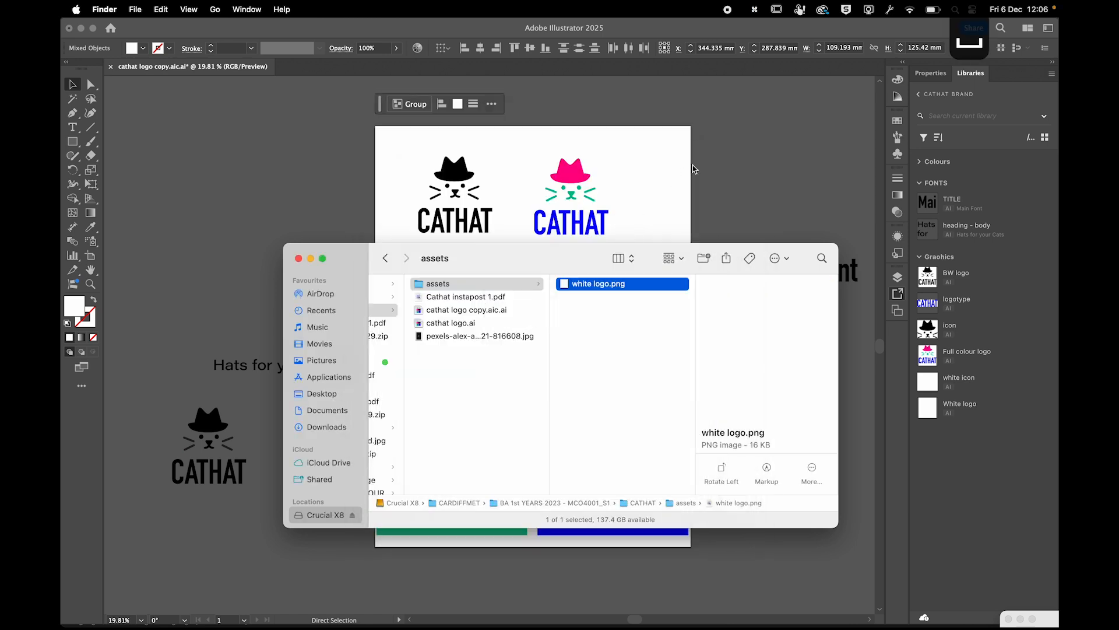
Return to Illustrator, add the ungrouped black logo to the export assets and name its parts "black icon" and "black type".
{"action": "left_click", "coordinate": [712, 172]}
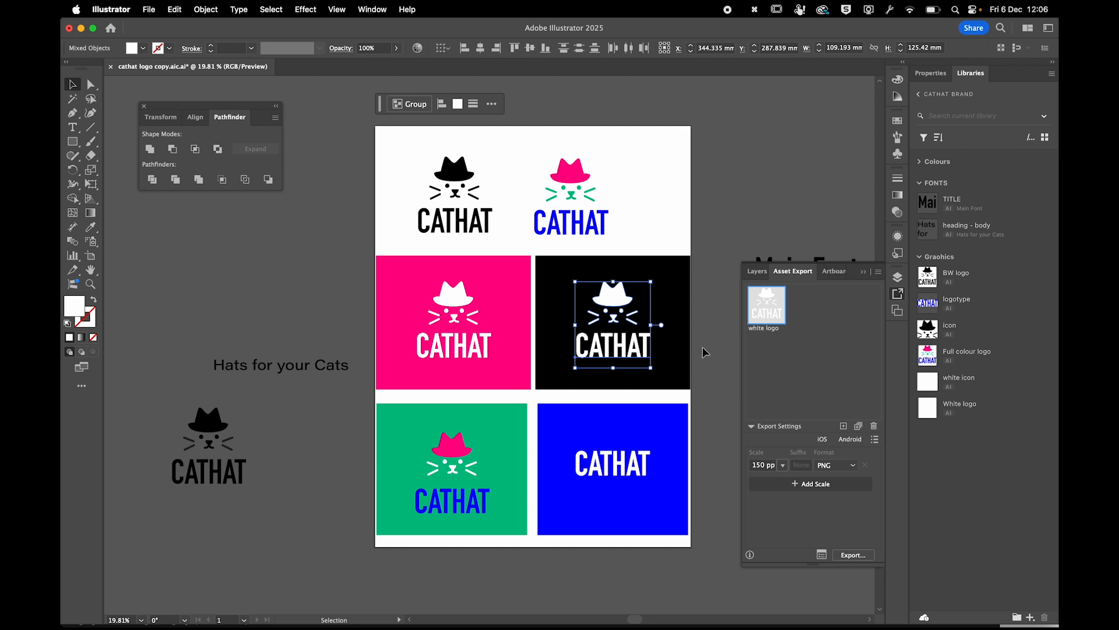
{"action": "left_click_drag", "start_coordinate": [493, 236], "coordinate": [821, 324]}
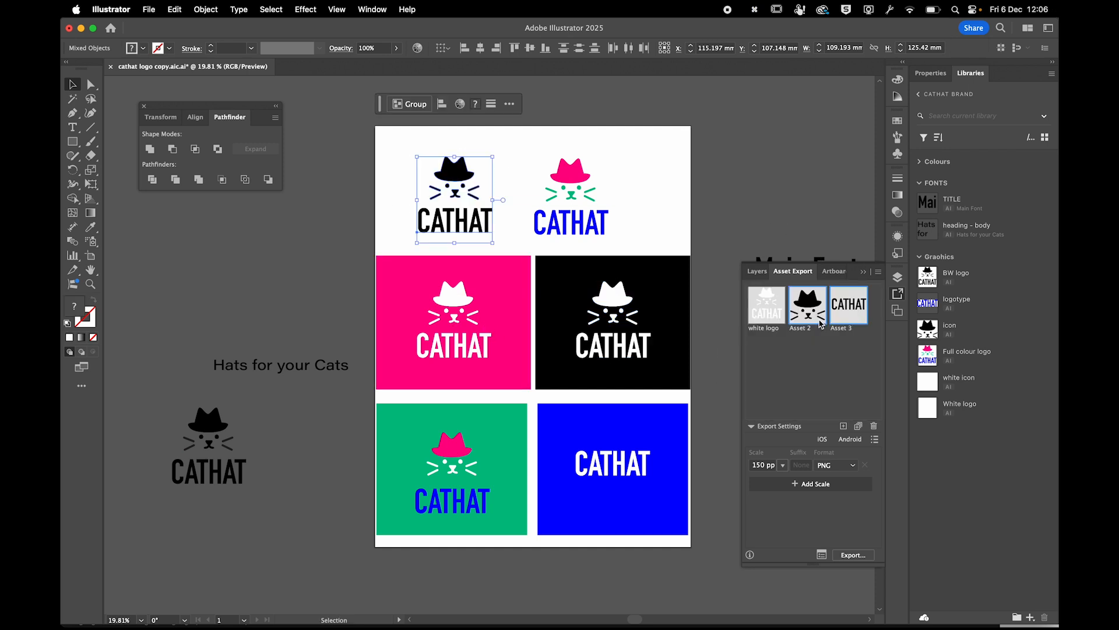
{"action": "double_click", "coordinate": [805, 329]}
{"action": "type", "text": "black icon"}
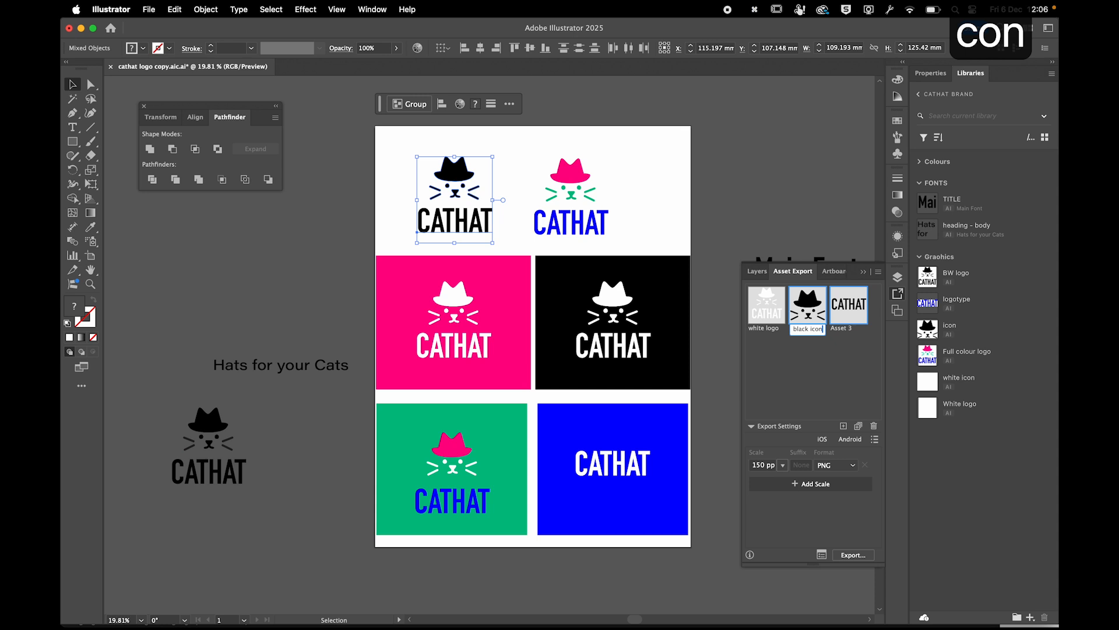
{"action": "double_click", "coordinate": [847, 330]}
{"action": "type", "text": "black "}
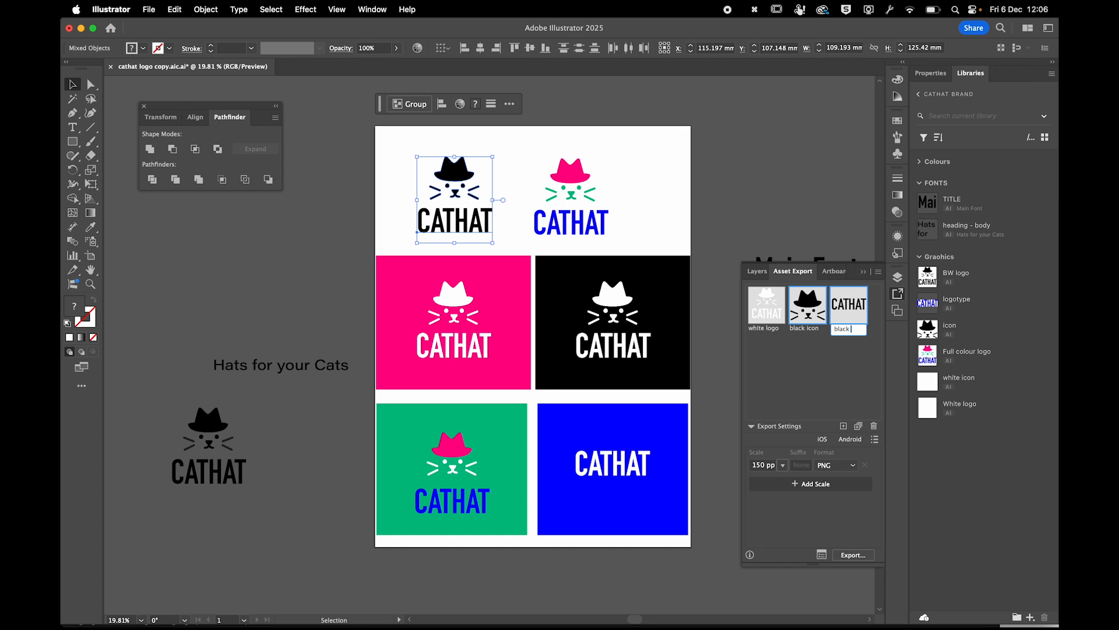
{"action": "type", "text": "type"}
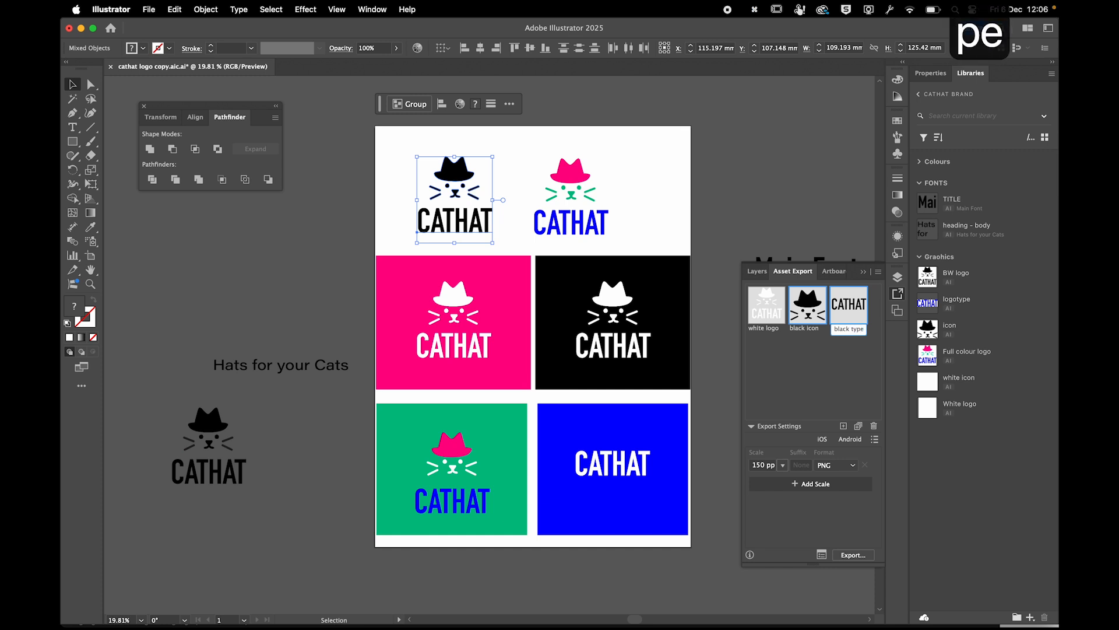
{"action": "key", "text": "Return"}
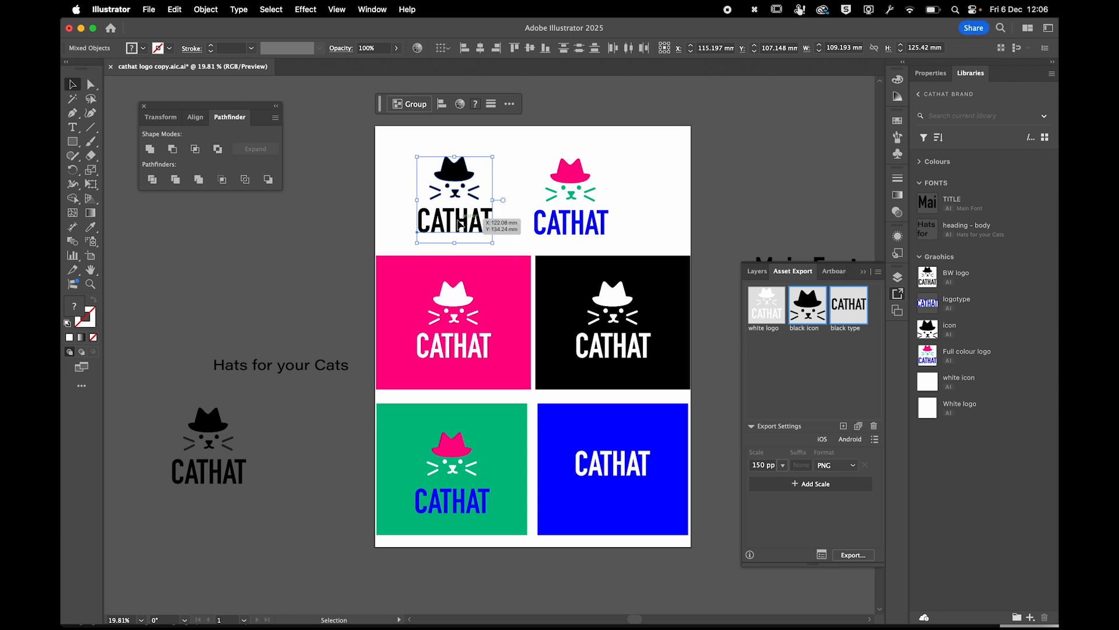
Group the black logo, add it as a single export asset and name it "black logo".
{"action": "left_click", "coordinate": [411, 106]}
{"action": "left_click_drag", "start_coordinate": [452, 178], "coordinate": [793, 357]}
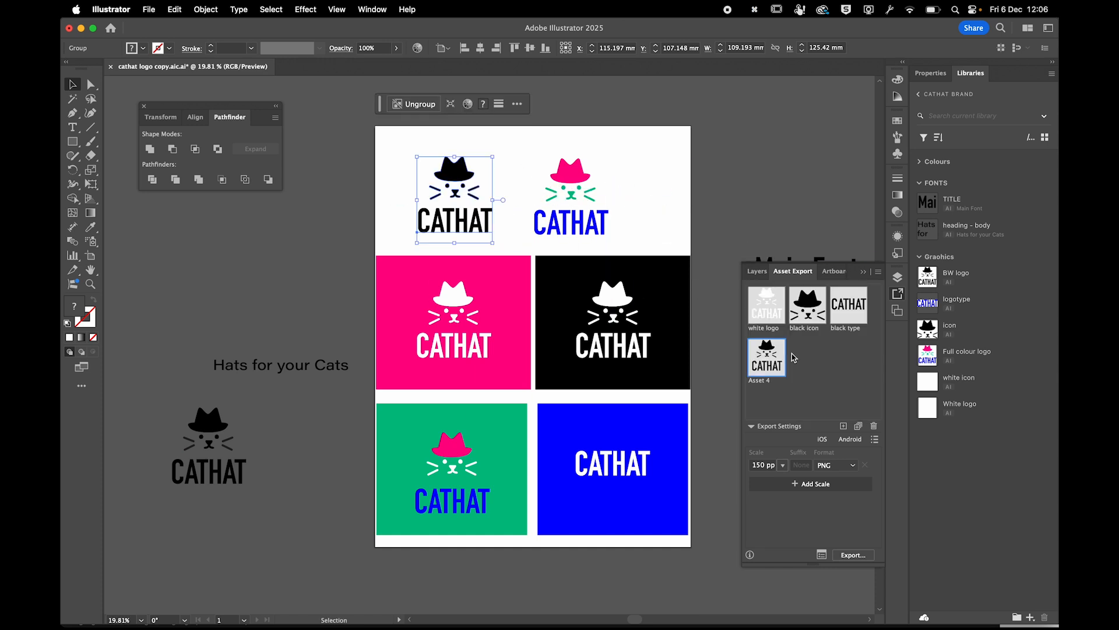
{"action": "left_click", "coordinate": [794, 358]}
{"action": "left_click", "coordinate": [766, 369]}
{"action": "left_click", "coordinate": [760, 391]}
{"action": "double_click", "coordinate": [758, 382]}
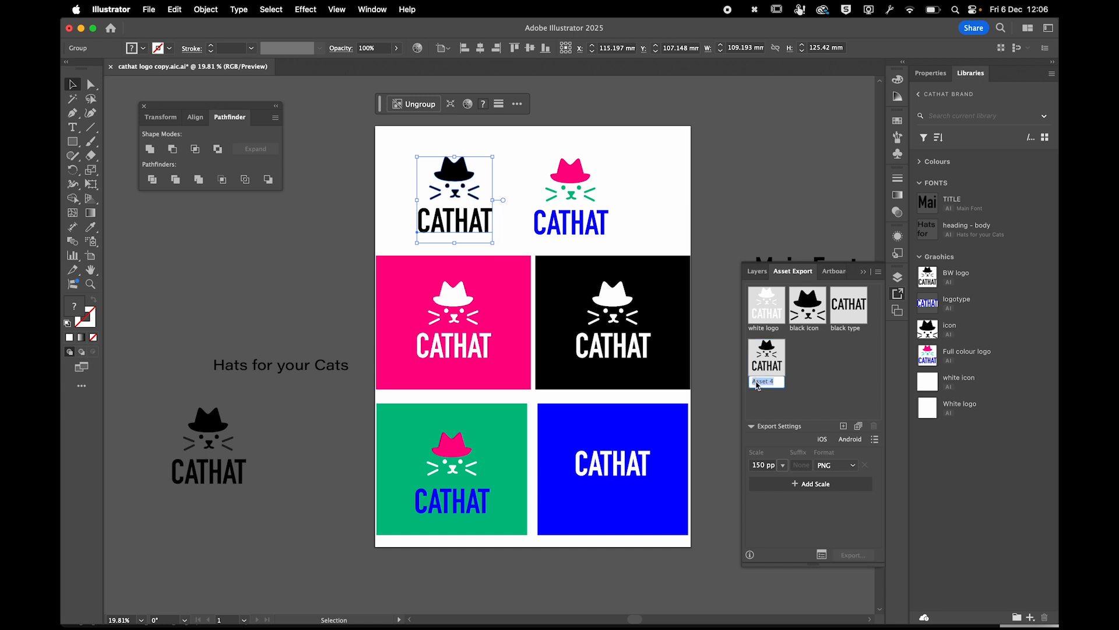
{"action": "type", "text": "black logo"}
{"action": "key", "text": "Return"}
Group the full-colour logo on the white background, add it as an export asset and name it "fullcolor logo".
{"action": "left_click", "coordinate": [609, 224]}
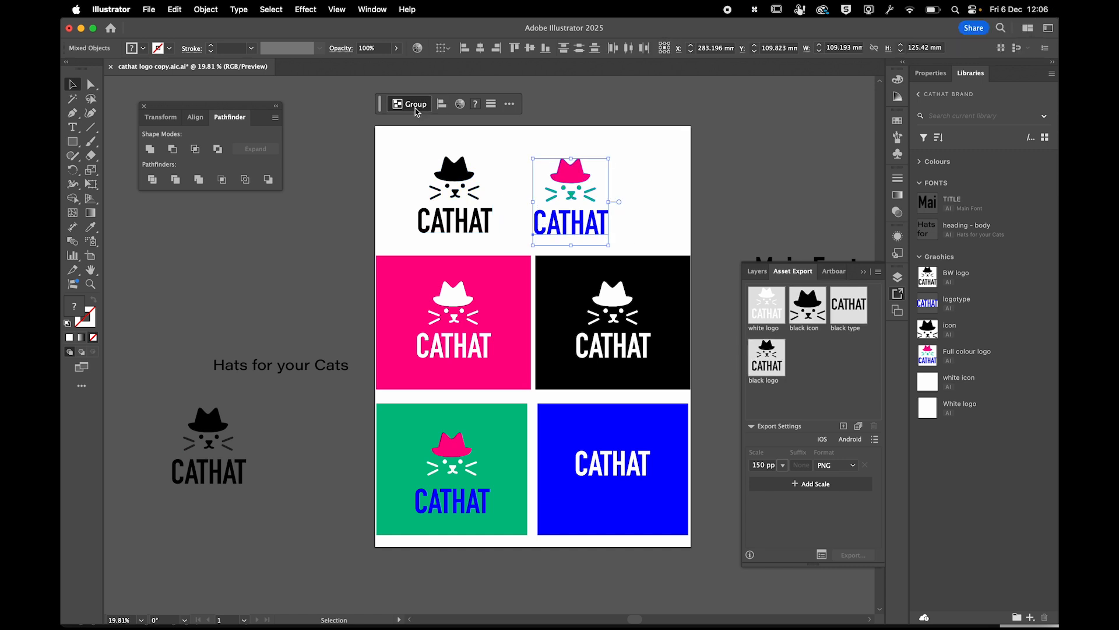
{"action": "left_click_drag", "start_coordinate": [576, 178], "coordinate": [829, 359]}
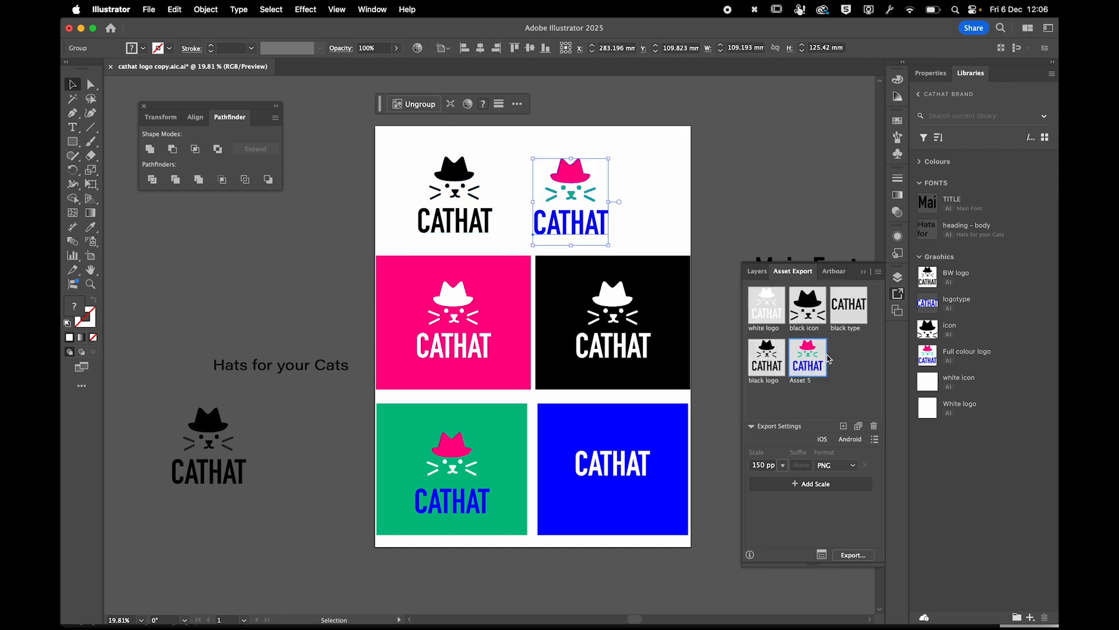
{"action": "double_click", "coordinate": [795, 382]}
{"action": "type", "text": "fullcolor"}
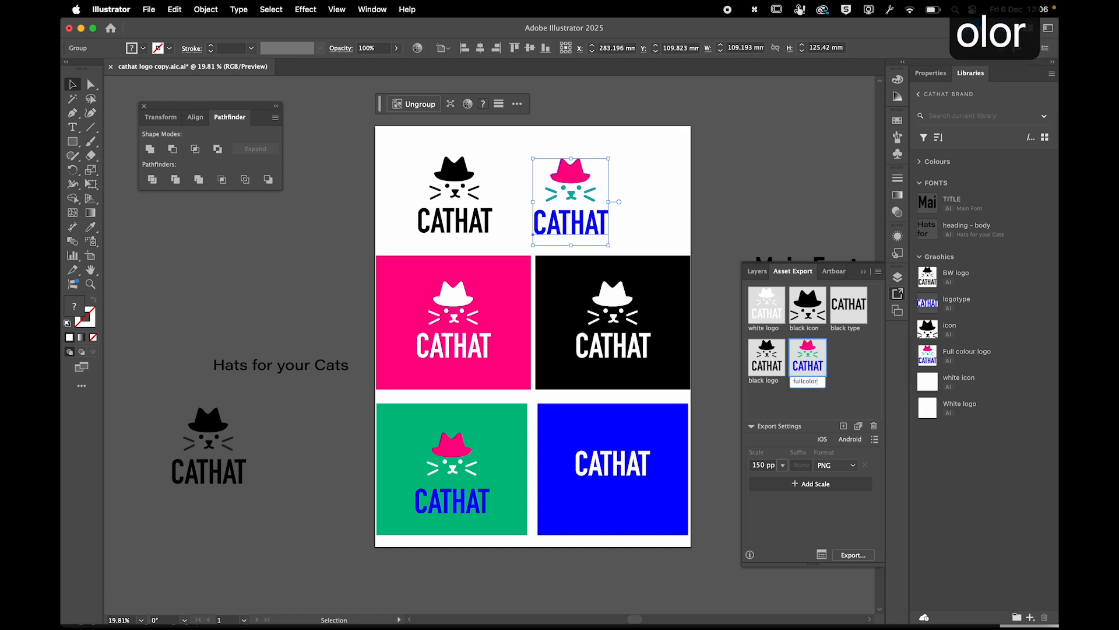
{"action": "type", "text": " logo"}
{"action": "key", "text": "Return"}
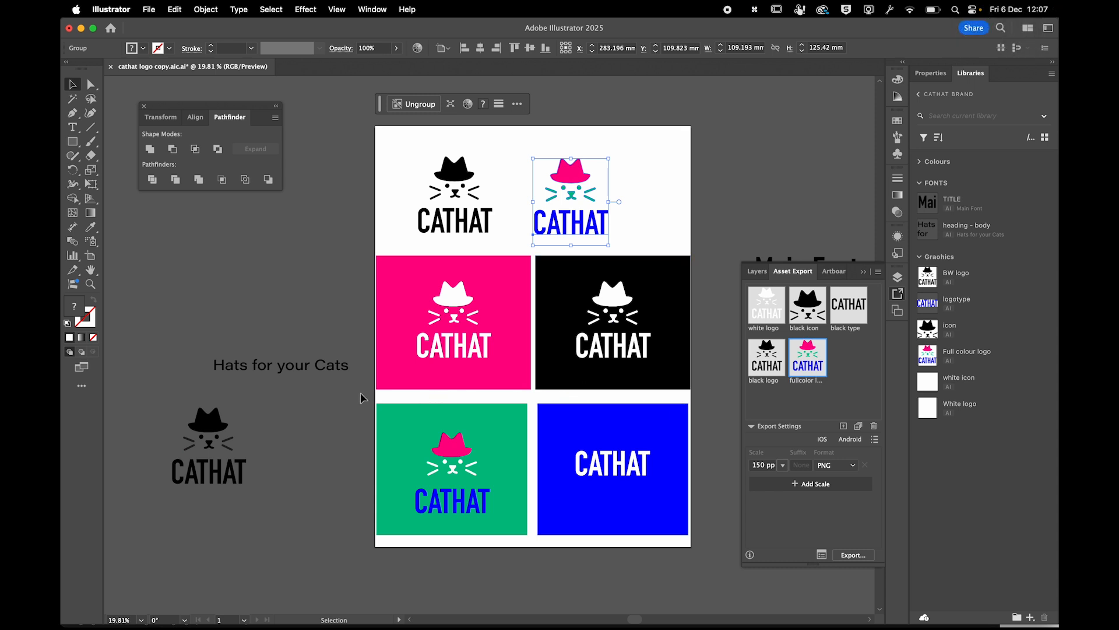
Try moving the pink background rectangle off the artboard, and undo the move.
{"action": "left_click", "coordinate": [394, 344]}
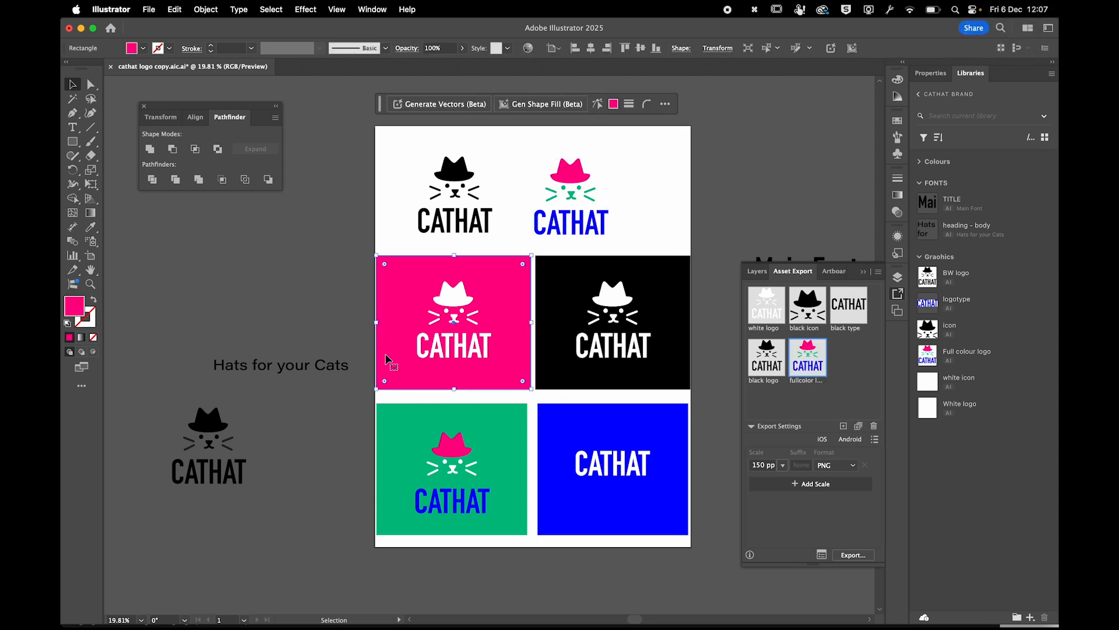
{"action": "left_click_drag", "start_coordinate": [395, 366], "coordinate": [252, 289]}
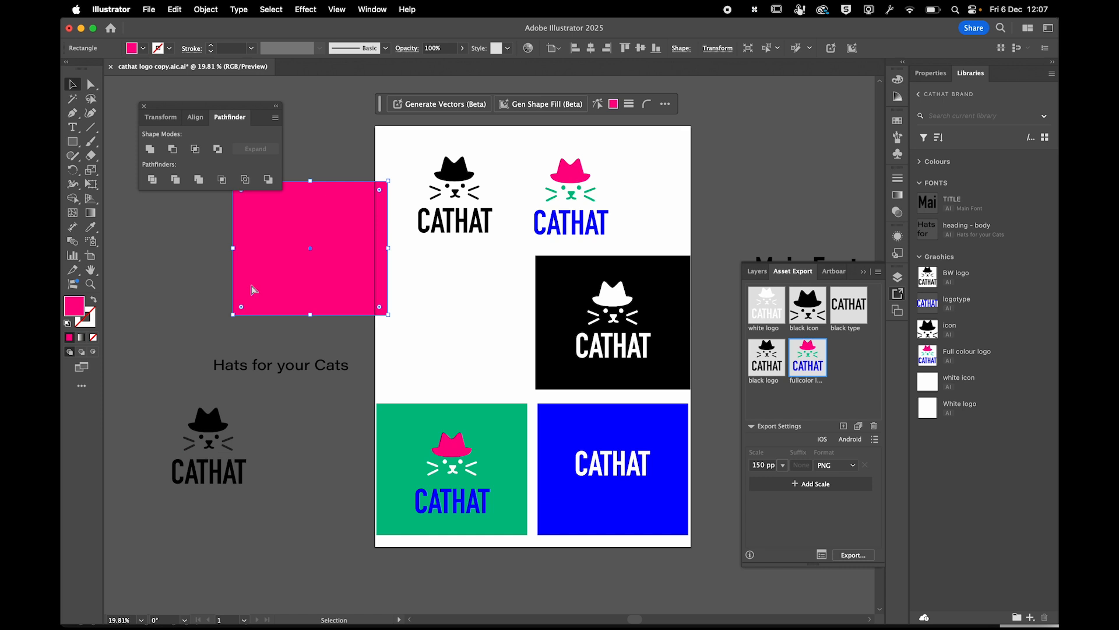
{"action": "key", "text": "super+z"}
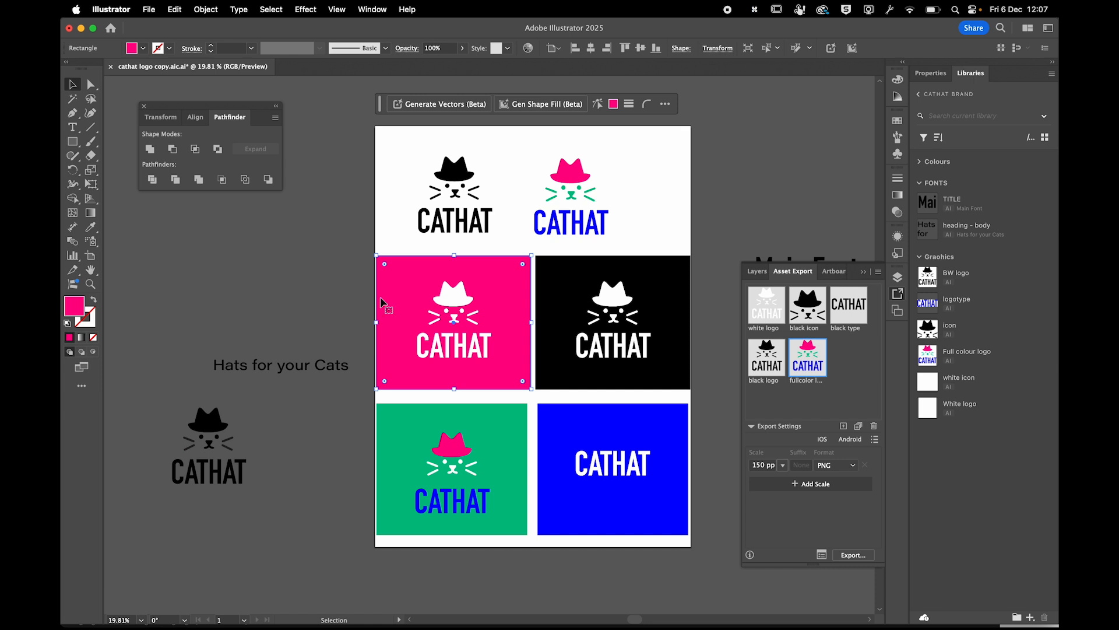
Look up the hex code of the pink rectangle's fill in the Color Picker.
{"action": "double_click", "coordinate": [74, 305]}
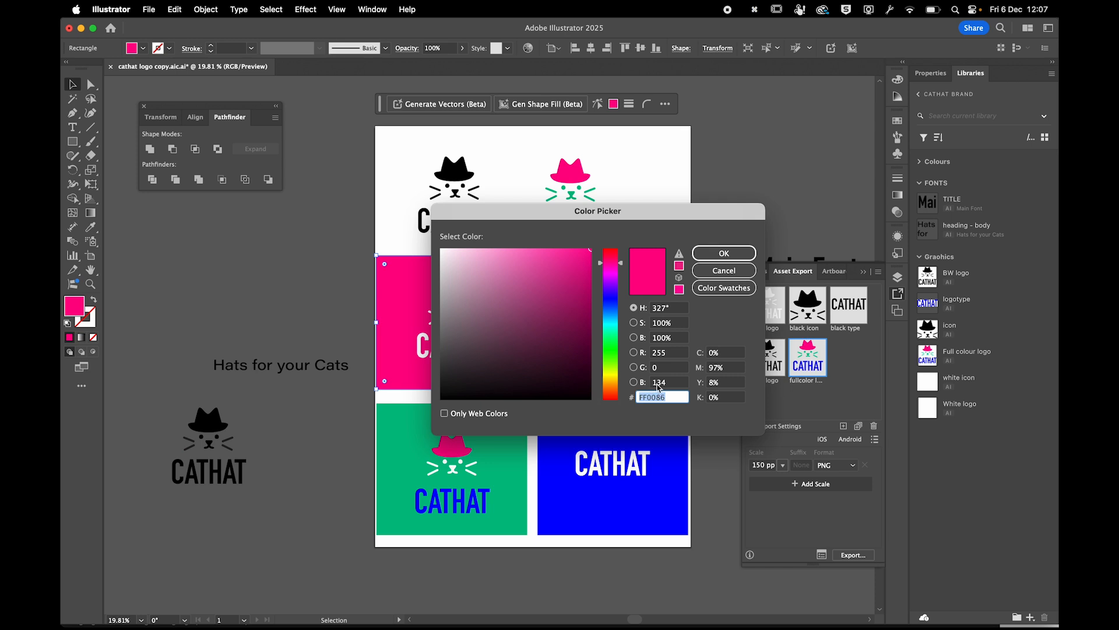
{"action": "left_click", "coordinate": [668, 397]}
{"action": "double_click", "coordinate": [668, 397]}
{"action": "left_click", "coordinate": [725, 253]}
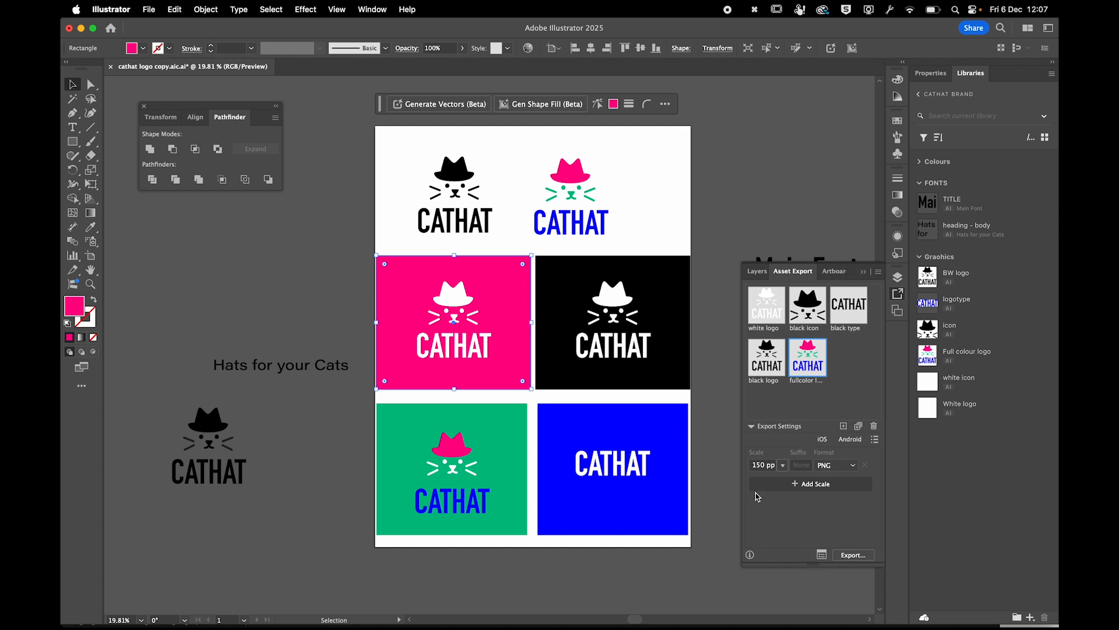
Export the fullcolor logo asset as a 150 ppi PNG into the assets folder.
{"action": "left_click", "coordinate": [822, 555]}
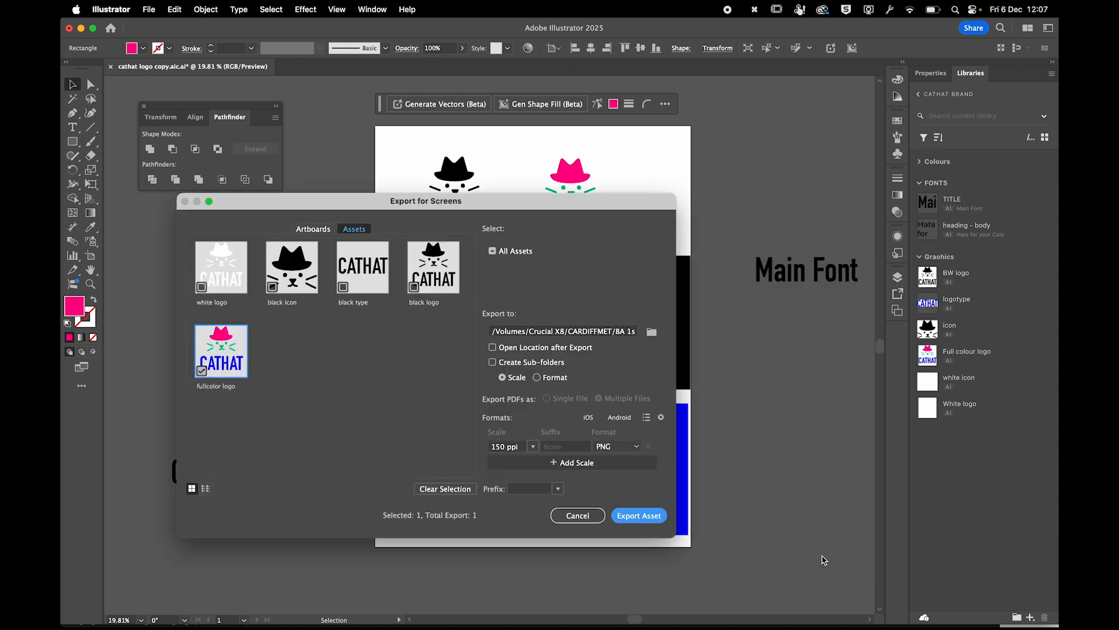
{"action": "left_click", "coordinate": [578, 515]}
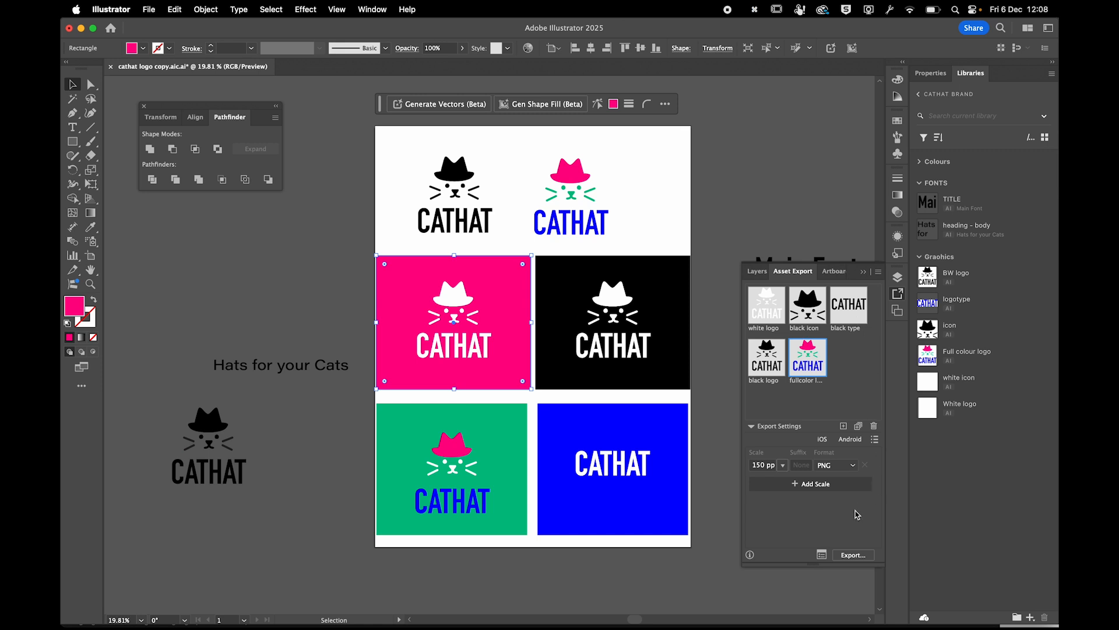
{"action": "left_click", "coordinate": [854, 555]}
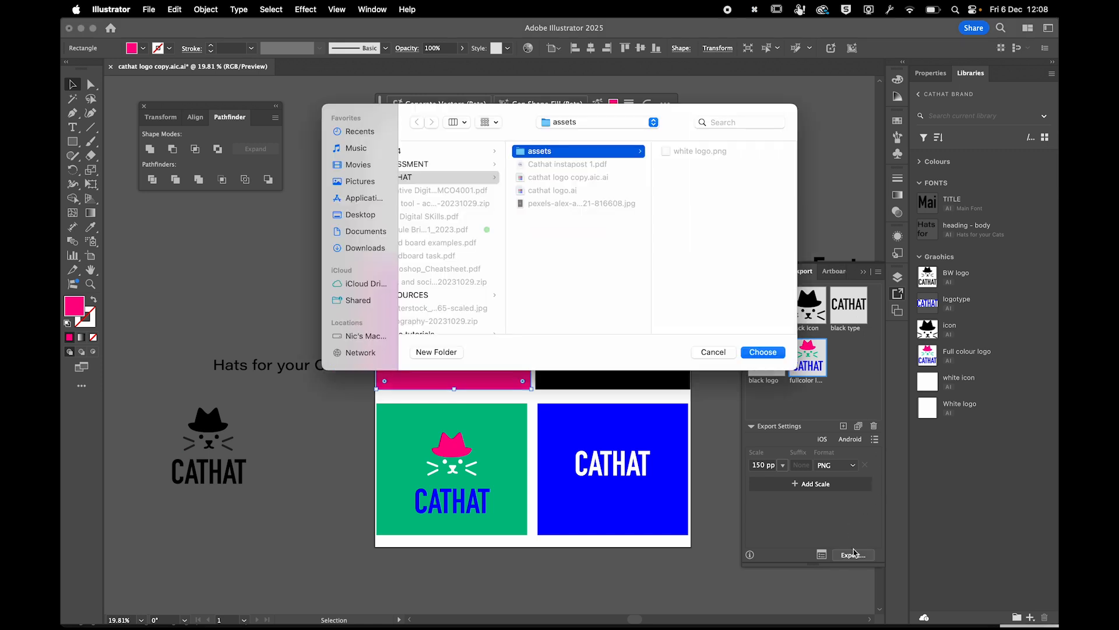
{"action": "left_click", "coordinate": [759, 353]}
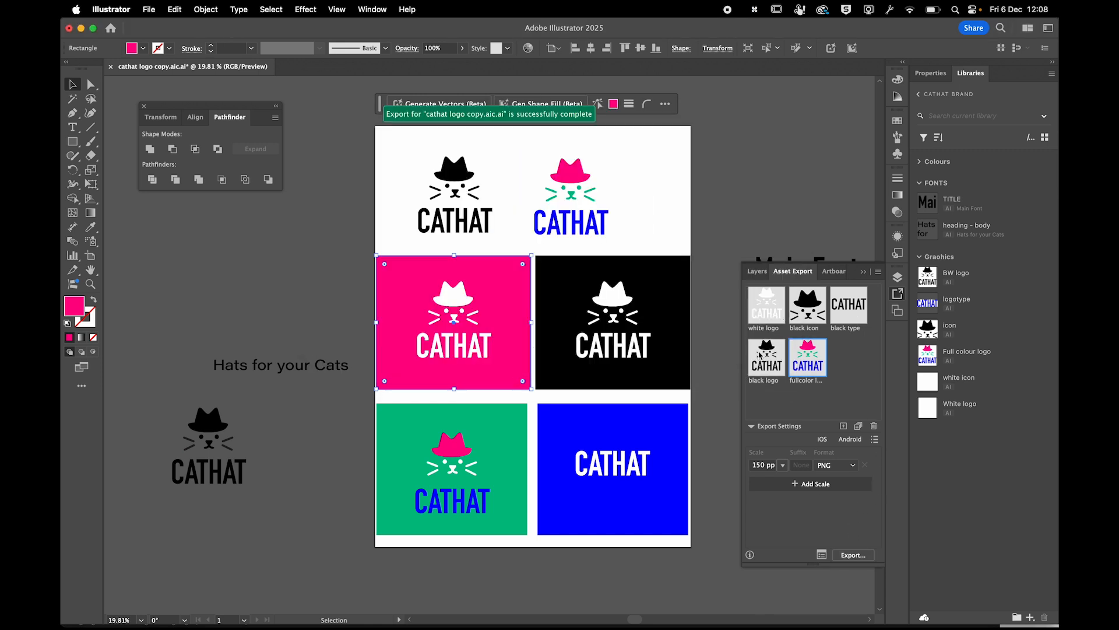
Check the assets folder in Finder for fullcolor logo.png, return to Illustrator and deselect the export asset.
{"action": "key", "text": "super+Tab"}
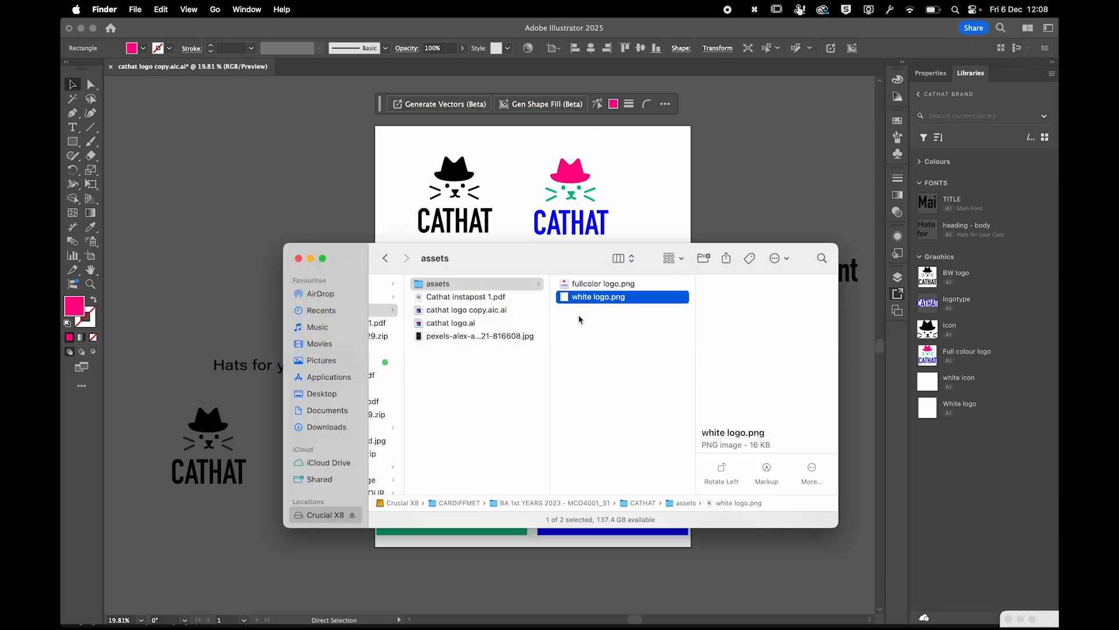
{"action": "left_click", "coordinate": [849, 432]}
{"action": "left_click", "coordinate": [857, 345]}
{"action": "left_click", "coordinate": [844, 309]}
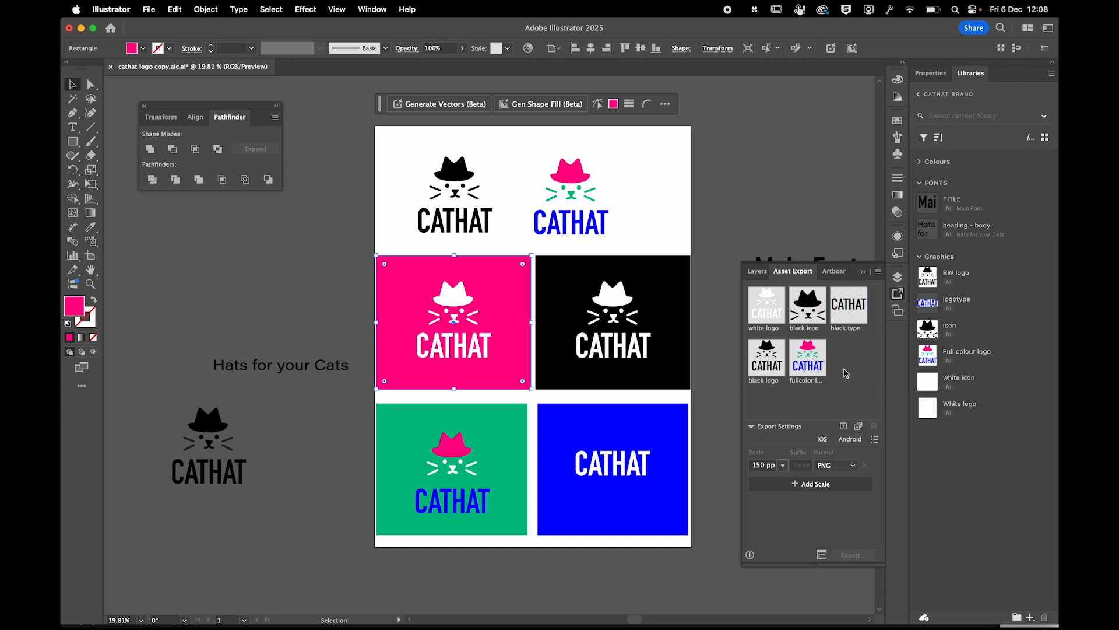
{"action": "left_click", "coordinate": [761, 302]}
{"action": "left_click", "coordinate": [847, 321]}
{"action": "left_click", "coordinate": [807, 313], "text": "shift"}
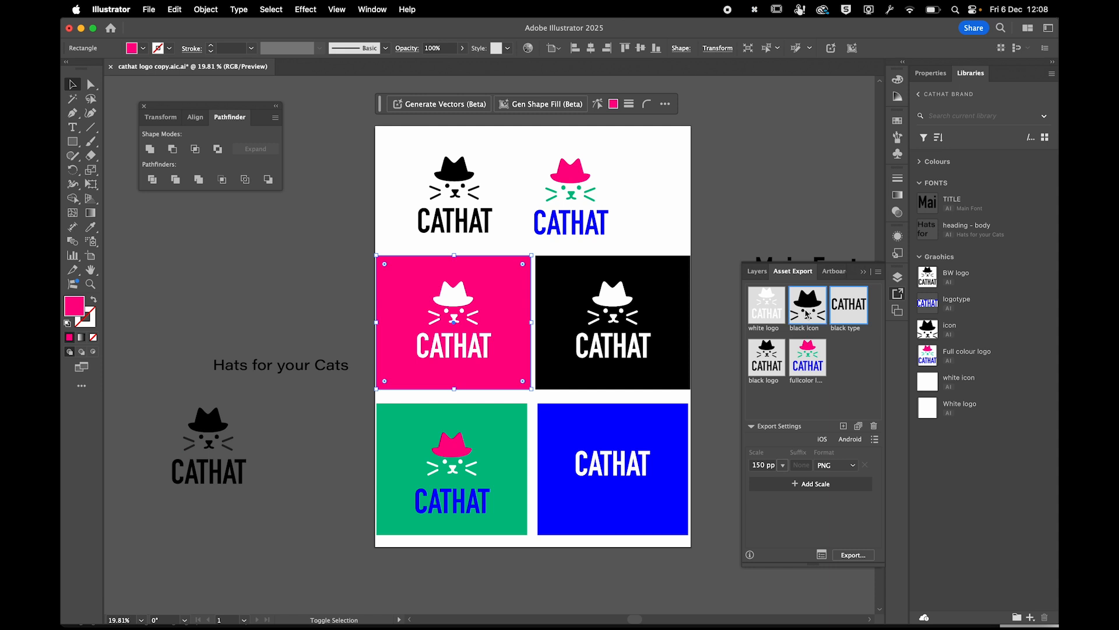
{"action": "left_click", "coordinate": [770, 365], "text": "shift"}
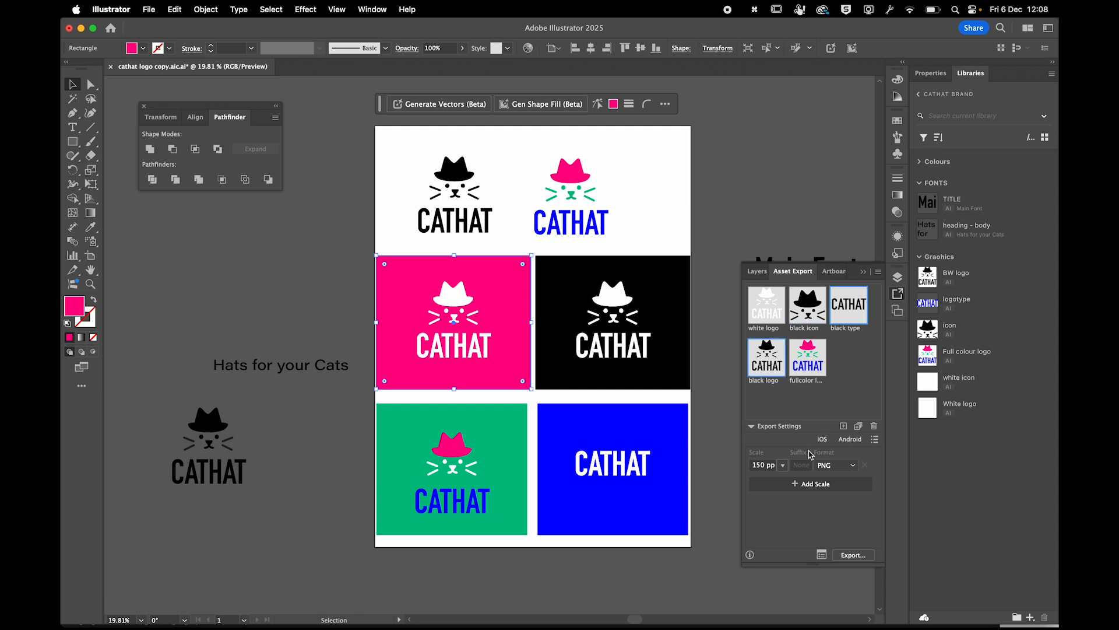
{"action": "left_click", "coordinate": [800, 337], "text": "shift"}
{"action": "left_click", "coordinate": [798, 309], "text": "shift"}
{"action": "left_click", "coordinate": [852, 310], "text": "shift"}
{"action": "left_click", "coordinate": [820, 314], "text": "shift"}
{"action": "left_click", "coordinate": [770, 366], "text": "shift"}
{"action": "key", "text": "Return"}
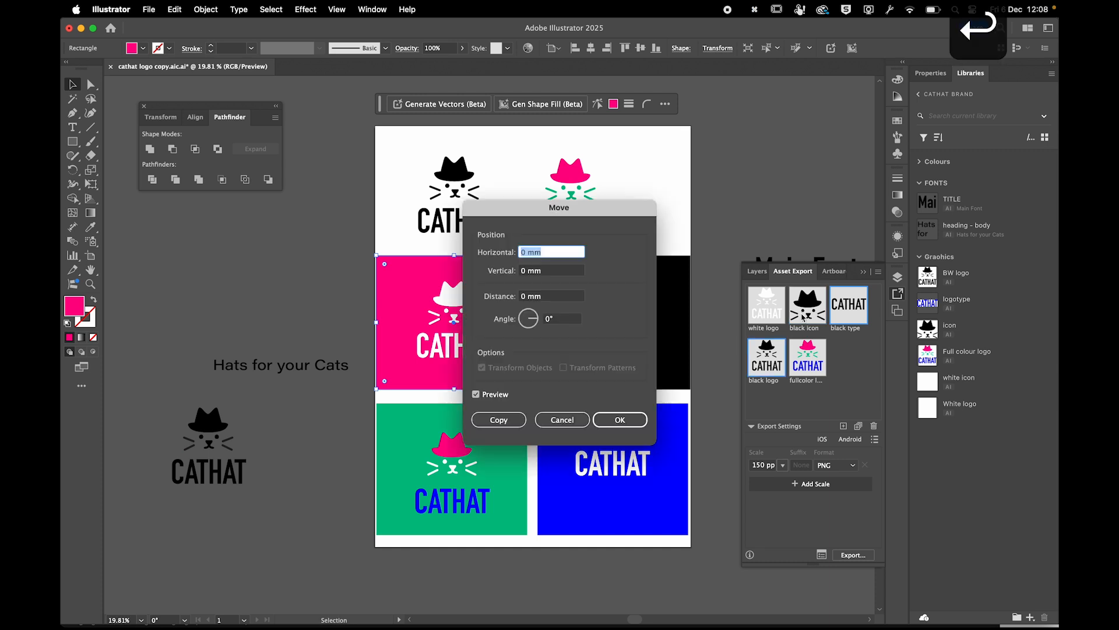
{"action": "left_click", "coordinate": [561, 420]}
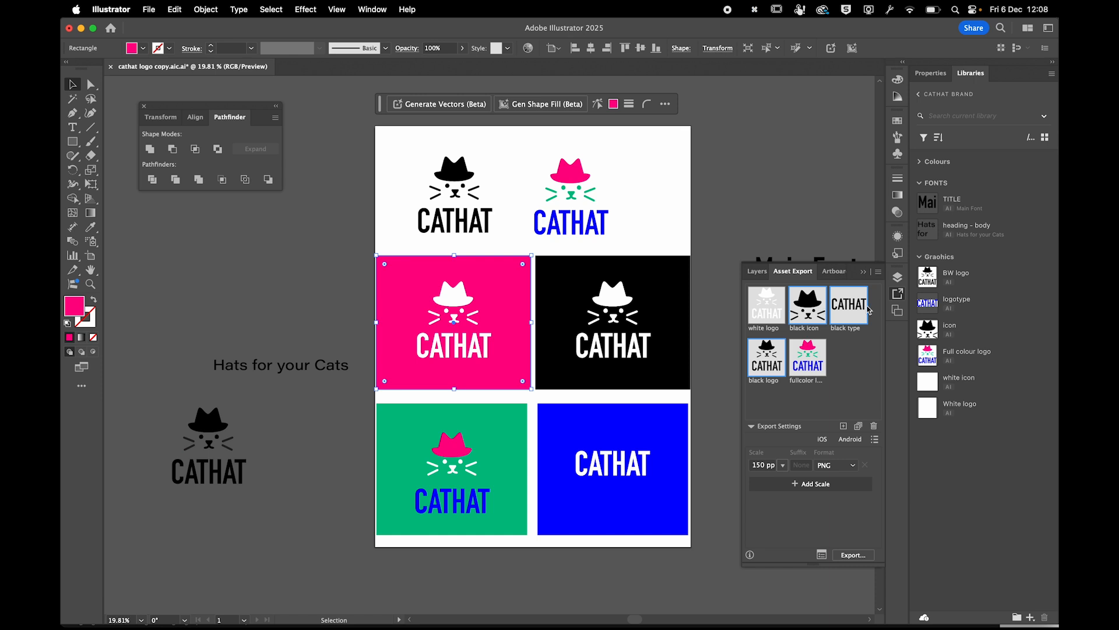
Export the black icon, black type and black logo assets together as 150 ppi PNG files.
{"action": "left_click", "coordinate": [791, 416]}
{"action": "left_click", "coordinate": [802, 302]}
{"action": "left_click", "coordinate": [775, 366], "text": "shift"}
{"action": "left_click", "coordinate": [783, 361], "text": "super"}
{"action": "left_click", "coordinate": [813, 322], "text": "super"}
{"action": "left_click", "coordinate": [845, 311], "text": "super"}
{"action": "left_click", "coordinate": [815, 310], "text": "super"}
{"action": "left_click", "coordinate": [849, 310], "text": "super"}
{"action": "left_click", "coordinate": [760, 357], "text": "super"}
{"action": "left_click", "coordinate": [853, 554]}
{"action": "left_click", "coordinate": [764, 352]}
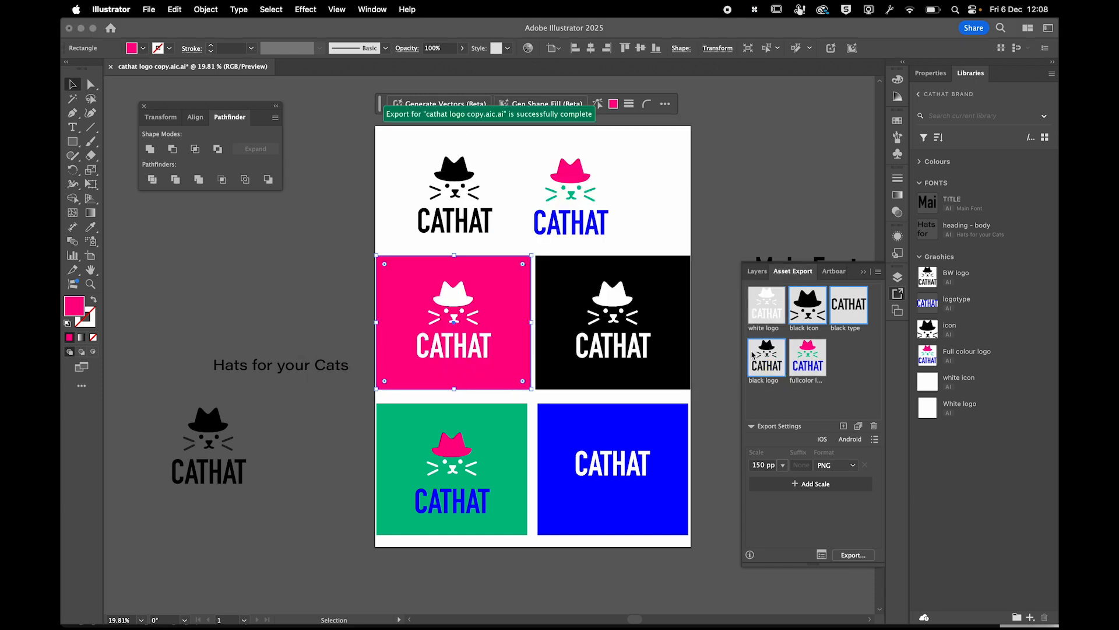
Switch to Finder and preview the exported black logo, black type, fullcolor logo and white logo PNGs in the assets folder.
{"action": "key", "text": "super+Tab"}
{"action": "left_click", "coordinate": [620, 357]}
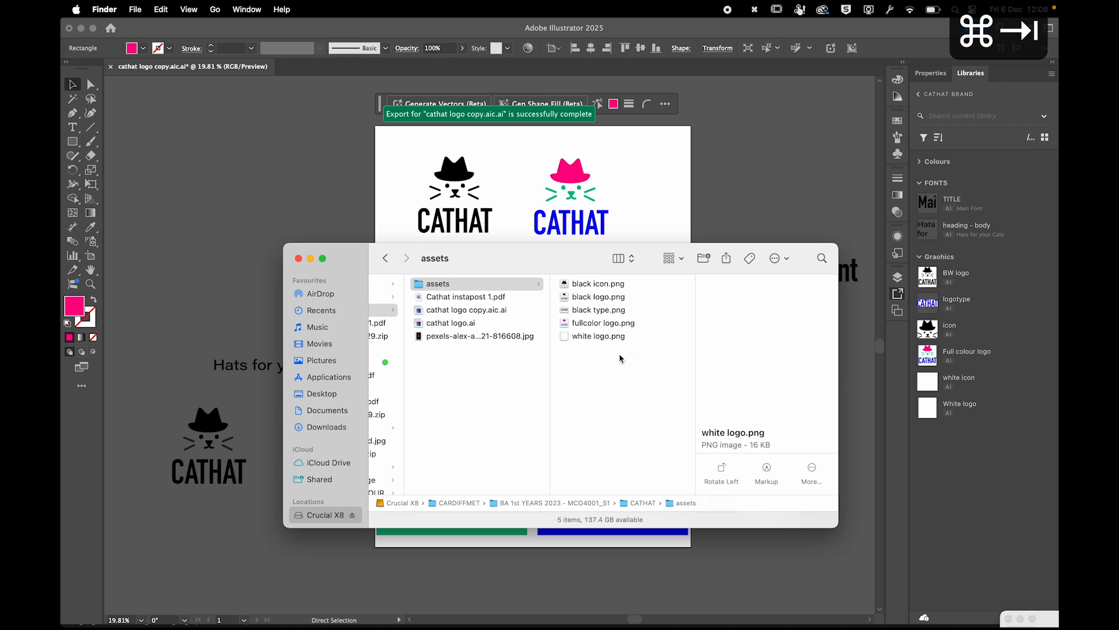
{"action": "left_click", "coordinate": [595, 298]}
{"action": "left_click", "coordinate": [594, 312]}
{"action": "left_click", "coordinate": [593, 323]}
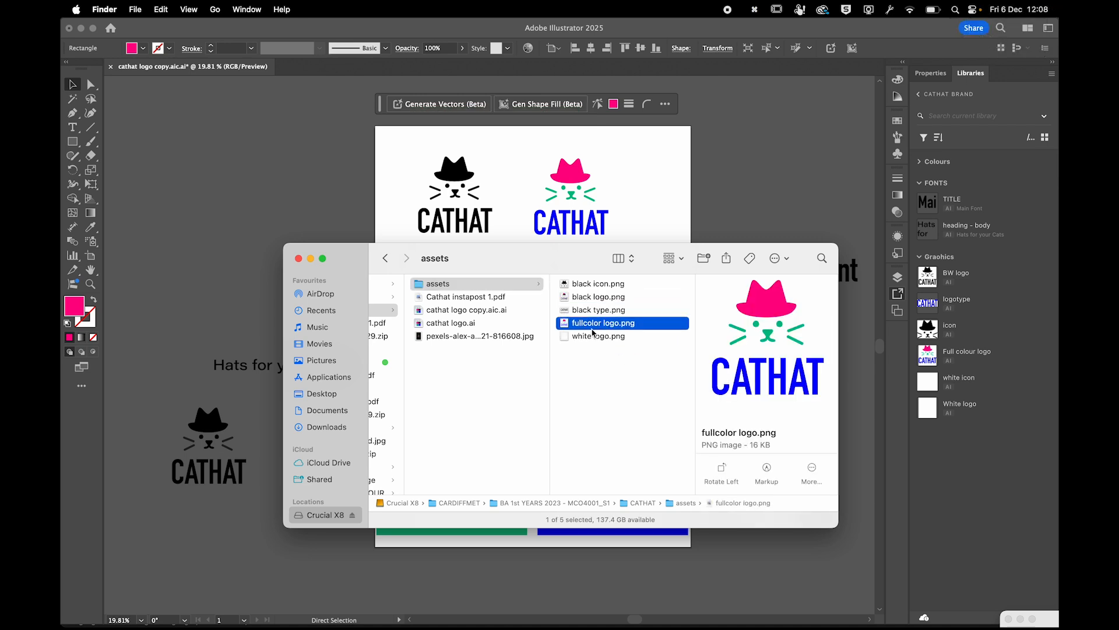
{"action": "left_click", "coordinate": [593, 337]}
Switch to Adobe Express, upload white logo.png from the CATHAT assets folder onto the blank post, and deselect it.
{"action": "key", "text": "super+Tab"}
{"action": "key", "text": "super+Tab"}
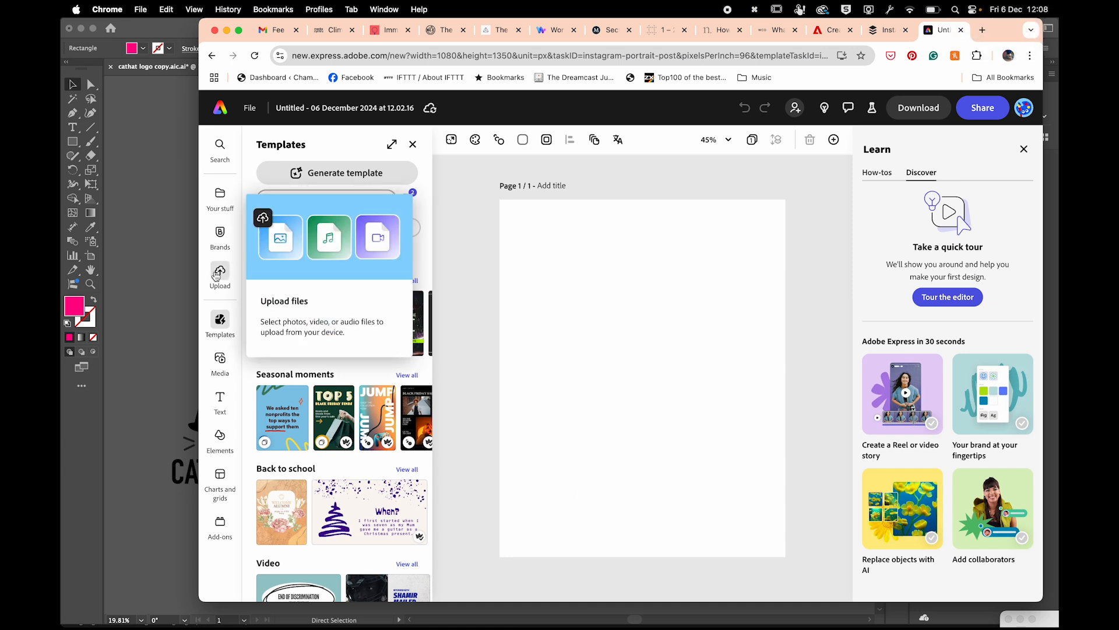
{"action": "left_click", "coordinate": [216, 275]}
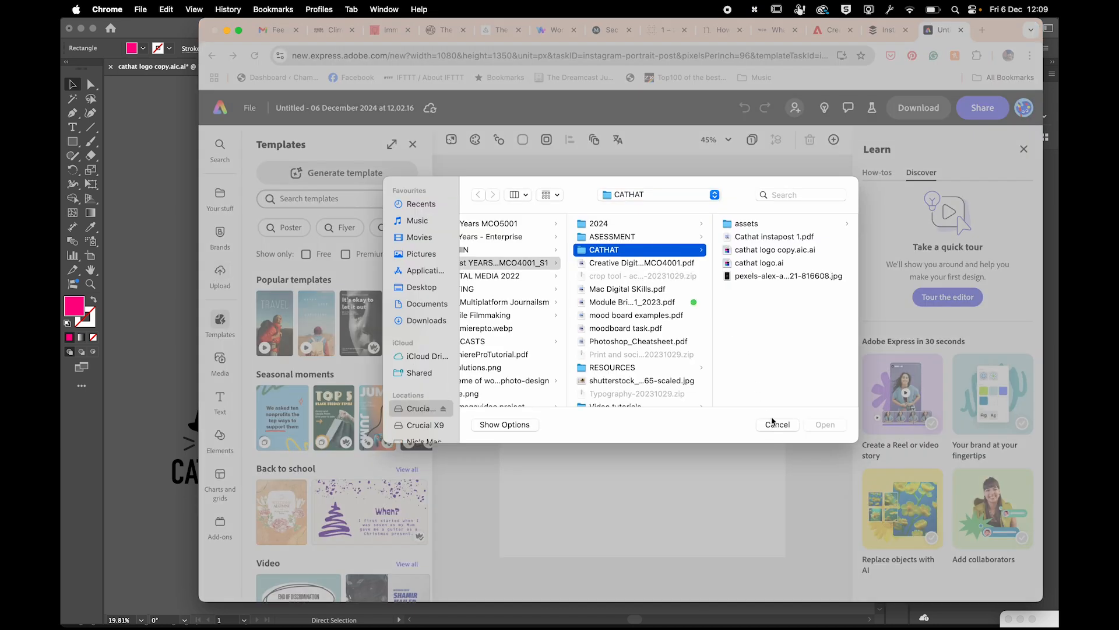
{"action": "left_click", "coordinate": [747, 223]}
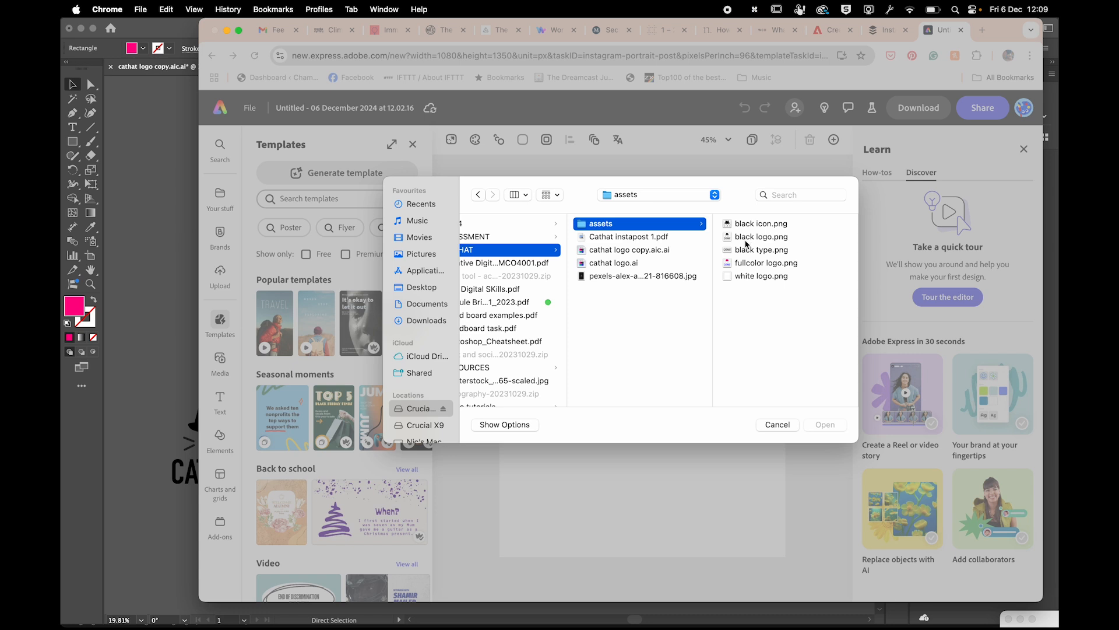
{"action": "left_click", "coordinate": [747, 276]}
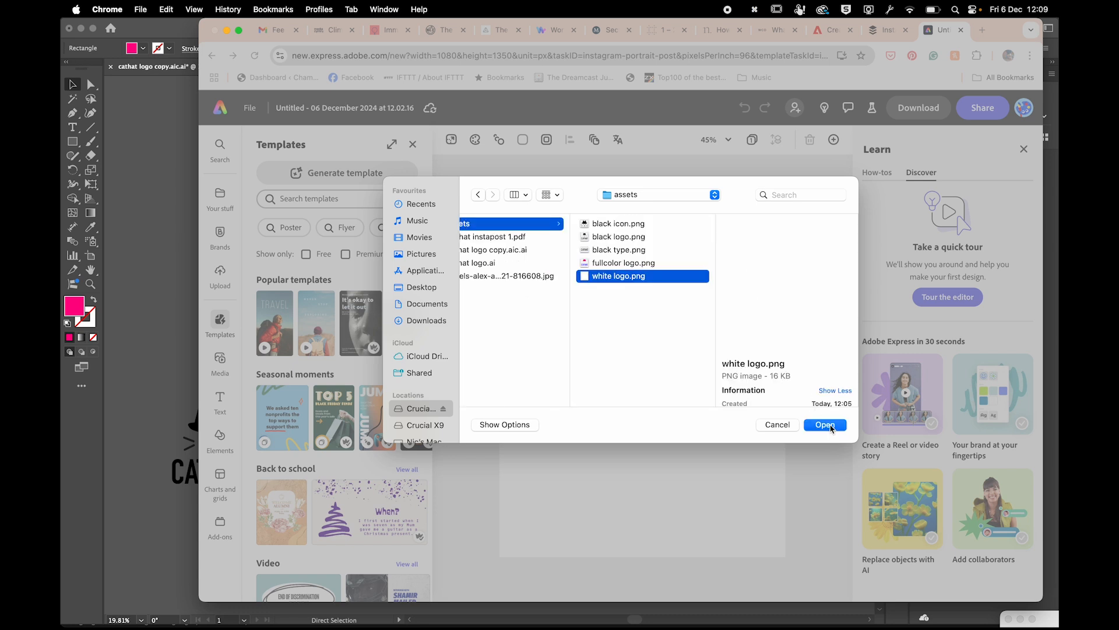
{"action": "left_click", "coordinate": [825, 424]}
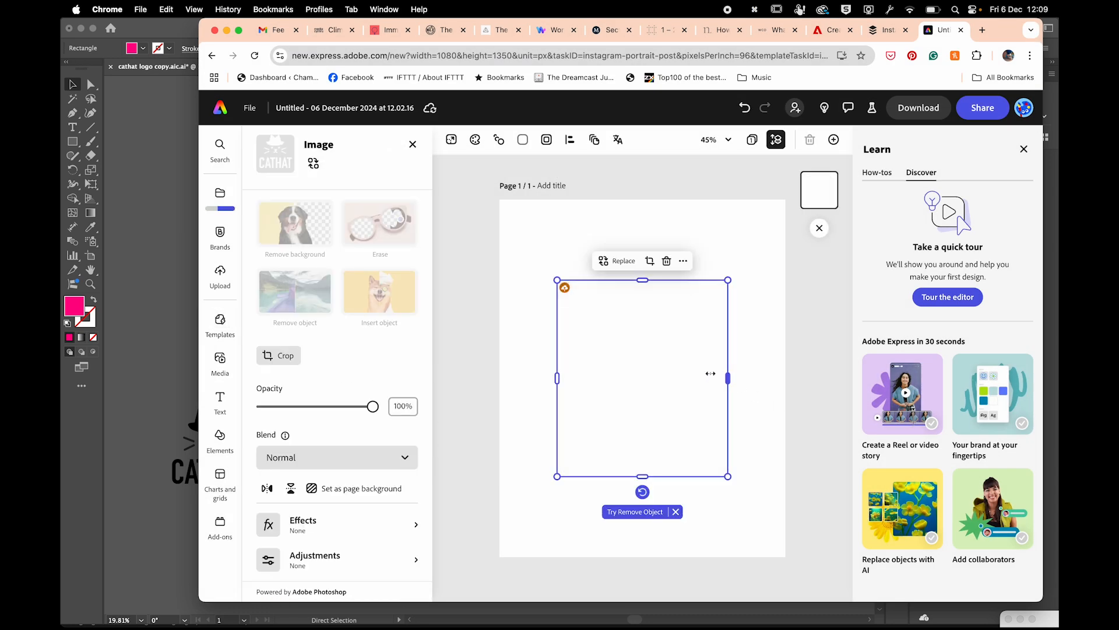
{"action": "left_click", "coordinate": [490, 357]}
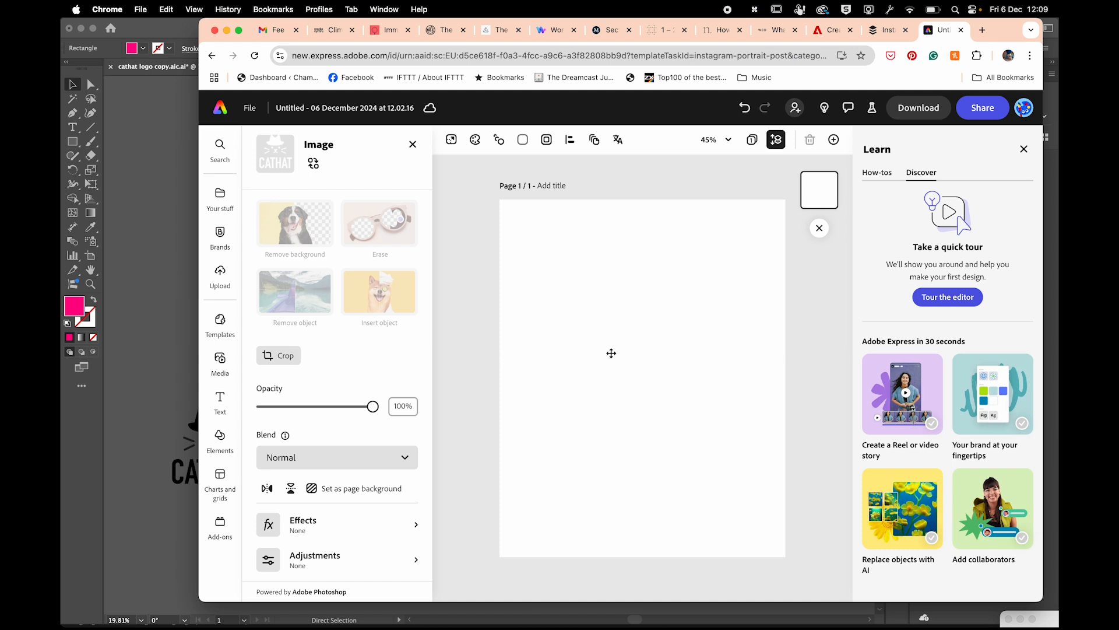
{"action": "left_click", "coordinate": [629, 359]}
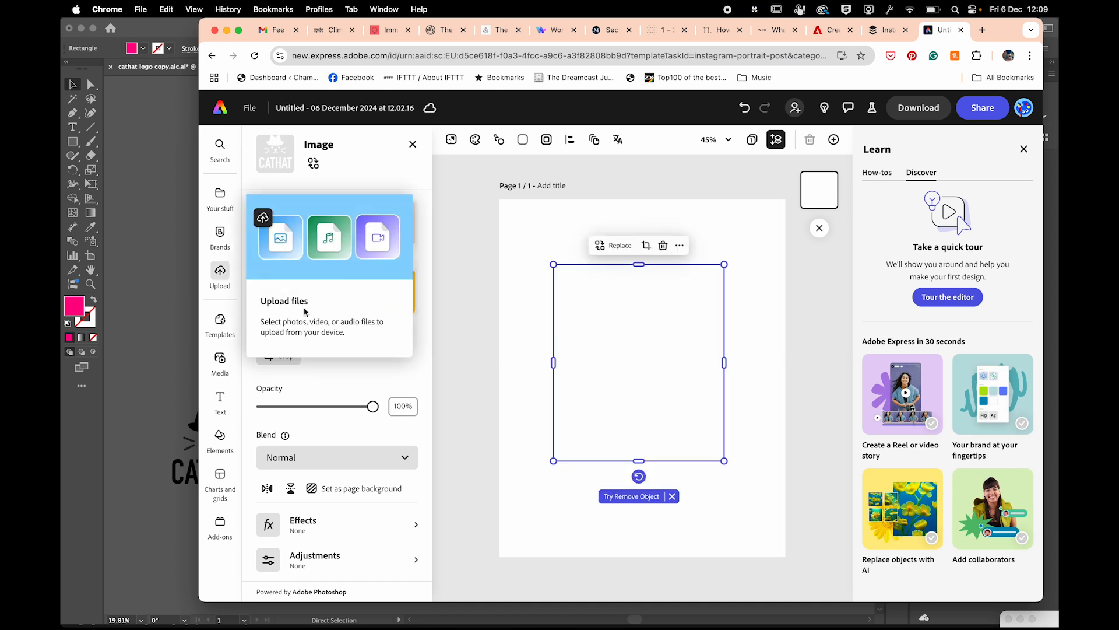
{"action": "left_click", "coordinate": [522, 380]}
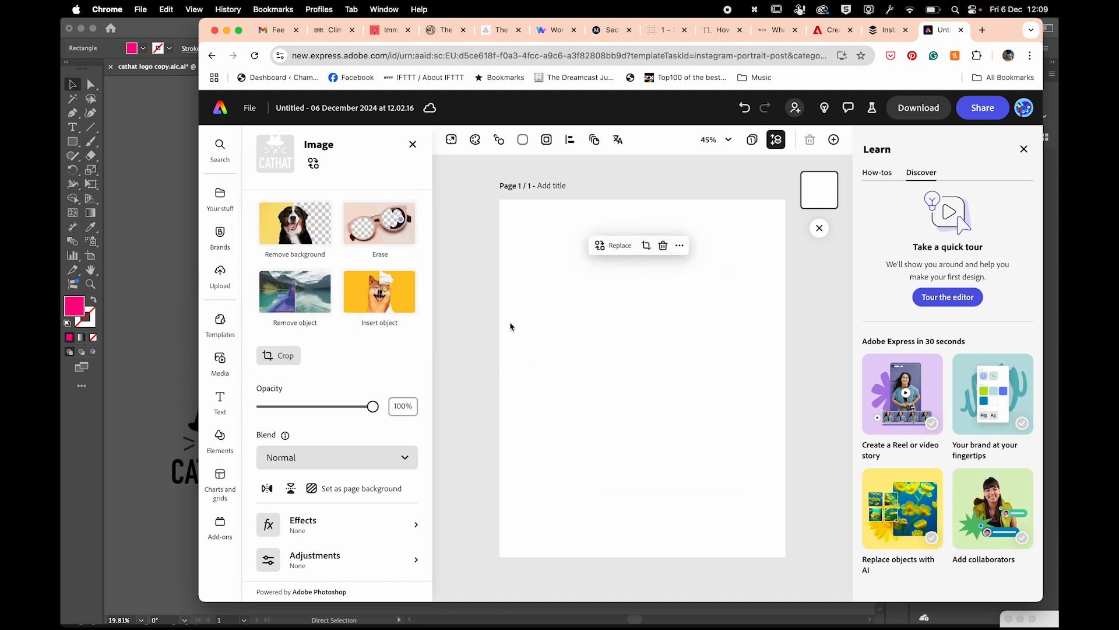
Upload black logo.png from the assets folder onto the post.
{"action": "left_click", "coordinate": [220, 274]}
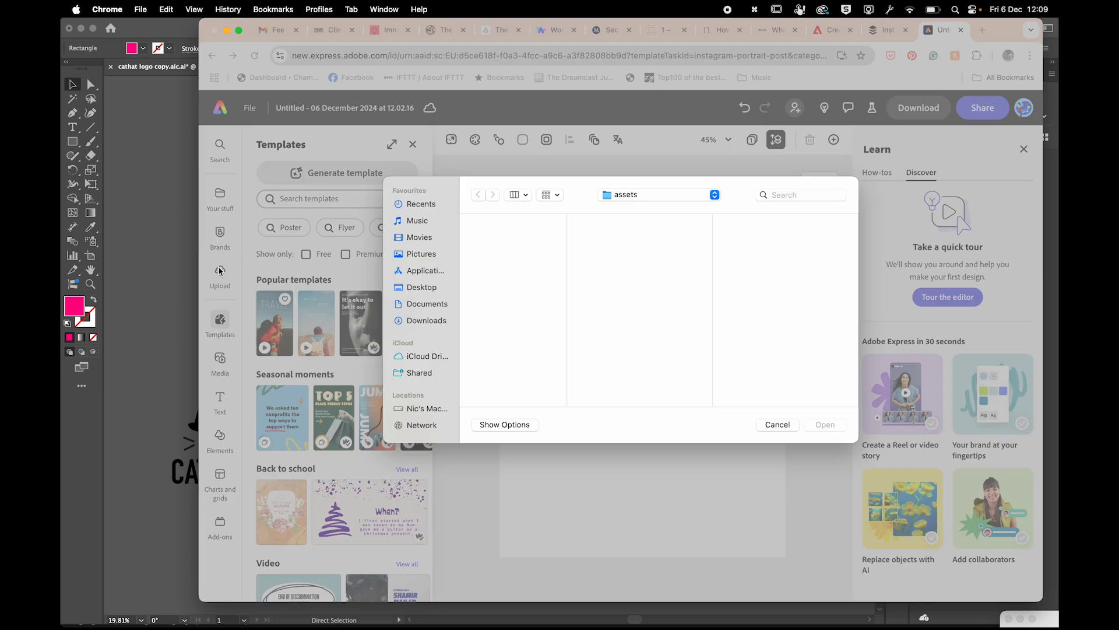
{"action": "left_click", "coordinate": [757, 237]}
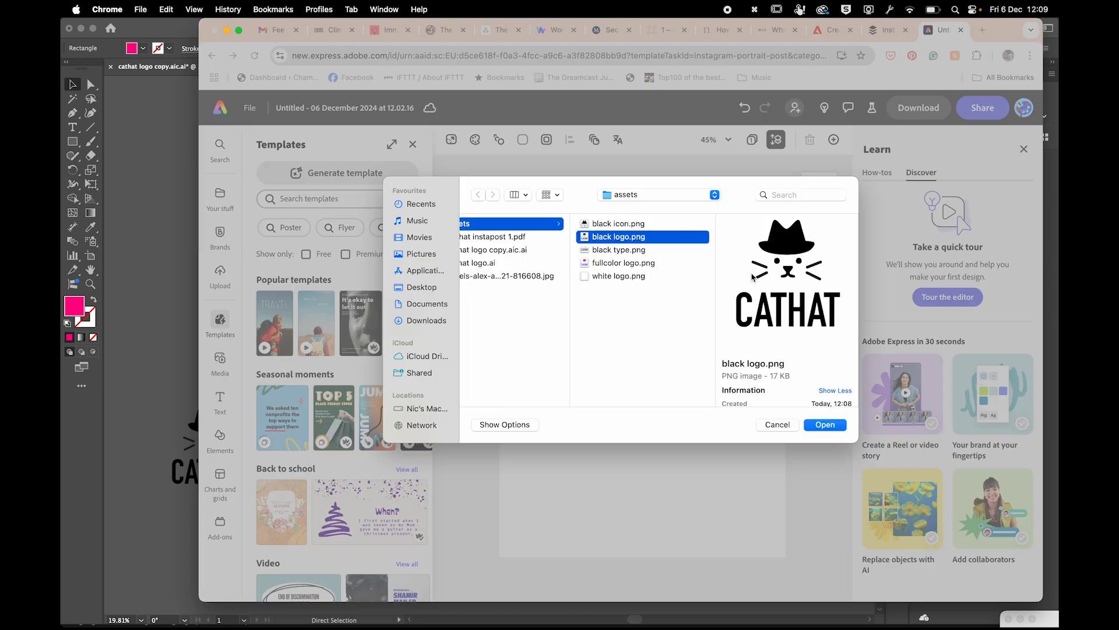
{"action": "left_click", "coordinate": [815, 423]}
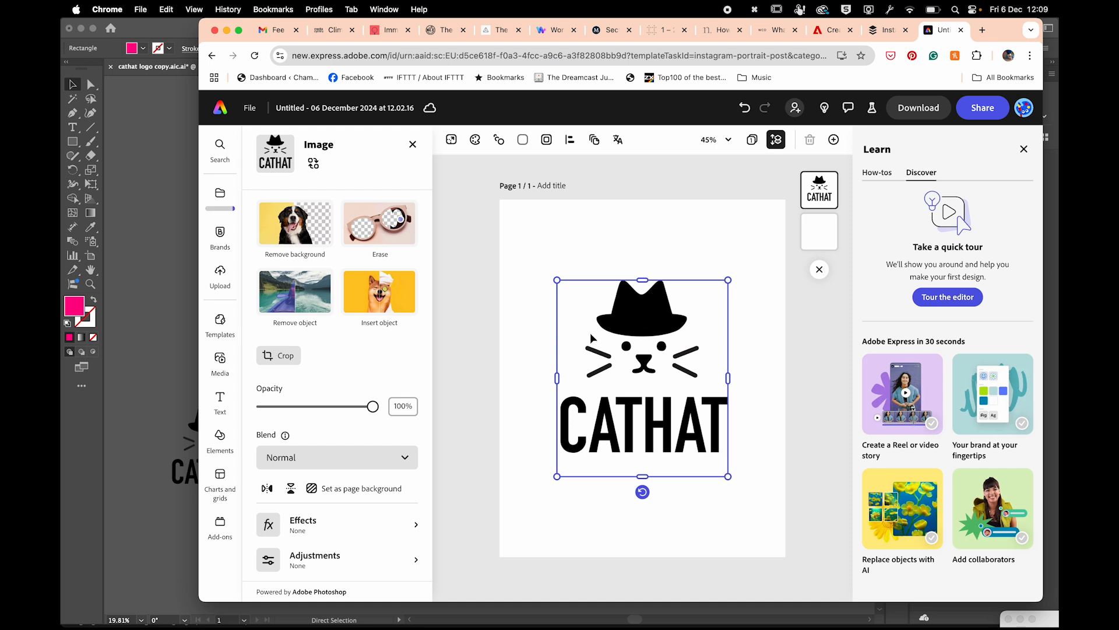
Switch to Finder and preview the Pexels nebula JPG in the CATHAT folder at full size.
{"action": "key", "text": "super+Tab"}
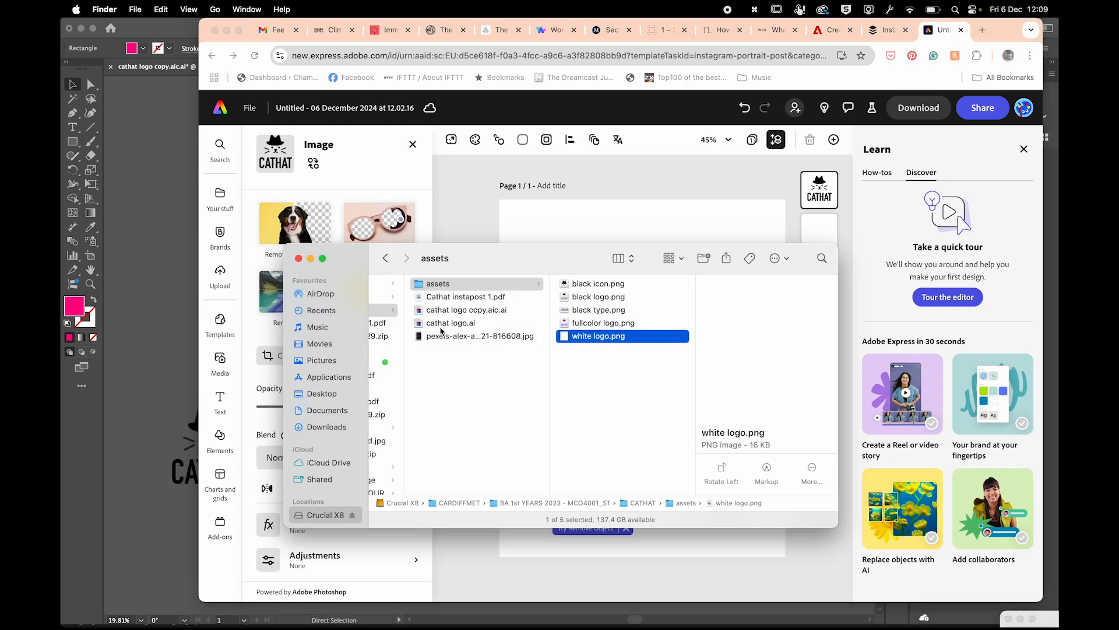
{"action": "left_click", "coordinate": [442, 337]}
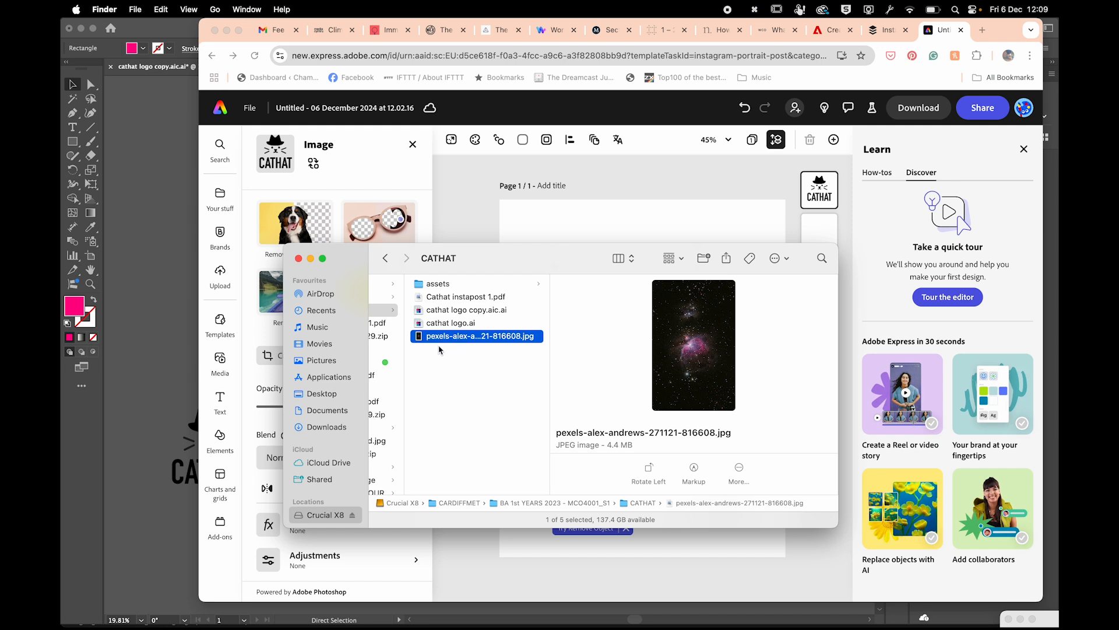
{"action": "key", "text": "space"}
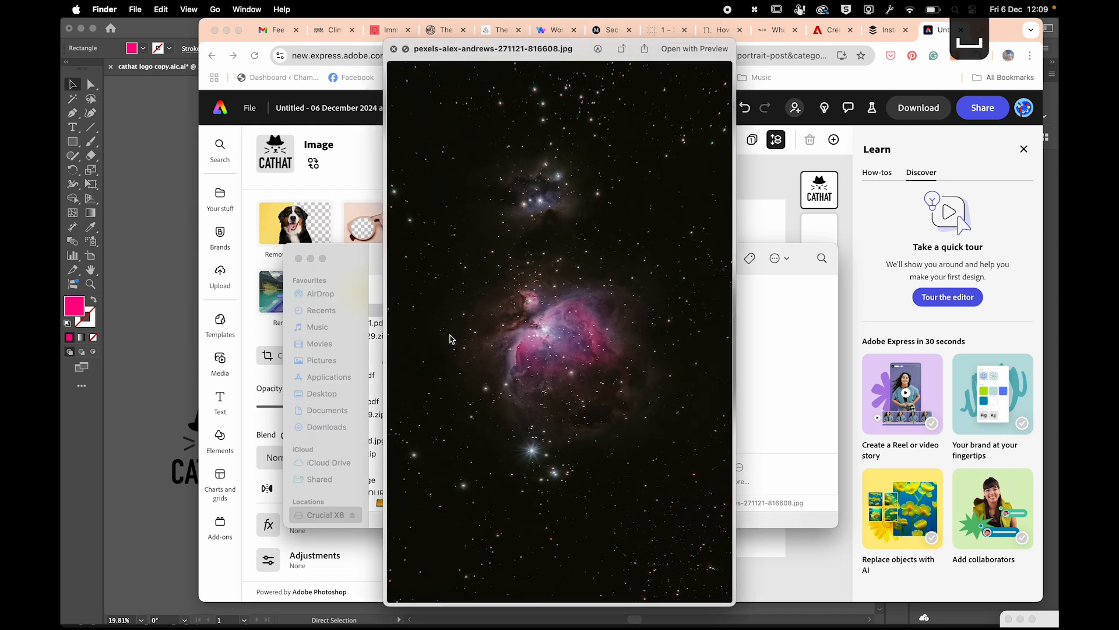
{"action": "key", "text": "space"}
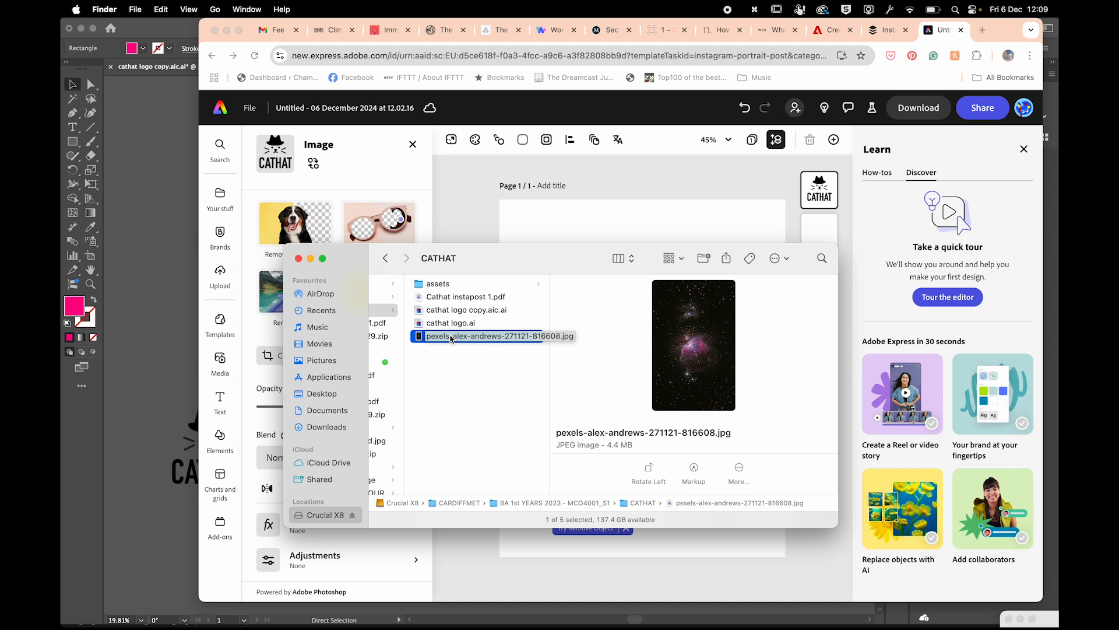
Switch to Photoshop, open the Pexels nebula JPG from the CATHAT folder, and reposition the window to fit the screen.
{"action": "key", "text": "super+Tab"}
{"action": "key", "text": "super+Tab"}
{"action": "key", "text": "super+Tab"}
{"action": "key", "text": "super+Tab"}
{"action": "key", "text": "super+Tab"}
{"action": "key", "text": "super+Tab"}
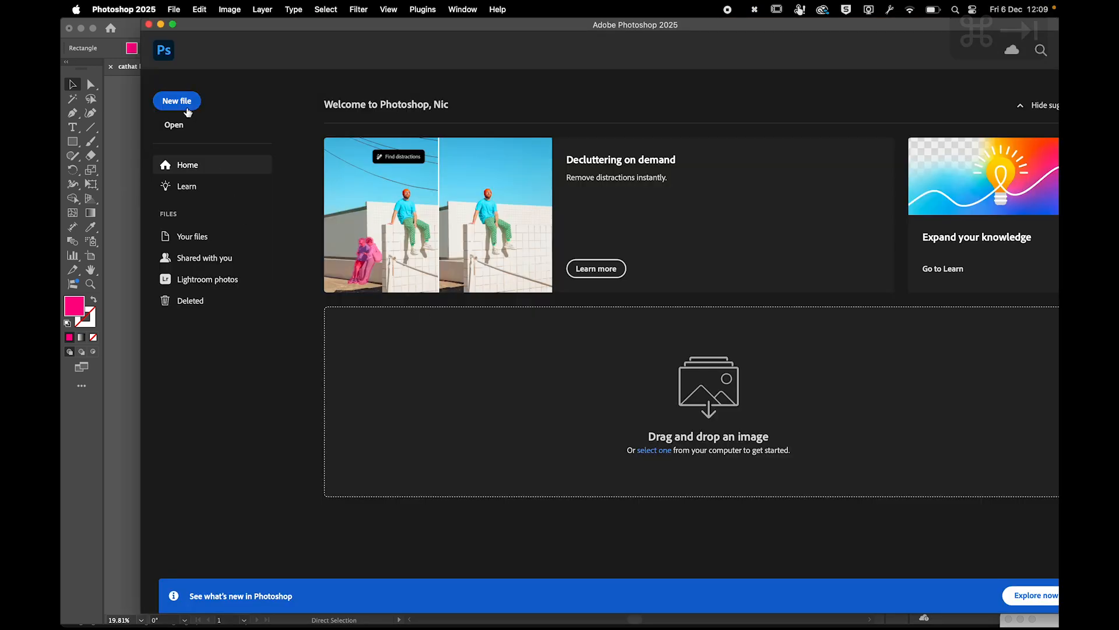
{"action": "left_click", "coordinate": [181, 127]}
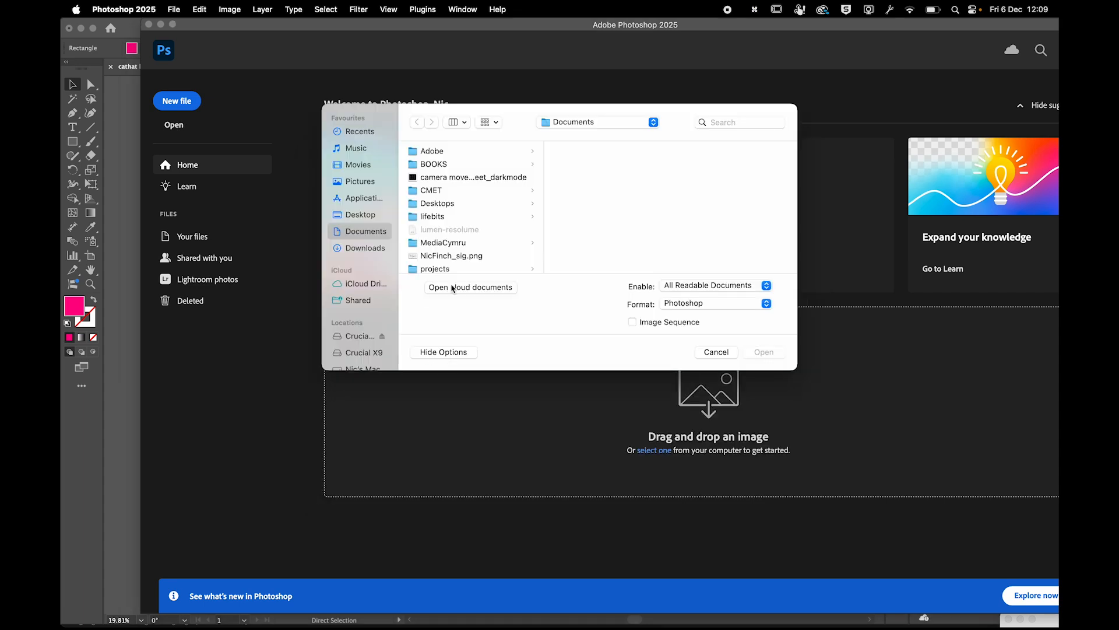
{"action": "left_click", "coordinate": [367, 338]}
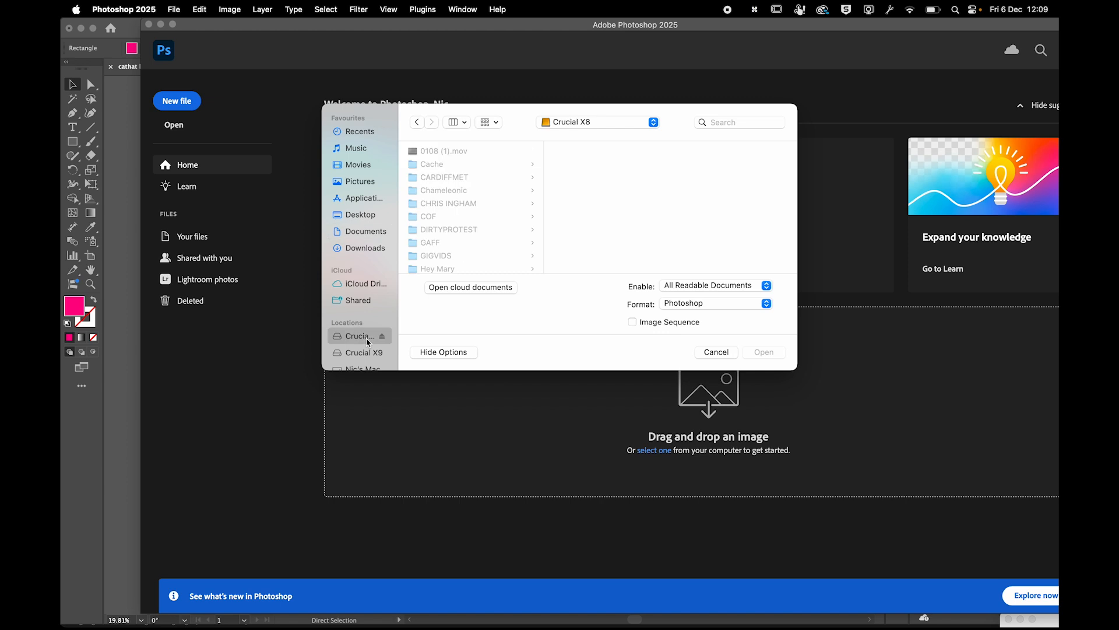
{"action": "left_click", "coordinate": [431, 177]}
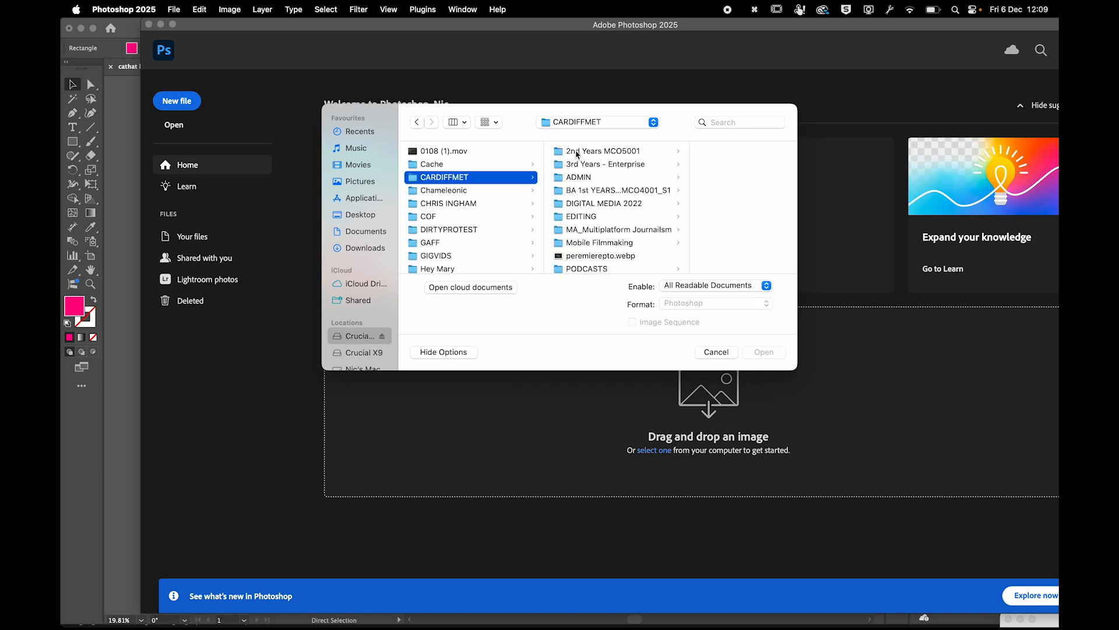
{"action": "left_click", "coordinate": [577, 153]}
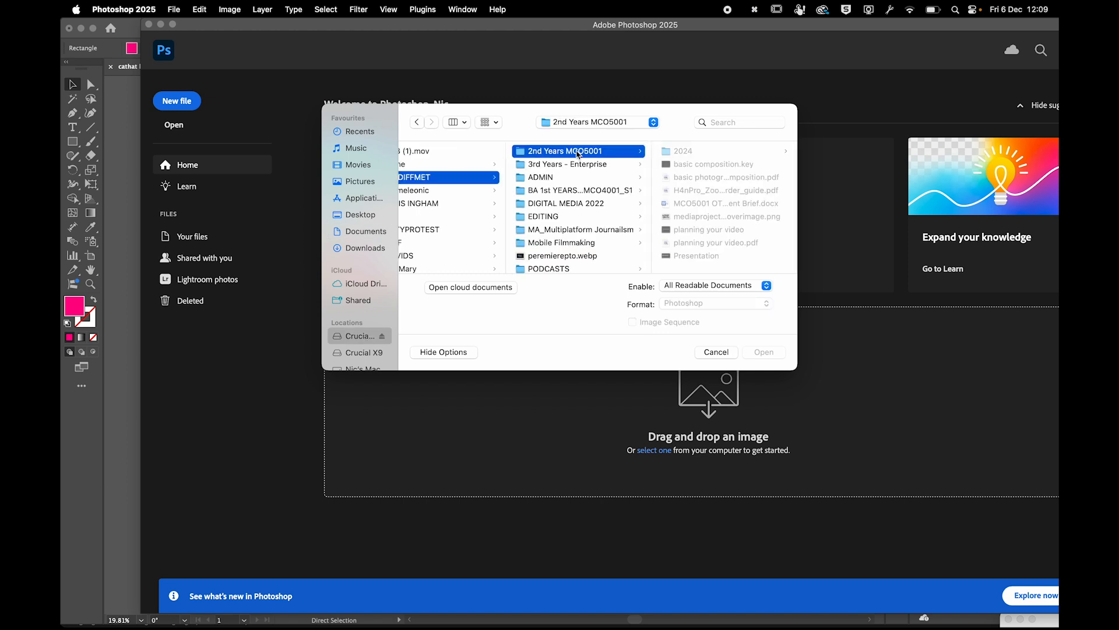
{"action": "left_click", "coordinate": [577, 190]}
{"action": "left_click", "coordinate": [675, 177]}
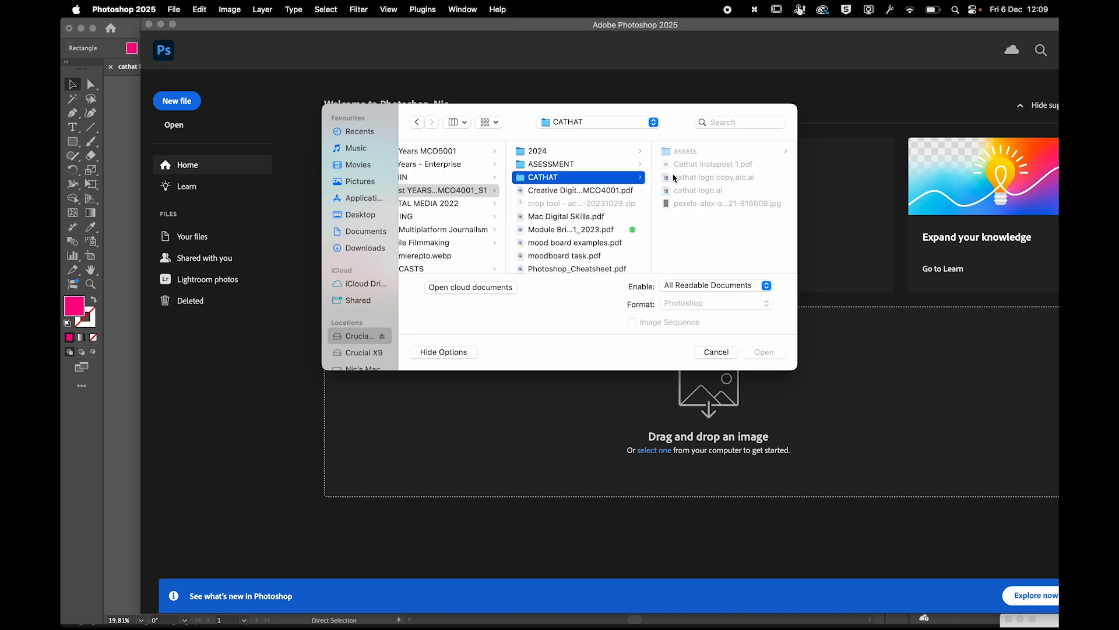
{"action": "left_click", "coordinate": [688, 203]}
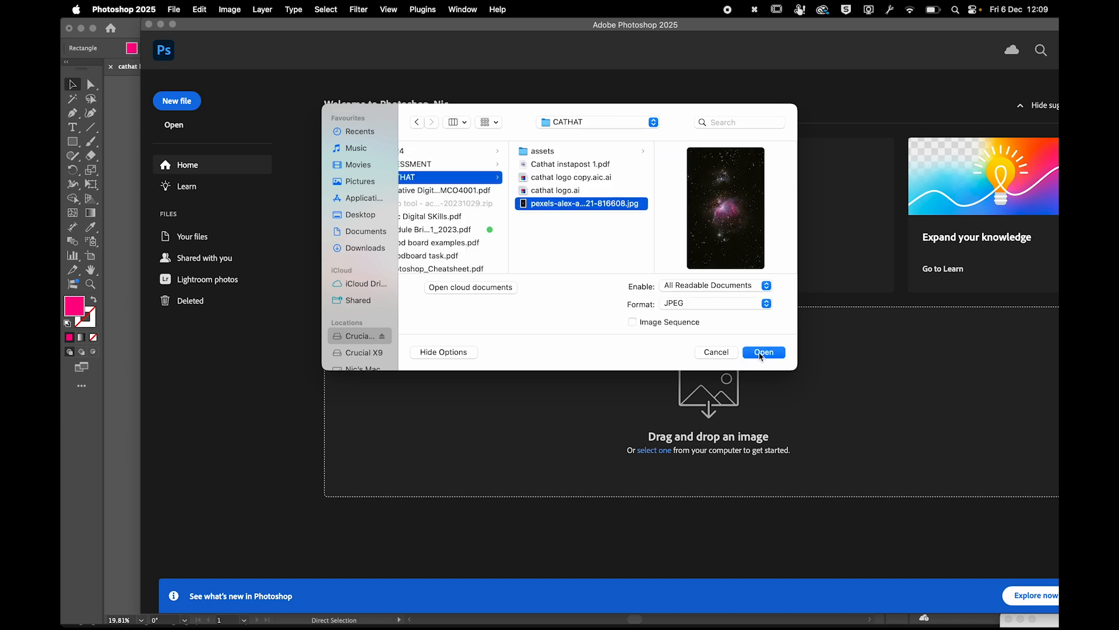
{"action": "left_click", "coordinate": [763, 352]}
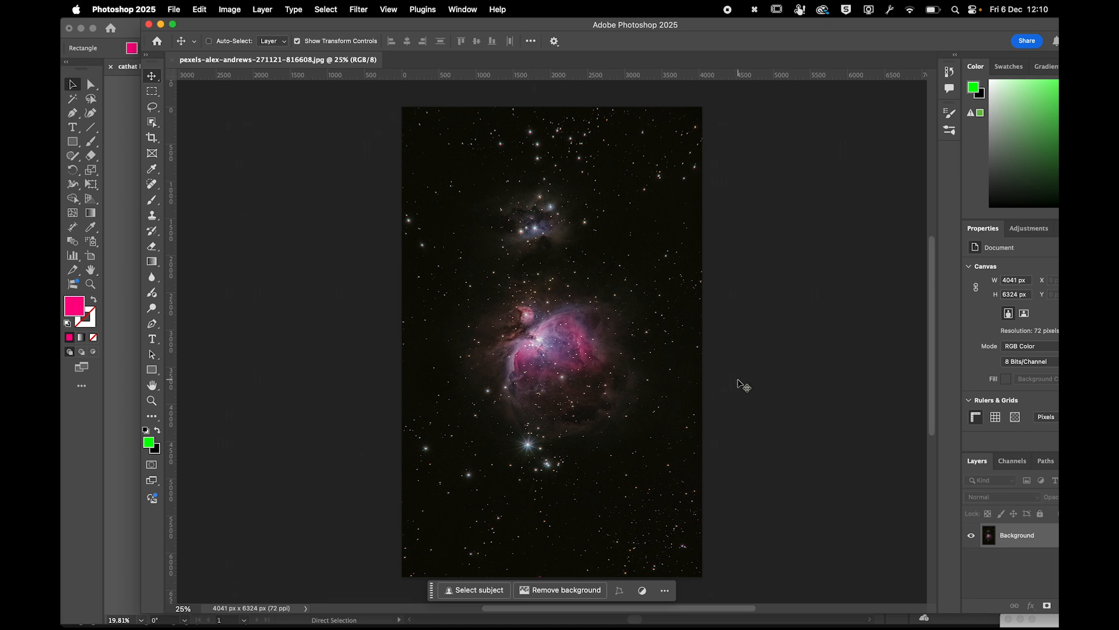
{"action": "left_click_drag", "start_coordinate": [724, 33], "coordinate": [647, 30]}
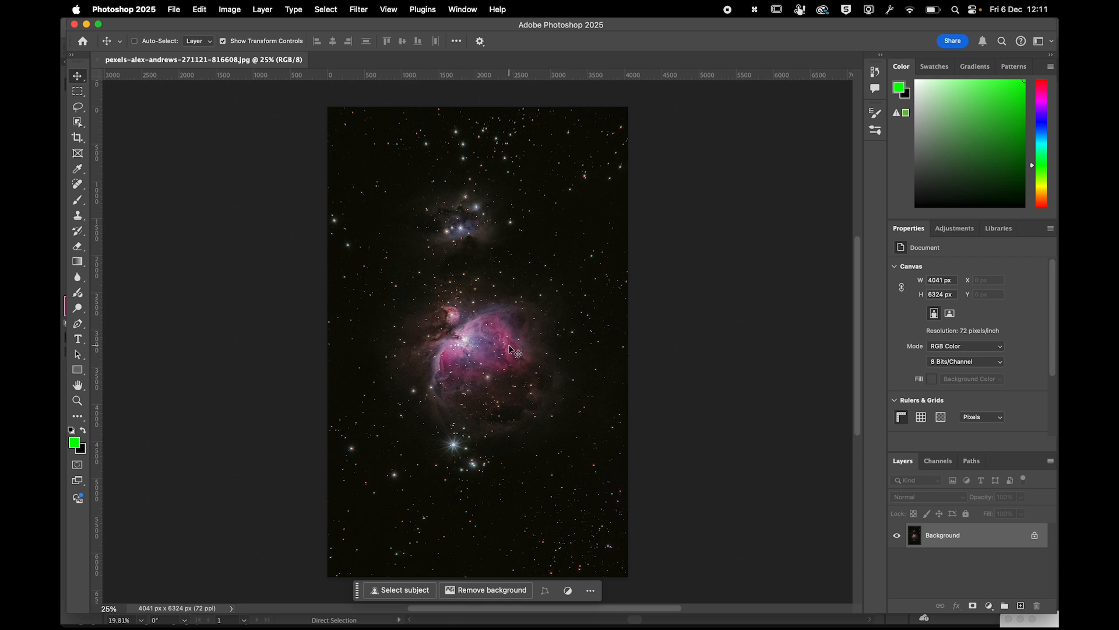
Convert the locked Background of the nebula image into an editable layer named Layer 0.
{"action": "double_click", "coordinate": [979, 541]}
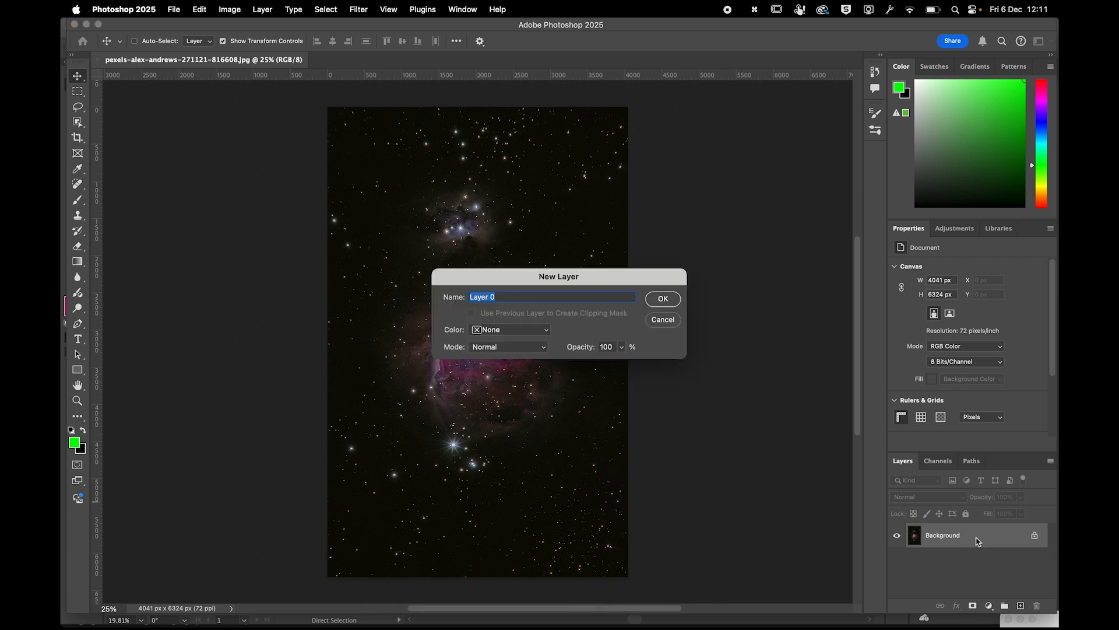
{"action": "left_click", "coordinate": [654, 321]}
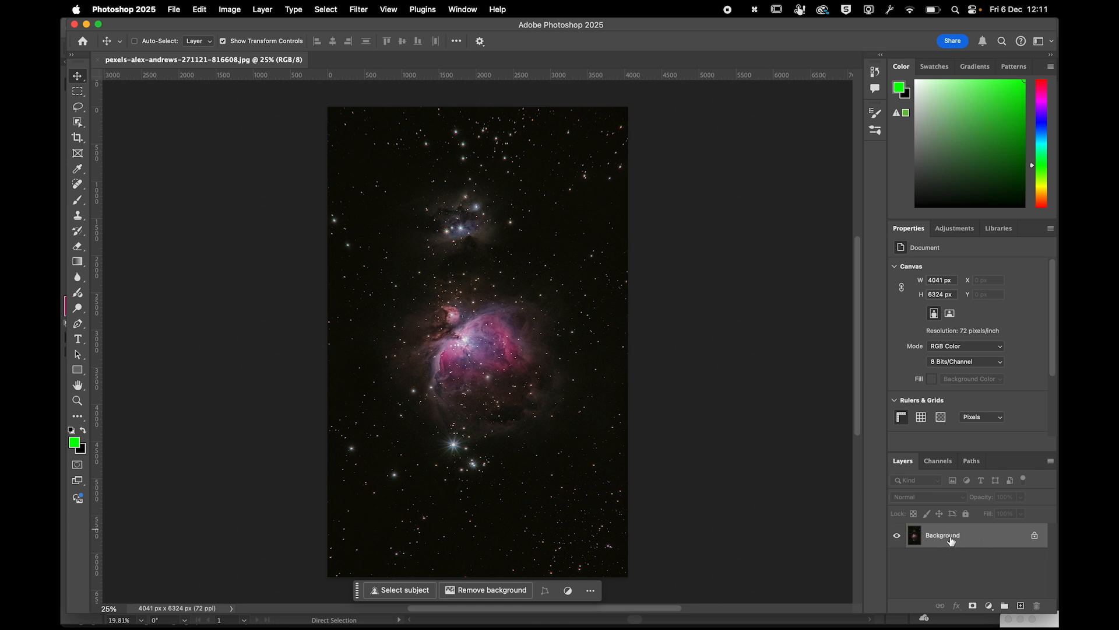
{"action": "double_click", "coordinate": [1002, 541]}
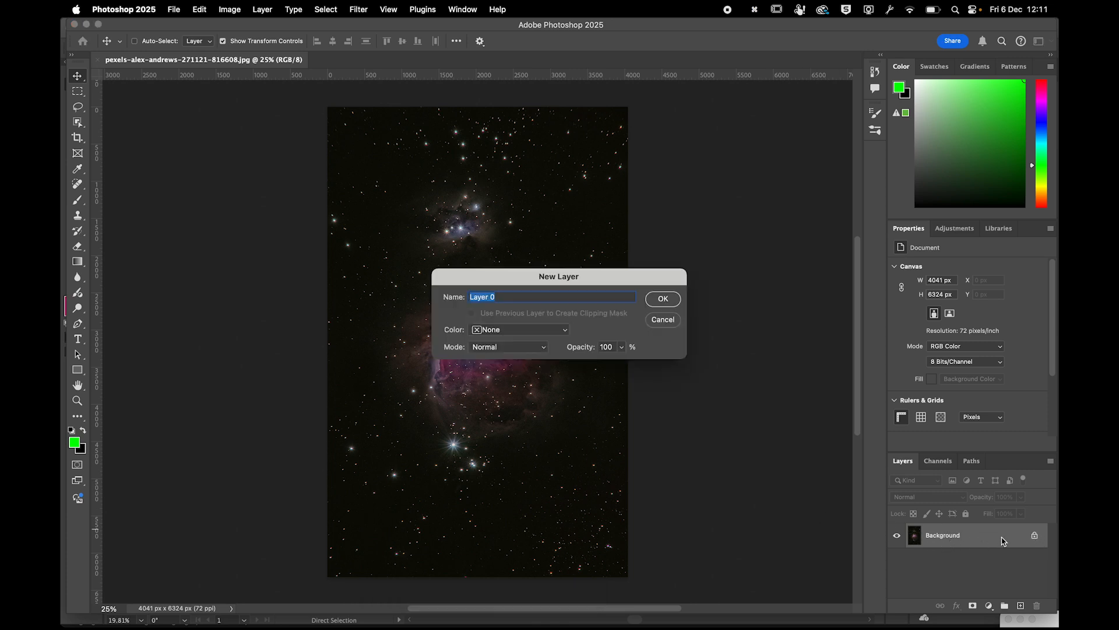
{"action": "left_click", "coordinate": [673, 303]}
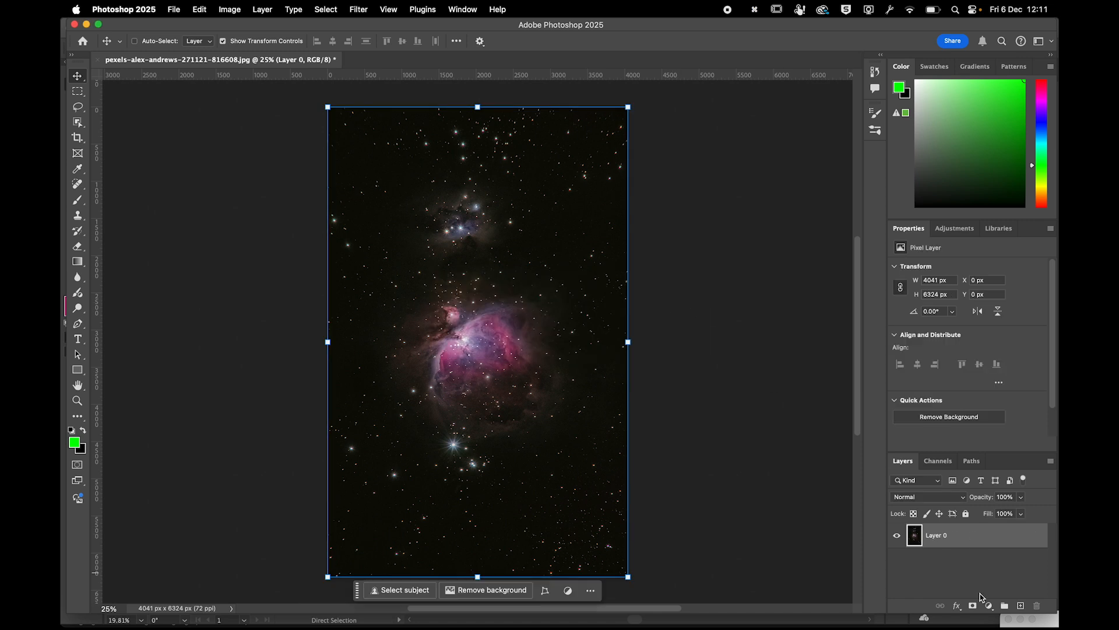
{"action": "left_click", "coordinate": [968, 538]}
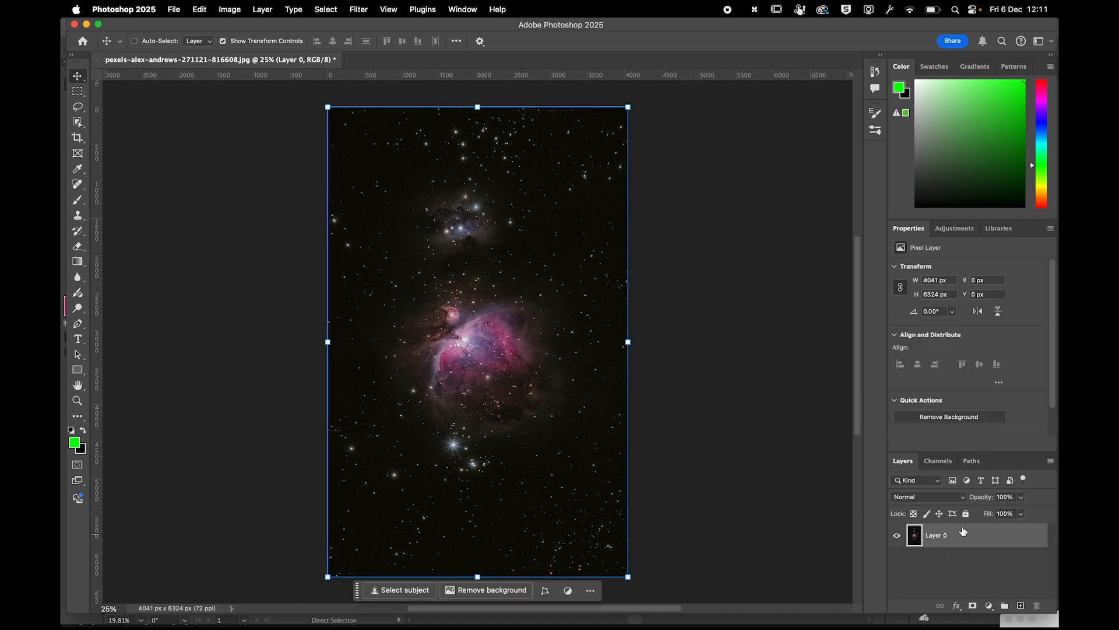
{"action": "left_click", "coordinate": [967, 517]}
{"action": "left_click", "coordinate": [966, 518]}
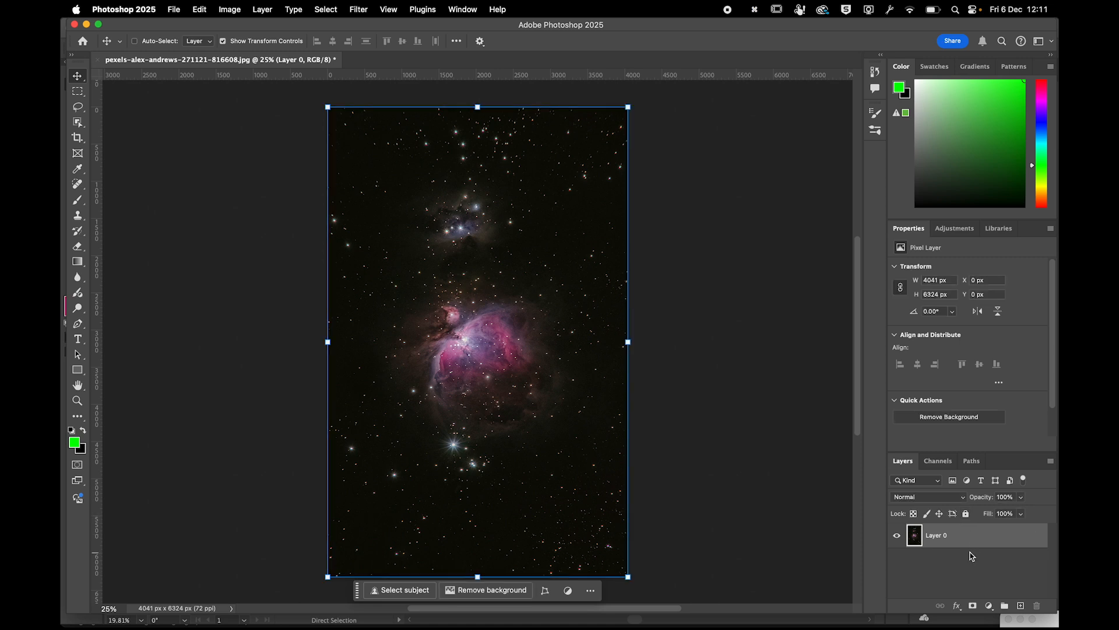
{"action": "left_click", "coordinate": [972, 561]}
{"action": "left_click", "coordinate": [973, 541]}
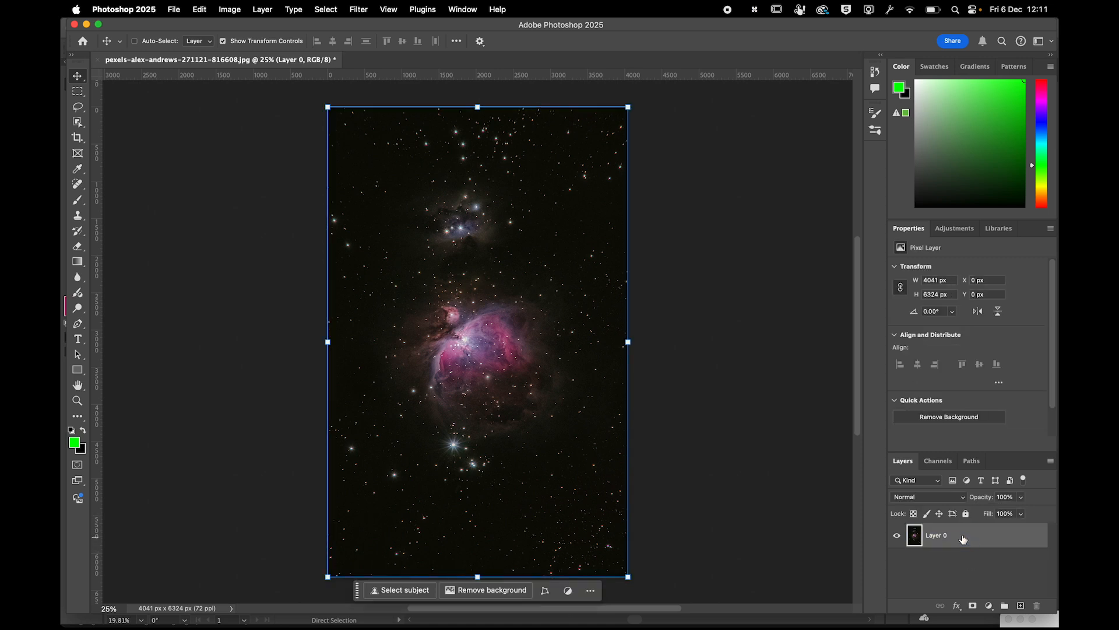
Open the layer style settings of Layer 0, try an Outer Glow and turn it off again.
{"action": "double_click", "coordinate": [973, 536]}
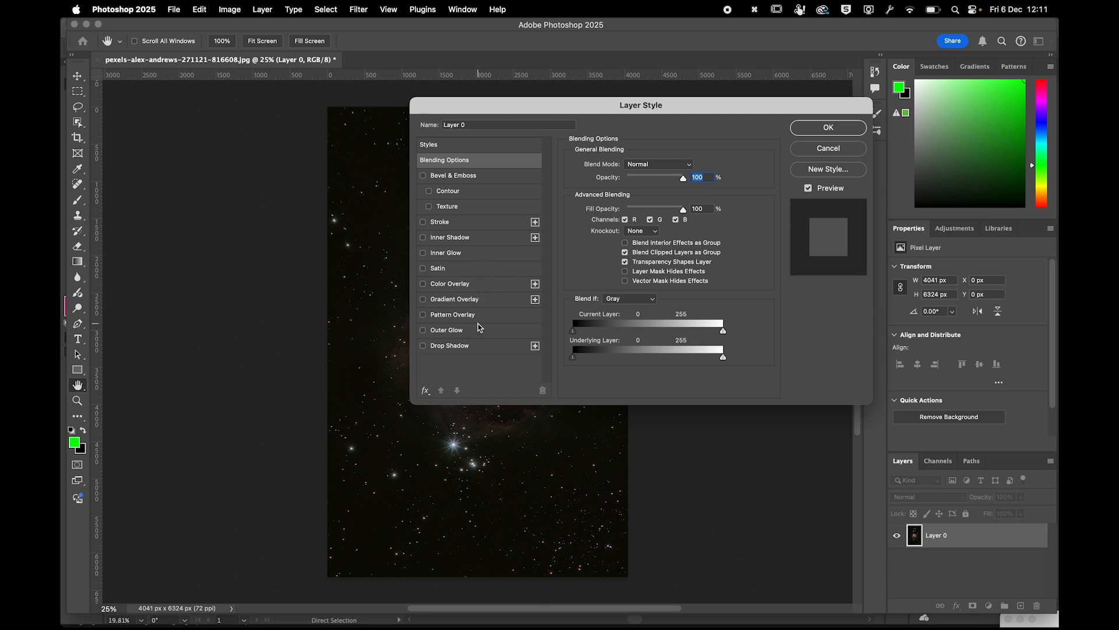
{"action": "left_click", "coordinate": [458, 330]}
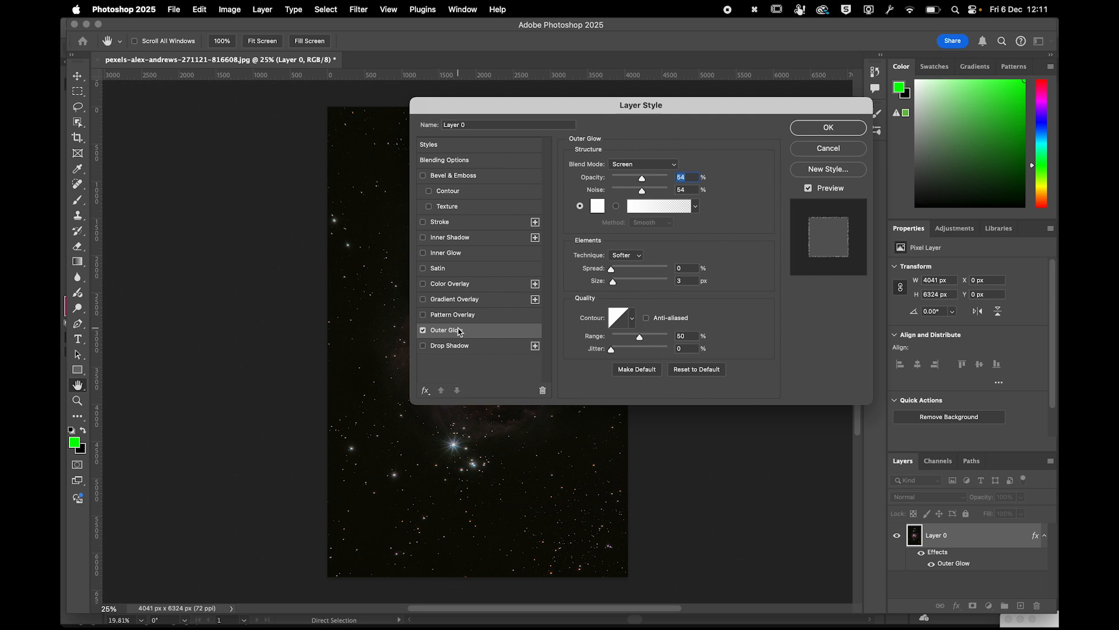
{"action": "left_click", "coordinate": [425, 331]}
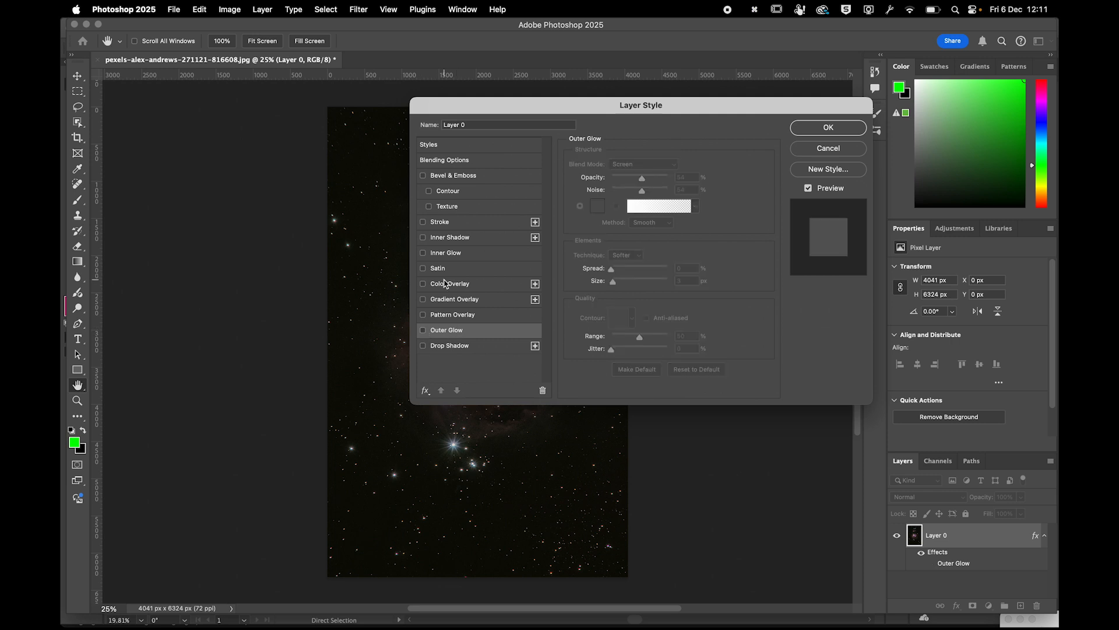
Try a Color Overlay on Layer 0 and set its colour to a light red.
{"action": "left_click", "coordinate": [423, 284]}
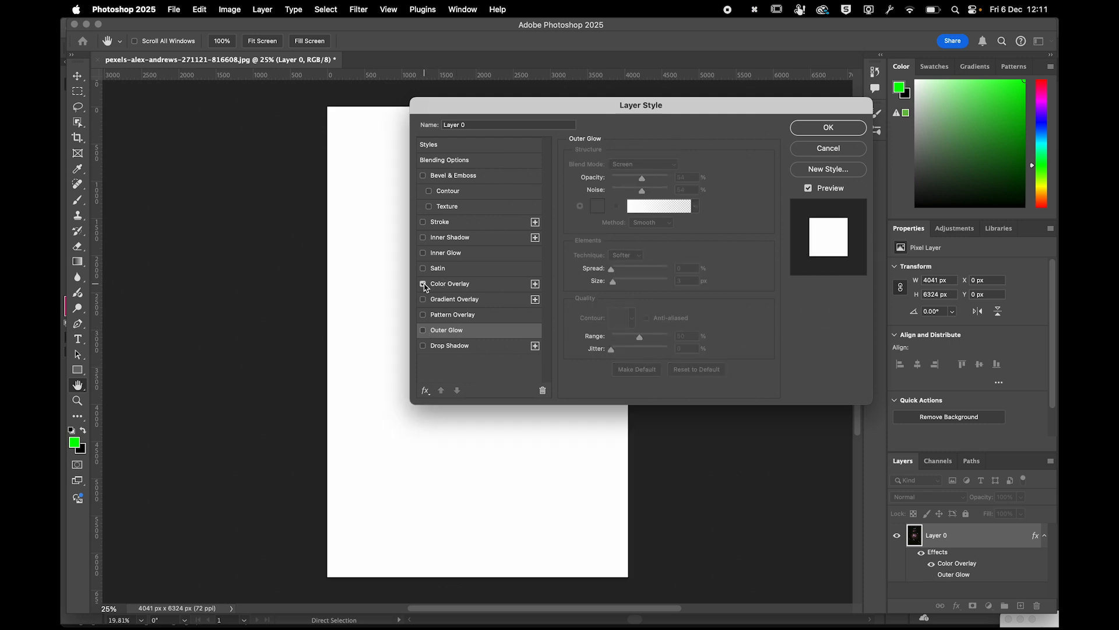
{"action": "left_click", "coordinate": [422, 284]}
{"action": "left_click", "coordinate": [423, 285]}
{"action": "left_click", "coordinate": [491, 285]}
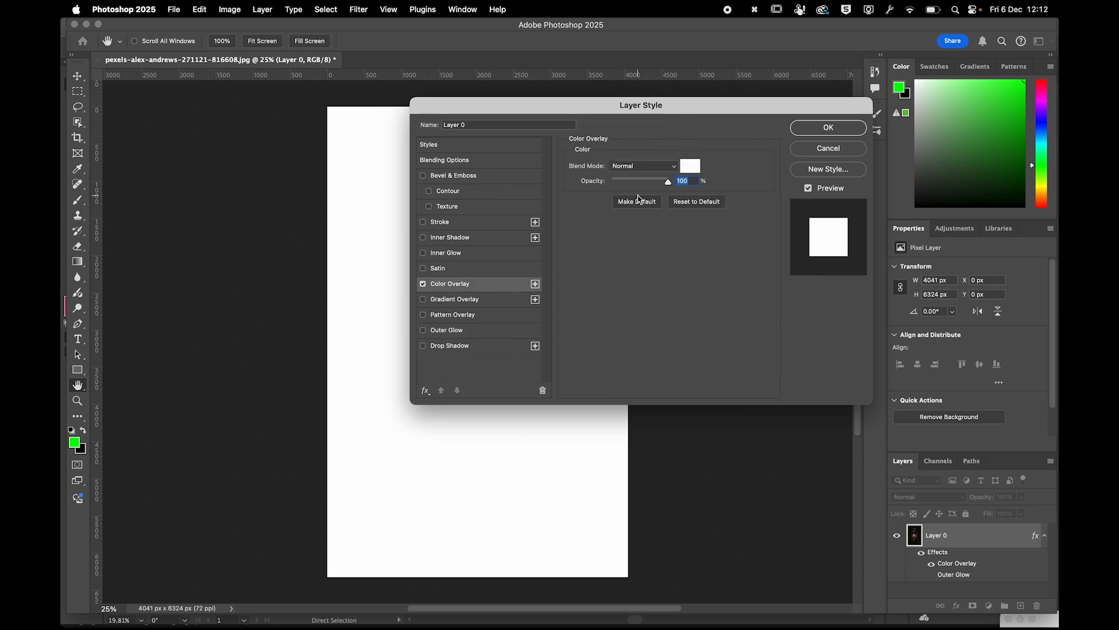
{"action": "left_click", "coordinate": [690, 166]}
{"action": "left_click_drag", "start_coordinate": [537, 280], "coordinate": [509, 229]}
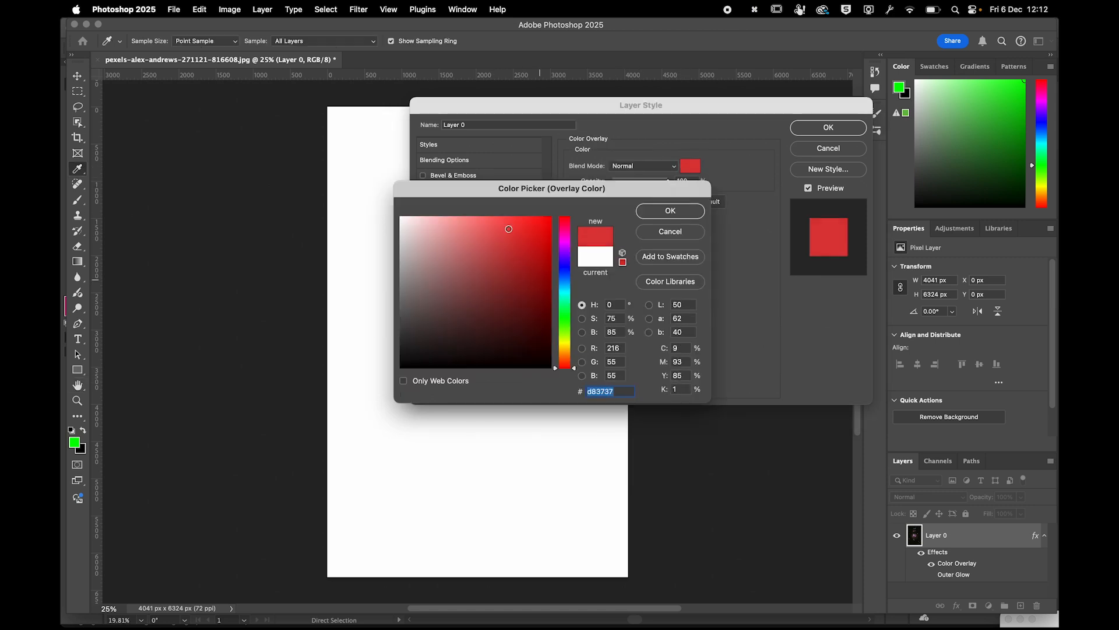
{"action": "left_click", "coordinate": [653, 210]}
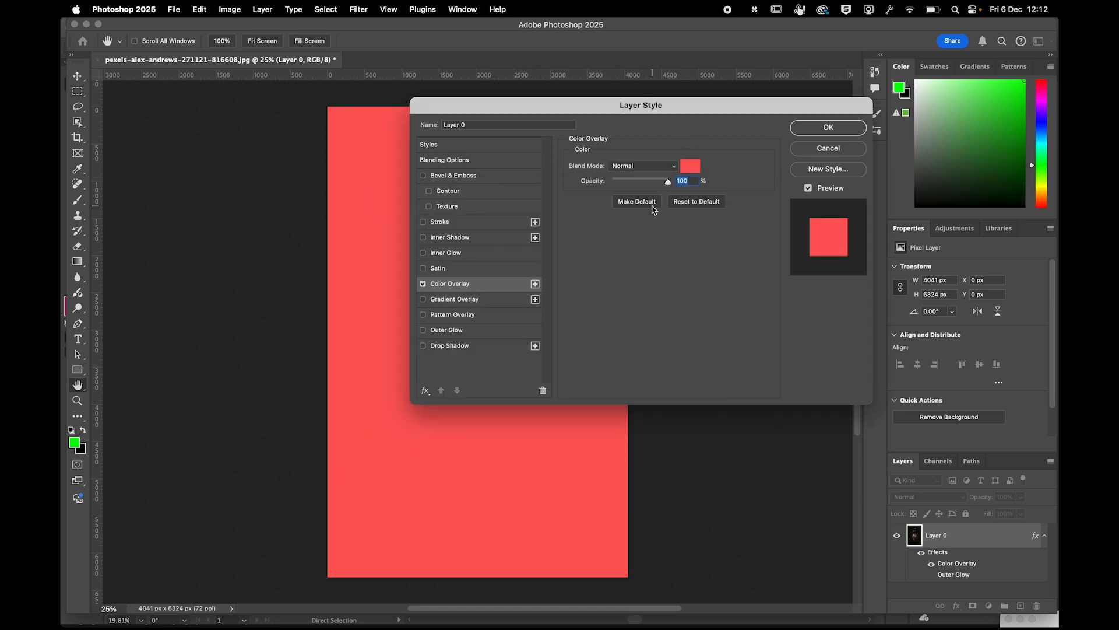
Try the Darken, Darker Color, Color Dodge and Linear Dodge (Add) blend modes on the red overlay, and turn the overlay off.
{"action": "left_click", "coordinate": [640, 165]}
{"action": "left_click", "coordinate": [634, 196]}
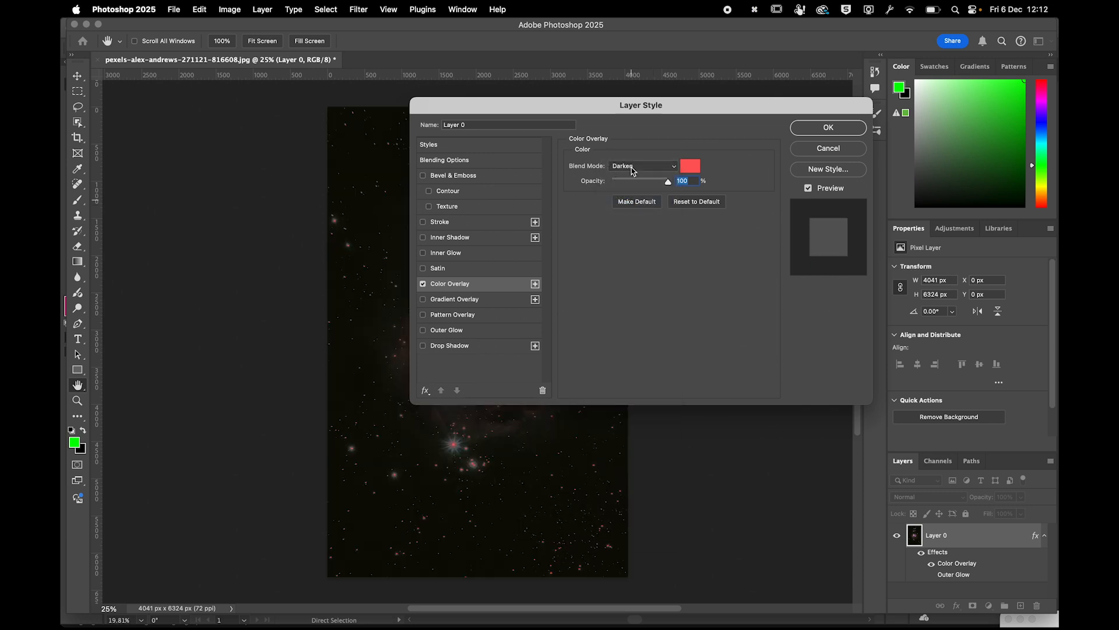
{"action": "left_click", "coordinate": [633, 169]}
{"action": "left_click", "coordinate": [632, 217]}
{"action": "left_click_drag", "start_coordinate": [599, 115], "coordinate": [765, 207]}
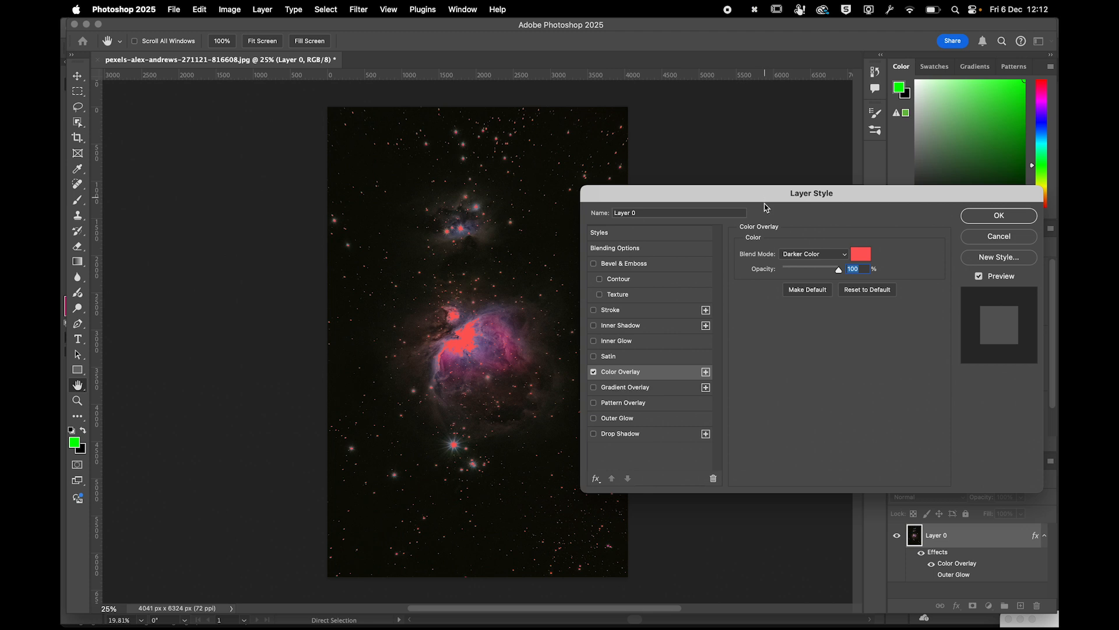
{"action": "left_click", "coordinate": [801, 255]}
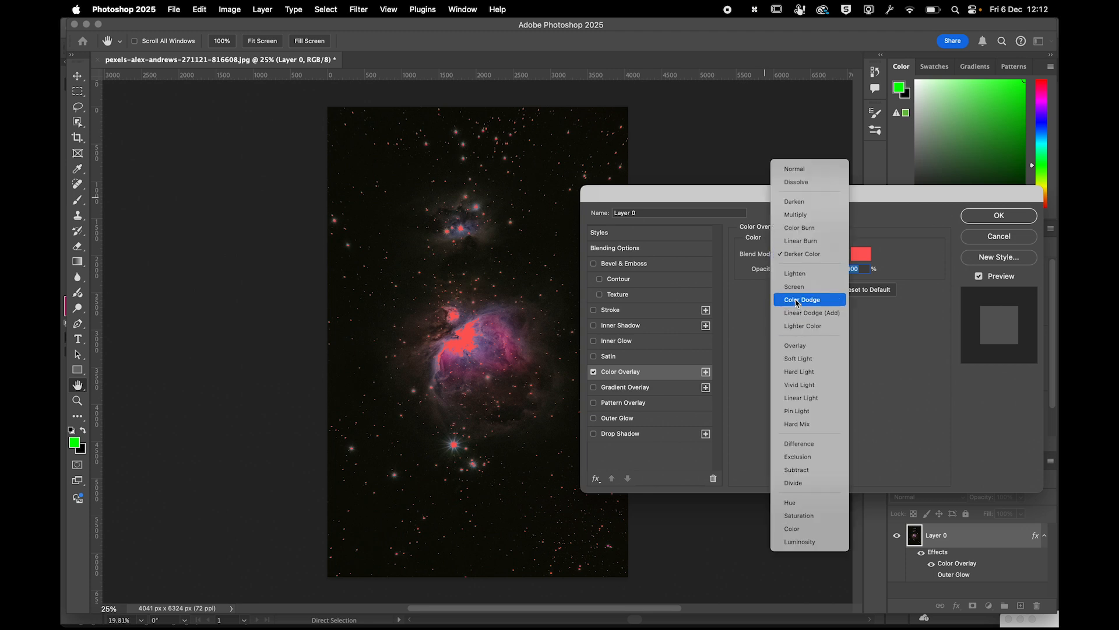
{"action": "left_click", "coordinate": [798, 303]}
{"action": "left_click", "coordinate": [794, 258]}
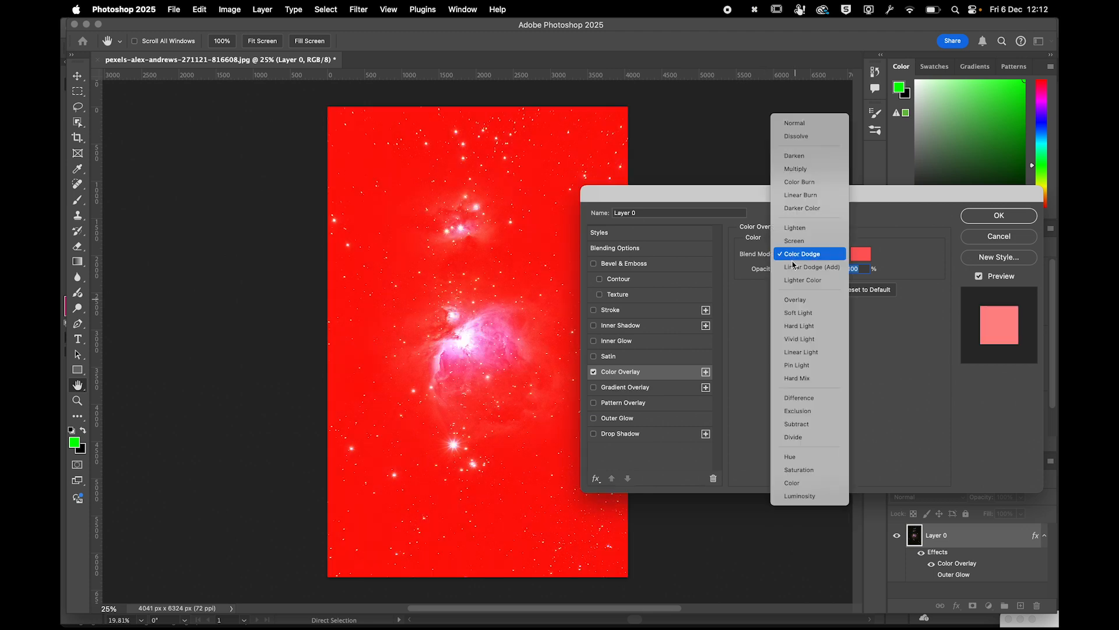
{"action": "left_click", "coordinate": [790, 267]}
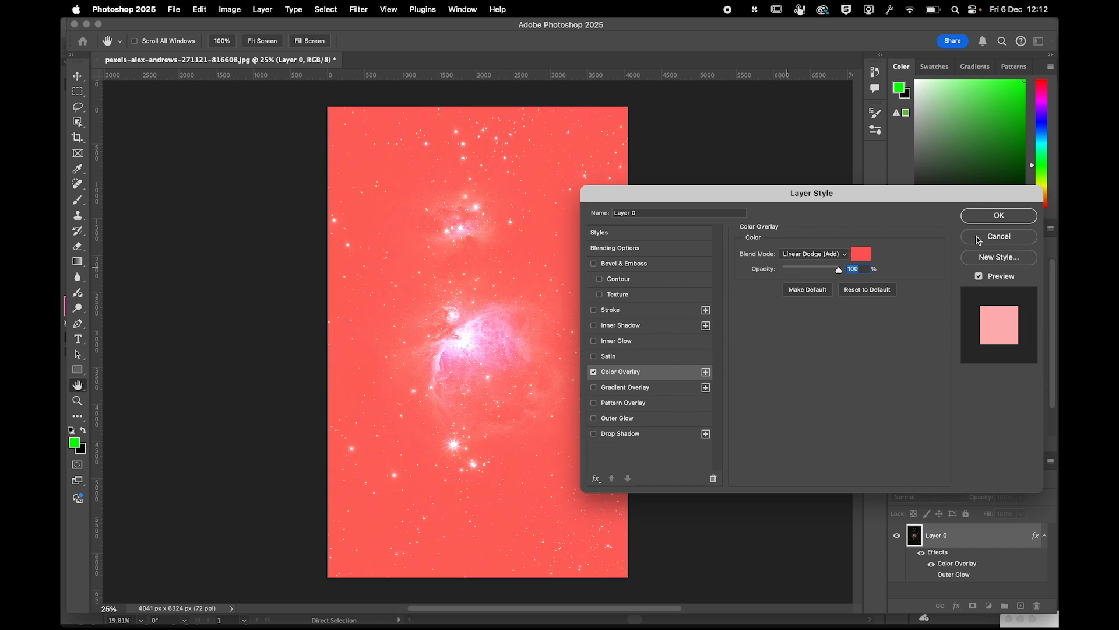
{"action": "left_click", "coordinate": [594, 372]}
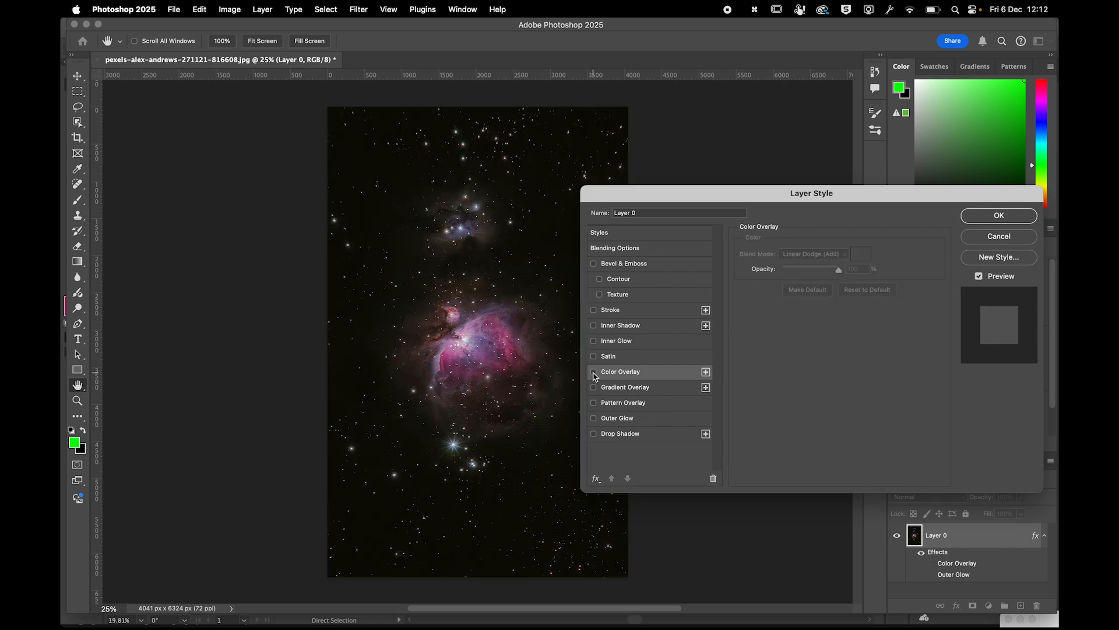
Try an Inner Glow on Layer 0 with altered settings, then cancel it and leave the layer style without effects.
{"action": "left_click", "coordinate": [593, 341]}
{"action": "left_click", "coordinate": [629, 342]}
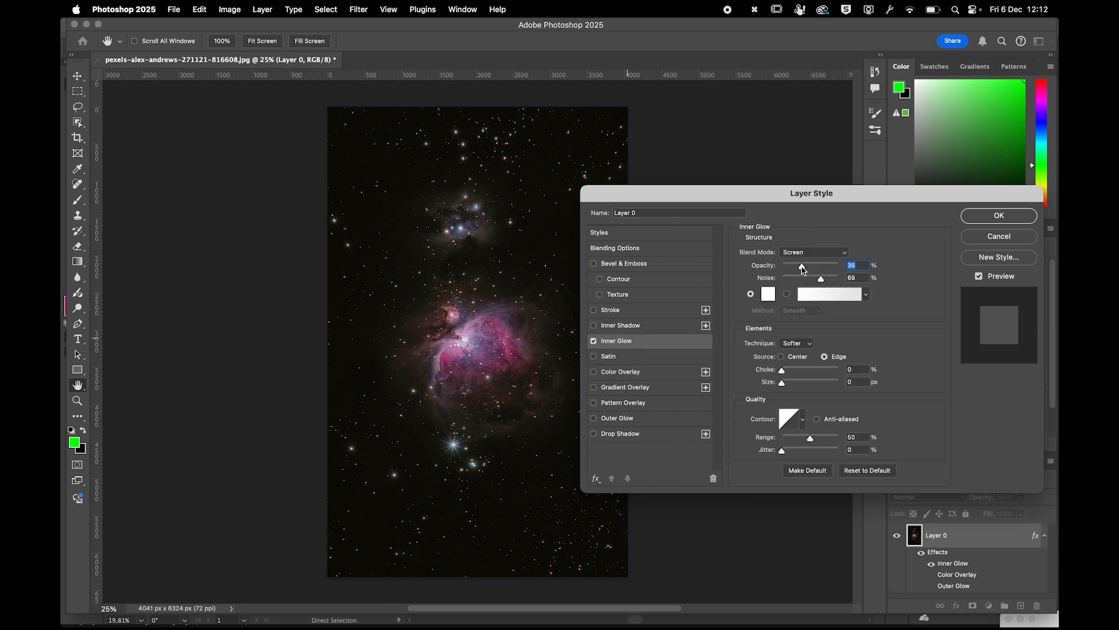
{"action": "left_click_drag", "start_coordinate": [819, 266], "coordinate": [825, 278]}
{"action": "left_click", "coordinate": [818, 252]}
{"action": "left_click", "coordinate": [794, 134]}
{"action": "left_click_drag", "start_coordinate": [782, 370], "coordinate": [804, 369]}
{"action": "left_click", "coordinate": [978, 238]}
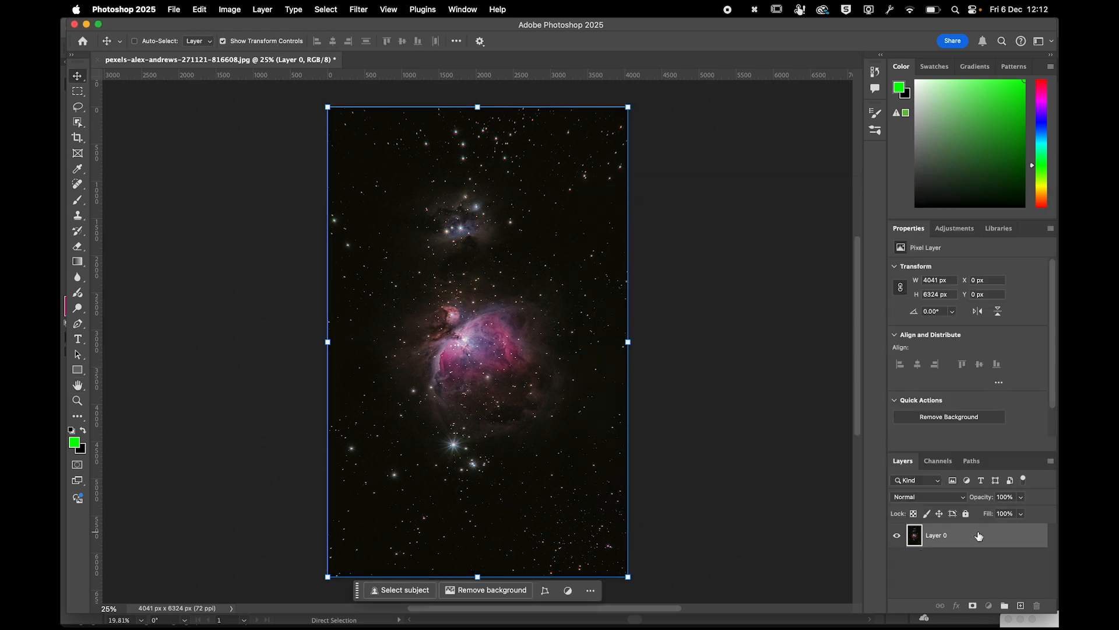
{"action": "double_click", "coordinate": [980, 535]}
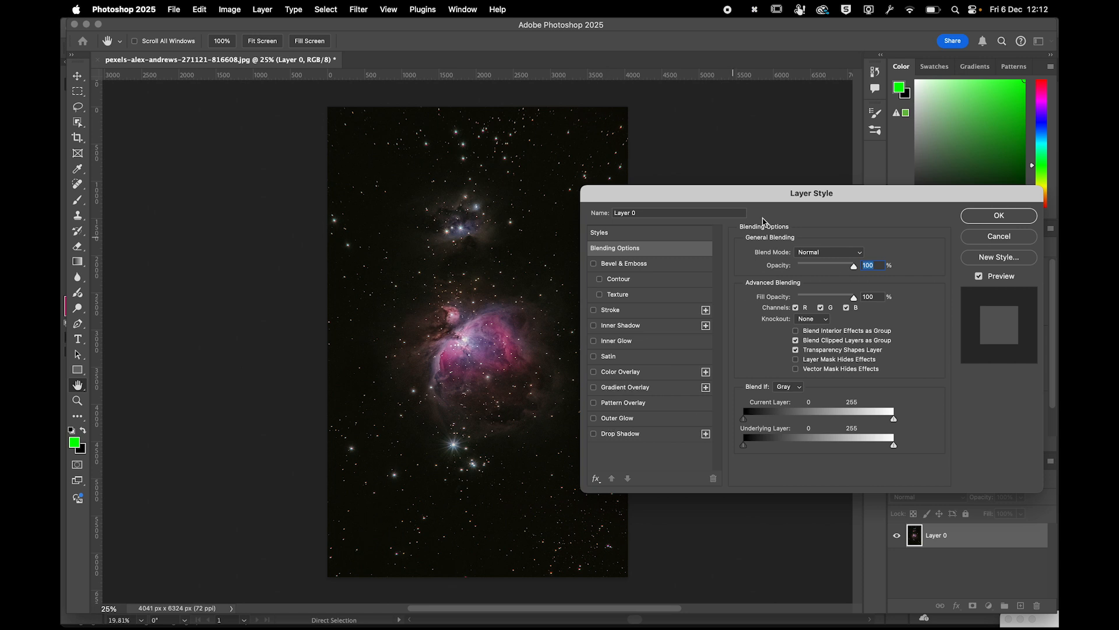
{"action": "left_click", "coordinate": [990, 211]}
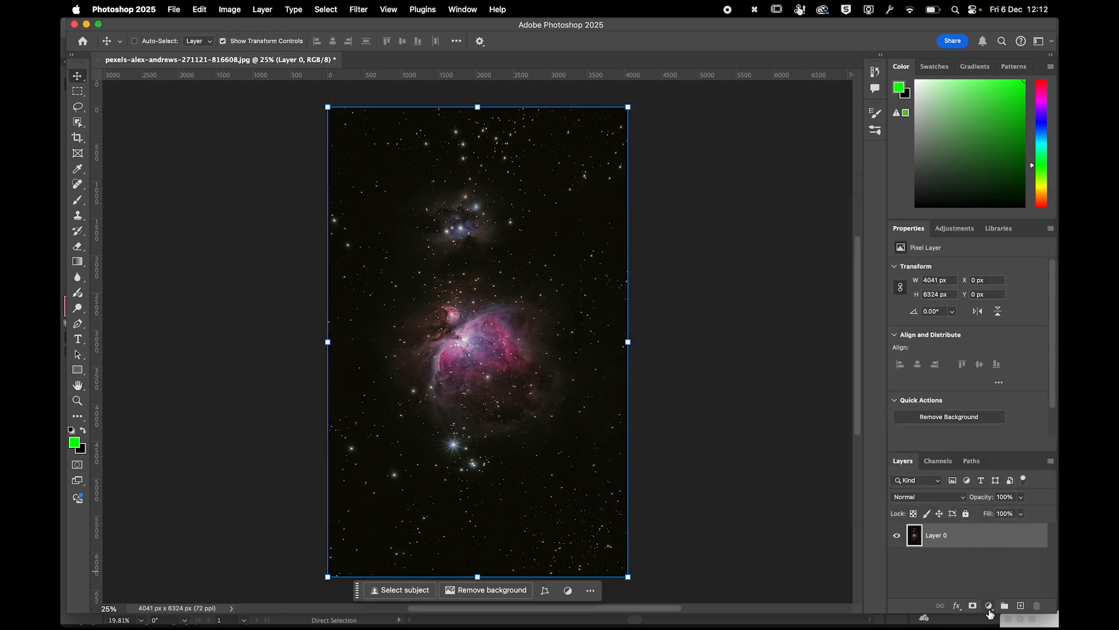
Try a Levels adjustment layer above Layer 0 and undo it.
{"action": "left_click", "coordinate": [990, 608]}
{"action": "left_click", "coordinate": [933, 565]}
{"action": "left_click", "coordinate": [990, 606]}
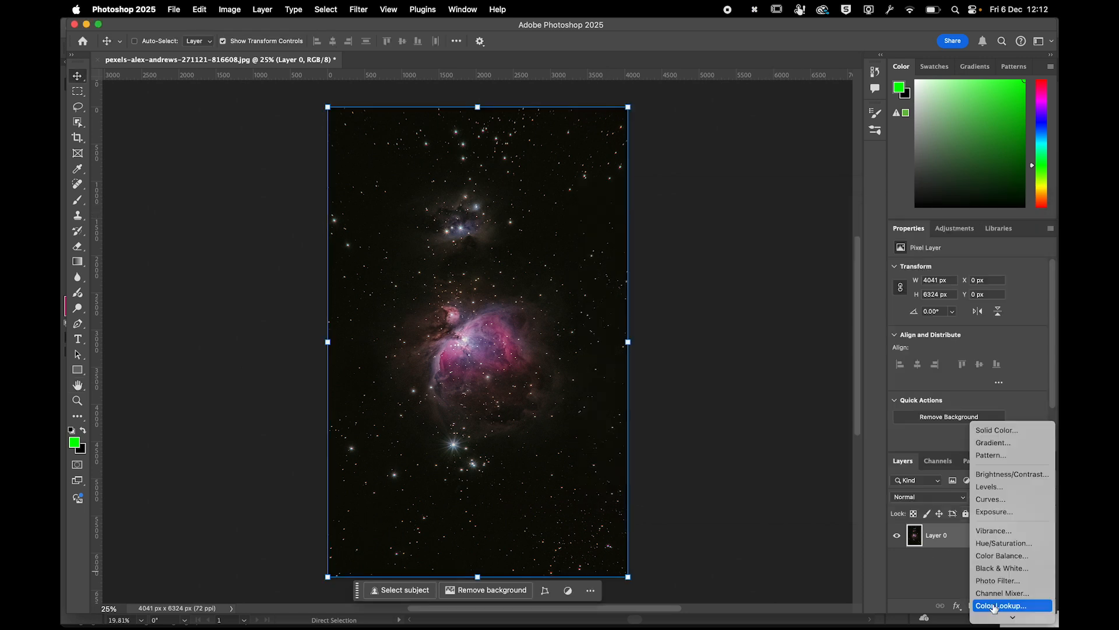
{"action": "left_click", "coordinate": [989, 487]}
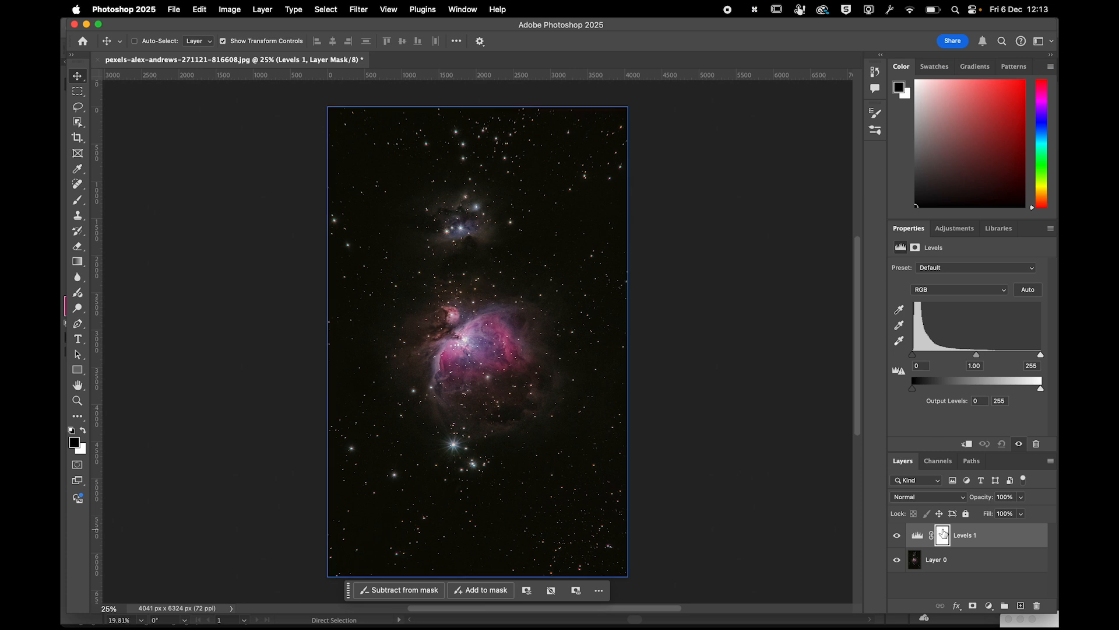
{"action": "left_click", "coordinate": [979, 534]}
{"action": "key", "text": "super+z"}
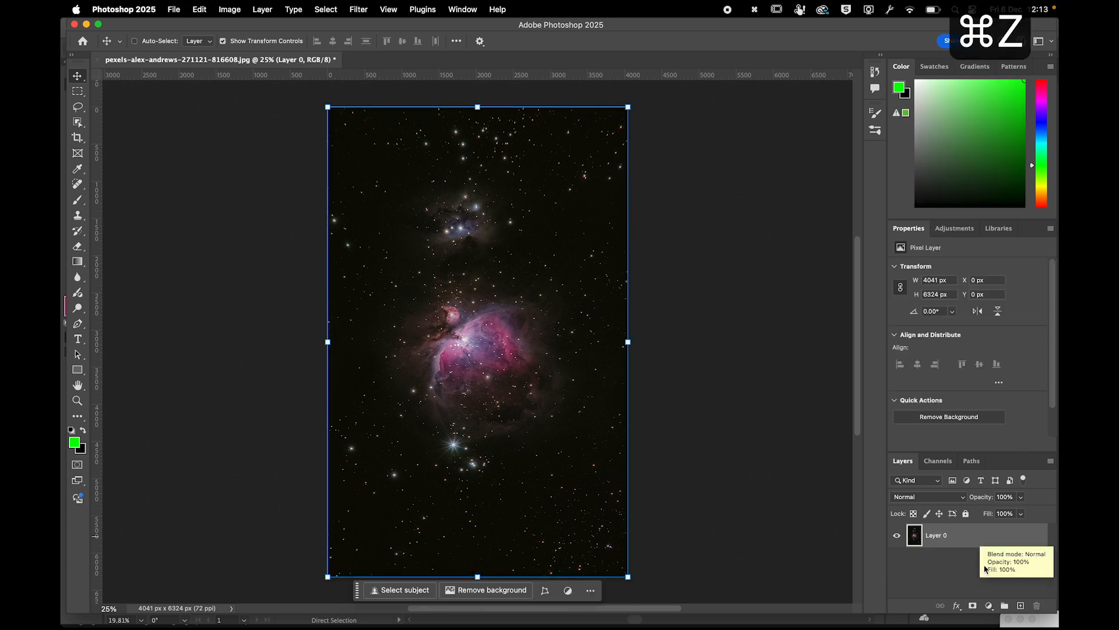
Add a Curves adjustment layer and shape an S-curve, with the shadow point at about input 68, output 43 and the highlights raised.
{"action": "left_click", "coordinate": [989, 606]}
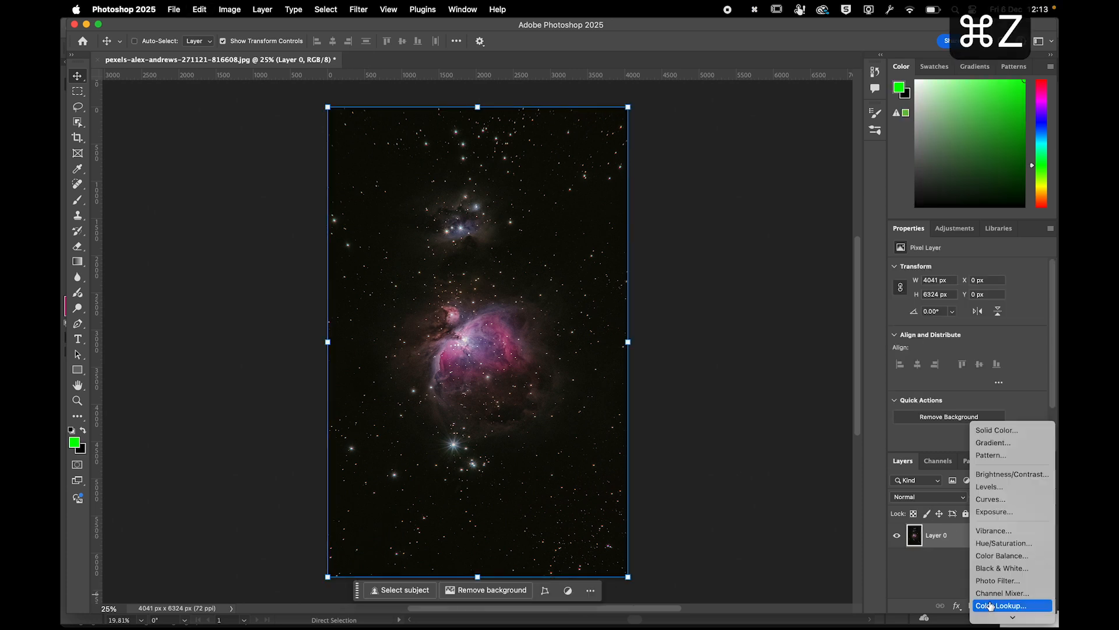
{"action": "left_click", "coordinate": [990, 499]}
{"action": "mouse_move", "coordinate": [952, 382]}
{"action": "left_mouse_down"}
{"action": "mouse_move", "coordinate": [956, 408]}
{"action": "mouse_move", "coordinate": [945, 386]}
{"action": "left_mouse_up"}
{"action": "mouse_move", "coordinate": [1004, 317]}
{"action": "left_mouse_down"}
{"action": "mouse_move", "coordinate": [994, 309]}
{"action": "mouse_move", "coordinate": [1019, 322]}
{"action": "mouse_move", "coordinate": [997, 306]}
{"action": "mouse_move", "coordinate": [1032, 356]}
{"action": "mouse_move", "coordinate": [1000, 320]}
{"action": "left_mouse_up"}
{"action": "left_click_drag", "start_coordinate": [944, 385], "coordinate": [953, 392]}
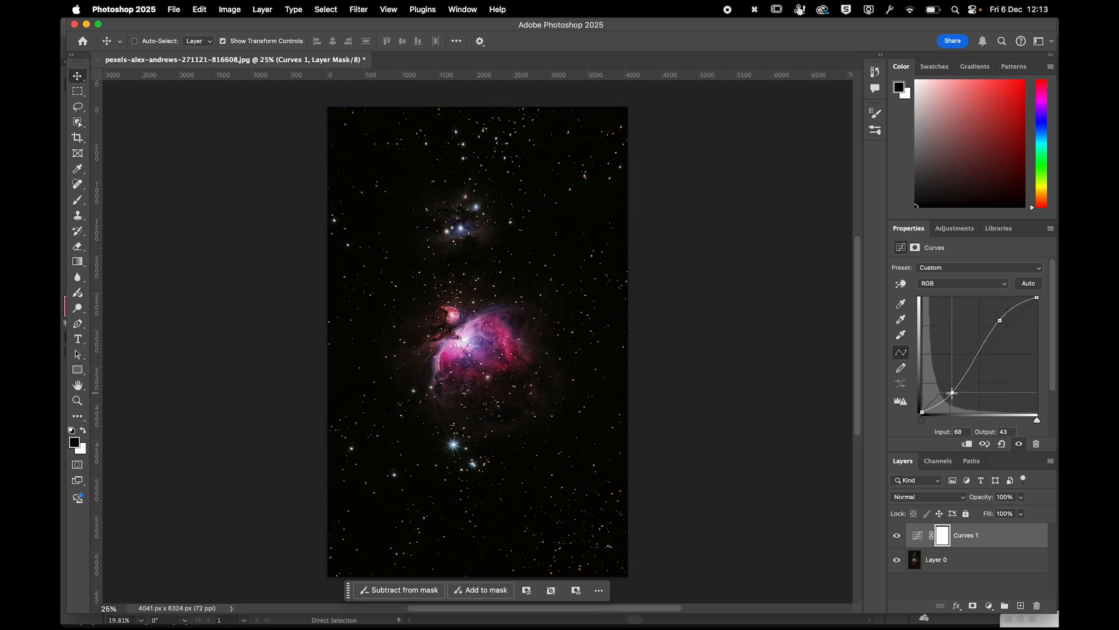
{"action": "left_click_drag", "start_coordinate": [1000, 319], "coordinate": [1002, 318]}
Compare the nebula image with and without the Curves adjustment.
{"action": "left_click", "coordinate": [957, 562]}
{"action": "left_click", "coordinate": [971, 533]}
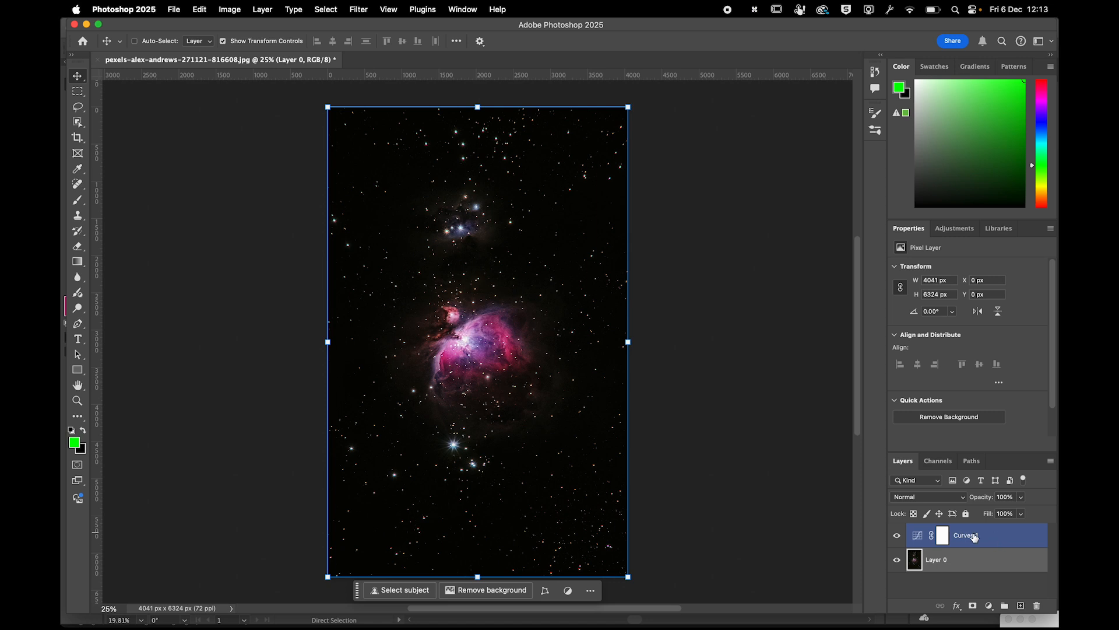
{"action": "left_click", "coordinate": [896, 536]}
{"action": "left_click", "coordinate": [896, 536]}
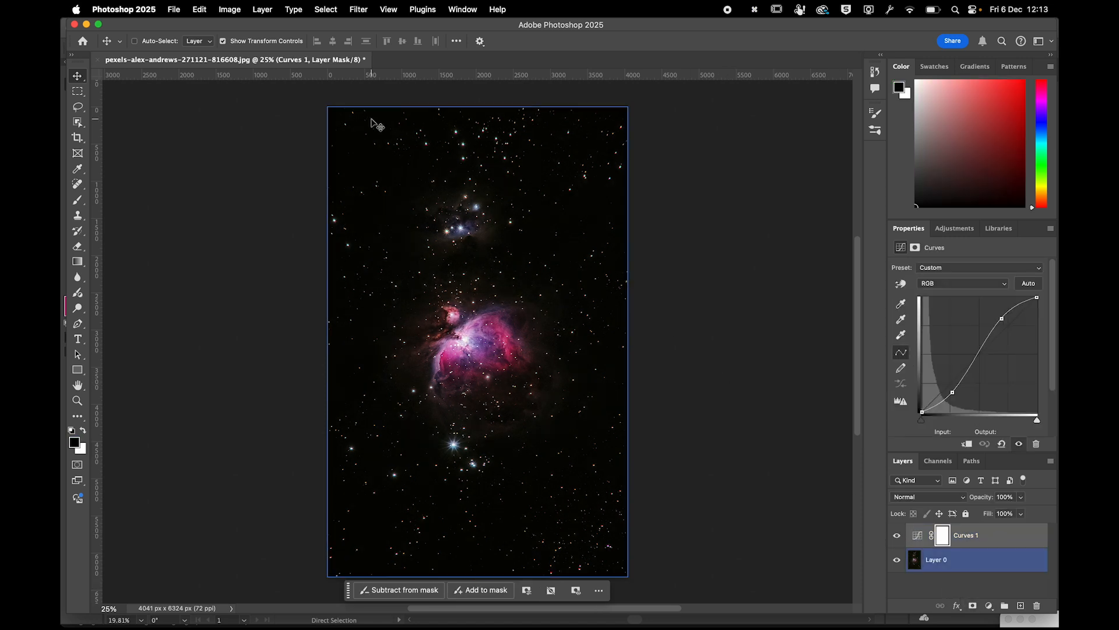
Add a Gradient Map adjustment layer above the Curves adjustment.
{"action": "left_click", "coordinate": [989, 606]}
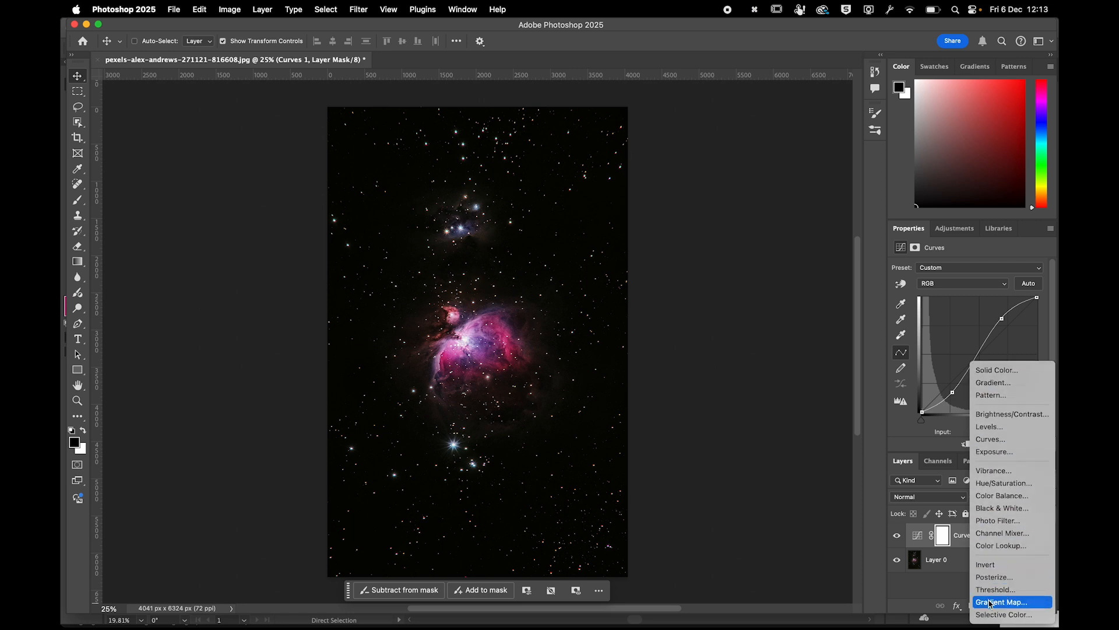
{"action": "left_click", "coordinate": [990, 603]}
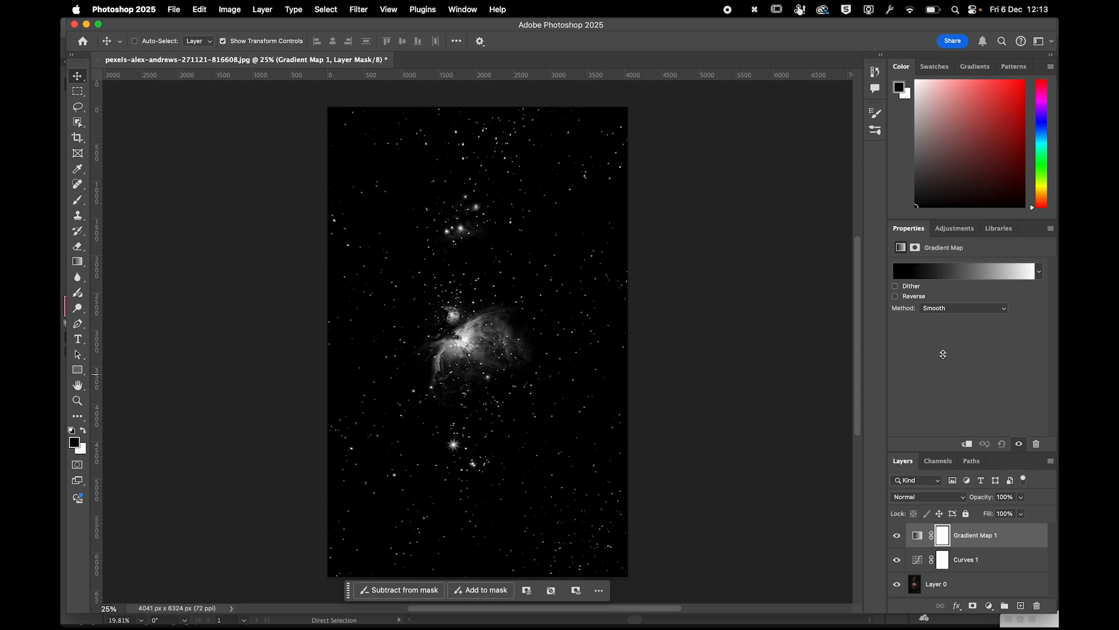
{"action": "left_click", "coordinate": [929, 586]}
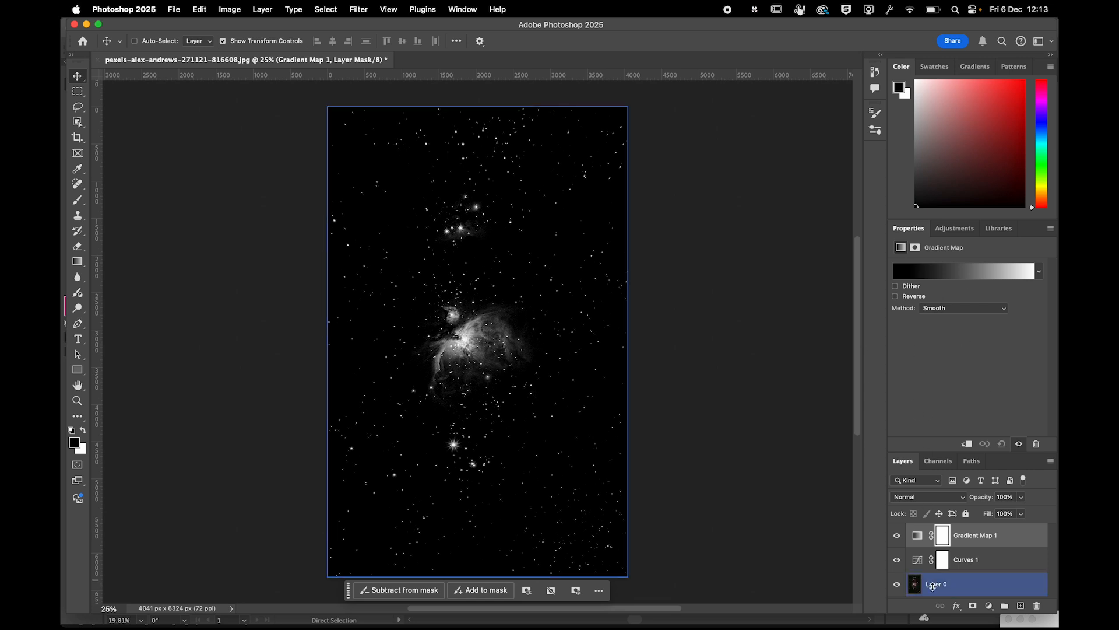
Open the gradient map's gradient for editing and select its black colour stop.
{"action": "left_click", "coordinate": [900, 274]}
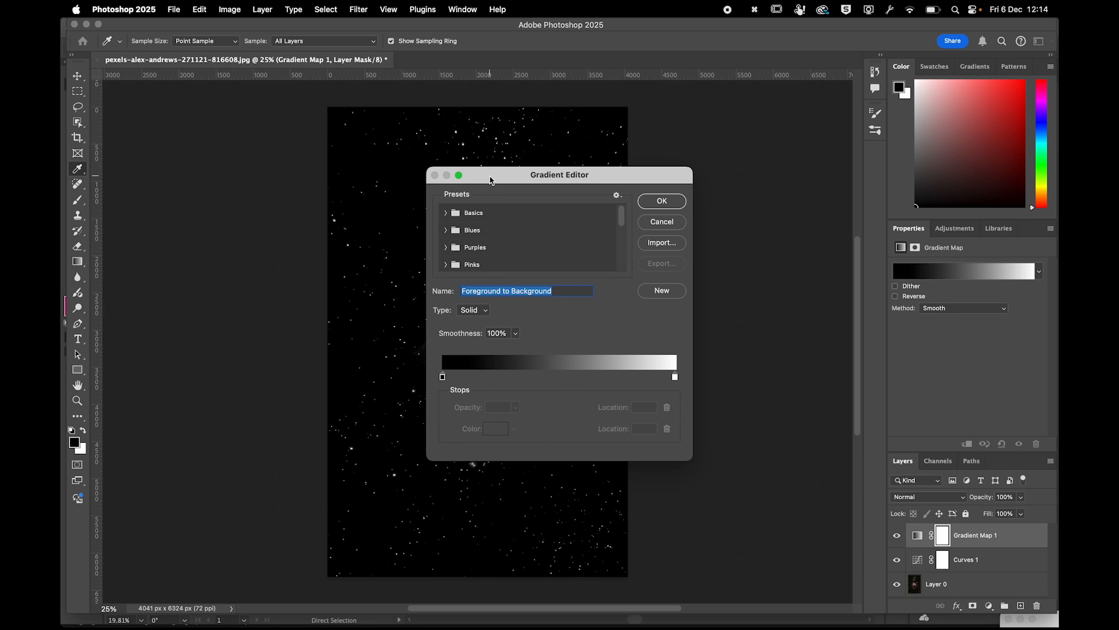
{"action": "left_click_drag", "start_coordinate": [490, 180], "coordinate": [588, 200]}
{"action": "left_click", "coordinate": [541, 397]}
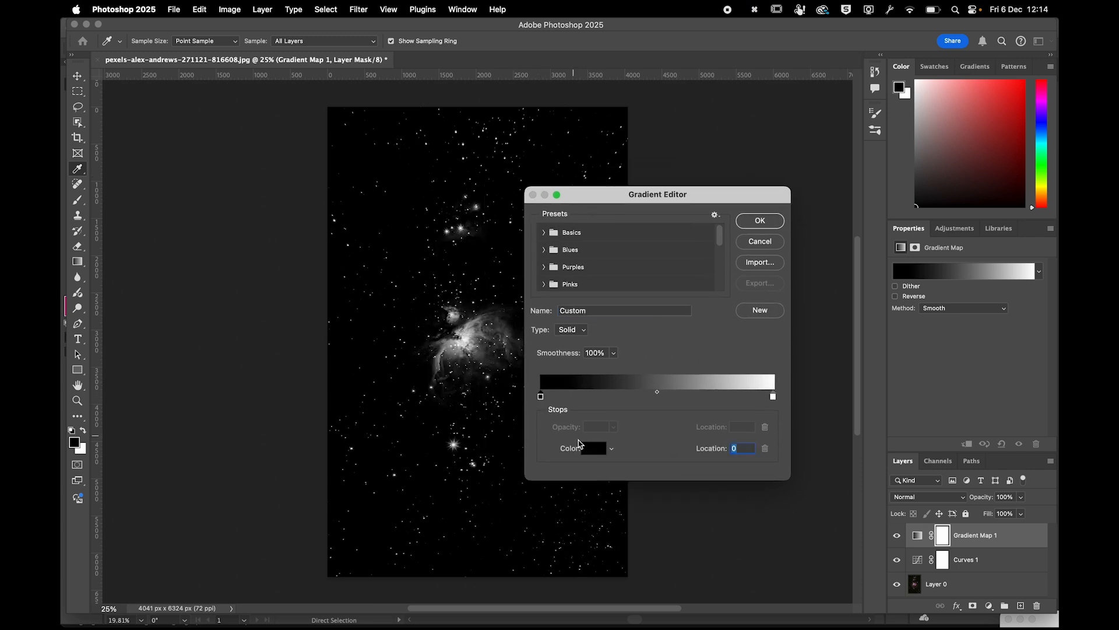
Switch to Illustrator and copy the hex code 0000FF from the fill of the blue rectangle behind the white logotype.
{"action": "key", "text": "super+Tab"}
{"action": "key", "text": "super+Tab"}
{"action": "key", "text": "super+Tab"}
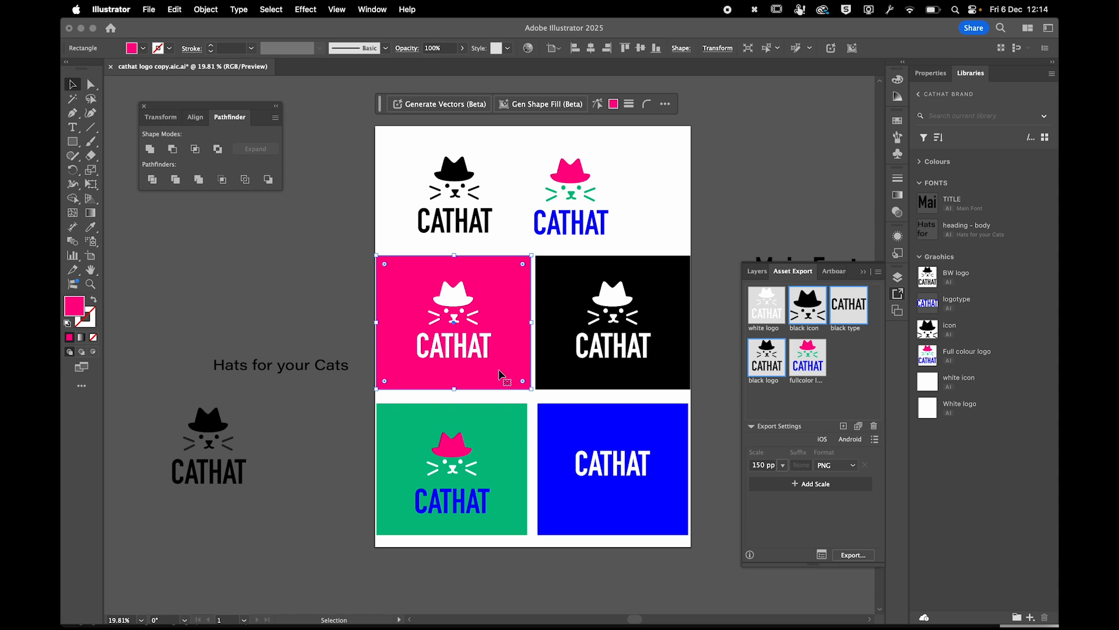
{"action": "left_click", "coordinate": [561, 439]}
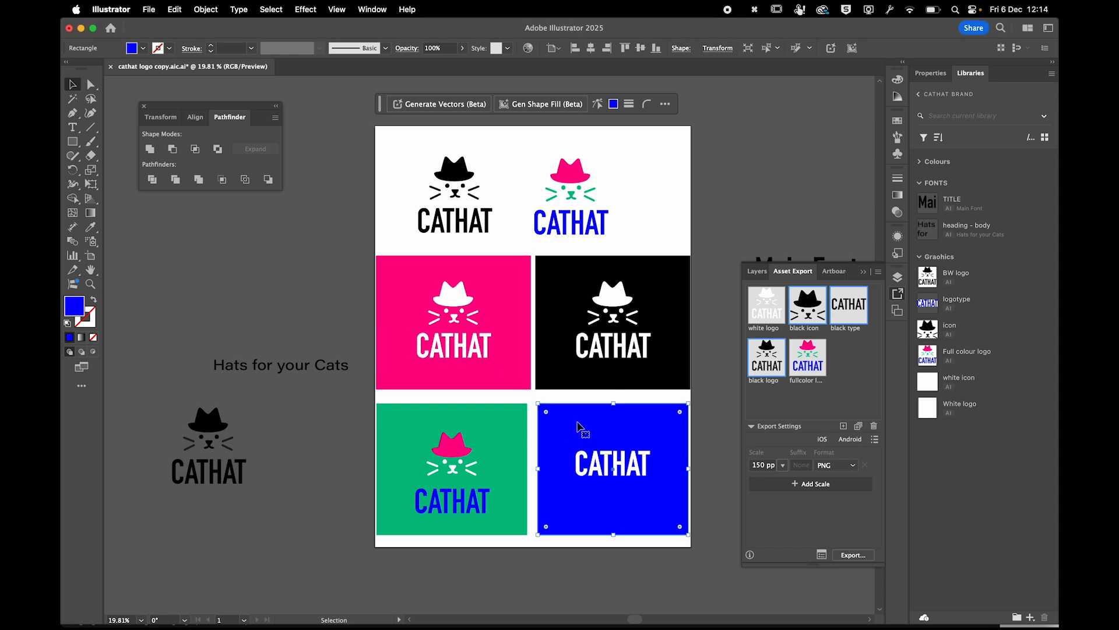
{"action": "double_click", "coordinate": [75, 308]}
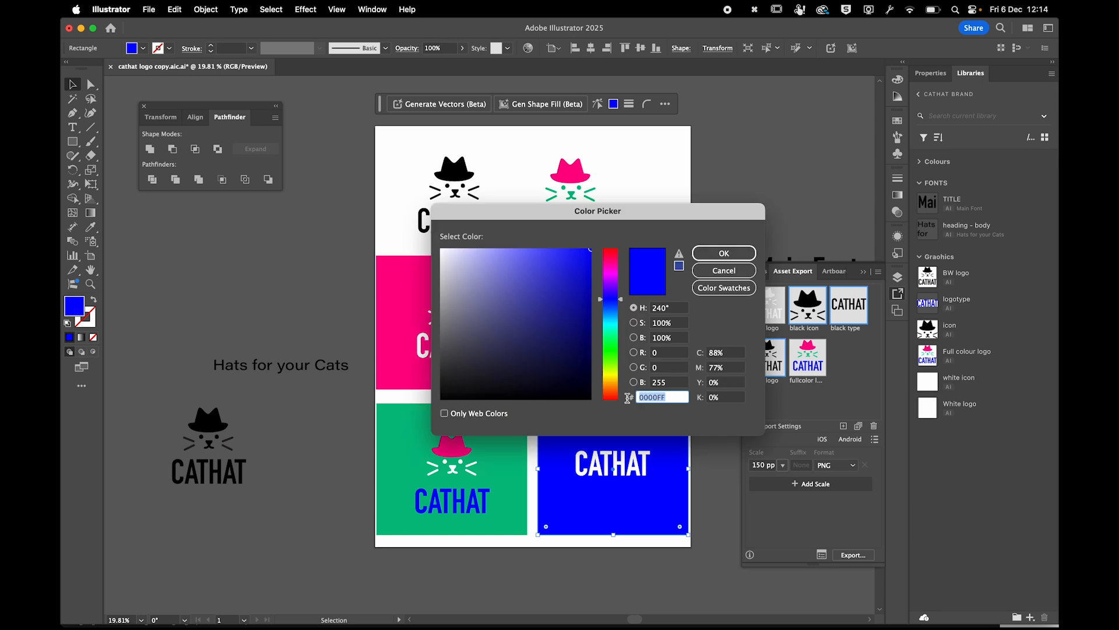
{"action": "key", "text": "super+c"}
{"action": "left_click", "coordinate": [714, 255]}
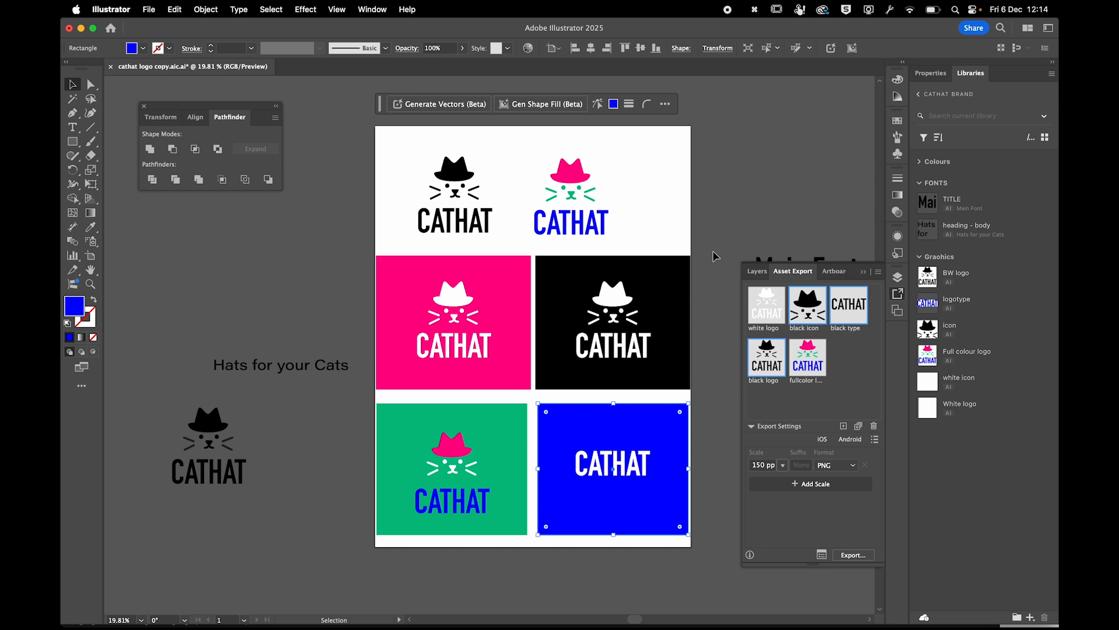
Return to Photoshop and set the gradient's black stop to the copied blue 0000FF.
{"action": "key", "text": "super+Tab"}
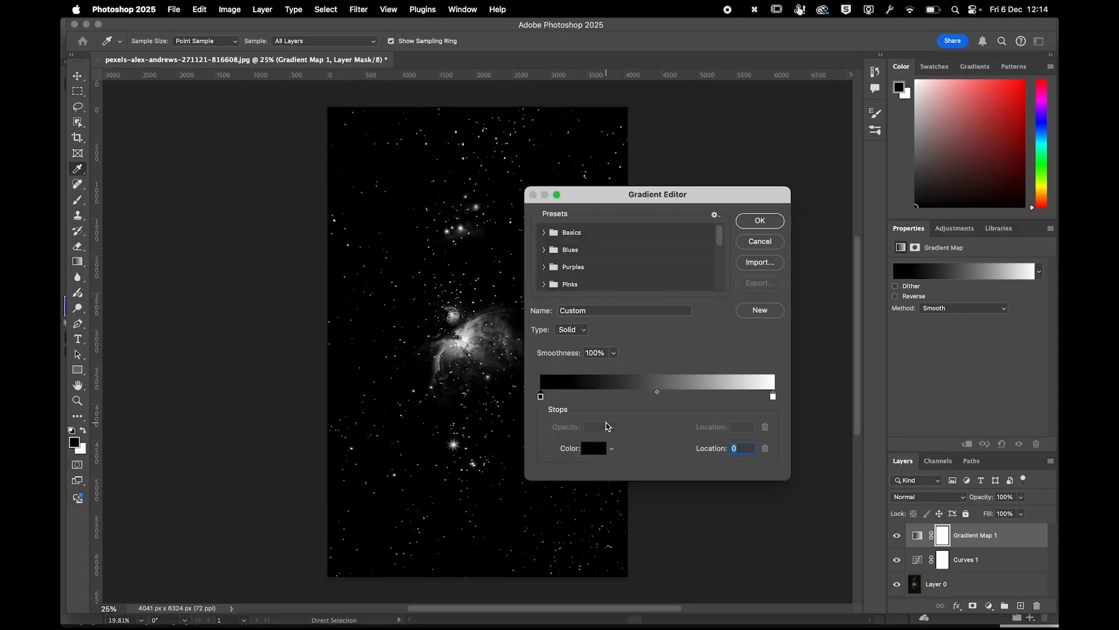
{"action": "left_click", "coordinate": [594, 449]}
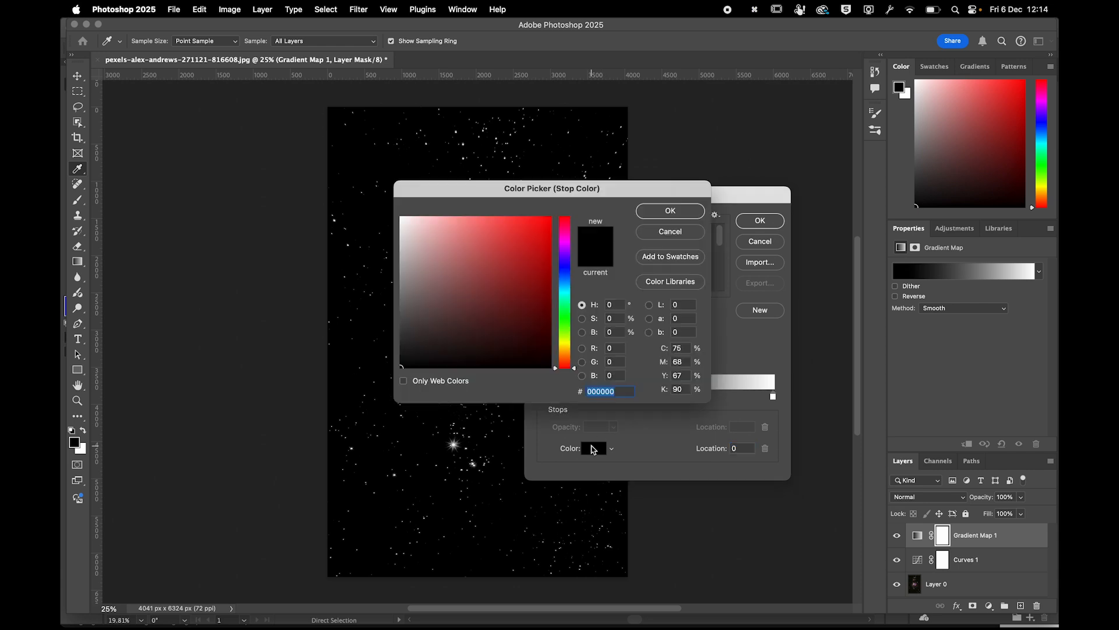
{"action": "key", "text": "super+v"}
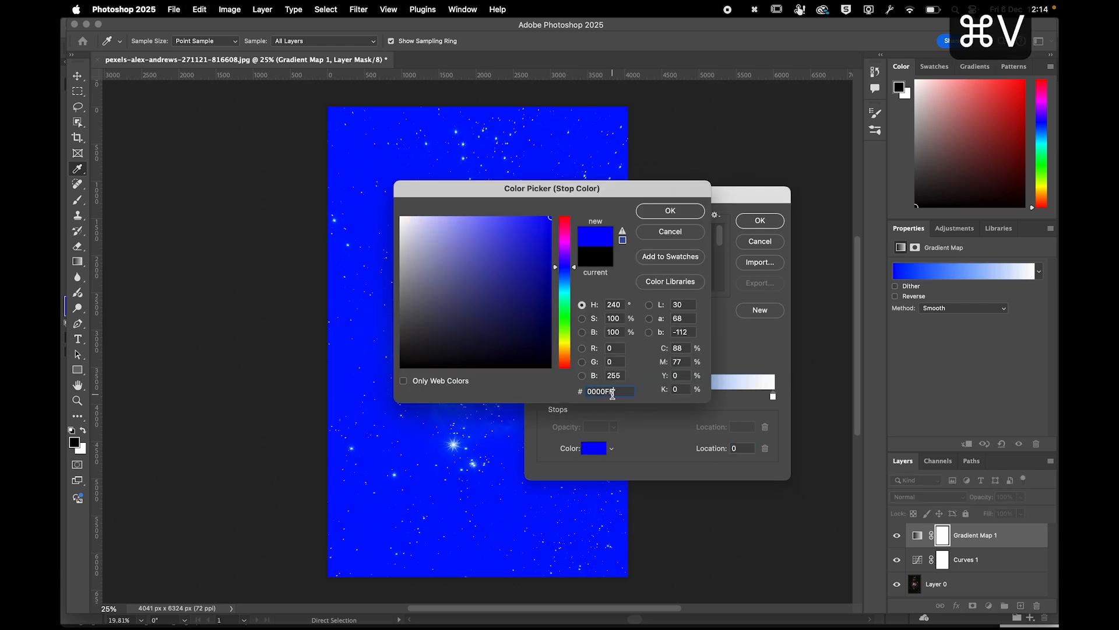
{"action": "left_click", "coordinate": [671, 210]}
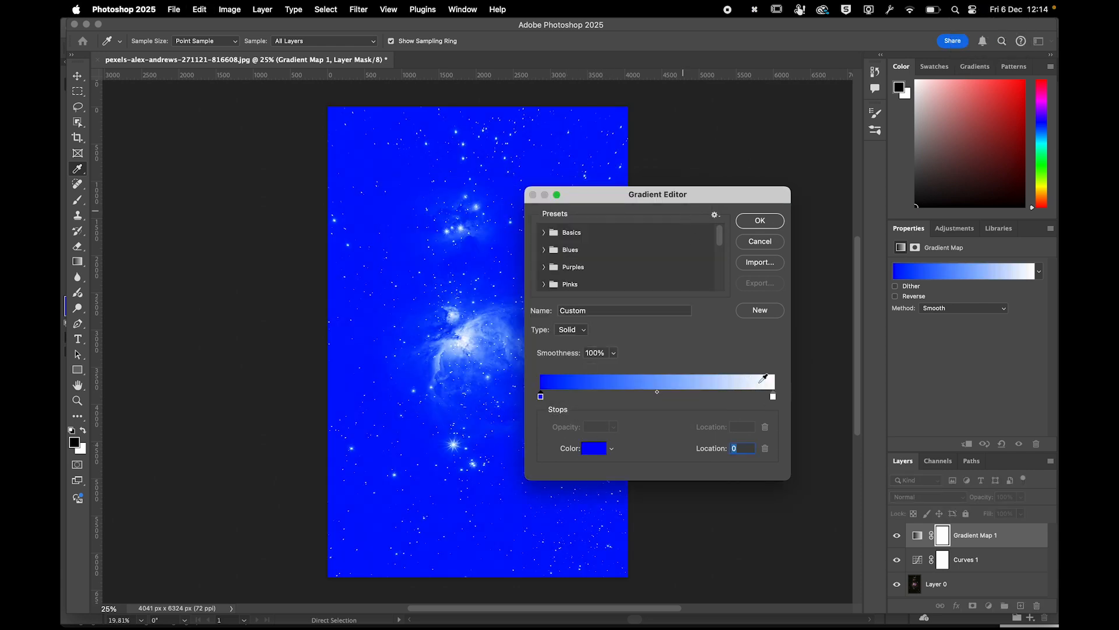
Select the gradient's white stop, then copy the hex code FF0086 from the pink rectangle's fill in Illustrator.
{"action": "key", "text": "super+Tab"}
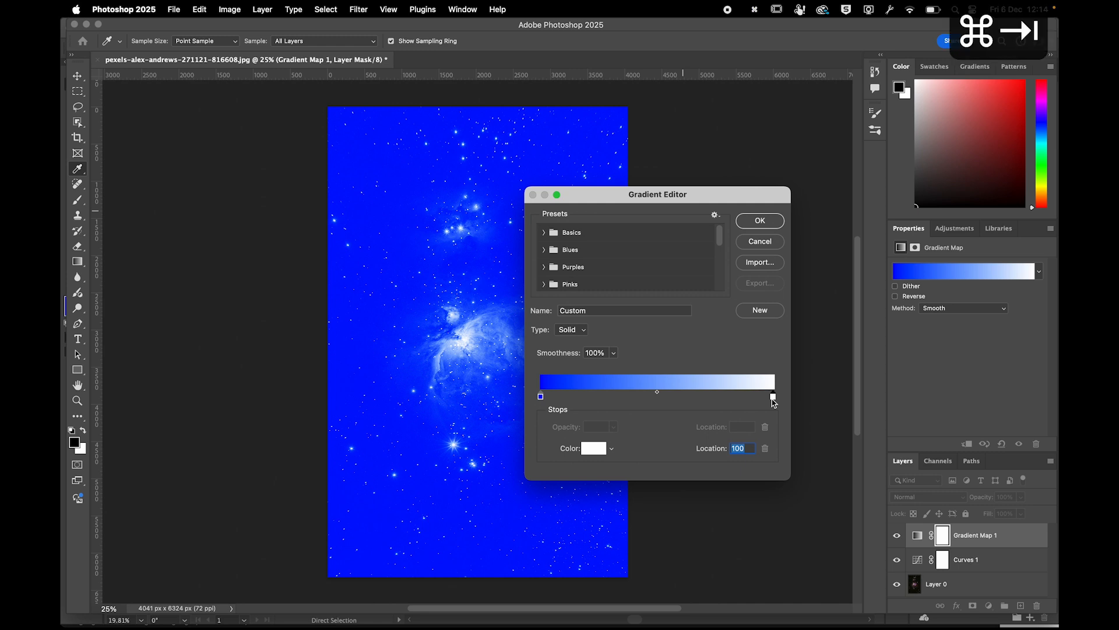
{"action": "left_click", "coordinate": [501, 383]}
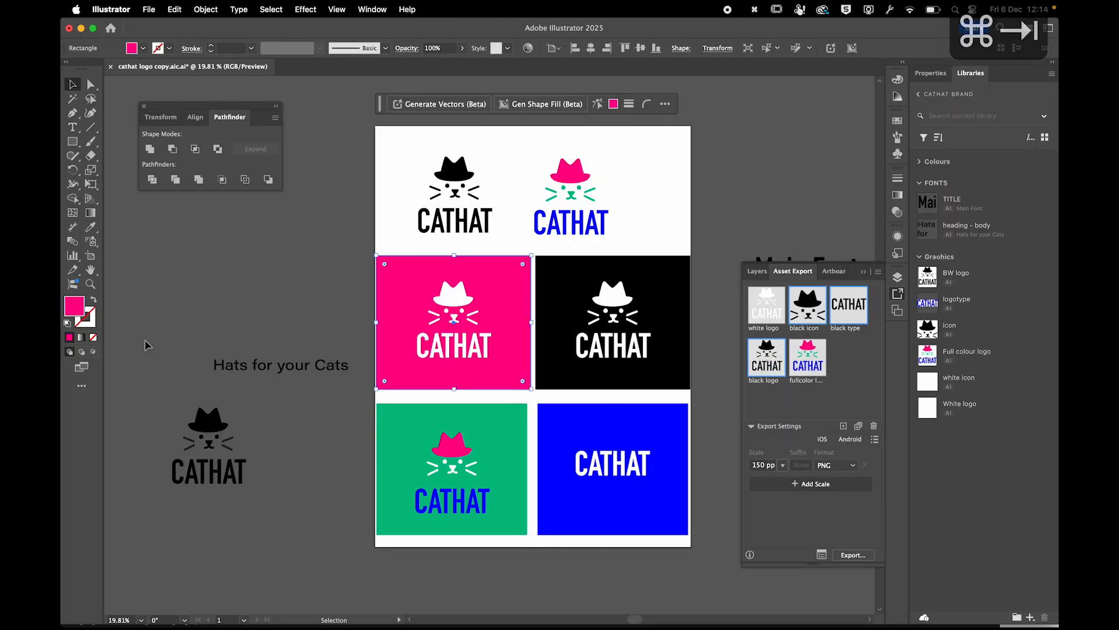
{"action": "double_click", "coordinate": [74, 306]}
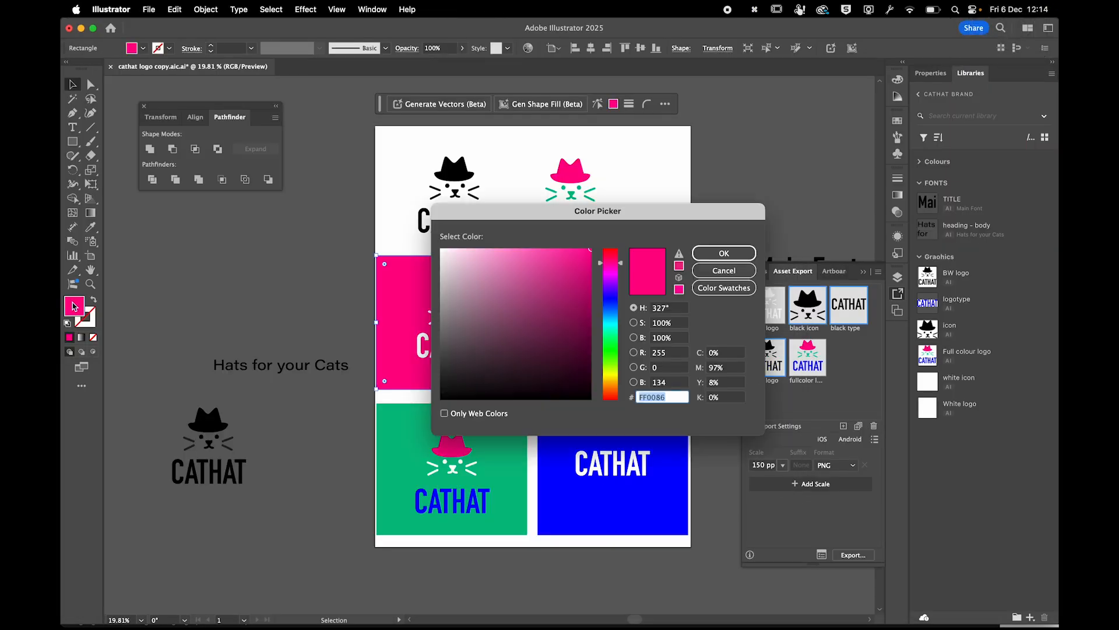
{"action": "key", "text": "super+c"}
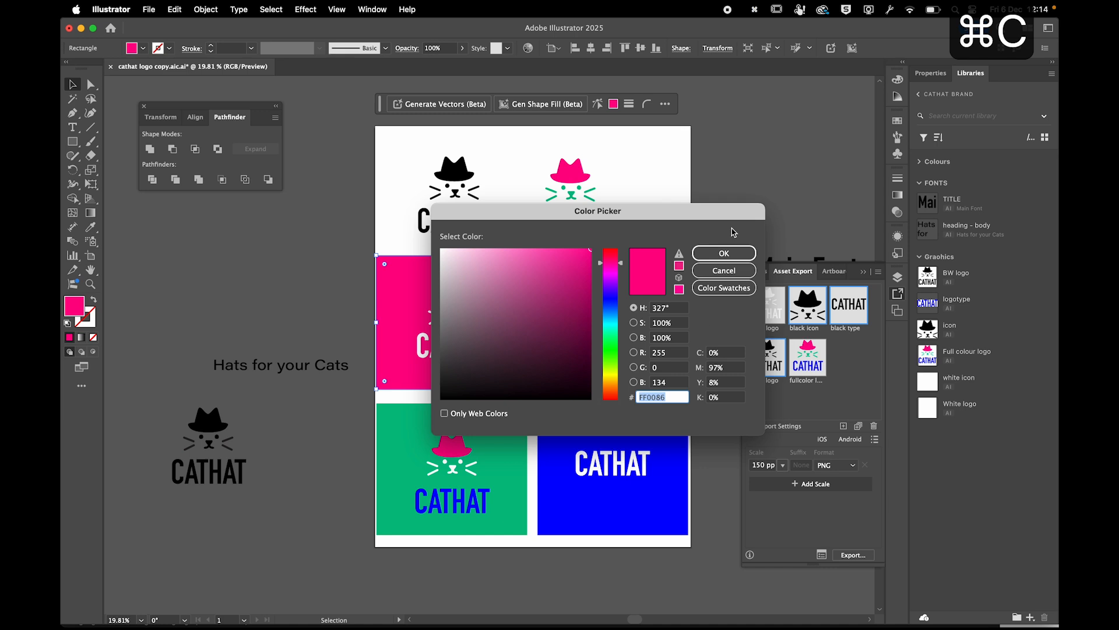
{"action": "left_click", "coordinate": [724, 253]}
Back in Photoshop, set the gradient's white stop to the copied pink FF0086 and accept the blue-to-pink gradient.
{"action": "key", "text": "super+Tab"}
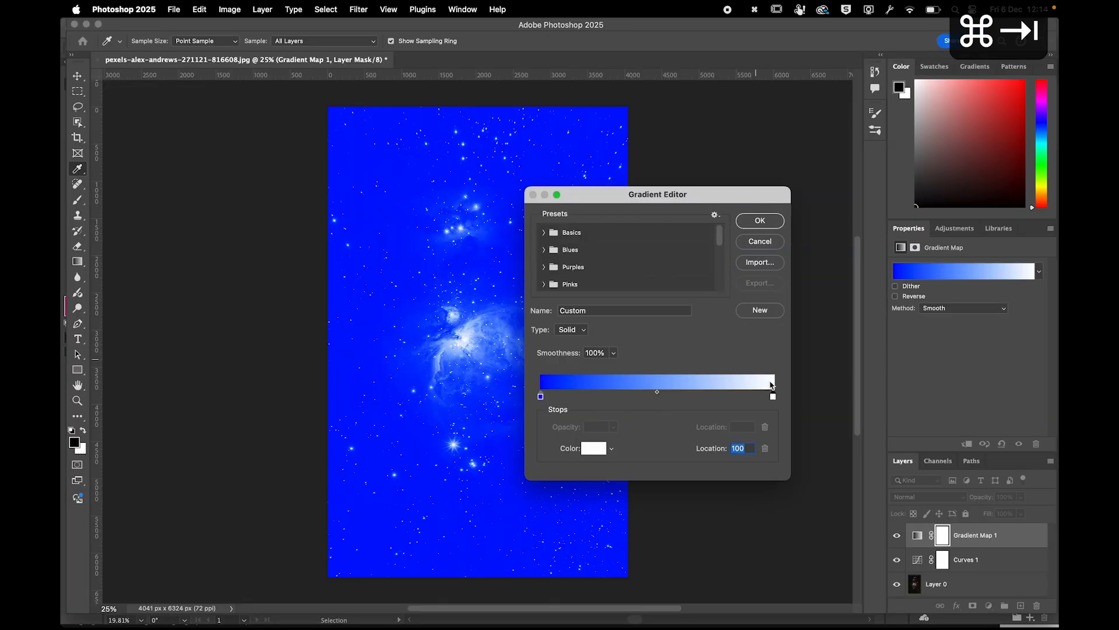
{"action": "left_click", "coordinate": [593, 448]}
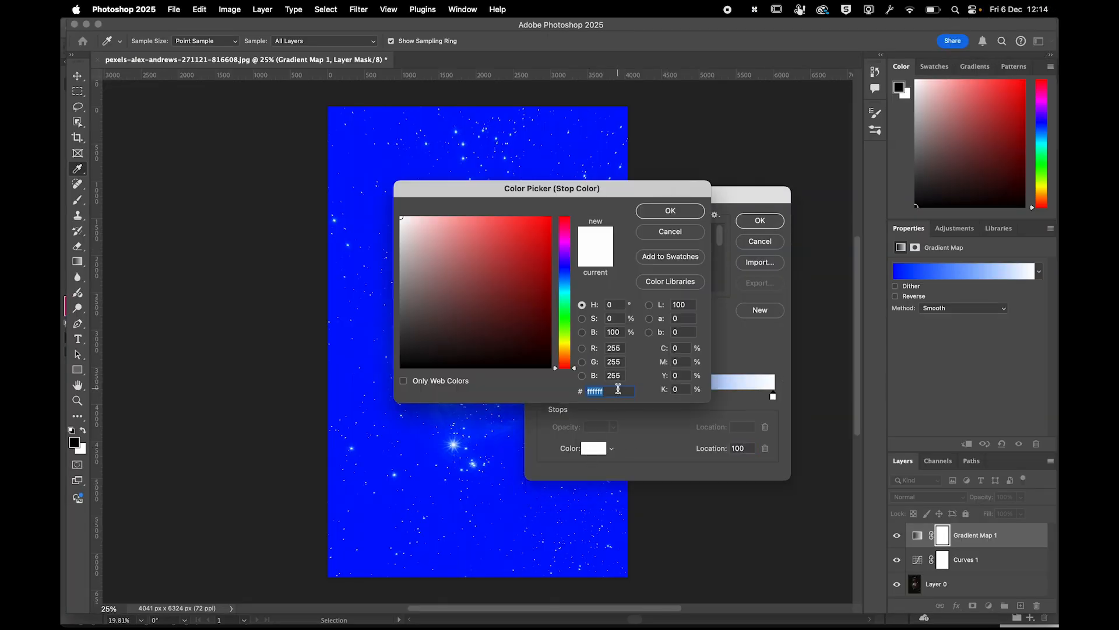
{"action": "key", "text": "super+v"}
{"action": "left_click", "coordinate": [688, 213]}
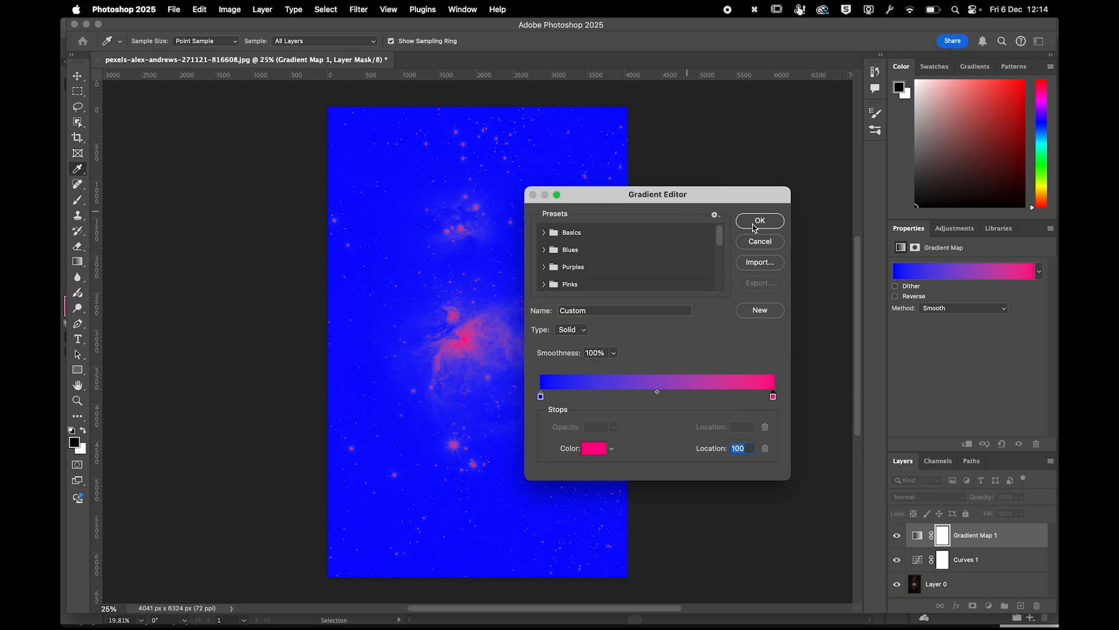
{"action": "left_click", "coordinate": [760, 220]}
Save the recoloured image in Photoshop format as spacebackground.psd in the CATHAT folder, with Maximize Compatibility on.
{"action": "left_click", "coordinate": [178, 10]}
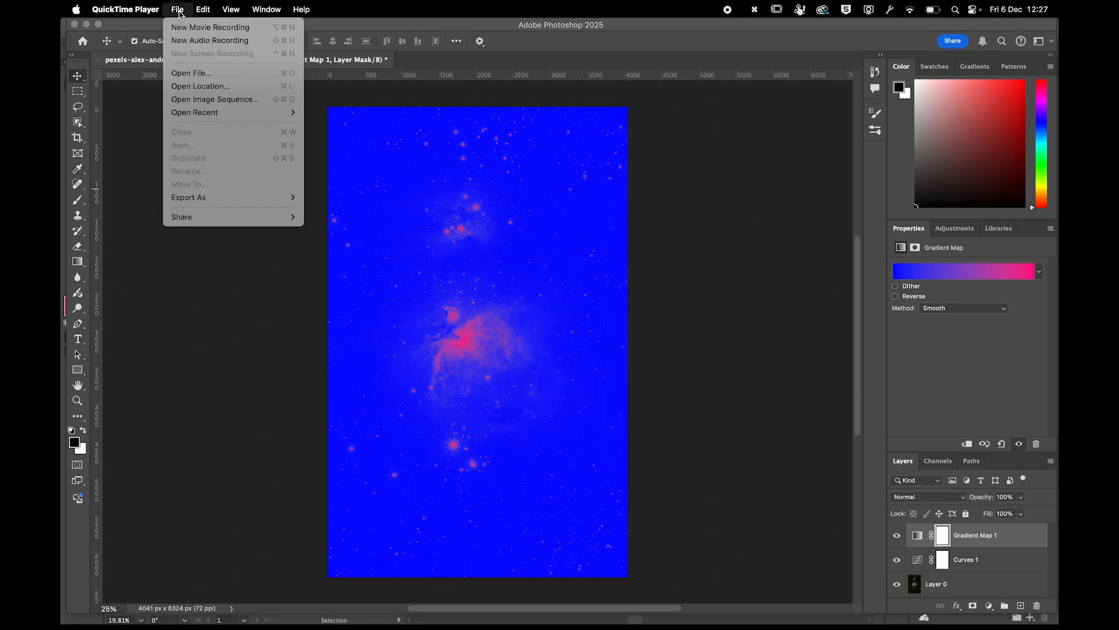
{"action": "mouse_move", "coordinate": [150, 8]}
{"action": "left_click", "coordinate": [194, 194]}
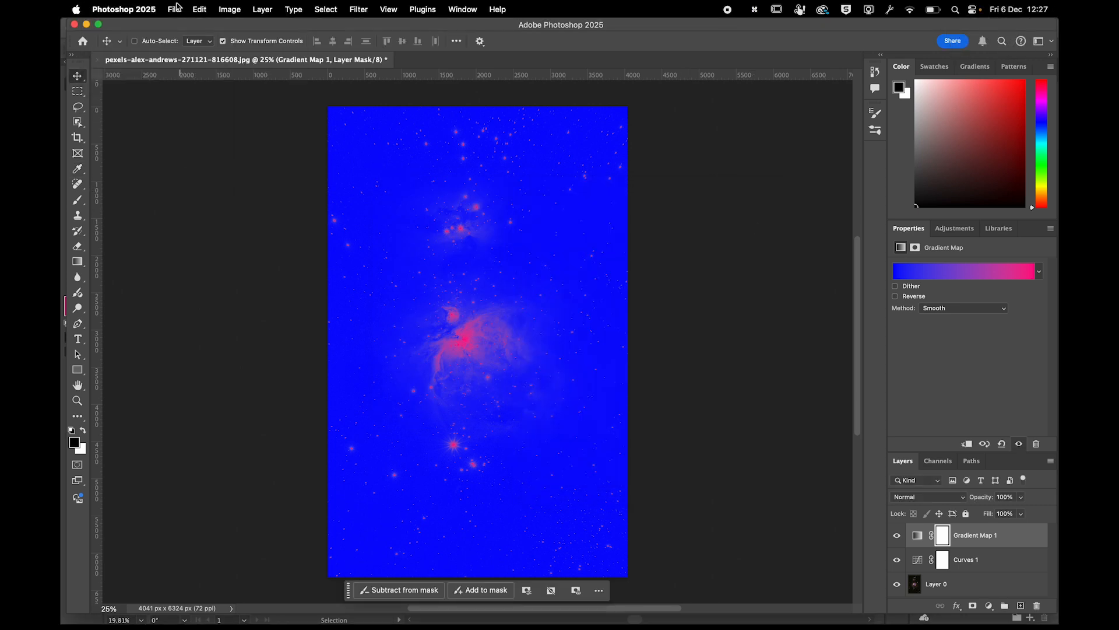
{"action": "left_click", "coordinate": [173, 10]}
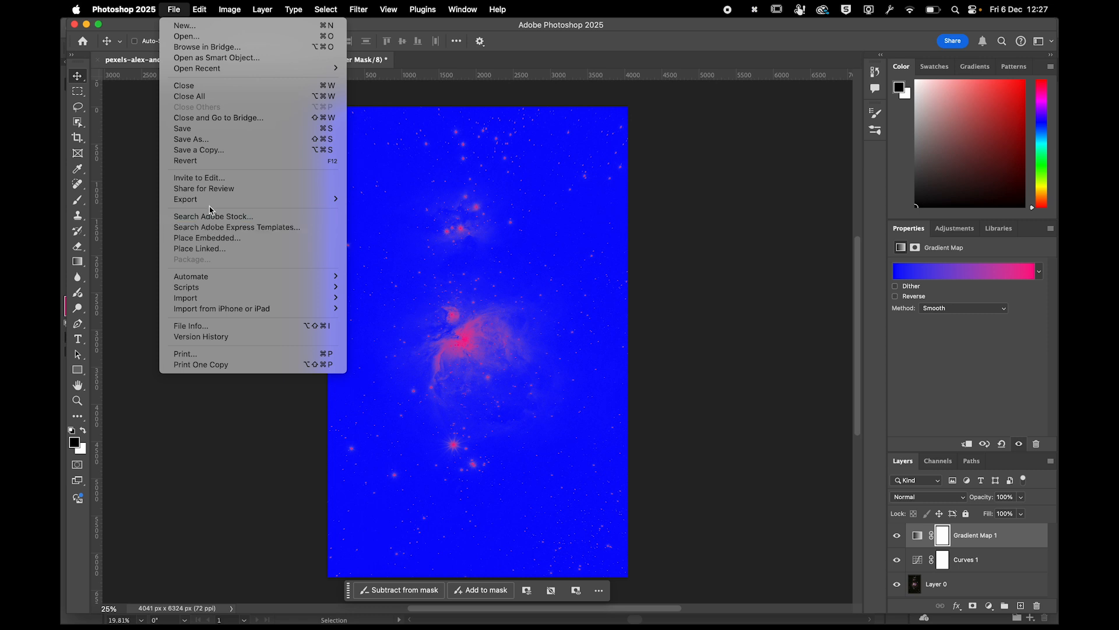
{"action": "left_click", "coordinate": [188, 135]}
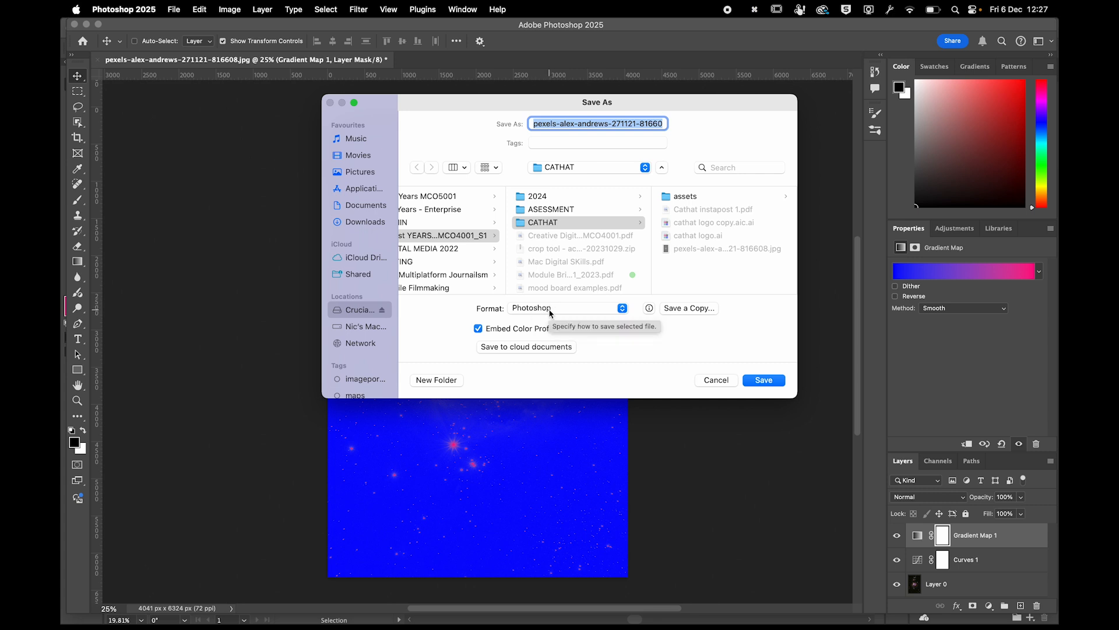
{"action": "type", "text": "spacebackground.psd"}
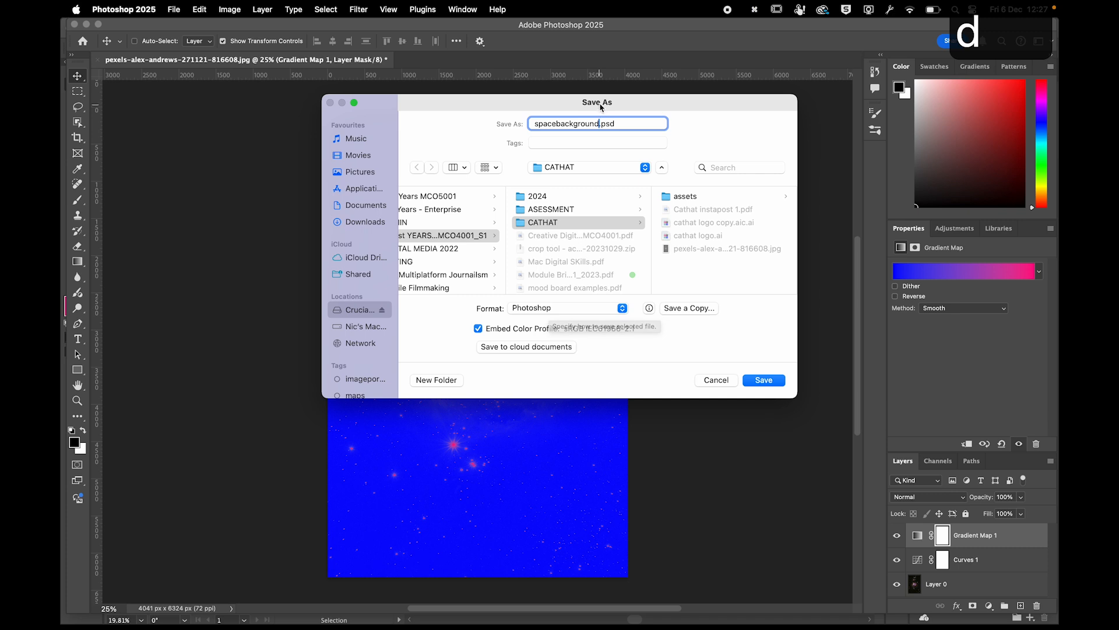
{"action": "key", "text": "Return"}
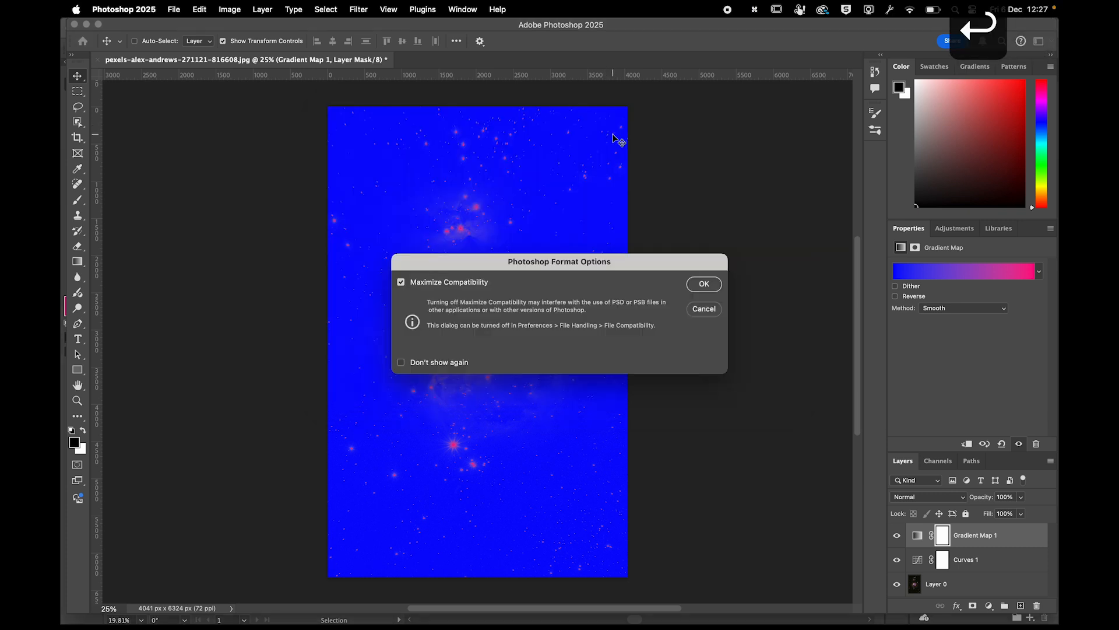
{"action": "left_click", "coordinate": [693, 285]}
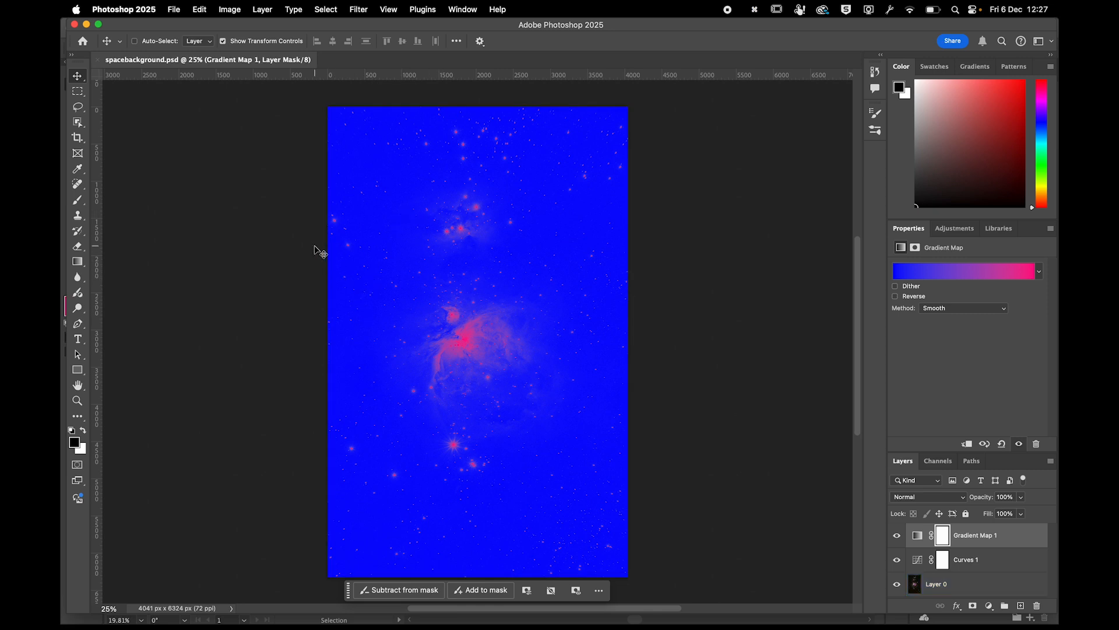
Set up an export of the recoloured nebula image in JPG format and proceed to saving the file.
{"action": "left_click", "coordinate": [173, 9]}
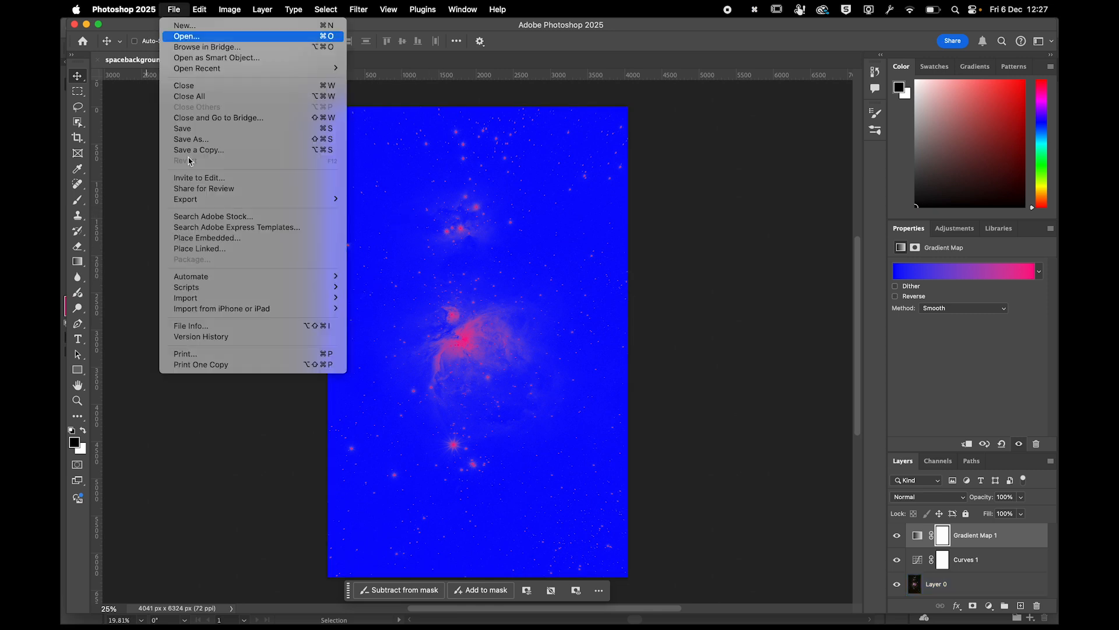
{"action": "mouse_move", "coordinate": [195, 202]}
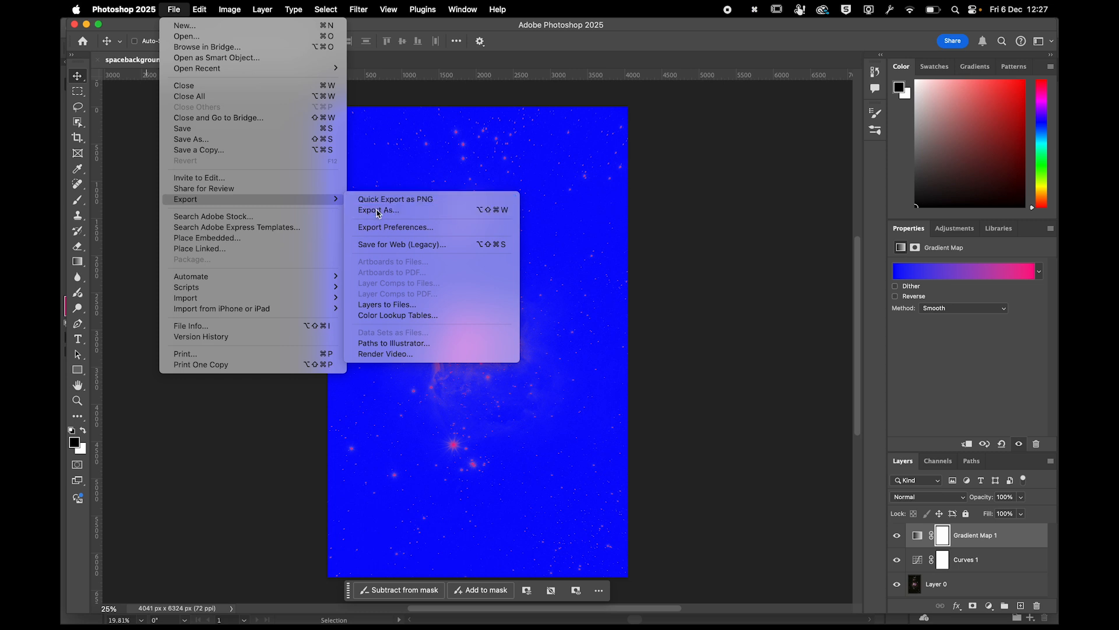
{"action": "left_click", "coordinate": [379, 211]}
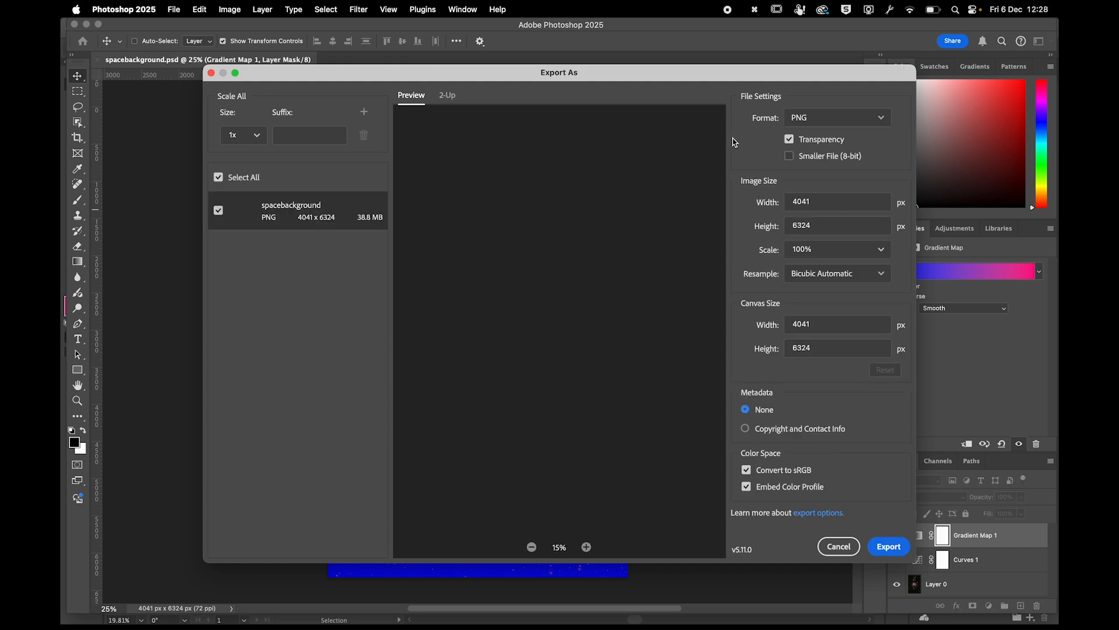
{"action": "left_click", "coordinate": [800, 118]}
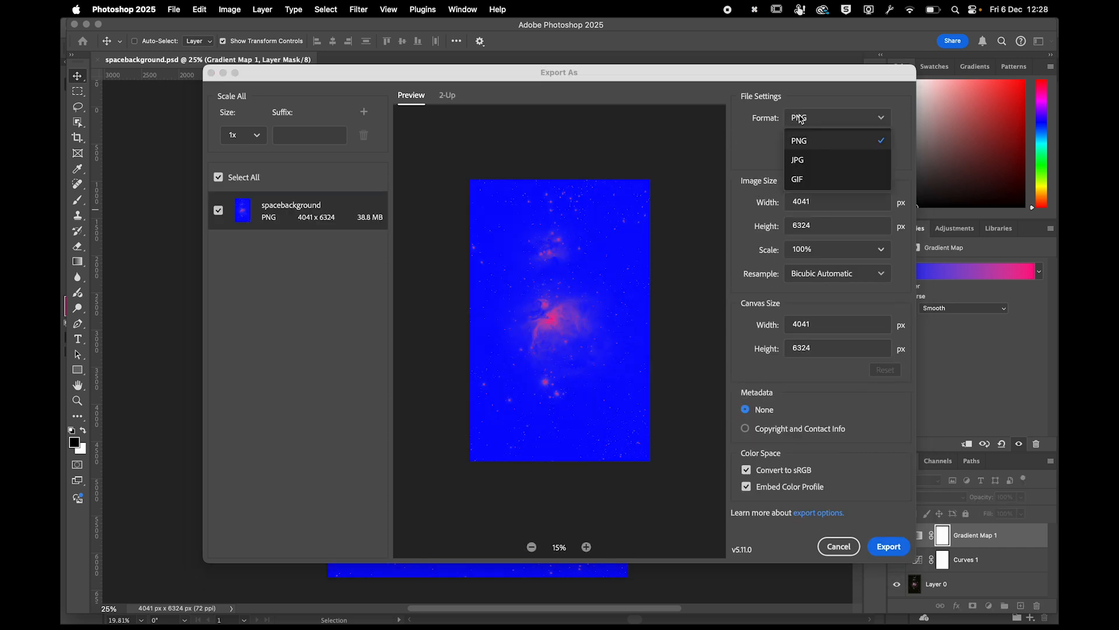
{"action": "left_click", "coordinate": [803, 159]}
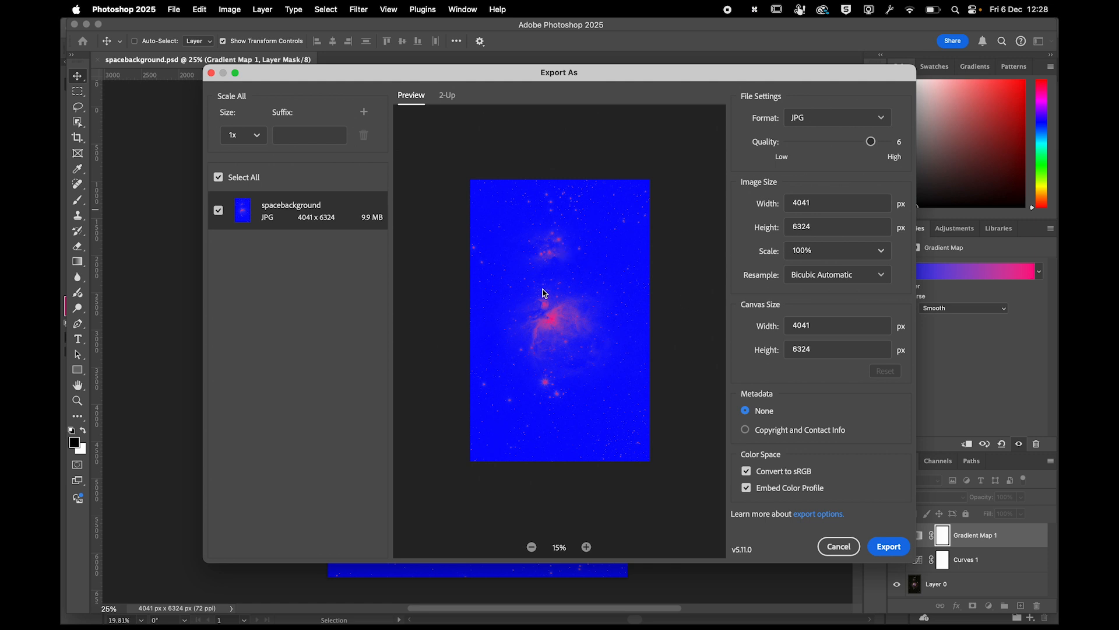
{"action": "left_click", "coordinate": [886, 546]}
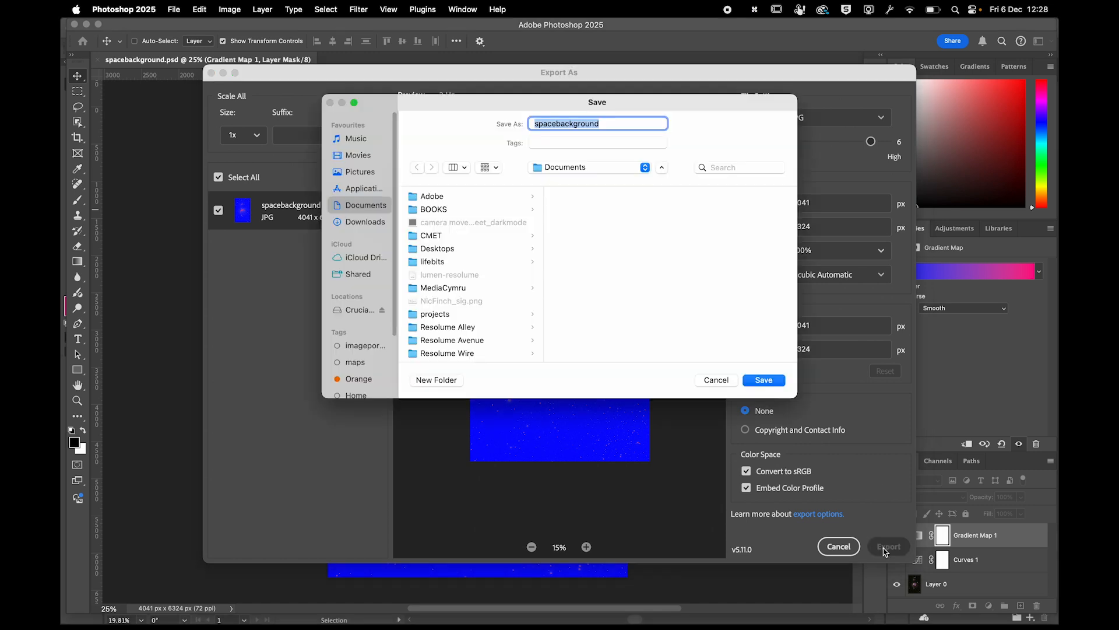
Save the JPG export as spacebackground in the CATHAT folder, inside the BA 1st YEARS folder of CARDIFFMET.
{"action": "left_click", "coordinate": [344, 310]}
{"action": "left_click", "coordinate": [430, 221]}
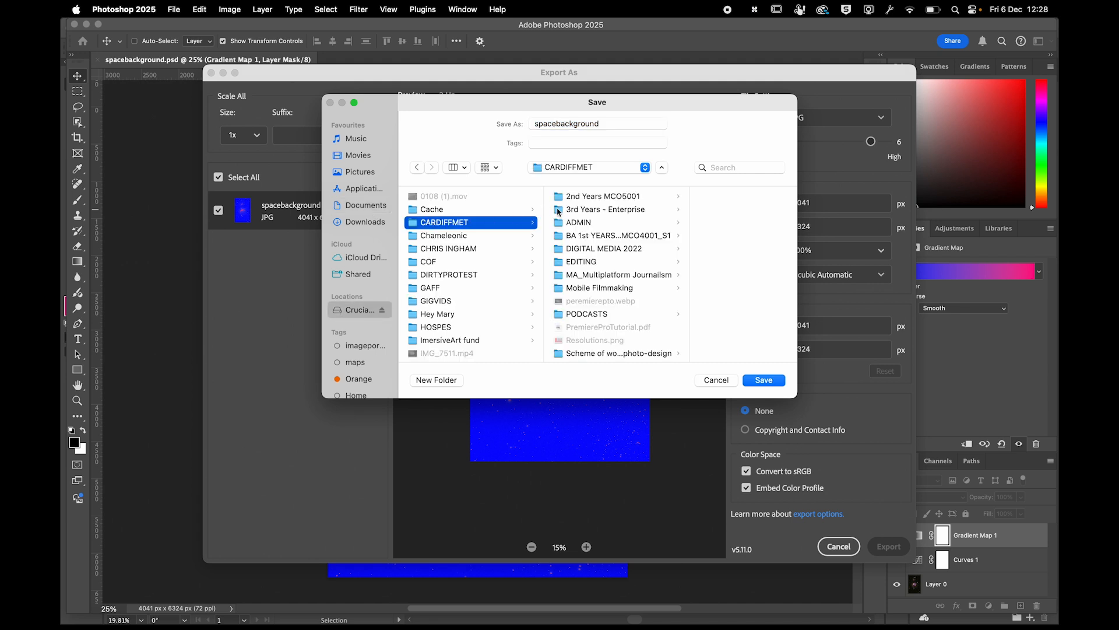
{"action": "left_click", "coordinate": [582, 237]}
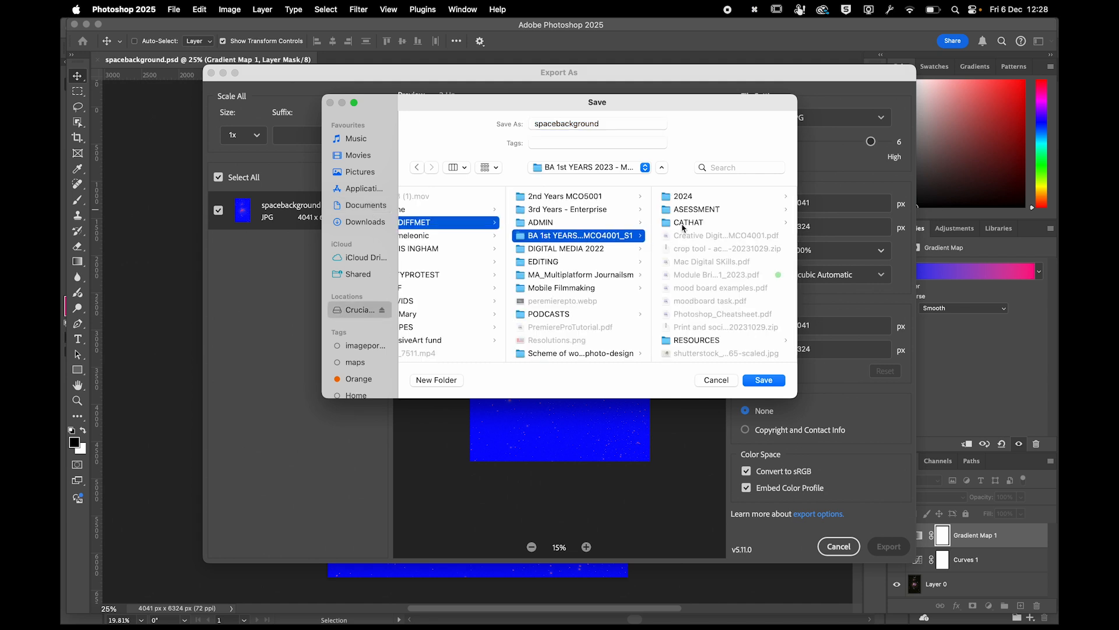
{"action": "left_click", "coordinate": [687, 201]}
{"action": "left_click", "coordinate": [595, 209]}
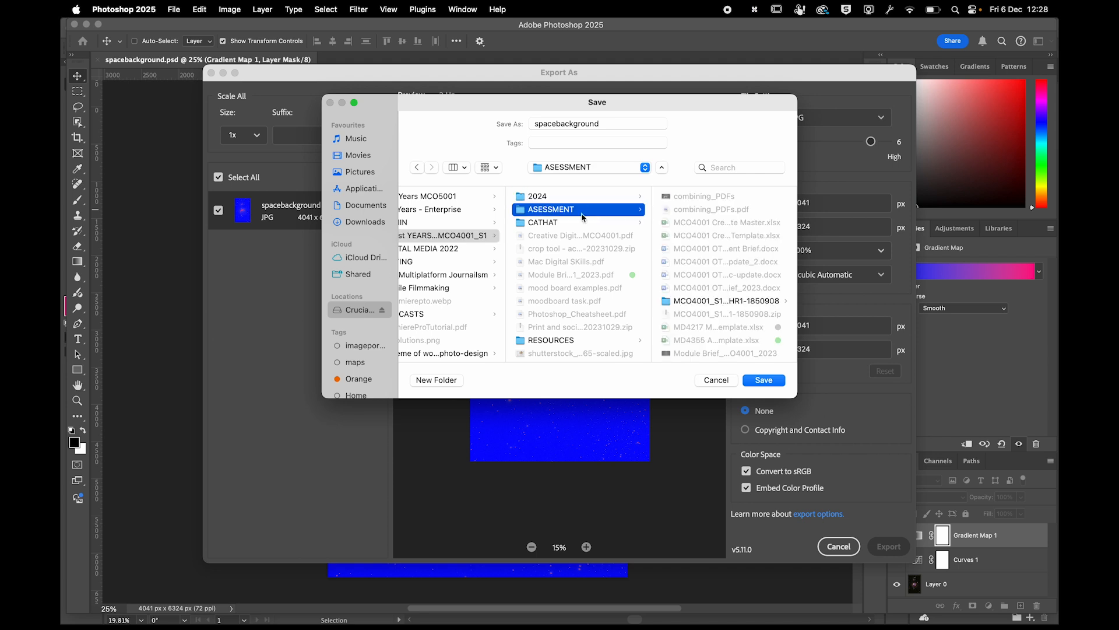
{"action": "left_click", "coordinate": [580, 222]}
{"action": "left_click", "coordinate": [681, 197]}
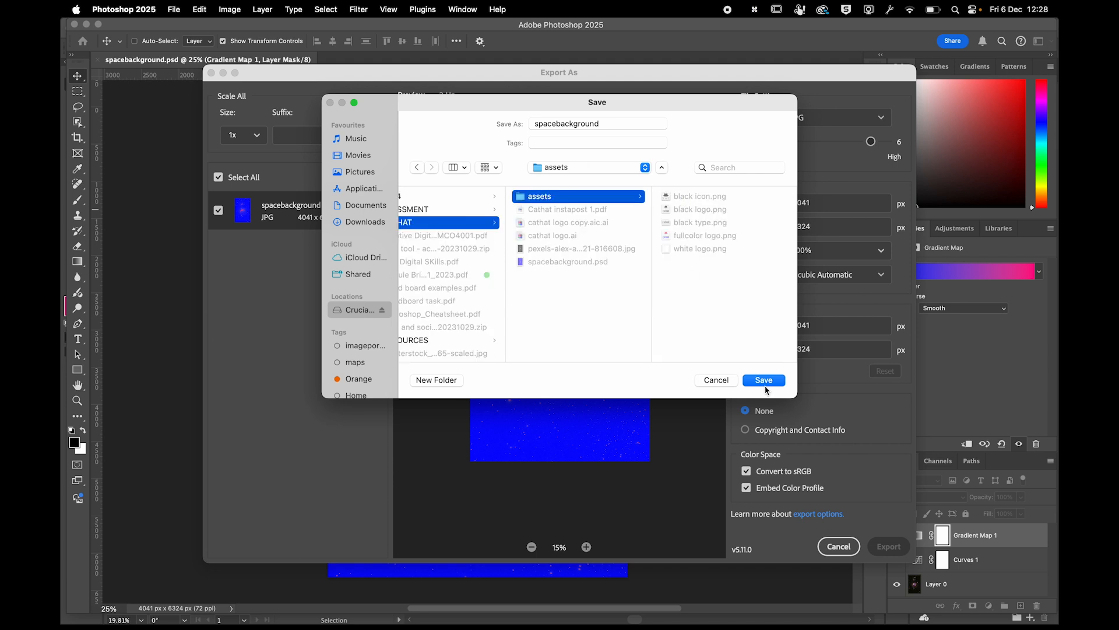
{"action": "left_click", "coordinate": [582, 302]}
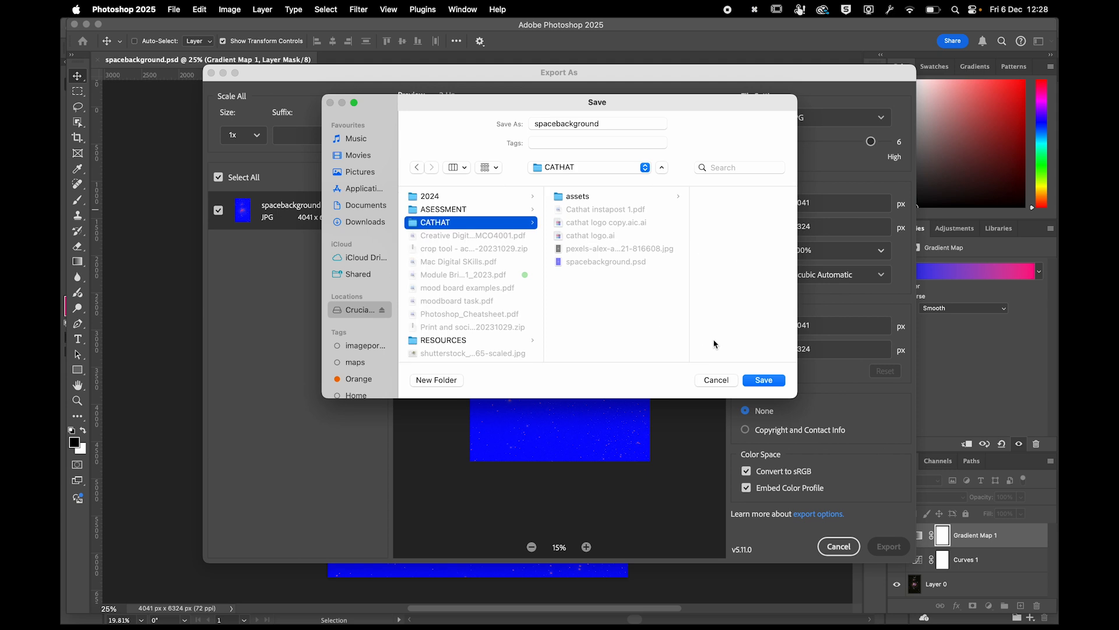
{"action": "left_click", "coordinate": [754, 379]}
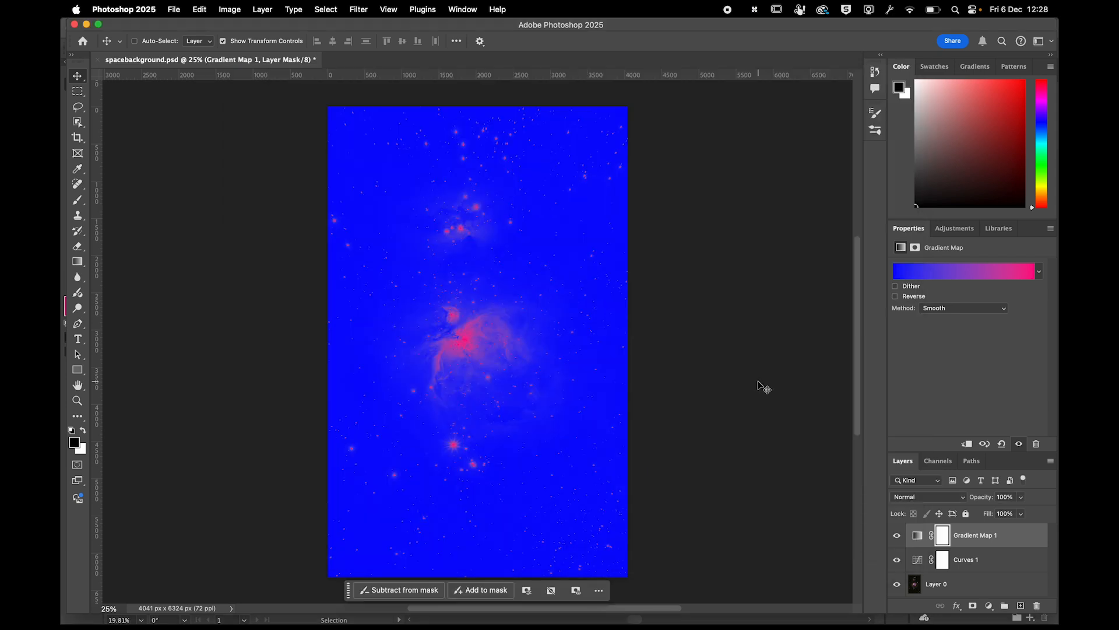
{"action": "left_click", "coordinate": [174, 9]}
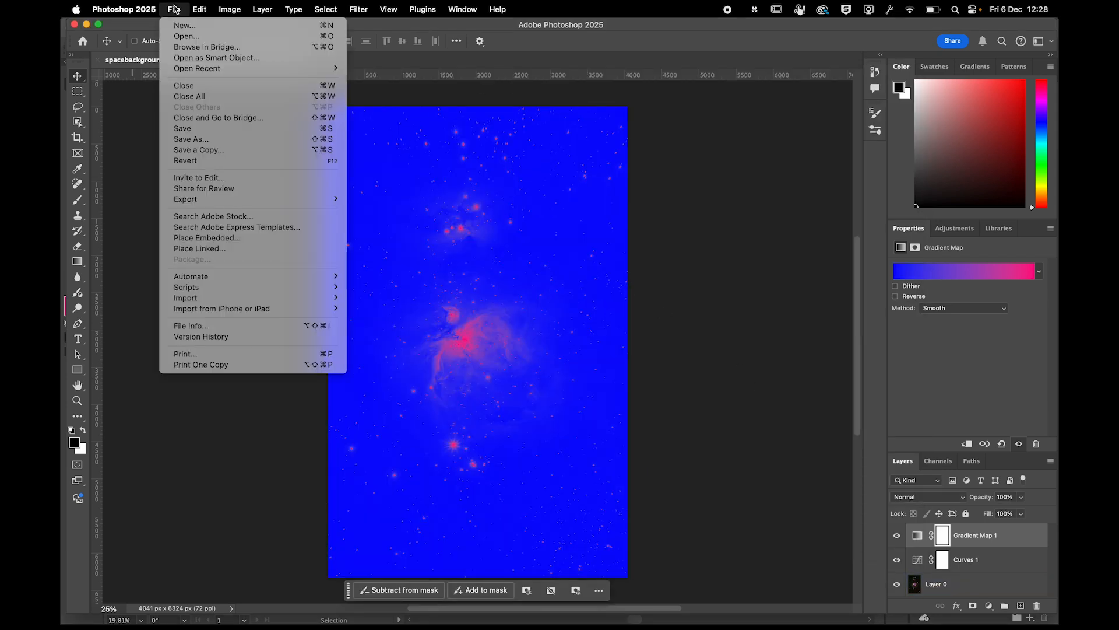
{"action": "left_click", "coordinate": [190, 153]}
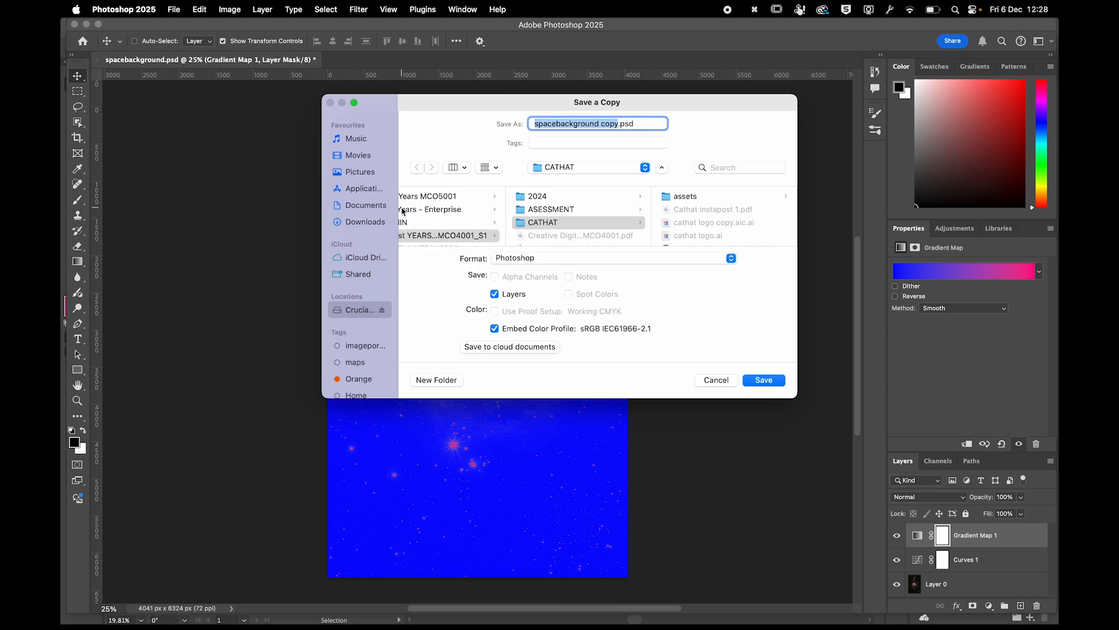
{"action": "left_click", "coordinate": [528, 257]}
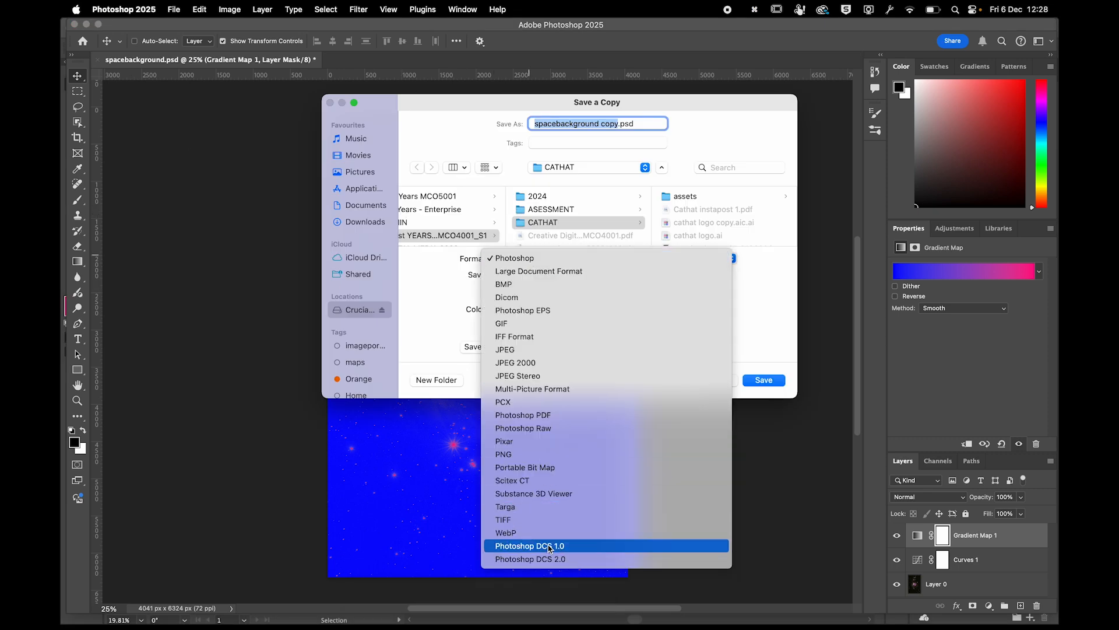
{"action": "left_click", "coordinate": [528, 350]}
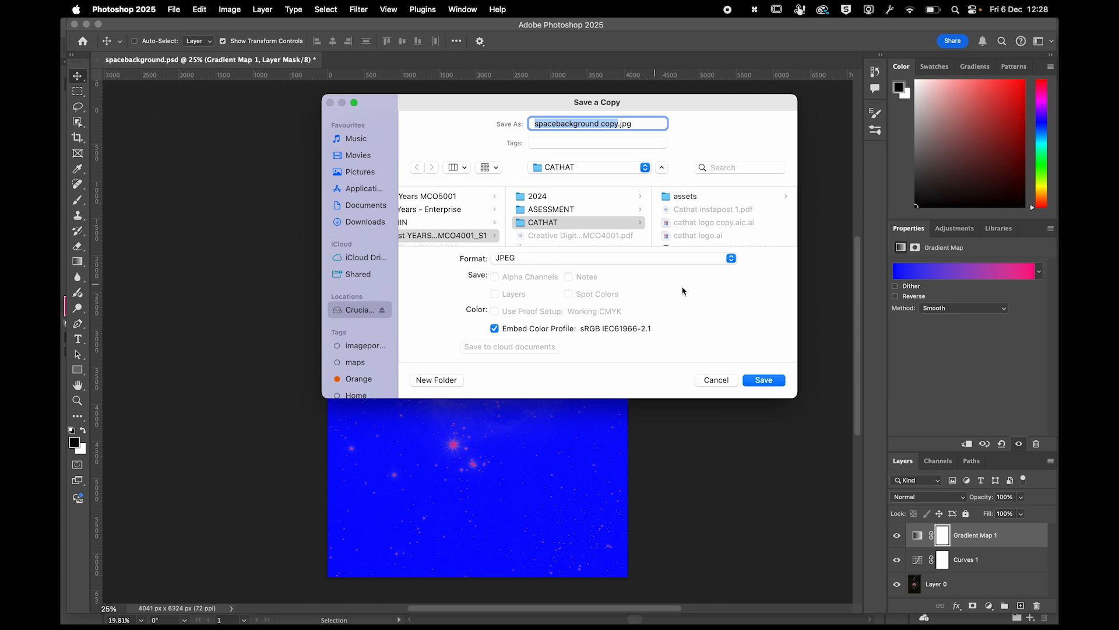
{"action": "left_click", "coordinate": [716, 379]}
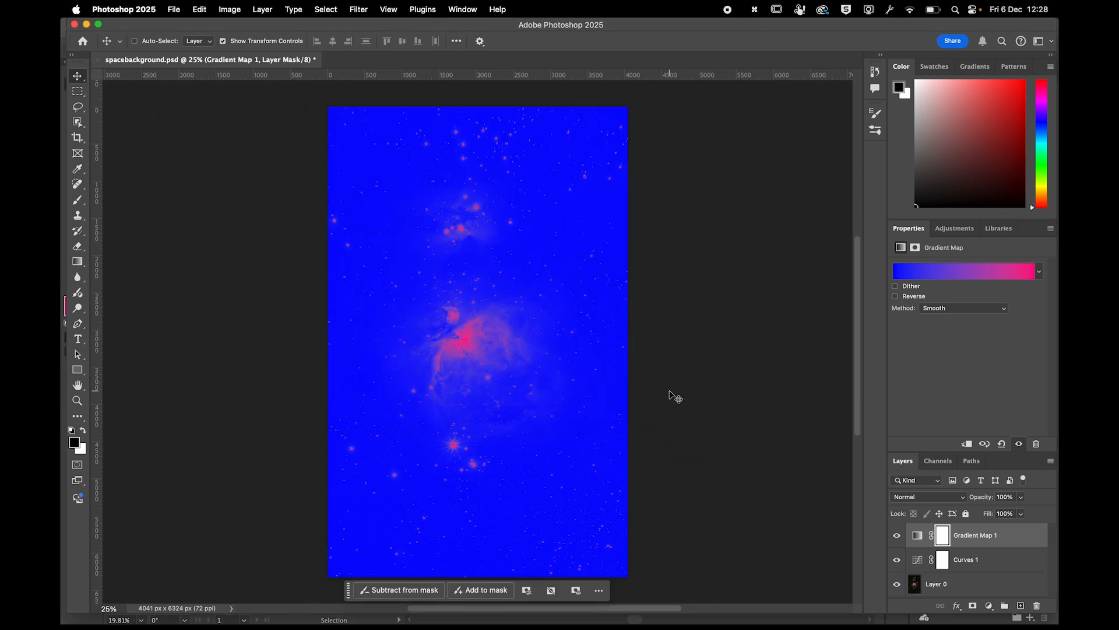
Switch to Finder and show the contents of the Crucial X8 drive in column view.
{"action": "key", "text": "super+Tab"}
{"action": "key", "text": "super+Tab"}
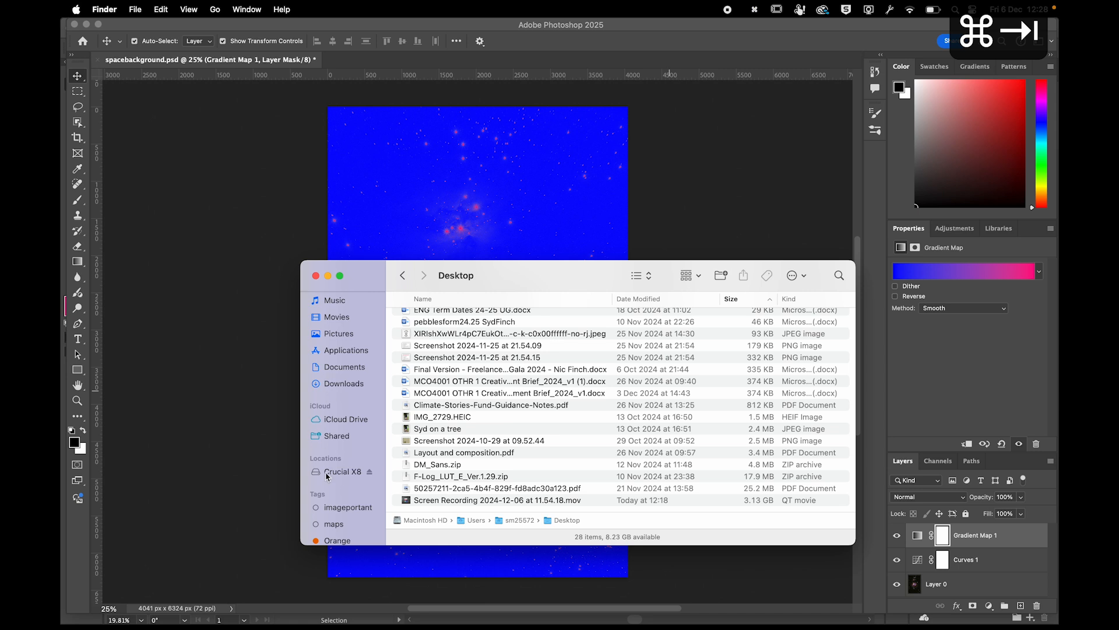
{"action": "left_click", "coordinate": [330, 473]}
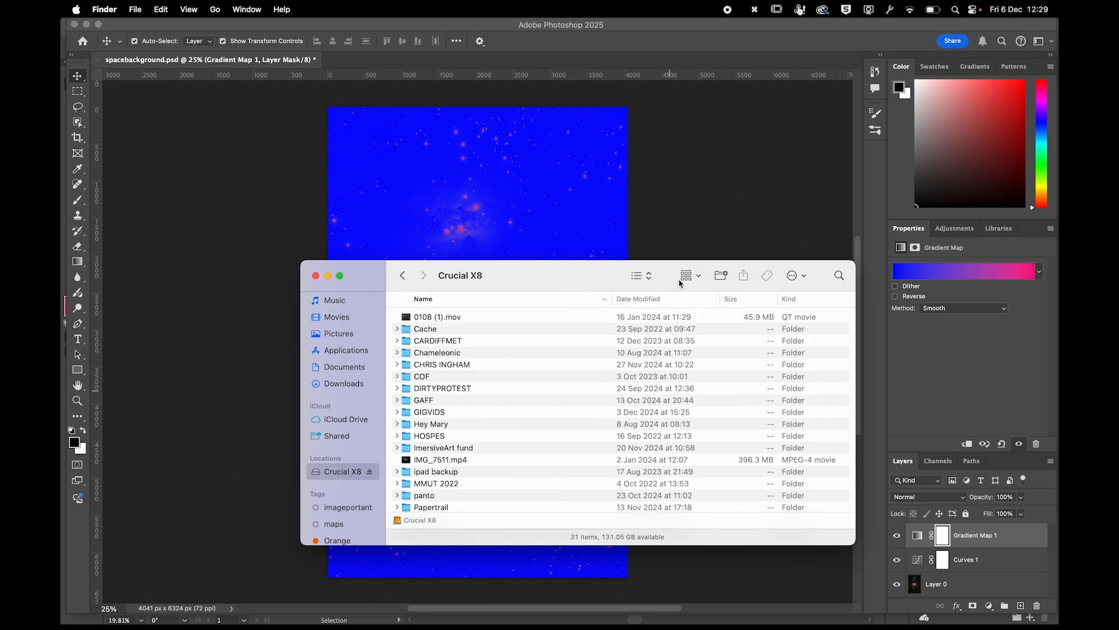
{"action": "left_click", "coordinate": [647, 276]}
{"action": "left_click", "coordinate": [643, 288]}
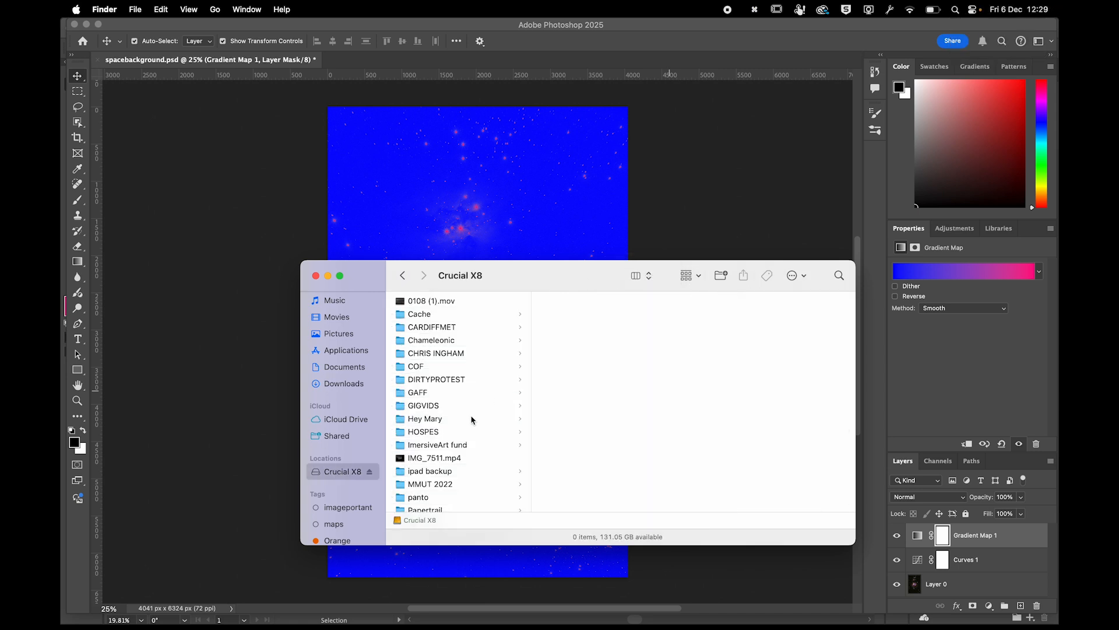
Open the CATHAT folder inside CARDIFFMET's BA 1st YEARS folder and check the saved spacebackground.jpg and spacebackground.psd files.
{"action": "left_click", "coordinate": [420, 328]}
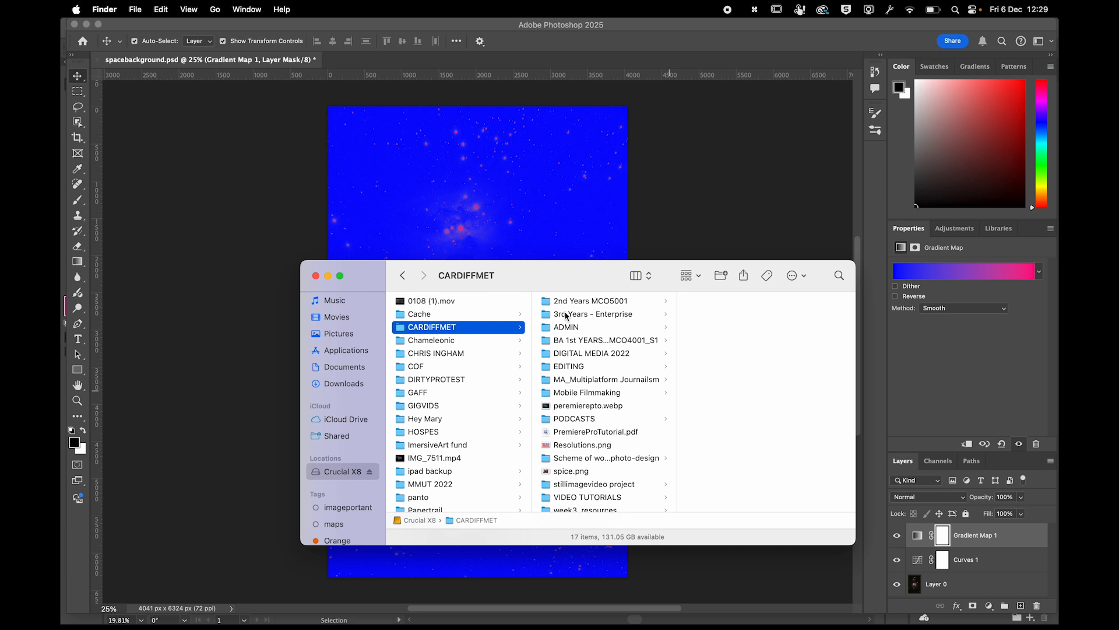
{"action": "left_click", "coordinate": [567, 342]}
{"action": "left_click", "coordinate": [711, 302]}
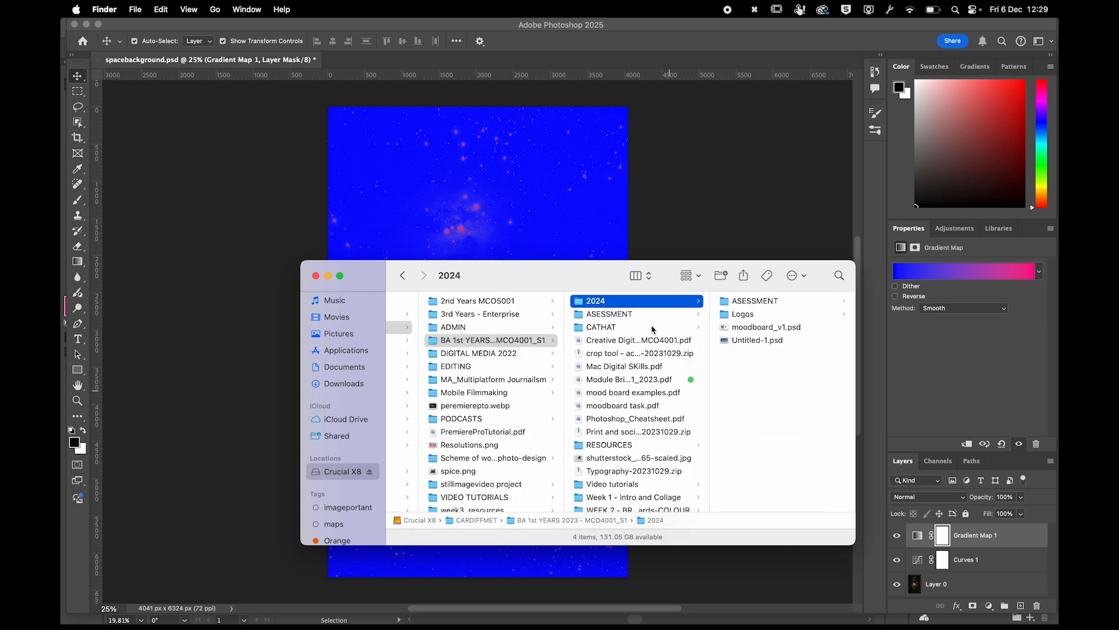
{"action": "left_click", "coordinate": [652, 327]}
{"action": "left_click", "coordinate": [744, 354]}
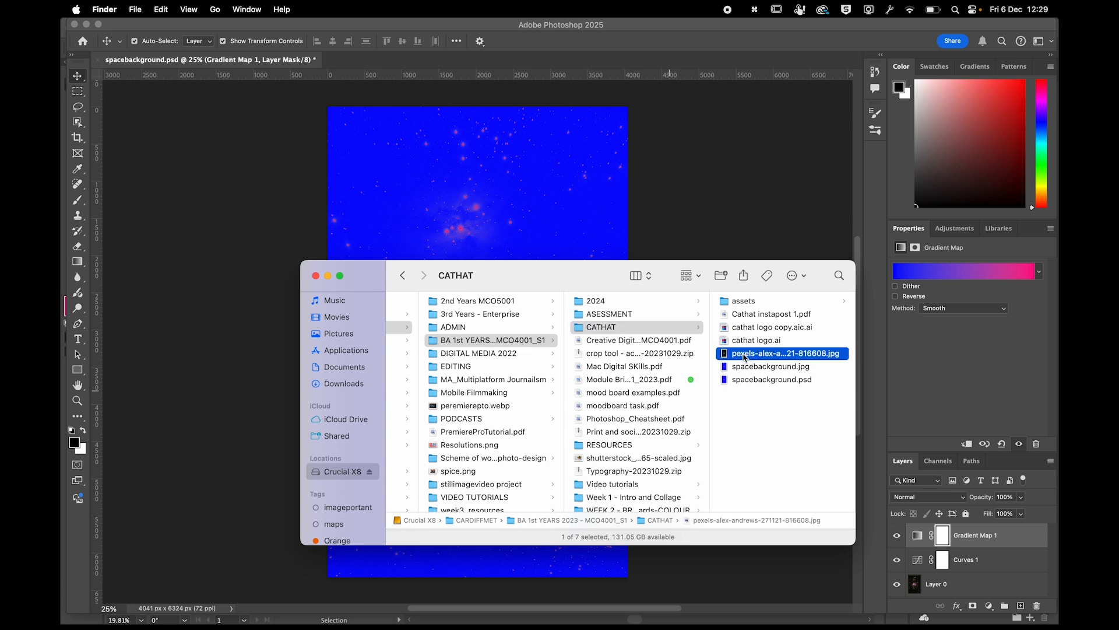
{"action": "left_click", "coordinate": [676, 367]}
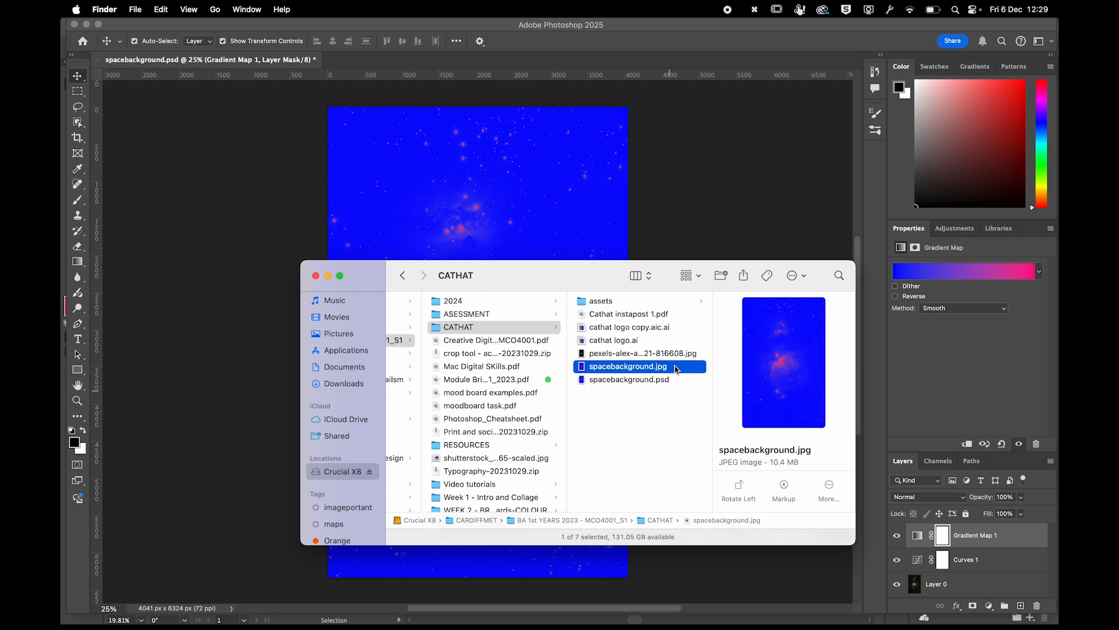
{"action": "left_click", "coordinate": [661, 380]}
{"action": "left_click", "coordinate": [650, 370]}
Switch to Adobe Express in Chrome and upload spacebackground.jpg from the CATHAT folder onto the Instagram post page.
{"action": "key", "text": "super+Tab"}
{"action": "key", "text": "super+Tab"}
{"action": "key", "text": "super+Tab"}
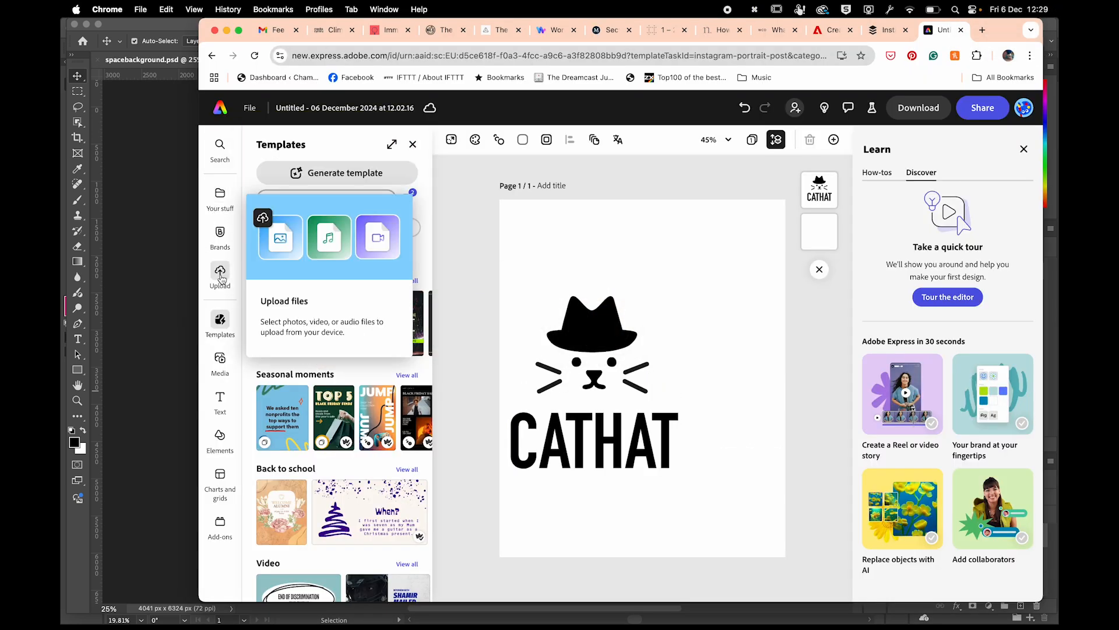
{"action": "key", "text": "super+Tab"}
{"action": "key", "text": "super+Tab"}
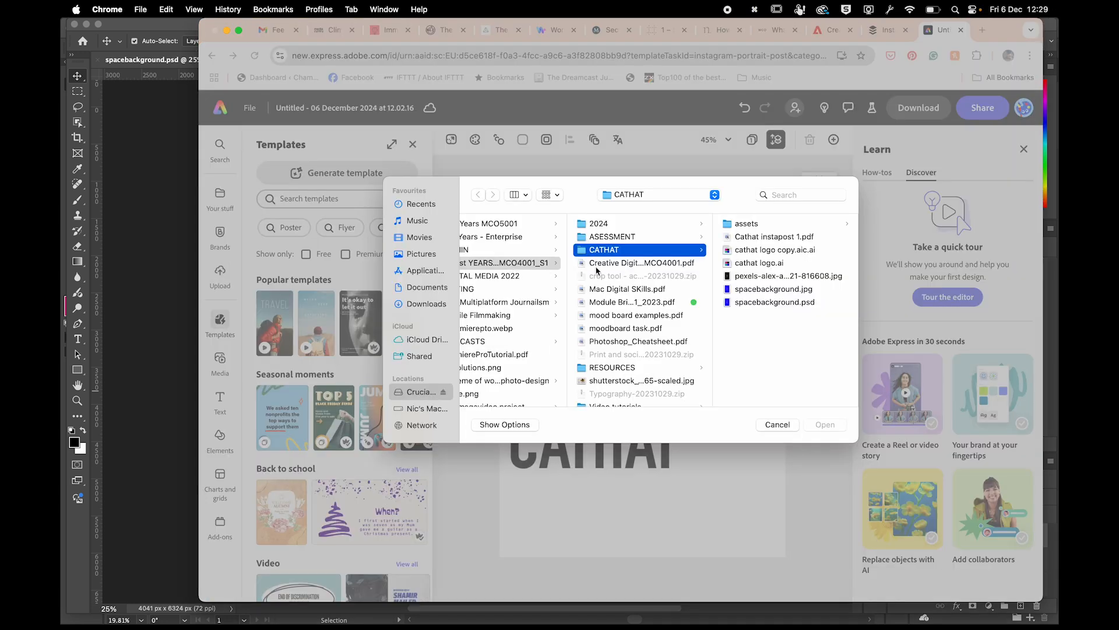
{"action": "left_click", "coordinate": [773, 289]}
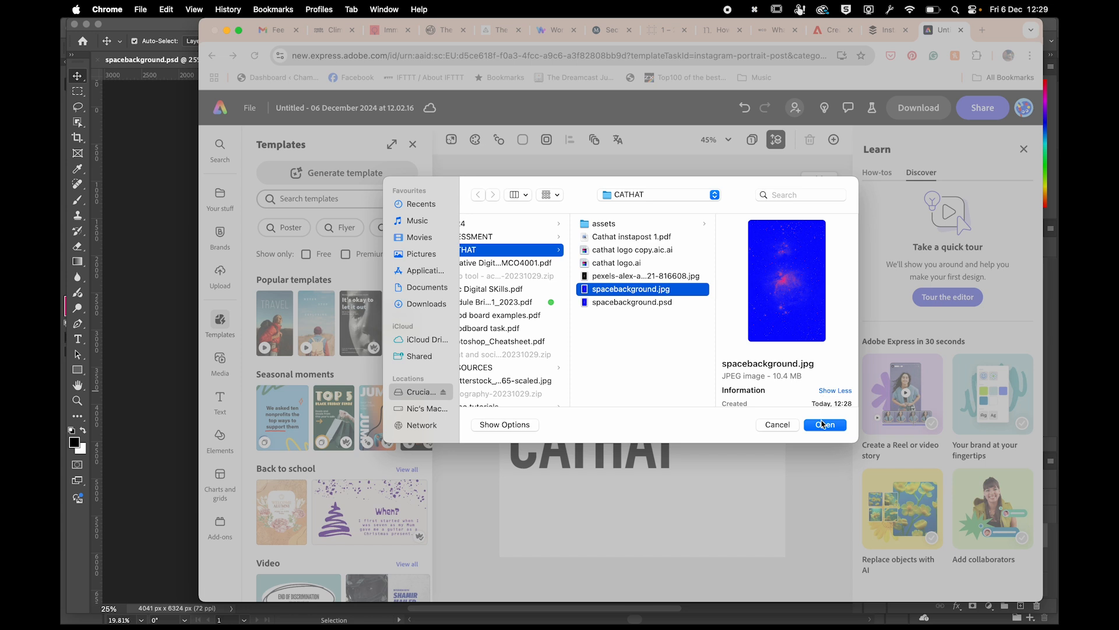
{"action": "left_click", "coordinate": [823, 424]}
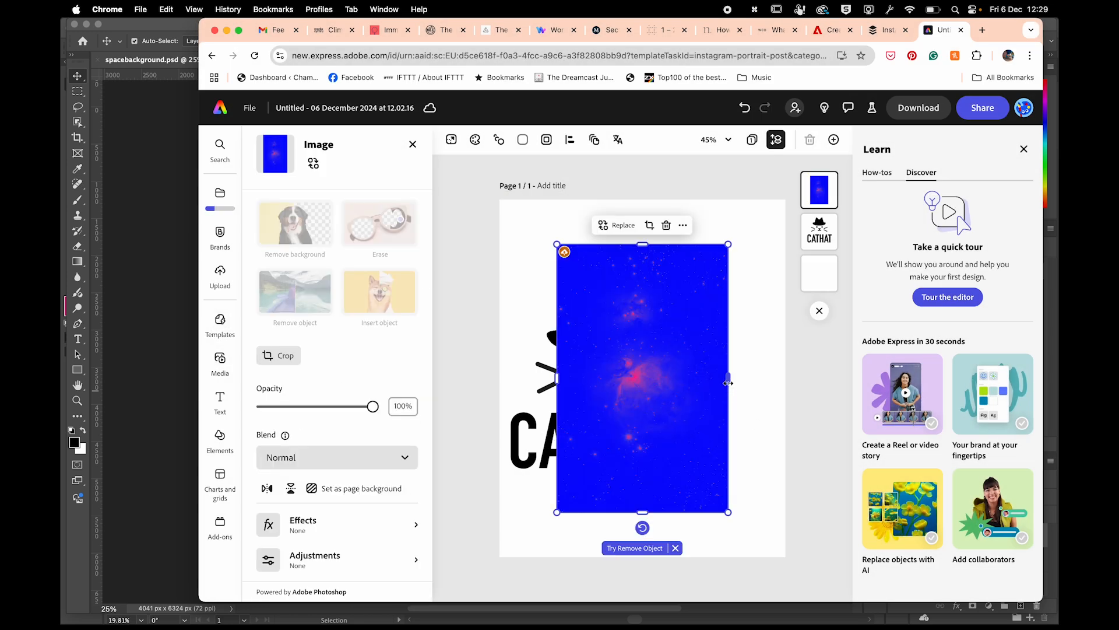
Enlarge the nebula image proportionally and position it so it covers the whole page.
{"action": "mouse_move", "coordinate": [728, 382]}
{"action": "left_mouse_down"}
{"action": "mouse_move", "coordinate": [783, 378]}
{"action": "mouse_move", "coordinate": [727, 377]}
{"action": "left_mouse_up"}
{"action": "key", "text": "super+z"}
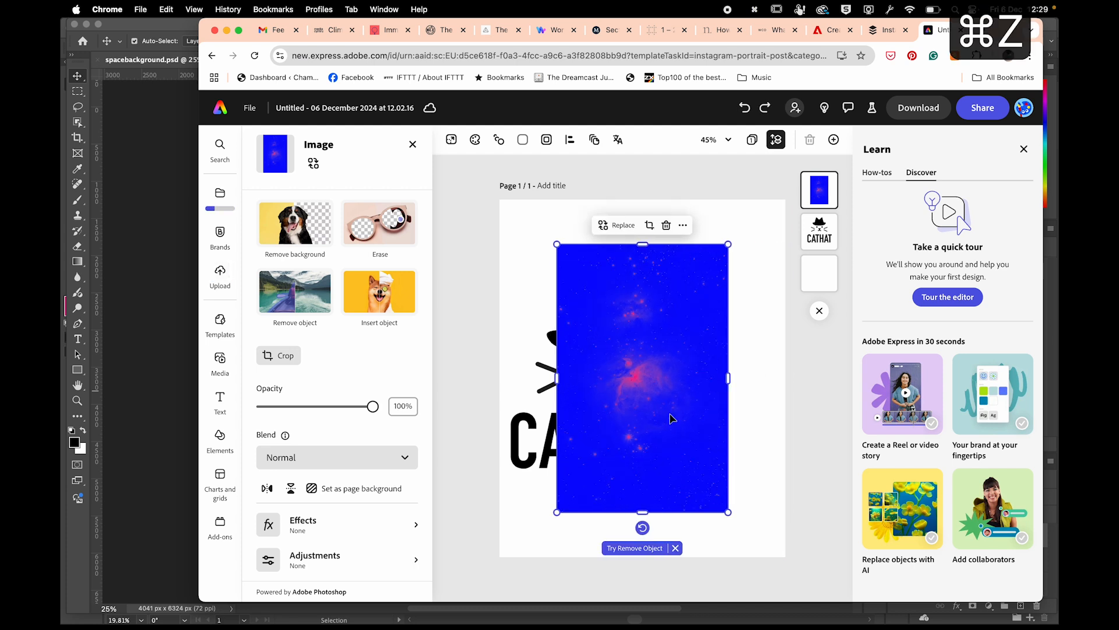
{"action": "left_click_drag", "start_coordinate": [557, 513], "coordinate": [482, 596]}
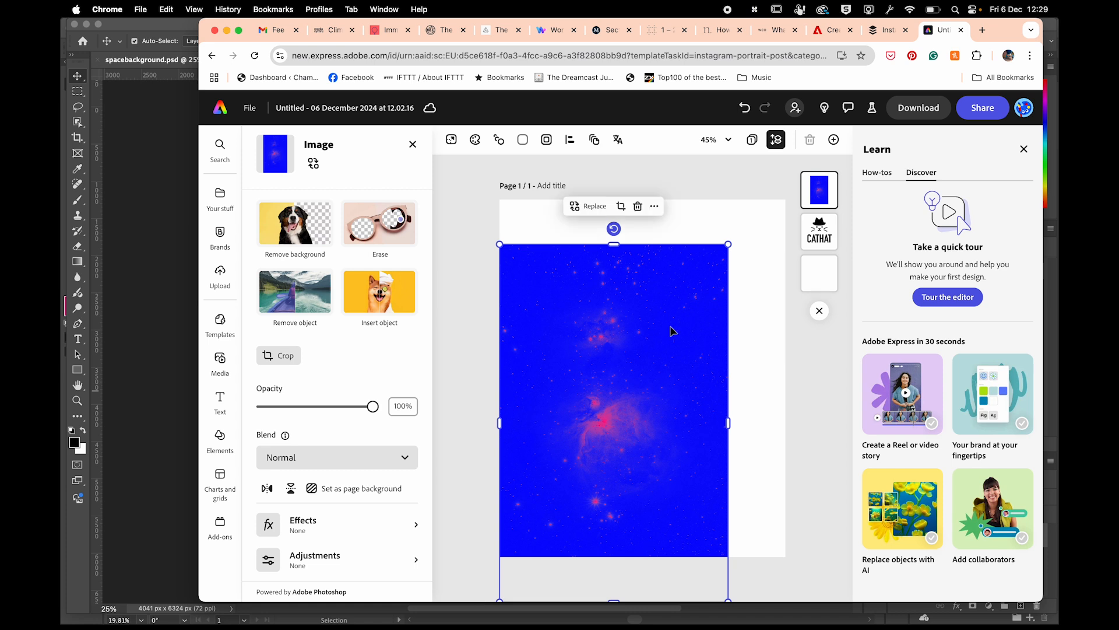
{"action": "left_click_drag", "start_coordinate": [730, 246], "coordinate": [851, 134]}
{"action": "mouse_move", "coordinate": [739, 285]}
{"action": "left_mouse_down"}
{"action": "mouse_move", "coordinate": [718, 287]}
{"action": "mouse_move", "coordinate": [729, 292]}
{"action": "left_mouse_up"}
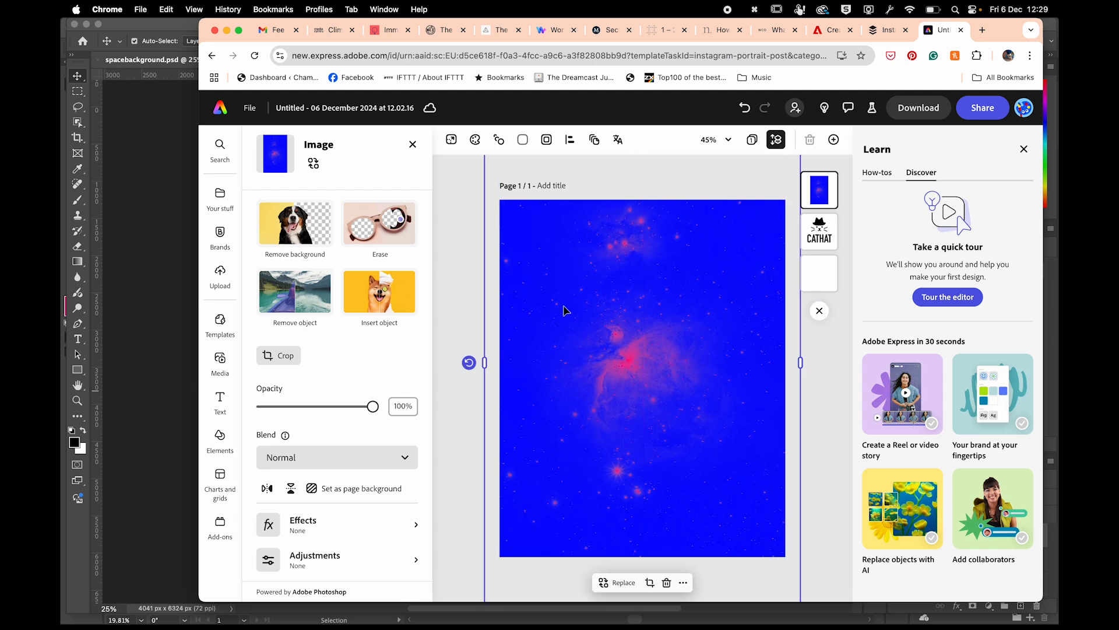
Adjust the nebula image's size from its corner, keeping the page fully covered and the pink nebula near the centre.
{"action": "key", "text": "super+minus"}
{"action": "key", "text": "super+minus"}
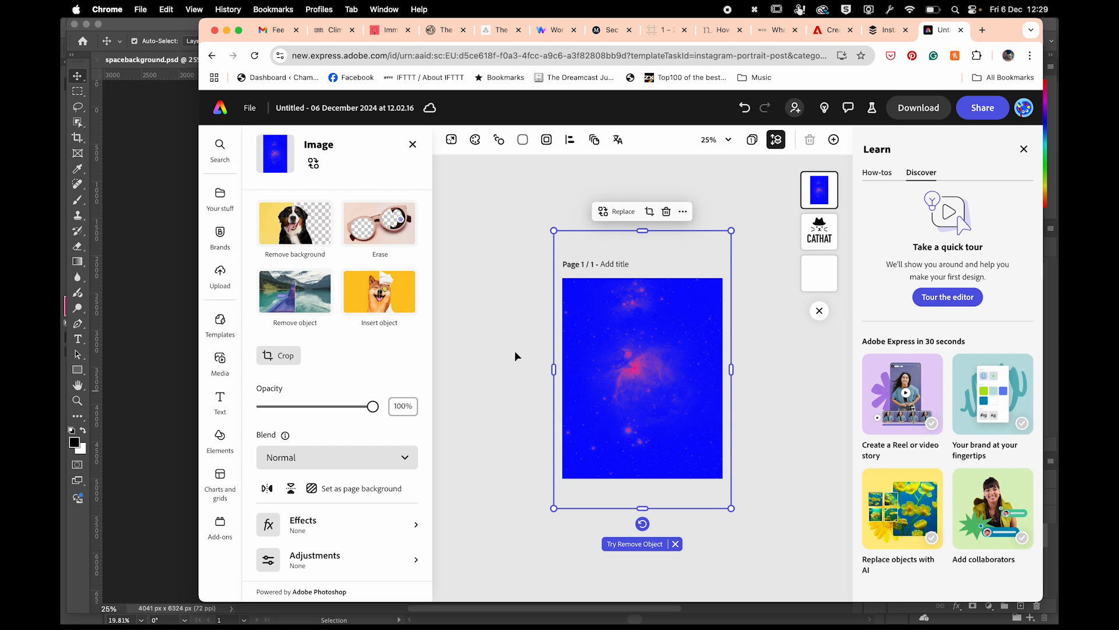
{"action": "key", "text": "super+minus"}
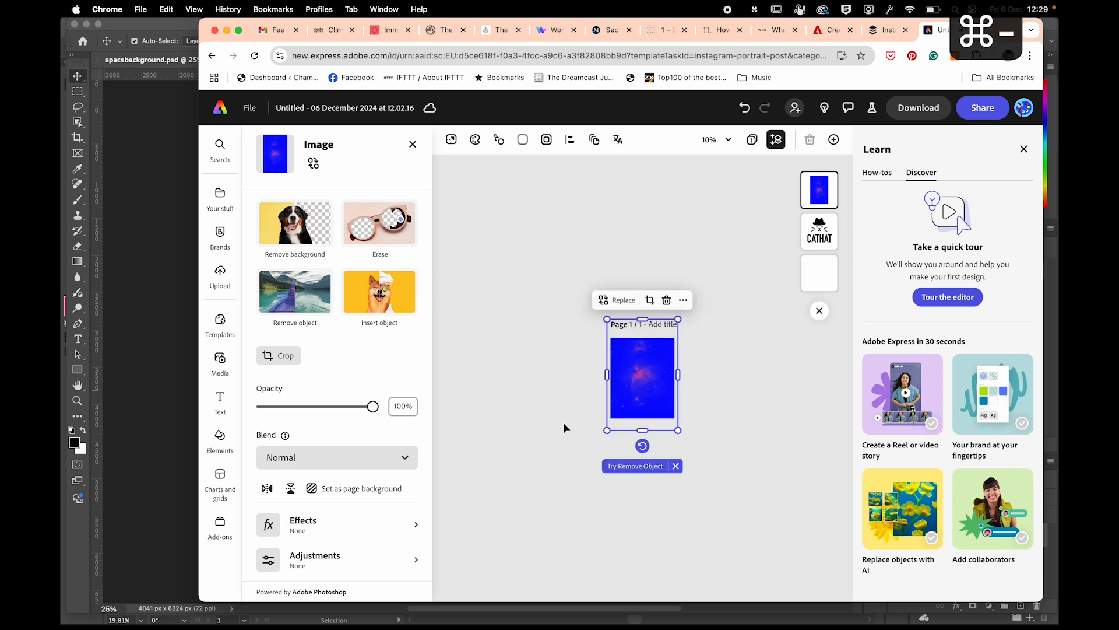
{"action": "left_click_drag", "start_coordinate": [607, 431], "coordinate": [533, 501]}
{"action": "key", "text": "super+equal"}
{"action": "key", "text": "super+equal"}
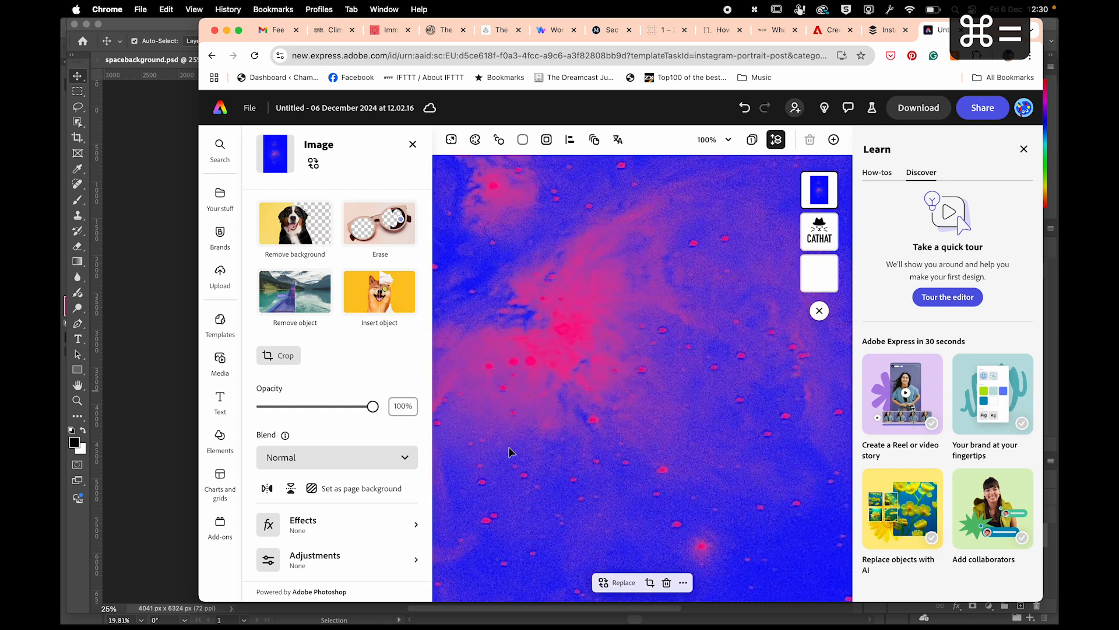
{"action": "key", "text": "super+minus"}
{"action": "key", "text": "super+minus"}
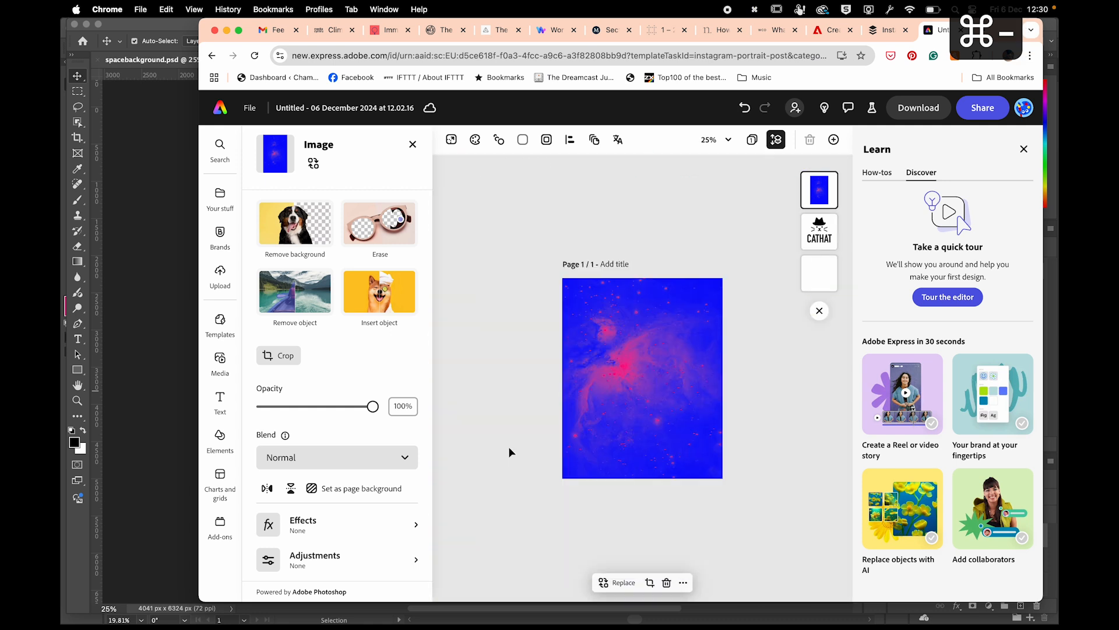
{"action": "left_click_drag", "start_coordinate": [558, 511], "coordinate": [599, 444]}
{"action": "key", "text": "super+equal"}
{"action": "key", "text": "super+equal"}
{"action": "key", "text": "super+equal"}
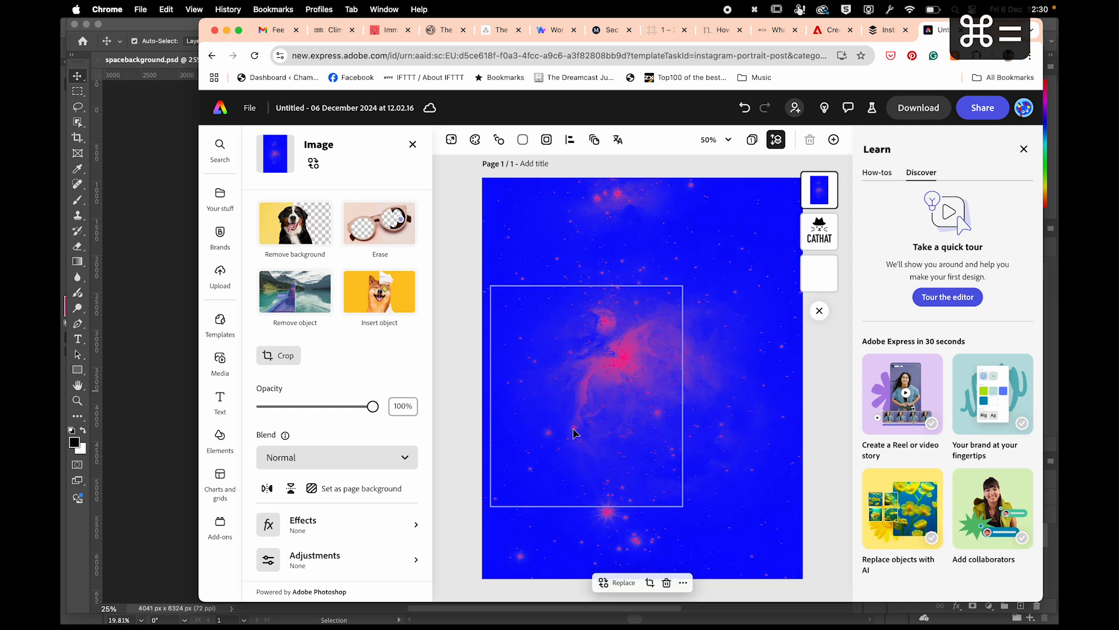
Move the nebula image to the back of the layer order, beneath both CATHAT logos.
{"action": "left_click", "coordinate": [569, 432], "text": "super"}
{"action": "key", "text": "super+minus"}
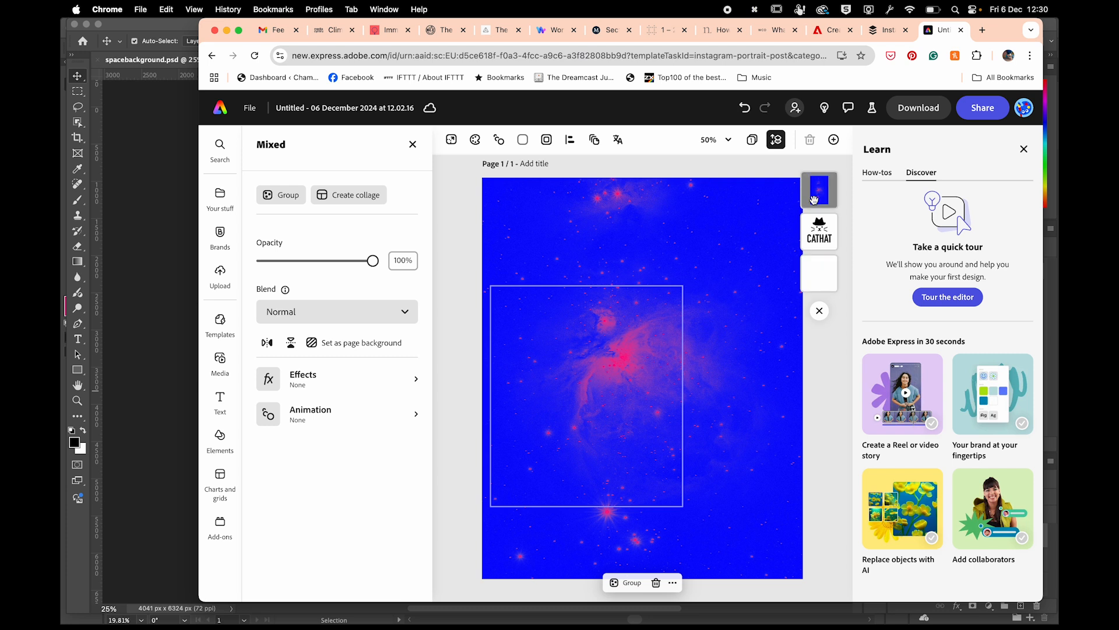
{"action": "left_click_drag", "start_coordinate": [820, 200], "coordinate": [819, 289]}
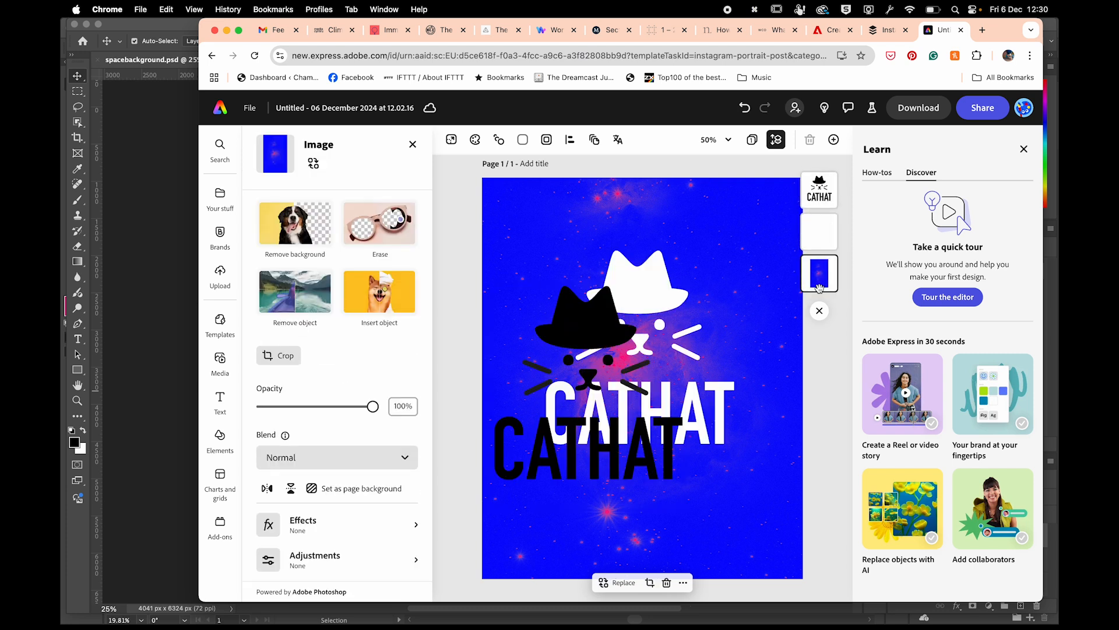
Move the black CATHAT logo slightly below the white one and layer it behind to form a drop shadow.
{"action": "left_click", "coordinate": [815, 200]}
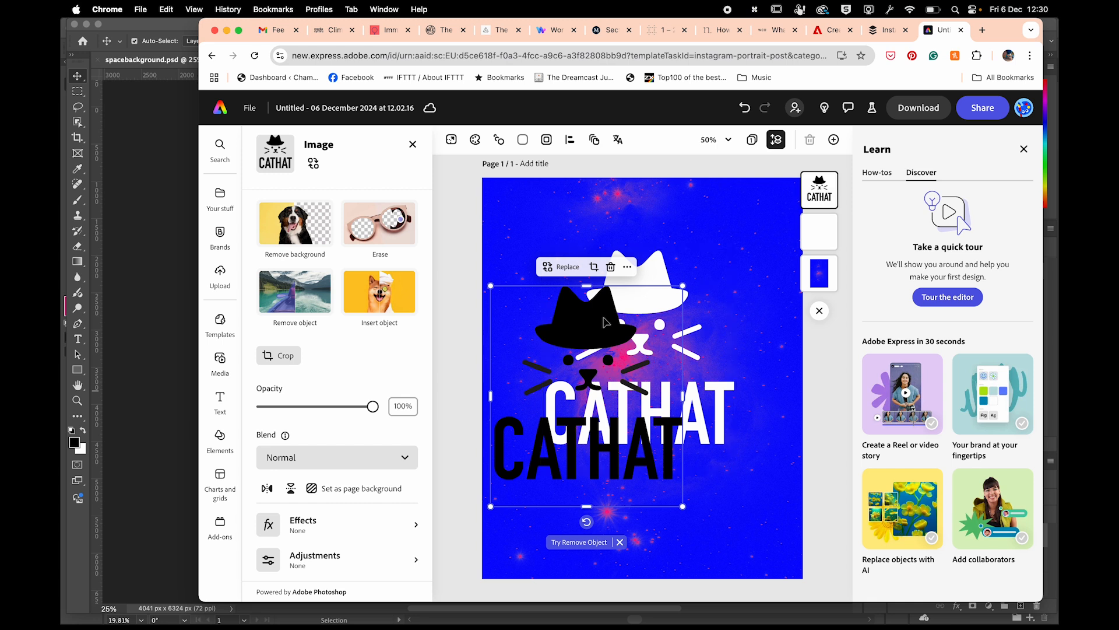
{"action": "left_click_drag", "start_coordinate": [583, 332], "coordinate": [621, 304]}
{"action": "left_click_drag", "start_coordinate": [632, 297], "coordinate": [636, 301]}
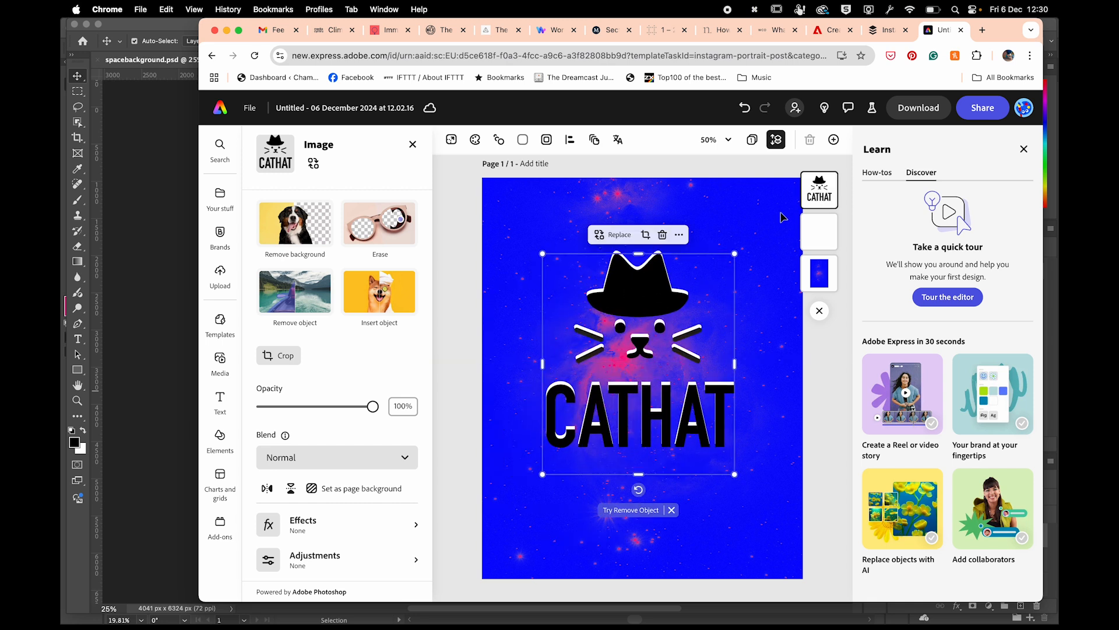
{"action": "left_click", "coordinate": [814, 232]}
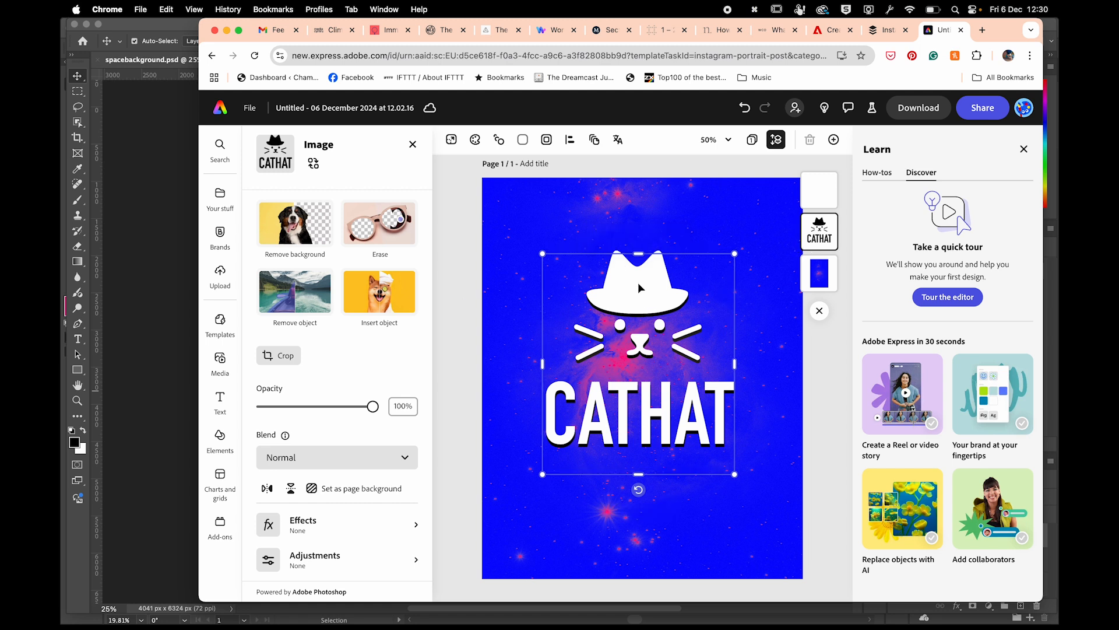
{"action": "key", "text": "Escape"}
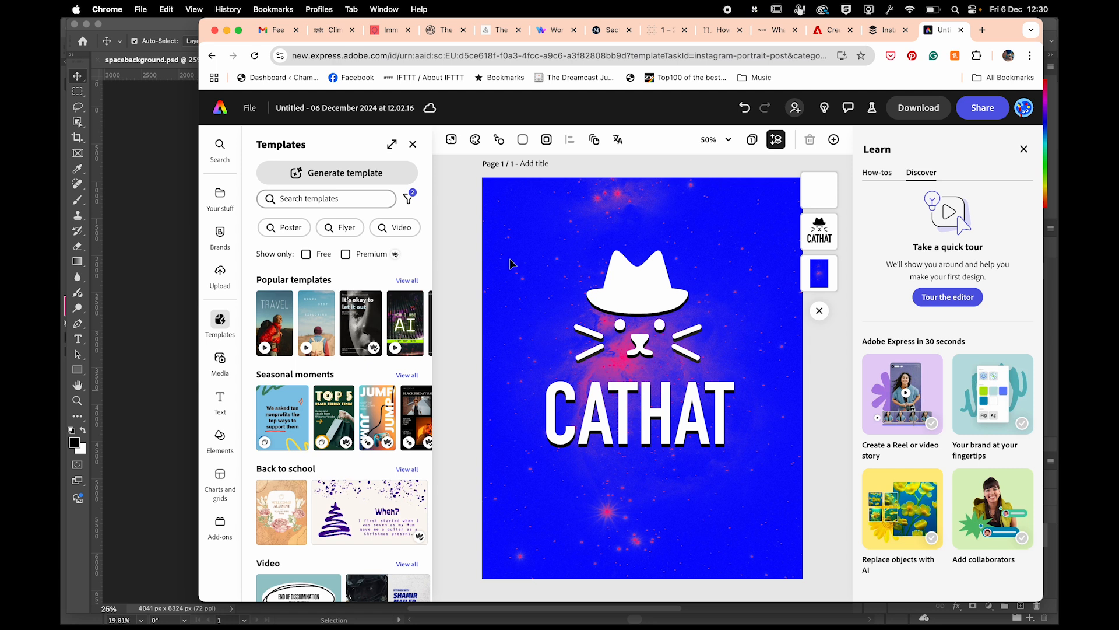
Examine the colours, font and assets stored in the CATHAT socials library, and return to the library list.
{"action": "left_click", "coordinate": [820, 199]}
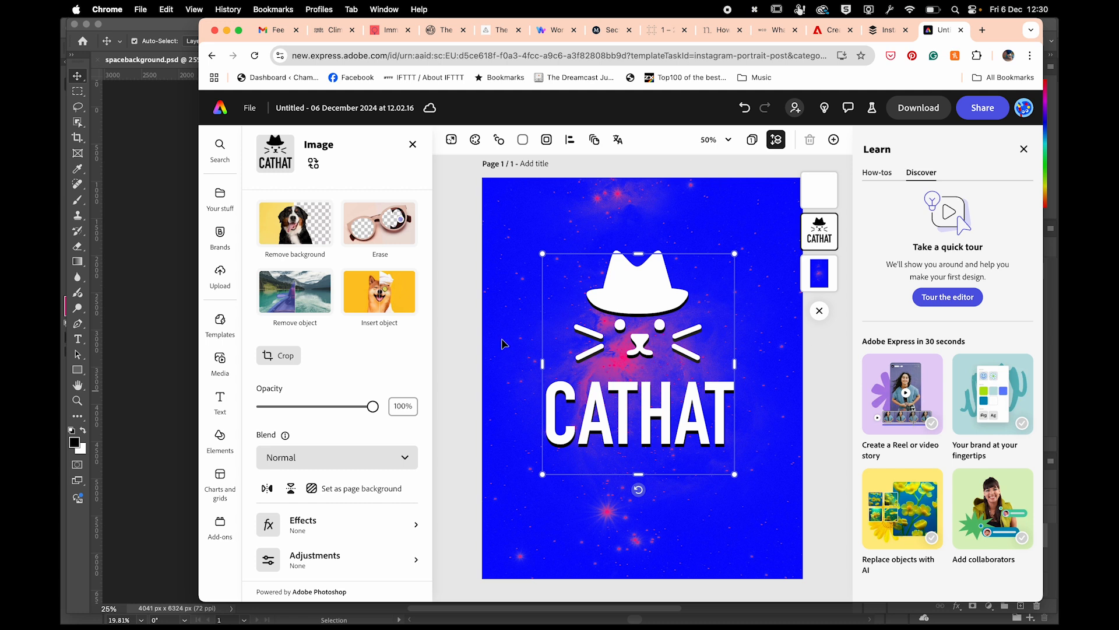
{"action": "left_click", "coordinate": [220, 197]}
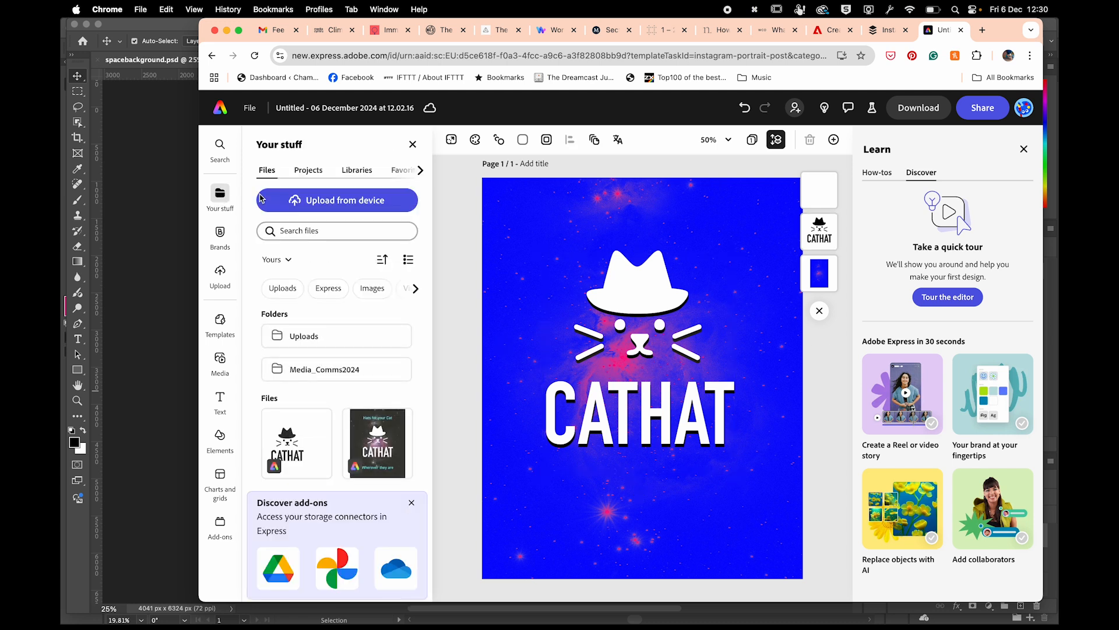
{"action": "left_click", "coordinate": [357, 170]}
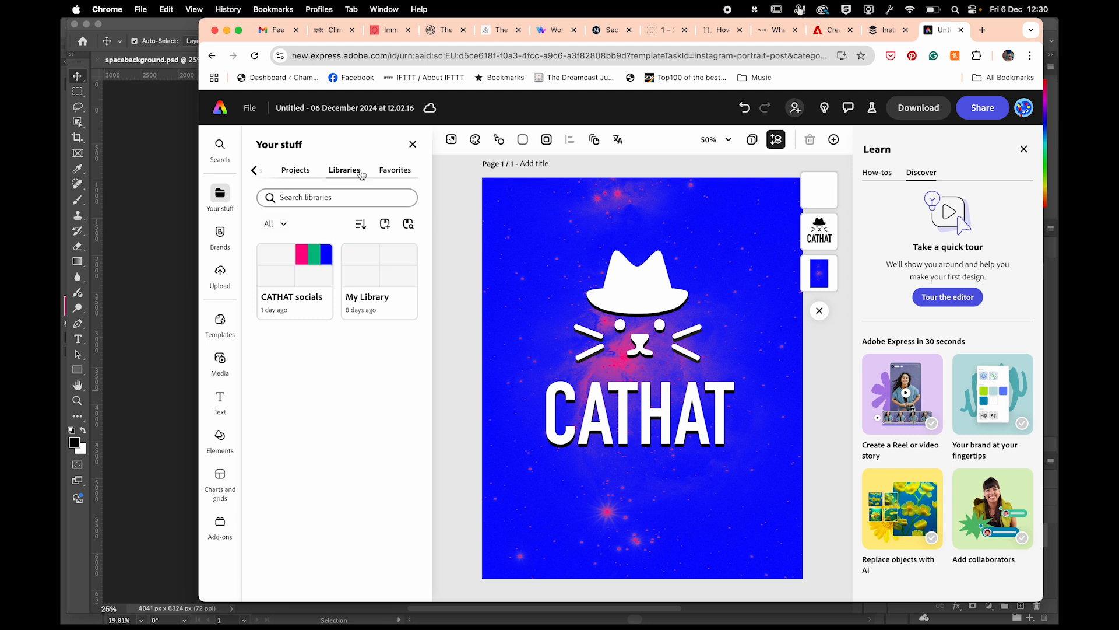
{"action": "left_click", "coordinate": [301, 281]}
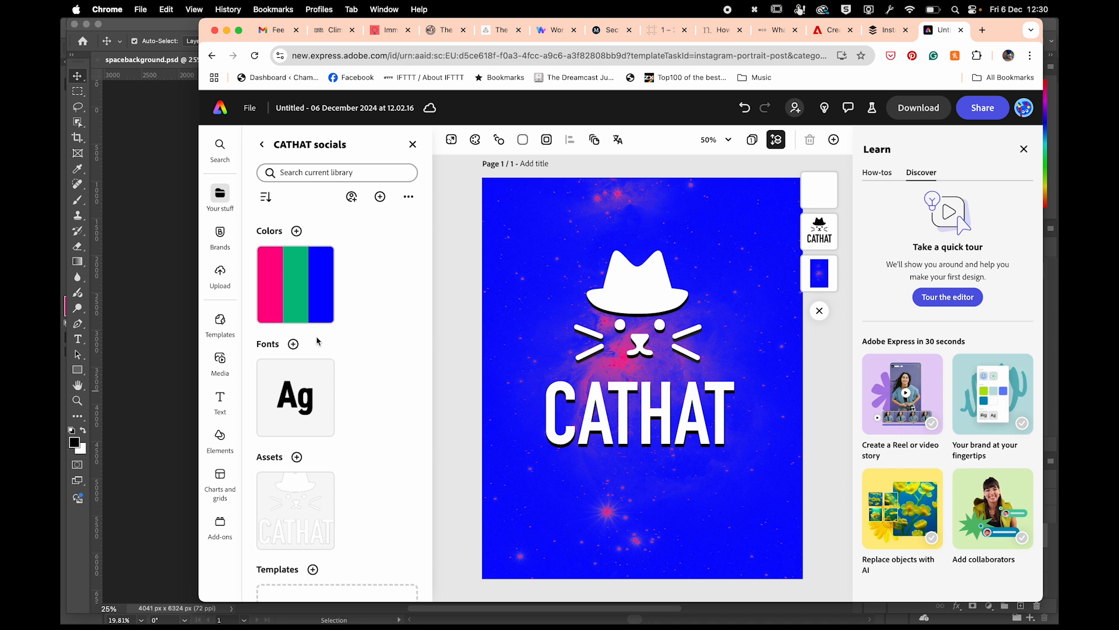
{"action": "mouse_move", "coordinate": [210, 270]}
{"action": "left_click", "coordinate": [262, 145]}
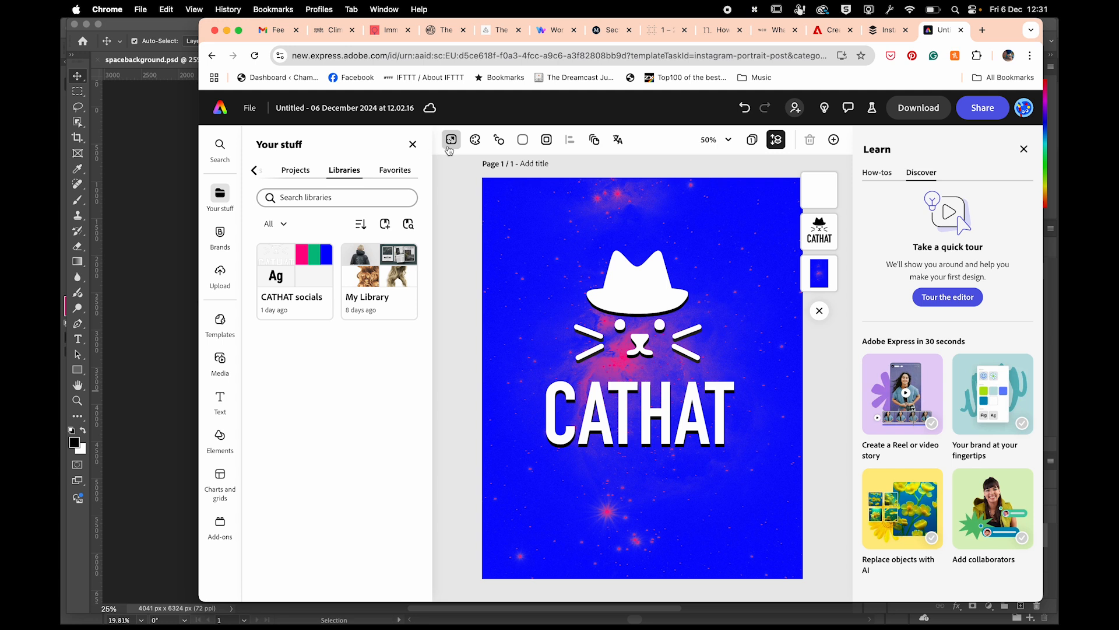
Look through the Brands section and the stored libraries to compare what each offers.
{"action": "left_click", "coordinate": [412, 144]}
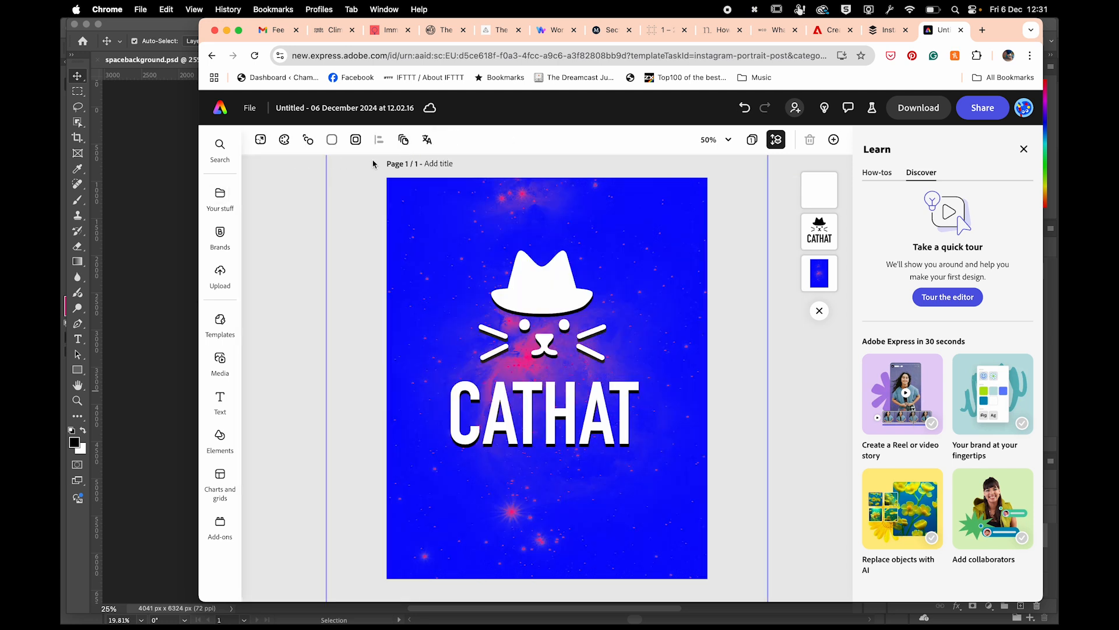
{"action": "mouse_move", "coordinate": [220, 324]}
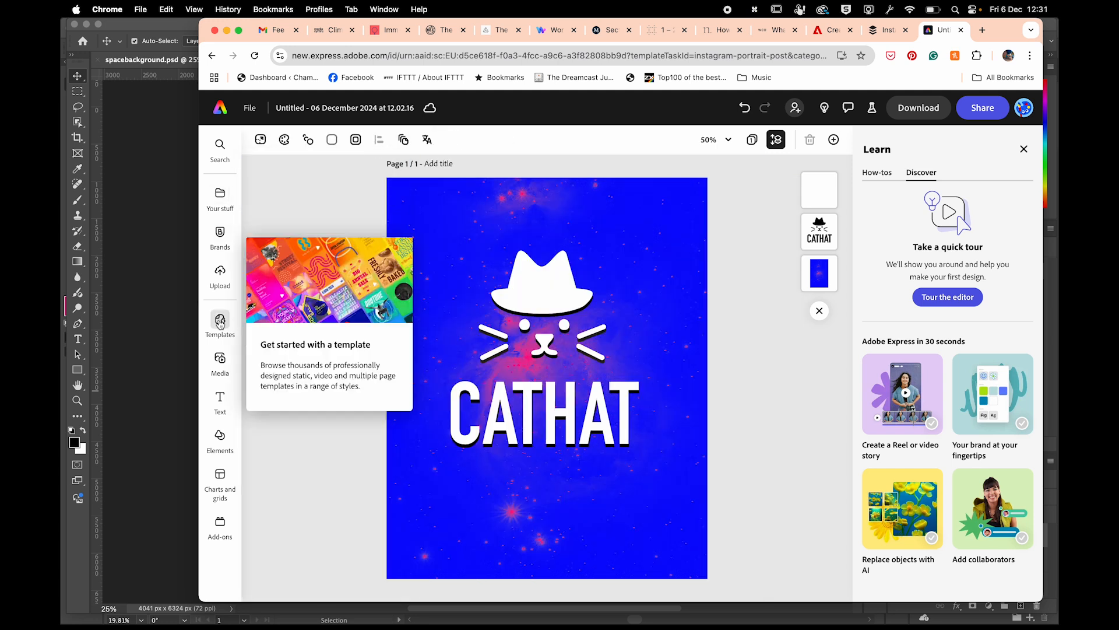
{"action": "left_click", "coordinate": [220, 240]}
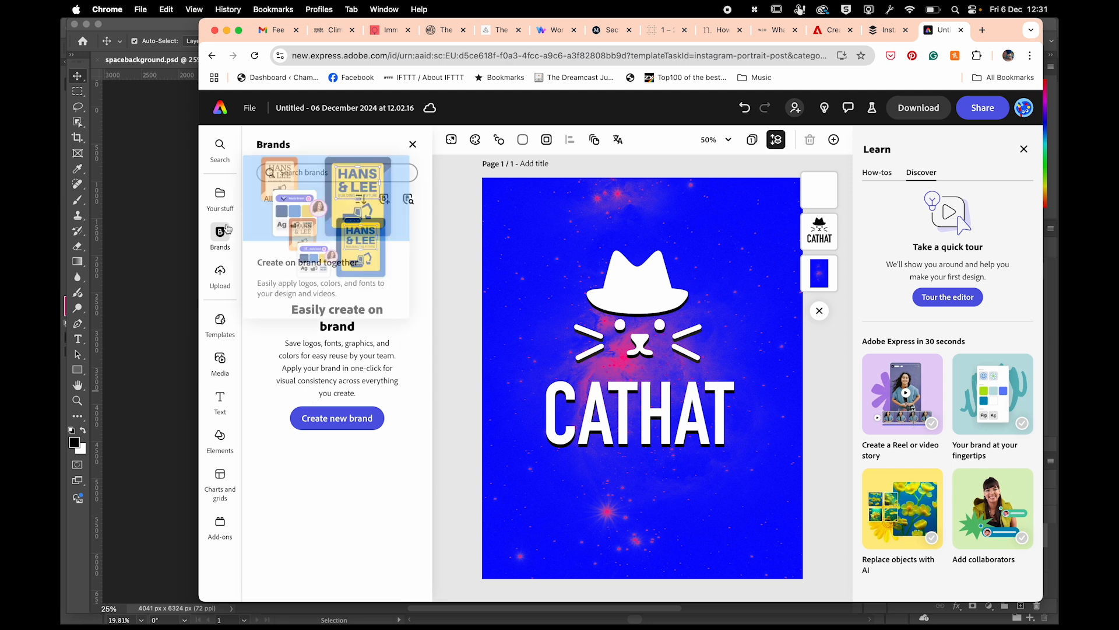
{"action": "left_click", "coordinate": [220, 196]}
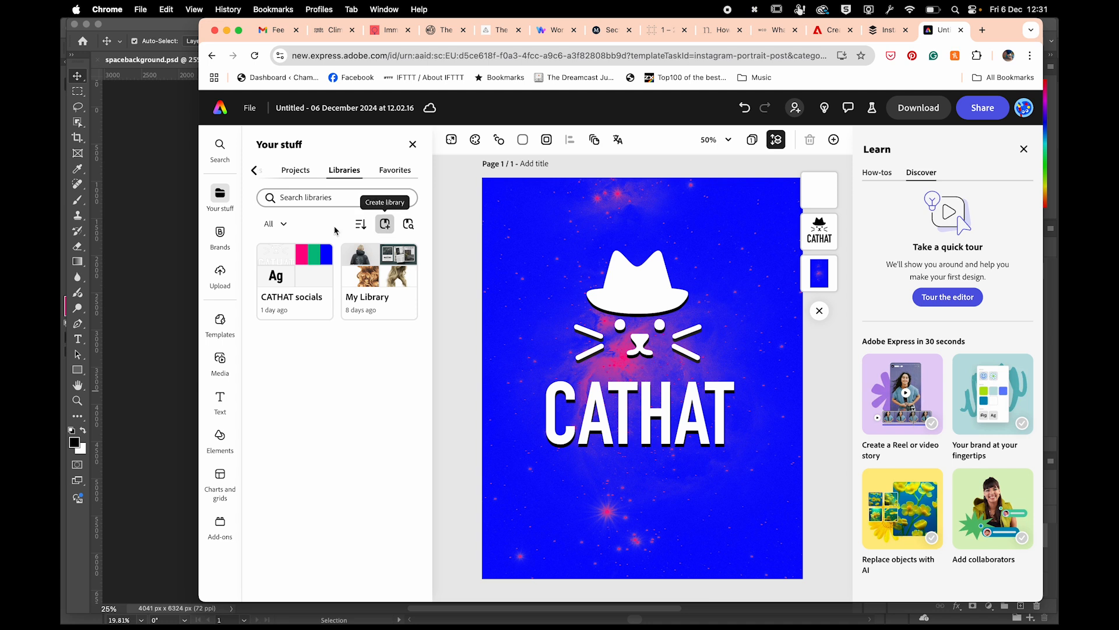
{"action": "left_click", "coordinate": [218, 236]}
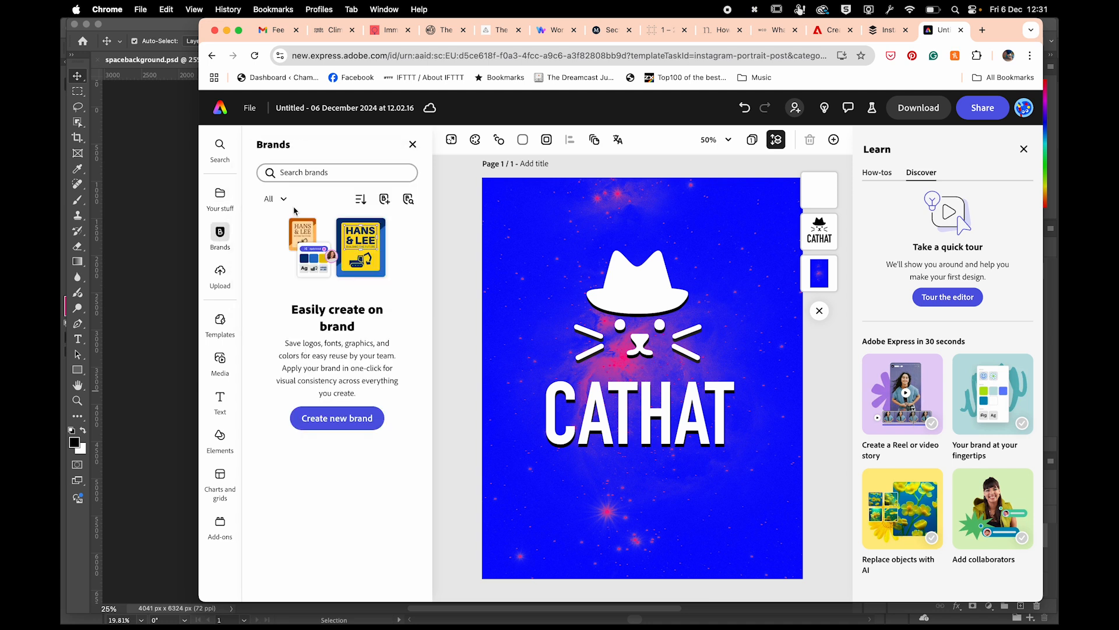
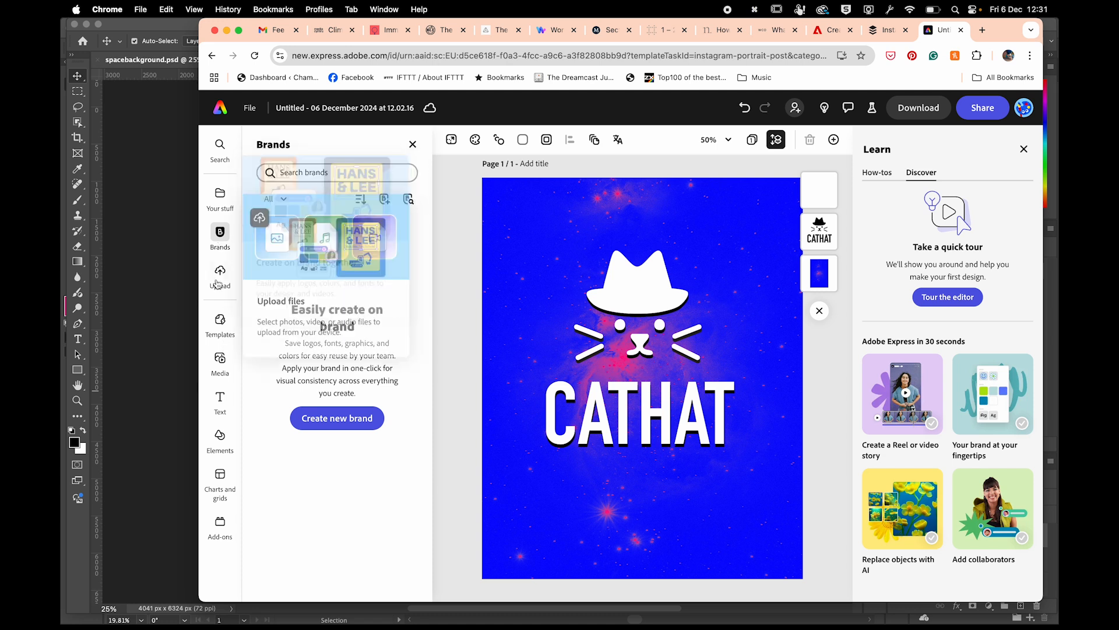
{"action": "mouse_move", "coordinate": [220, 330]}
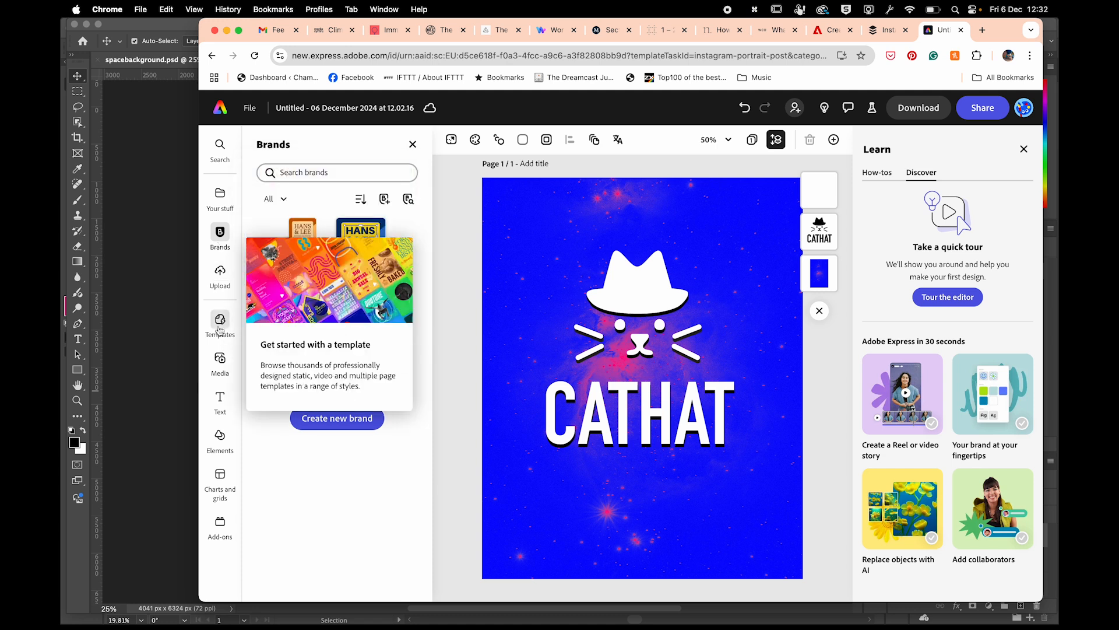
{"action": "mouse_move", "coordinate": [220, 379]}
Convert the CATHAT socials library into a brand.
{"action": "left_click", "coordinate": [218, 205]}
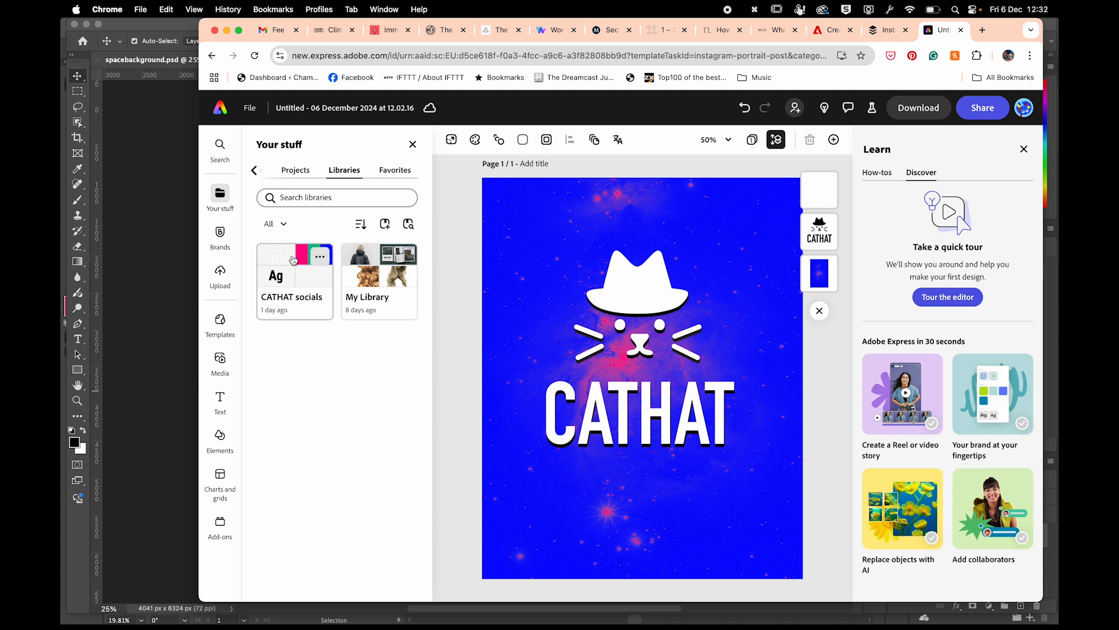
{"action": "left_click", "coordinate": [294, 170]}
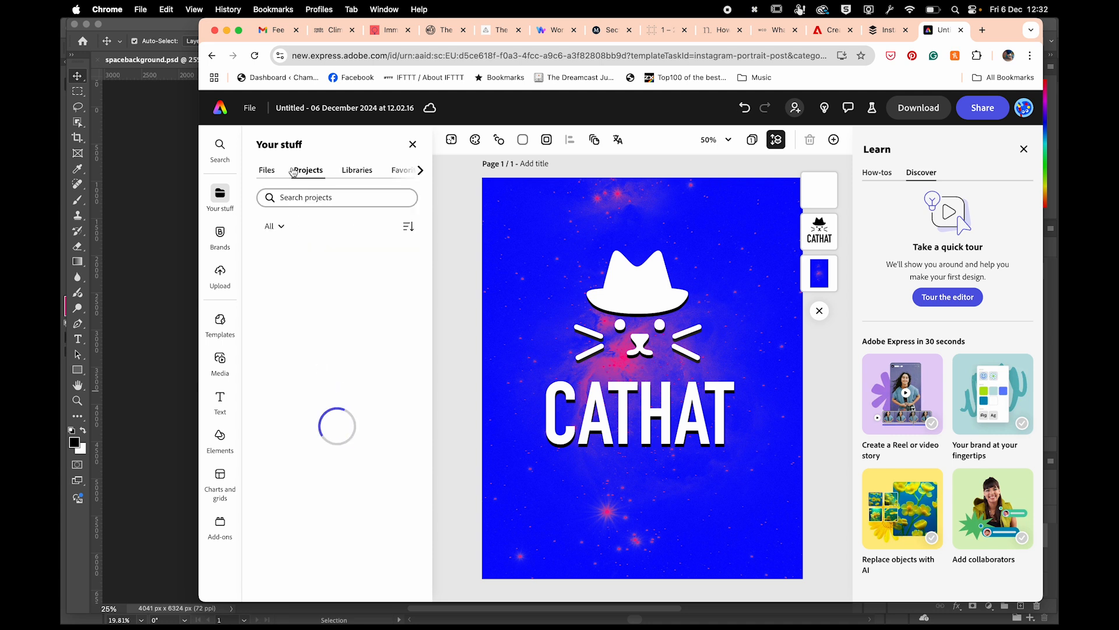
{"action": "left_click", "coordinate": [357, 170]}
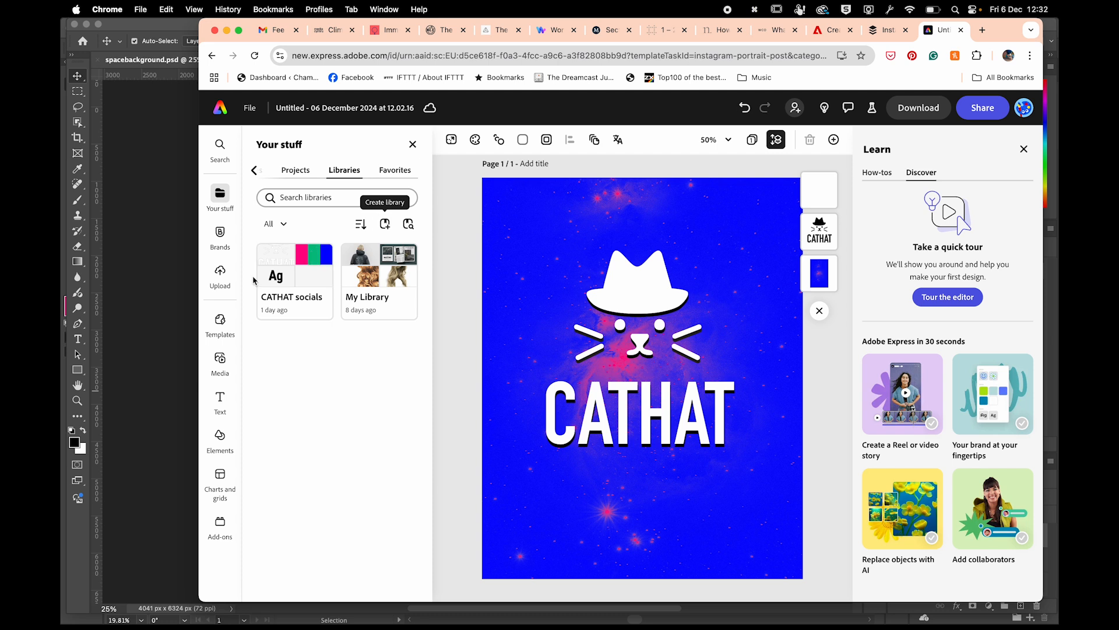
{"action": "left_click", "coordinate": [318, 257]}
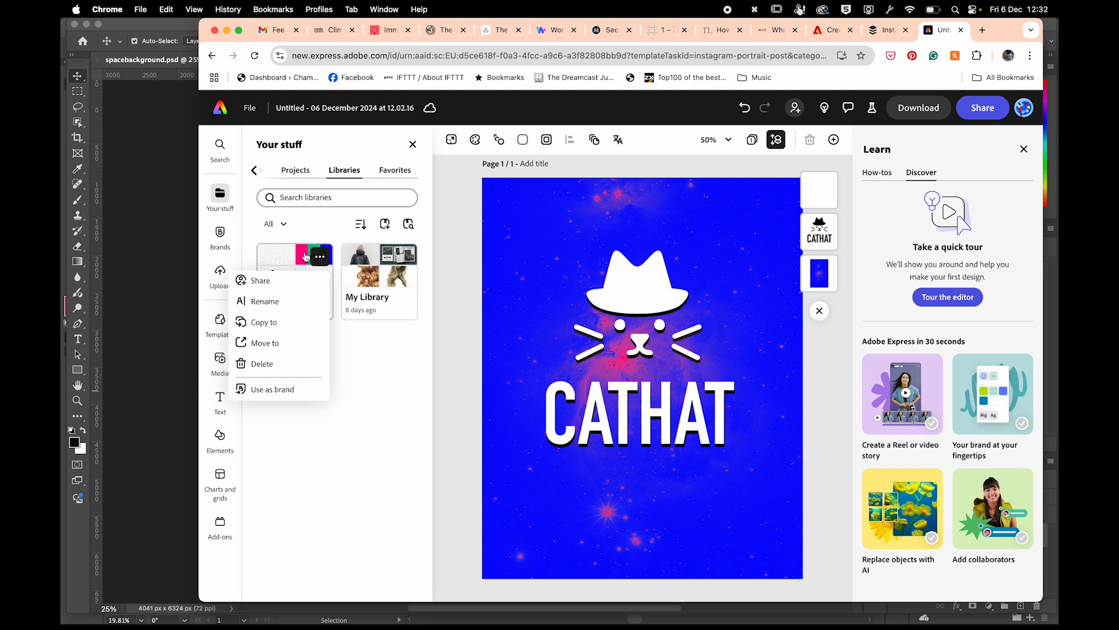
{"action": "left_click", "coordinate": [265, 388]}
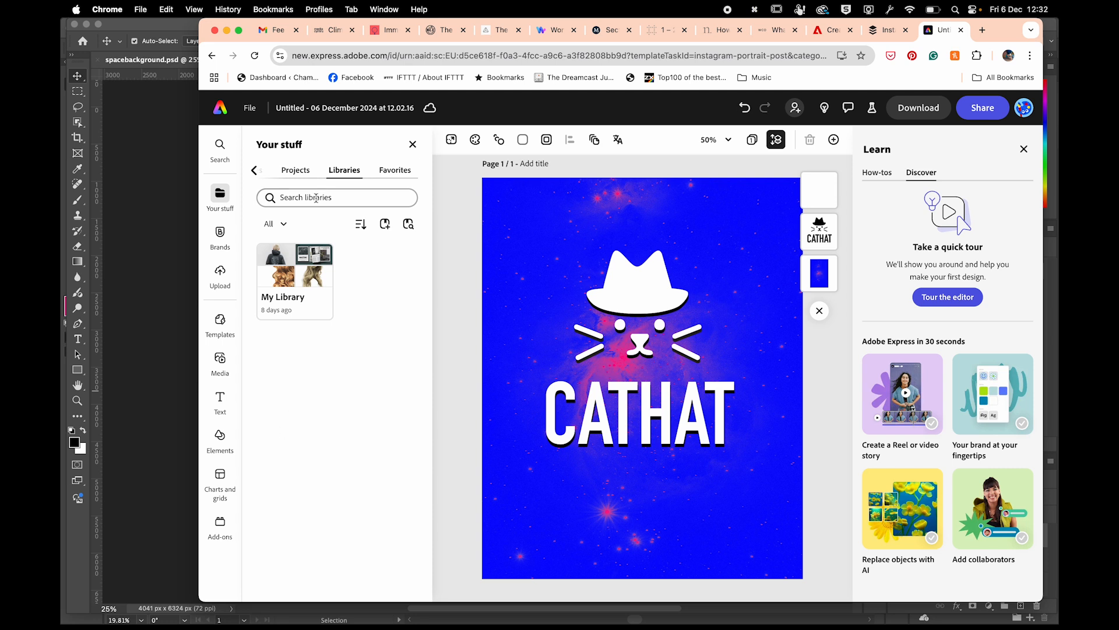
Check the Brands section for CATHAT socials, reloading the page to refresh the list.
{"action": "left_click", "coordinate": [221, 236]}
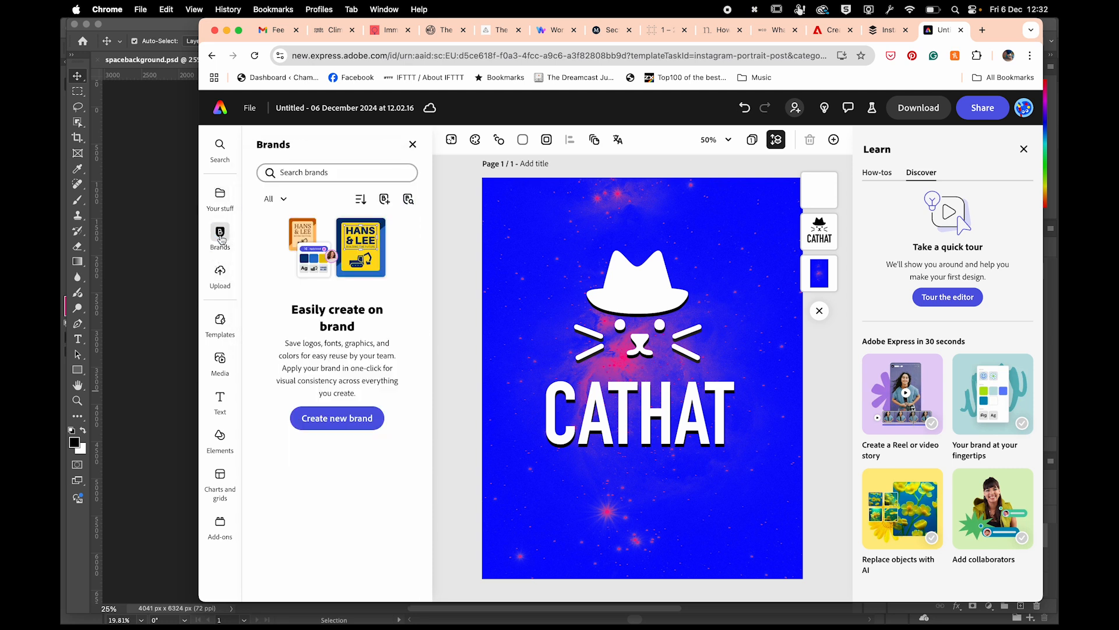
{"action": "mouse_move", "coordinate": [222, 213]}
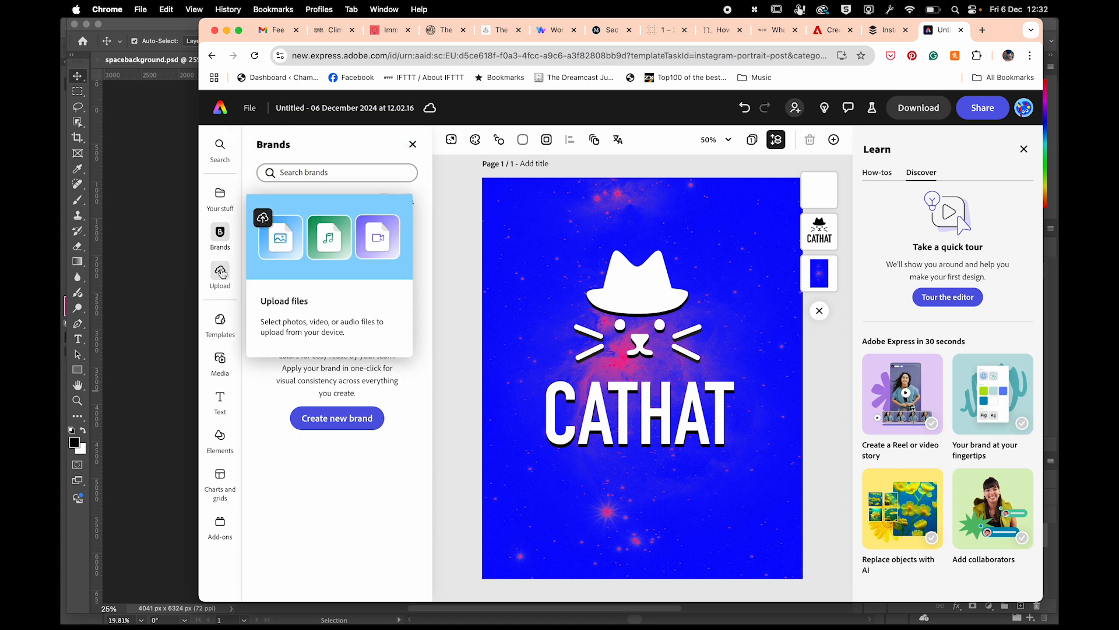
{"action": "left_click", "coordinate": [220, 201]}
{"action": "mouse_move", "coordinate": [309, 260]}
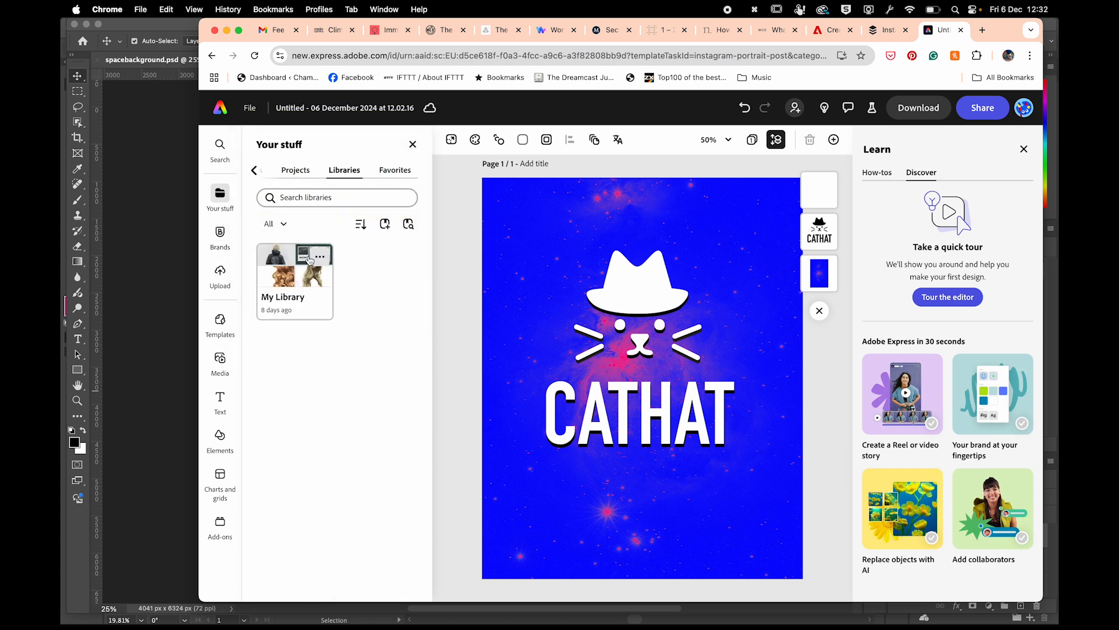
{"action": "left_click", "coordinate": [287, 171]}
{"action": "left_click", "coordinate": [221, 233]}
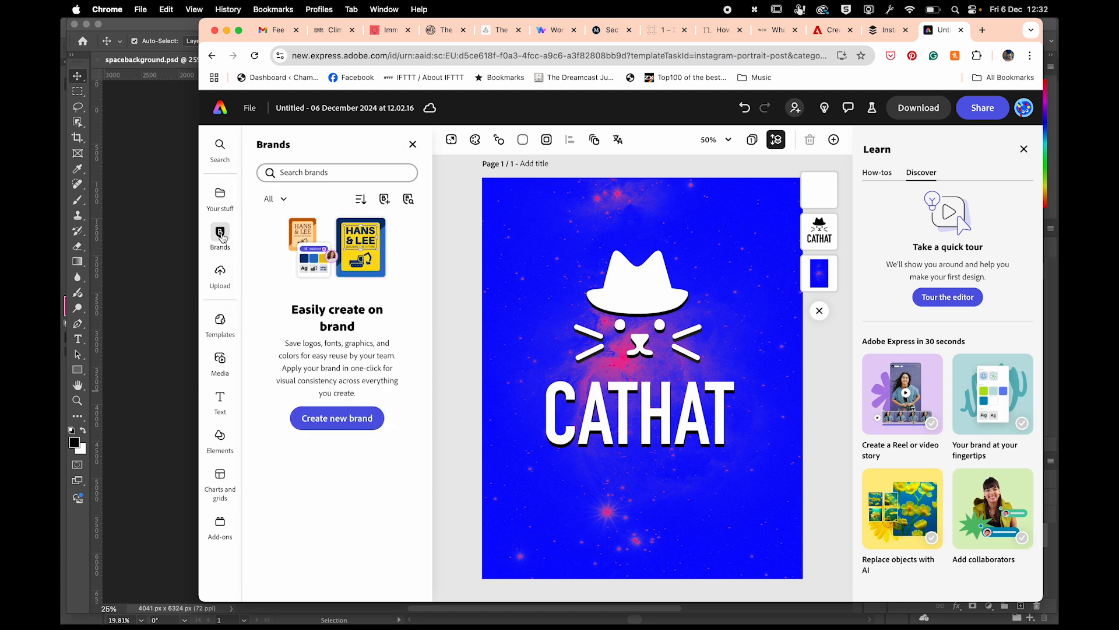
{"action": "key", "text": "super+r"}
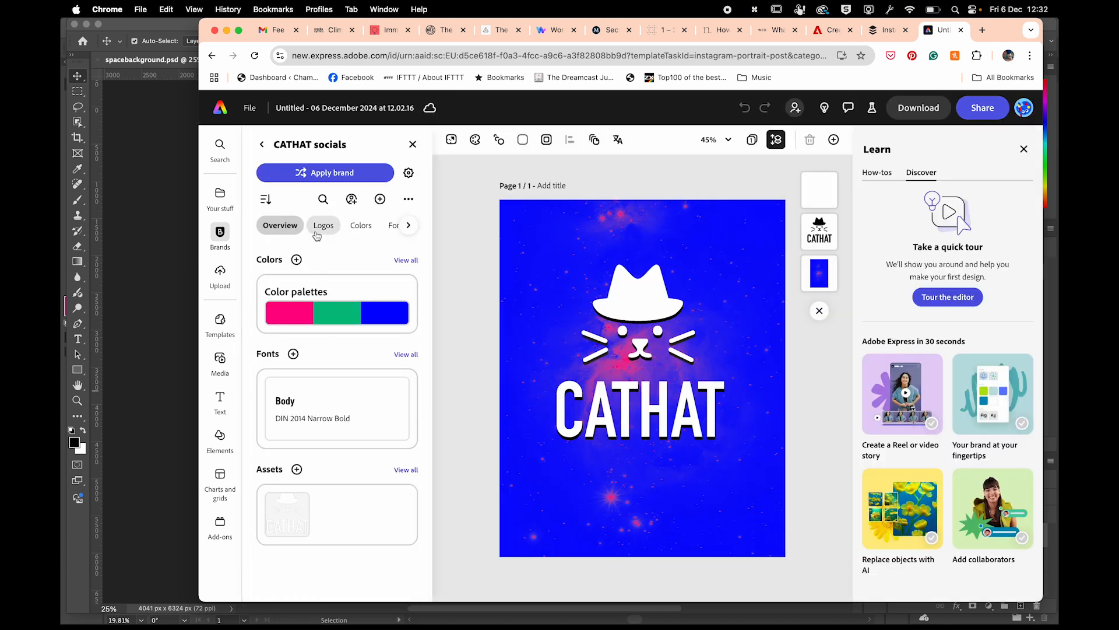
{"action": "mouse_move", "coordinate": [222, 235]}
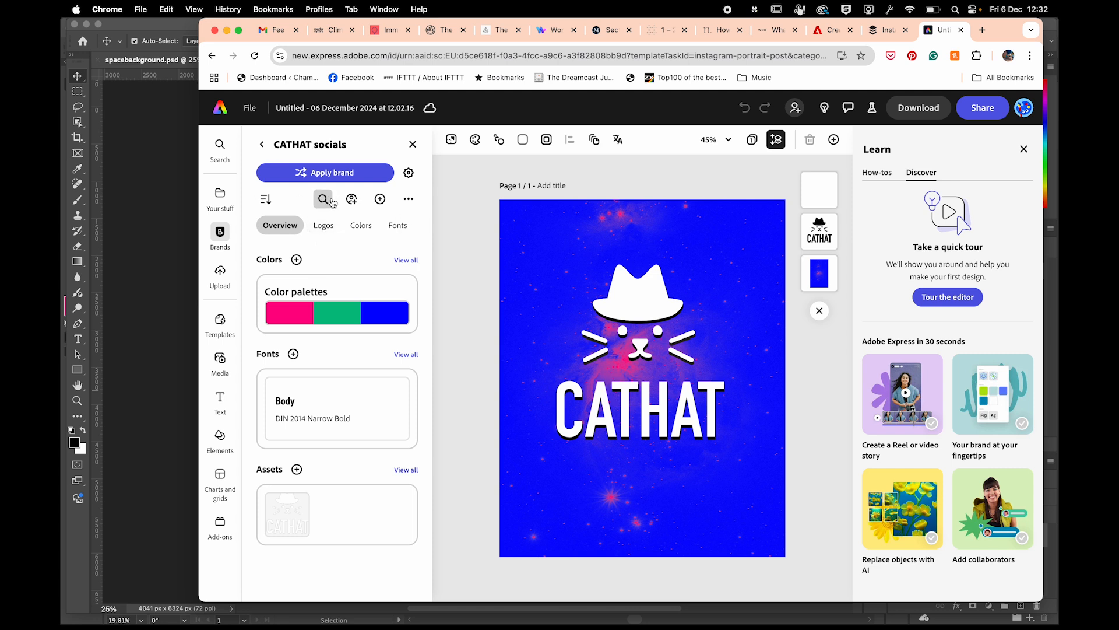
{"action": "mouse_move", "coordinate": [218, 283]}
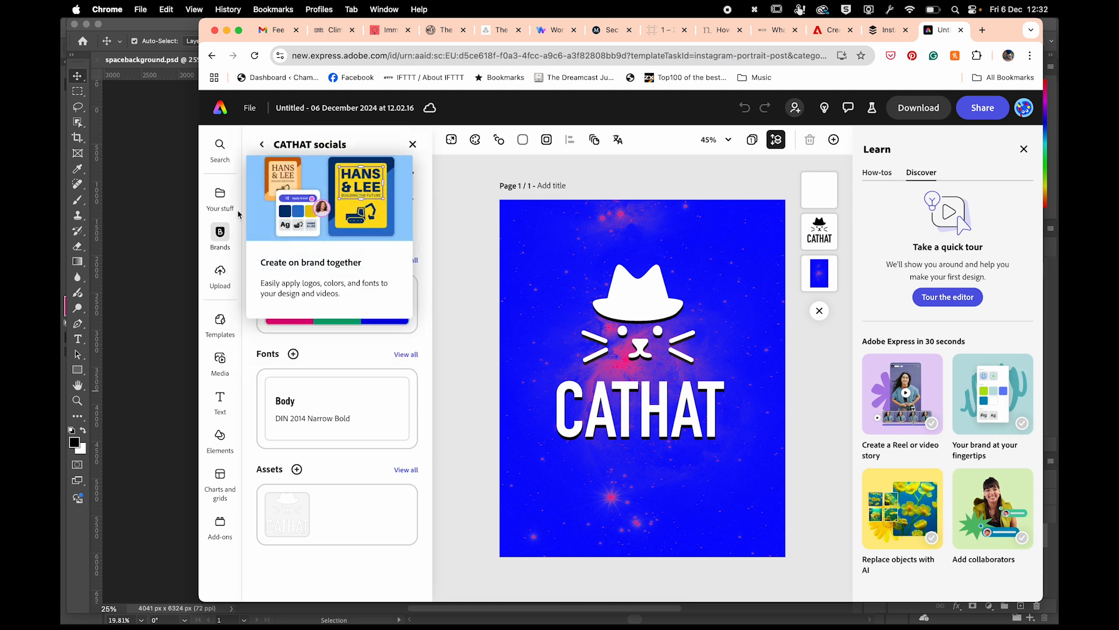
Create a new library named "Cathat 2" among the stored libraries.
{"action": "left_click", "coordinate": [218, 198]}
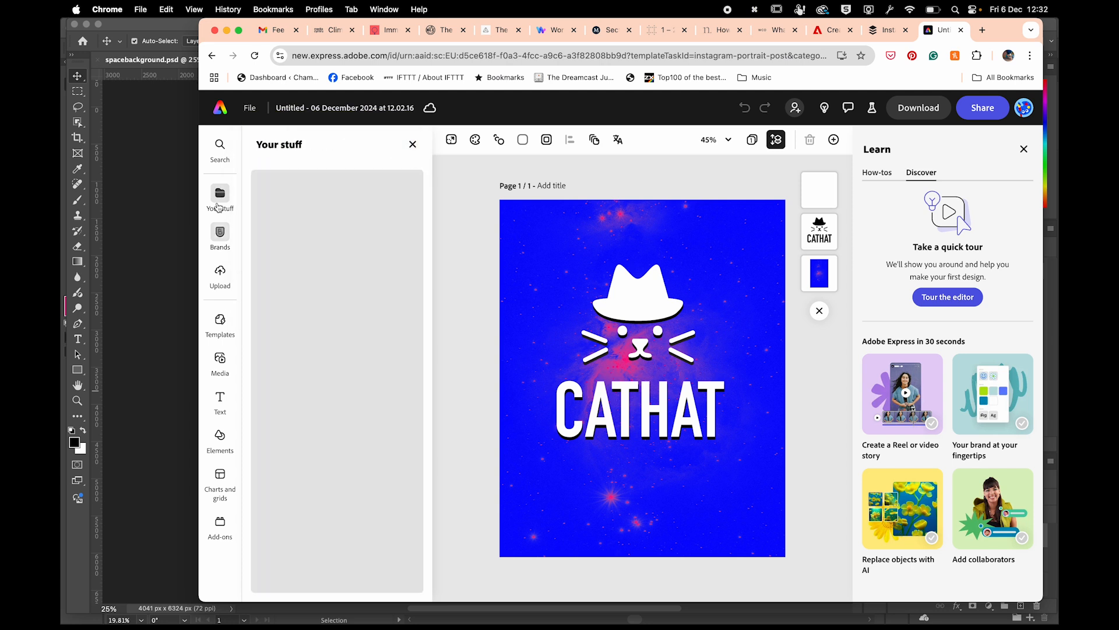
{"action": "left_click", "coordinate": [353, 170]}
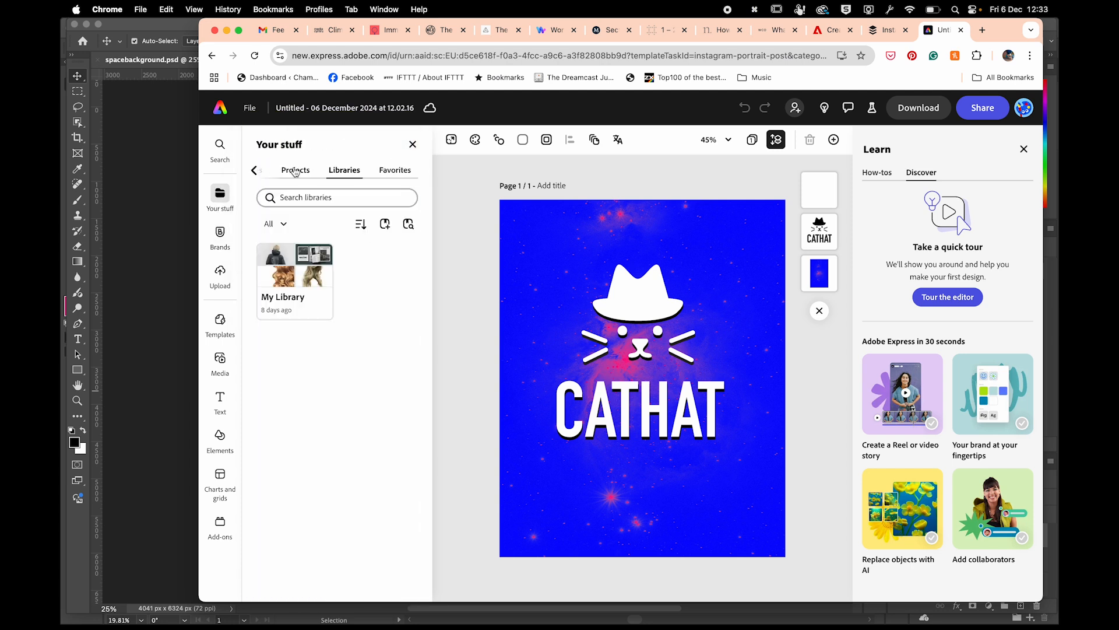
{"action": "left_click", "coordinate": [389, 230]}
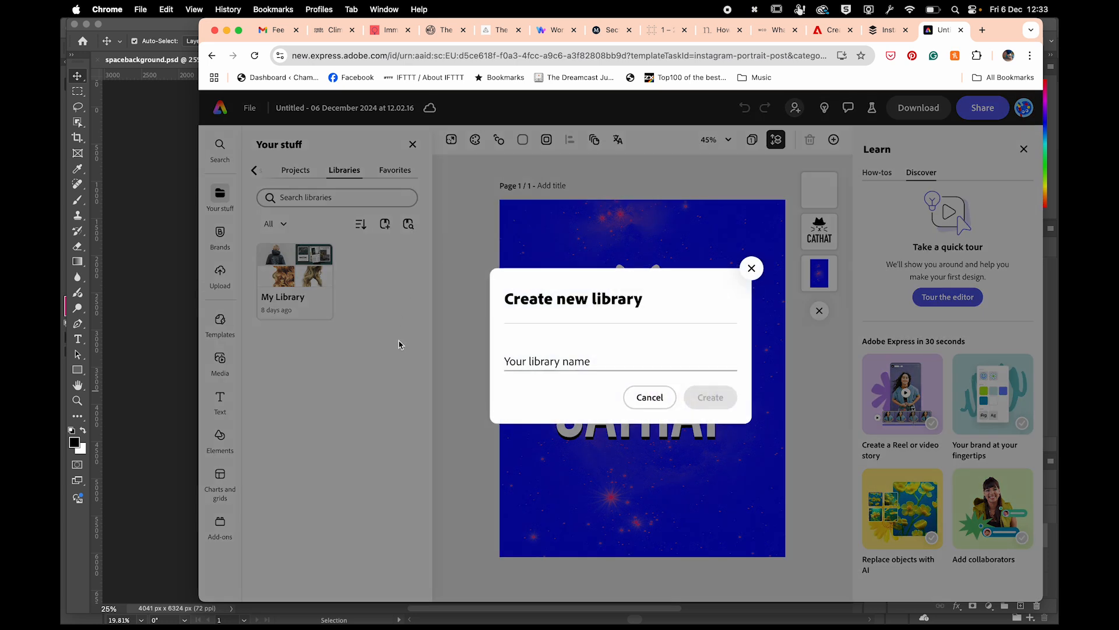
{"action": "left_click", "coordinate": [539, 362]}
{"action": "type", "text": "Ca"}
{"action": "key", "text": "BackSpace"}
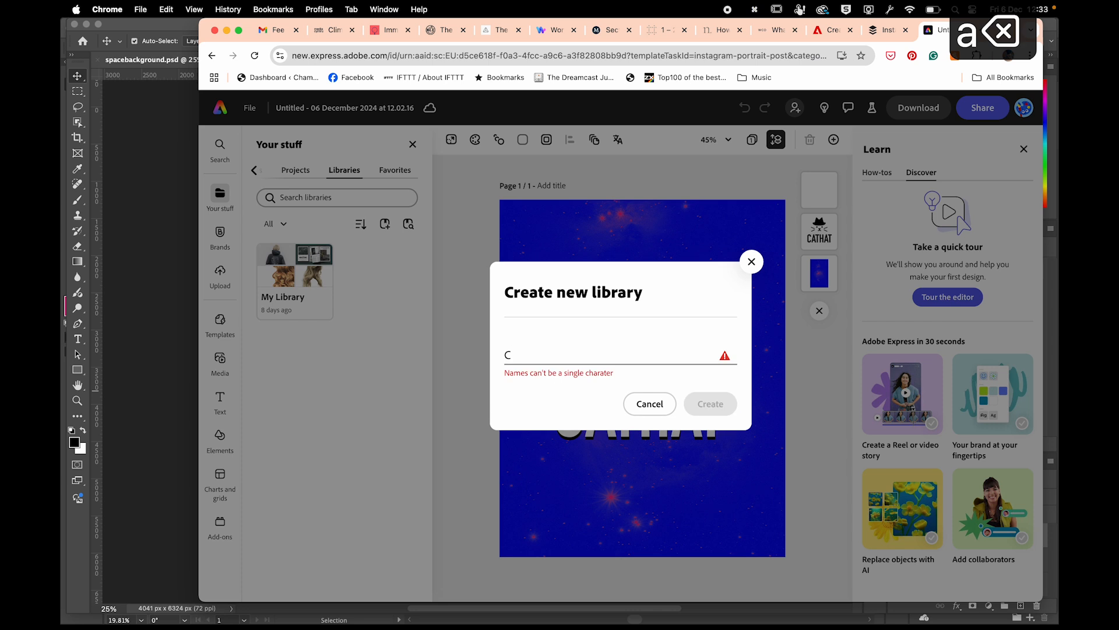
{"action": "type", "text": "athat 2"}
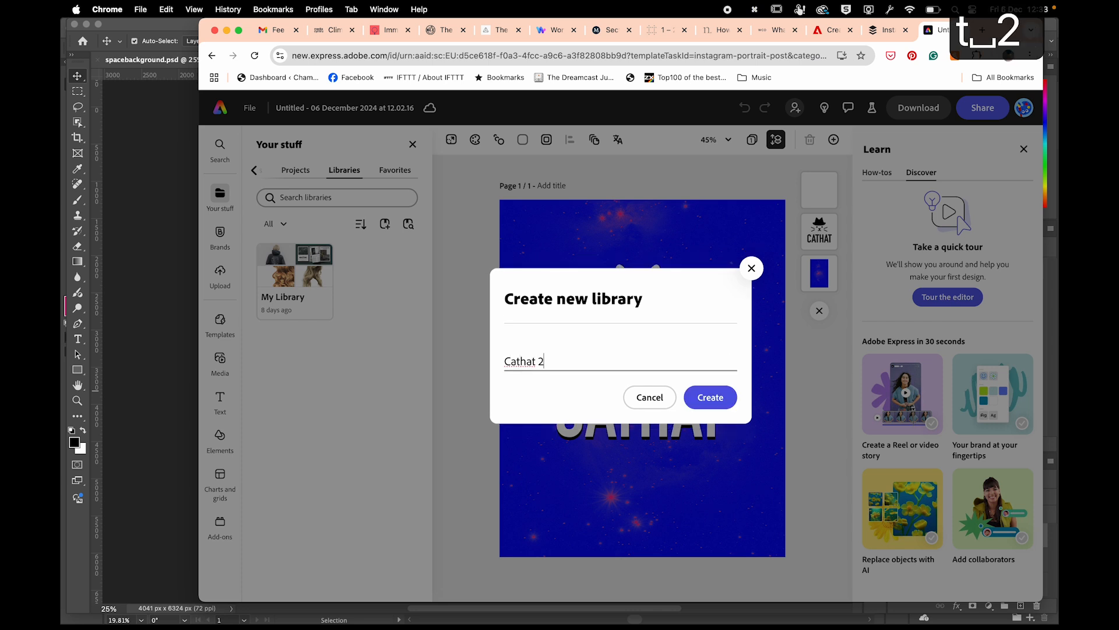
{"action": "key", "text": "Return"}
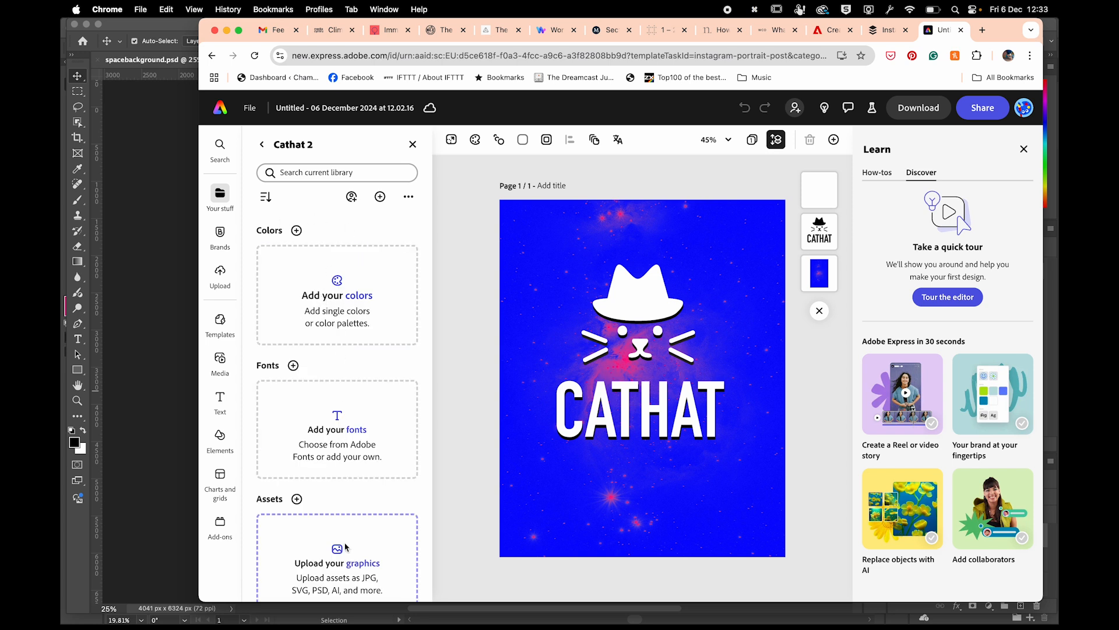
Switch to Illustrator and copy the hex code FF0086 from the fill of the pink logo rectangle.
{"action": "scroll", "coordinate": [344, 549], "scroll_direction": "down", "scroll_amount": 3}
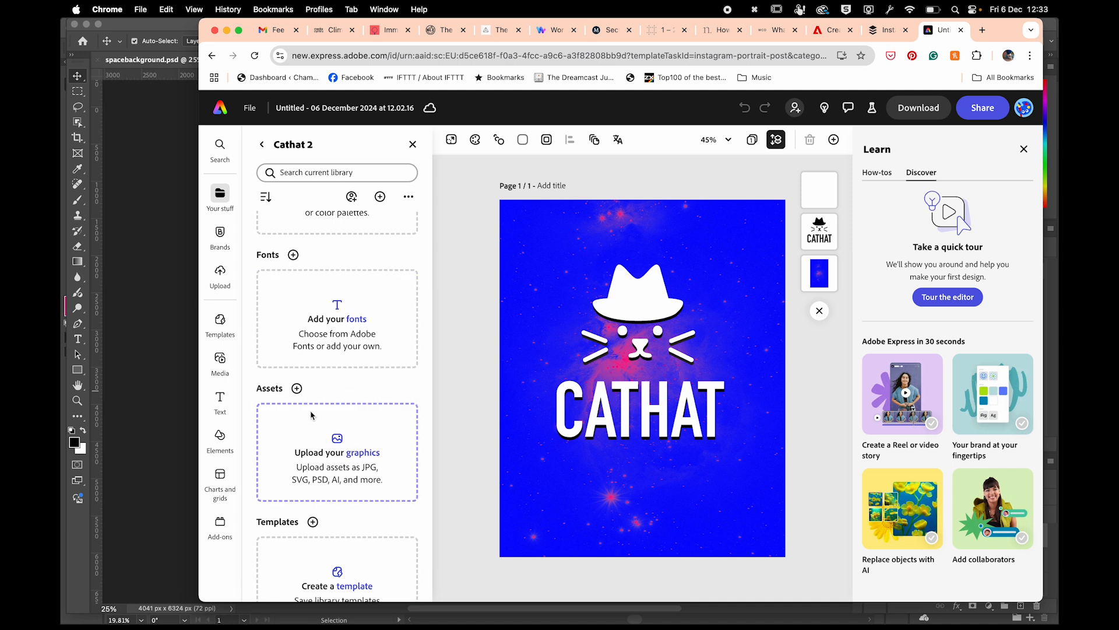
{"action": "scroll", "coordinate": [354, 456], "scroll_direction": "up", "scroll_amount": 3}
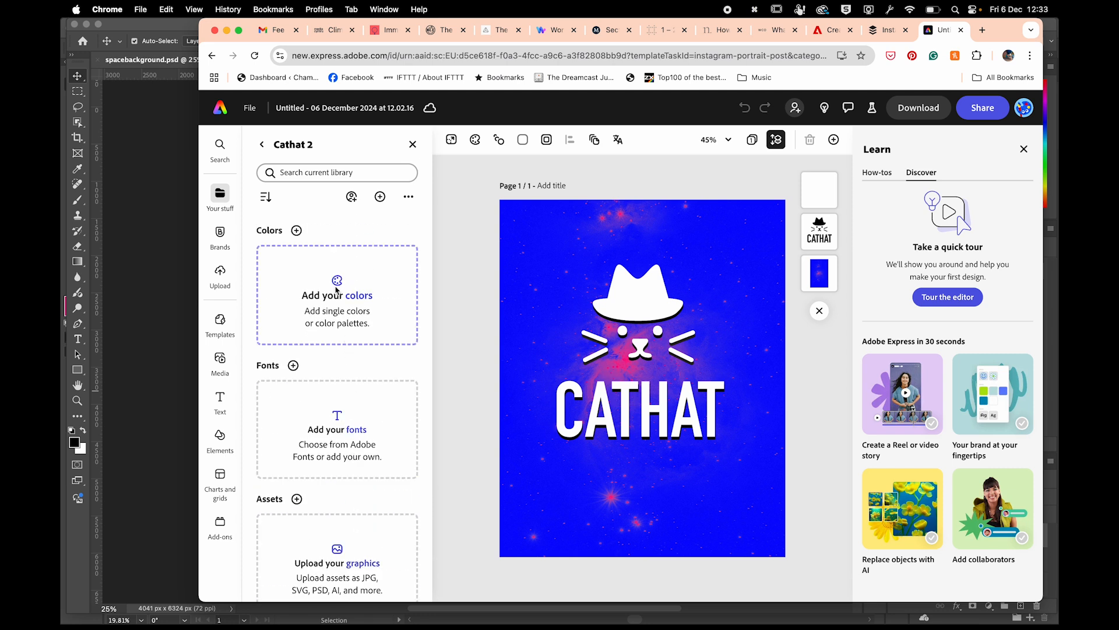
{"action": "key", "text": "super+Tab"}
{"action": "key", "text": "super+Tab"}
{"action": "key", "text": "super+Tab"}
{"action": "key", "text": "super+Tab"}
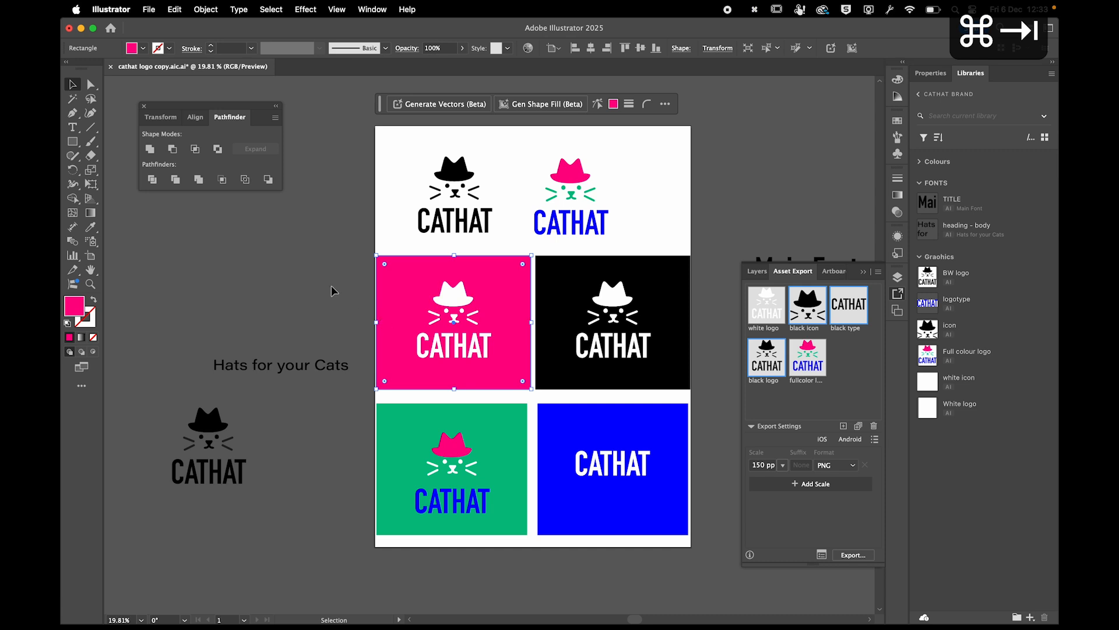
{"action": "left_click", "coordinate": [390, 352]}
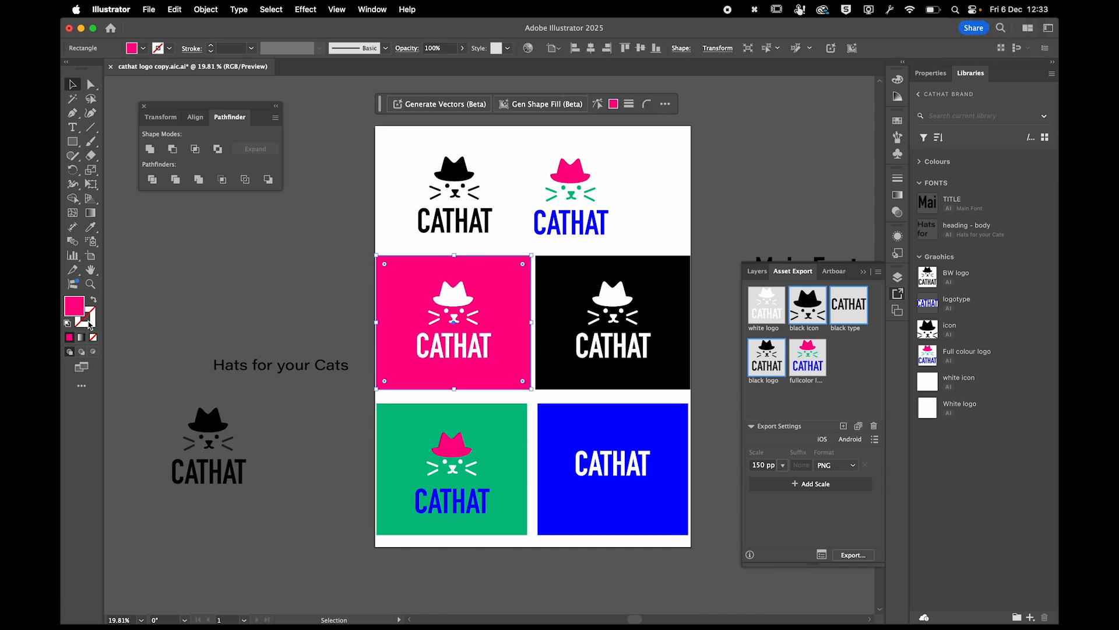
{"action": "double_click", "coordinate": [68, 309]}
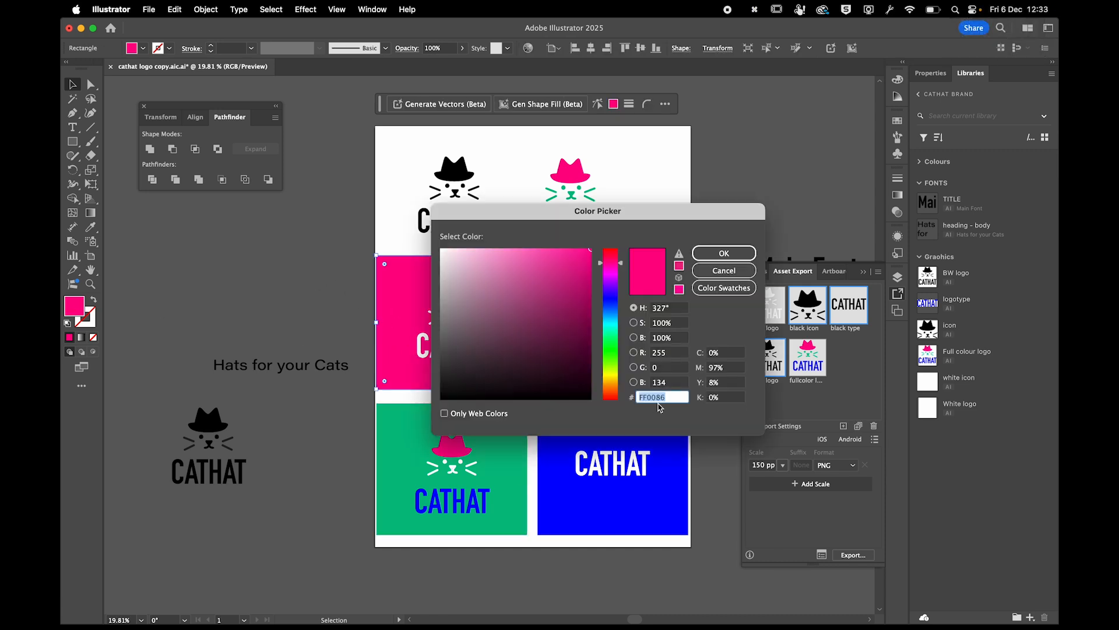
{"action": "key", "text": "super+c"}
Switch to Adobe Express and add a custom colour swatch with hex code FF0086 to the Cathat 2 library.
{"action": "key", "text": "super+Tab"}
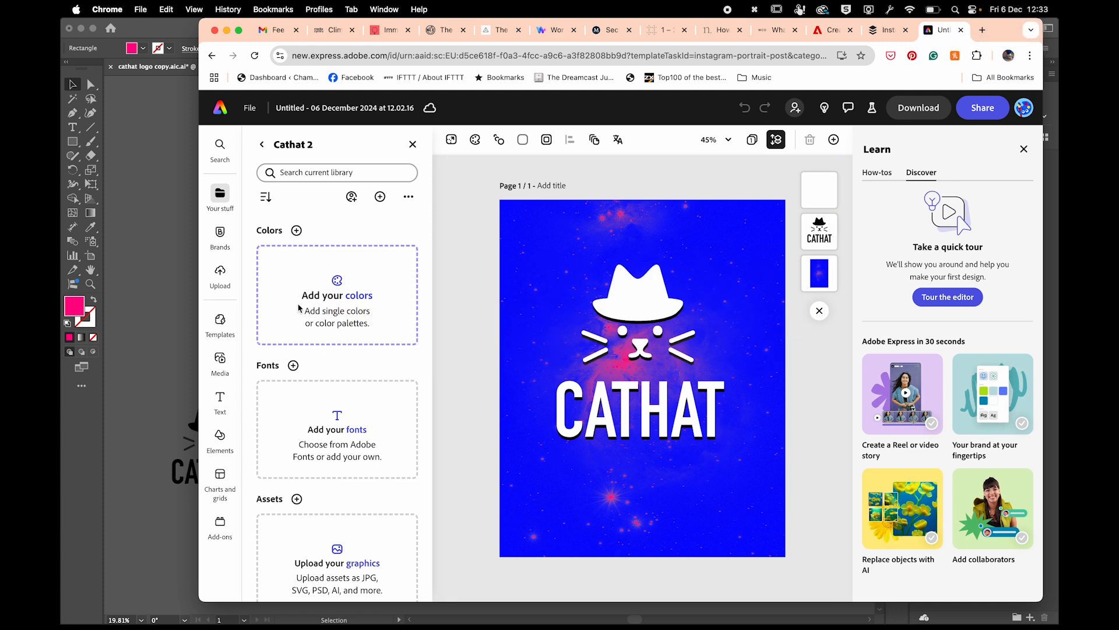
{"action": "left_click", "coordinate": [320, 298]}
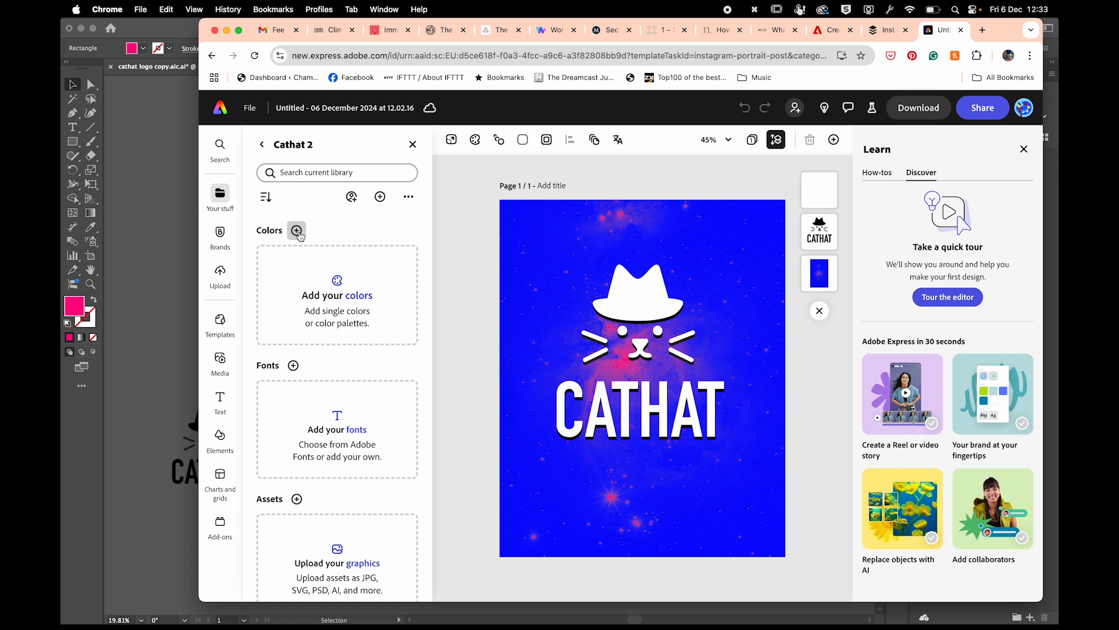
{"action": "left_click", "coordinate": [298, 231]}
{"action": "left_click", "coordinate": [301, 277]}
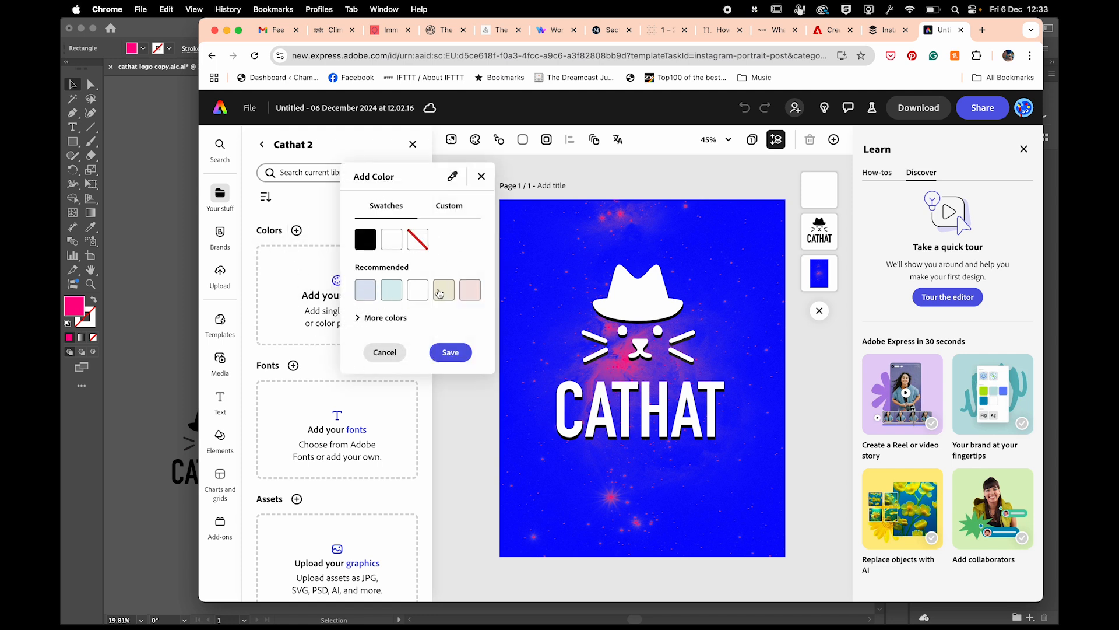
{"action": "left_click", "coordinate": [458, 204]}
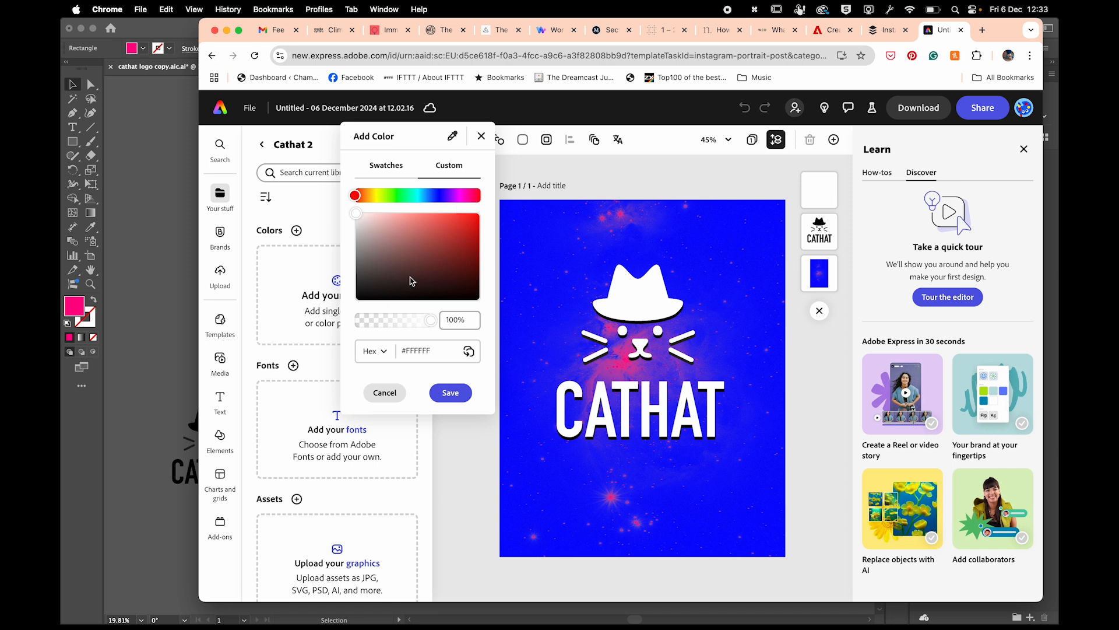
{"action": "left_click", "coordinate": [428, 349]}
{"action": "left_click_drag", "start_coordinate": [405, 352], "coordinate": [480, 357]}
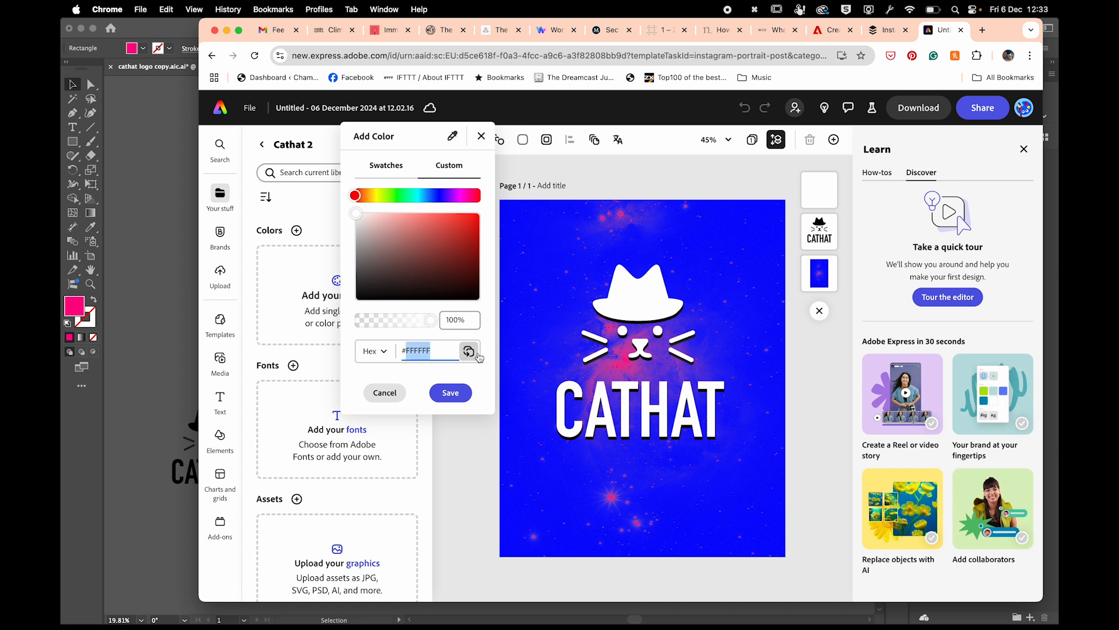
{"action": "key", "text": "super+v"}
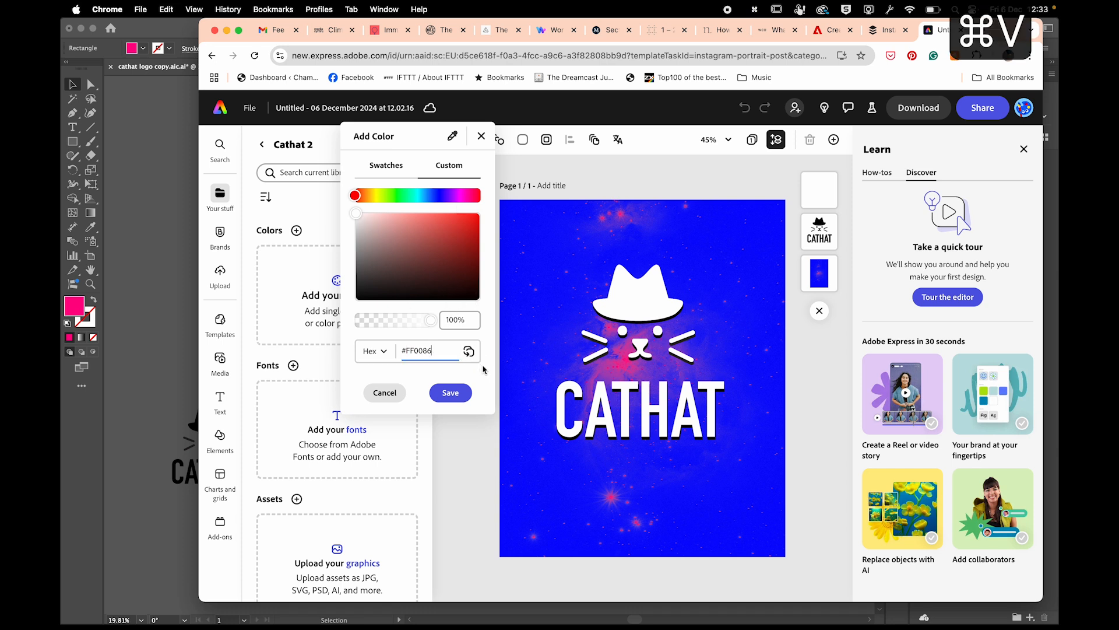
{"action": "key", "text": "Return"}
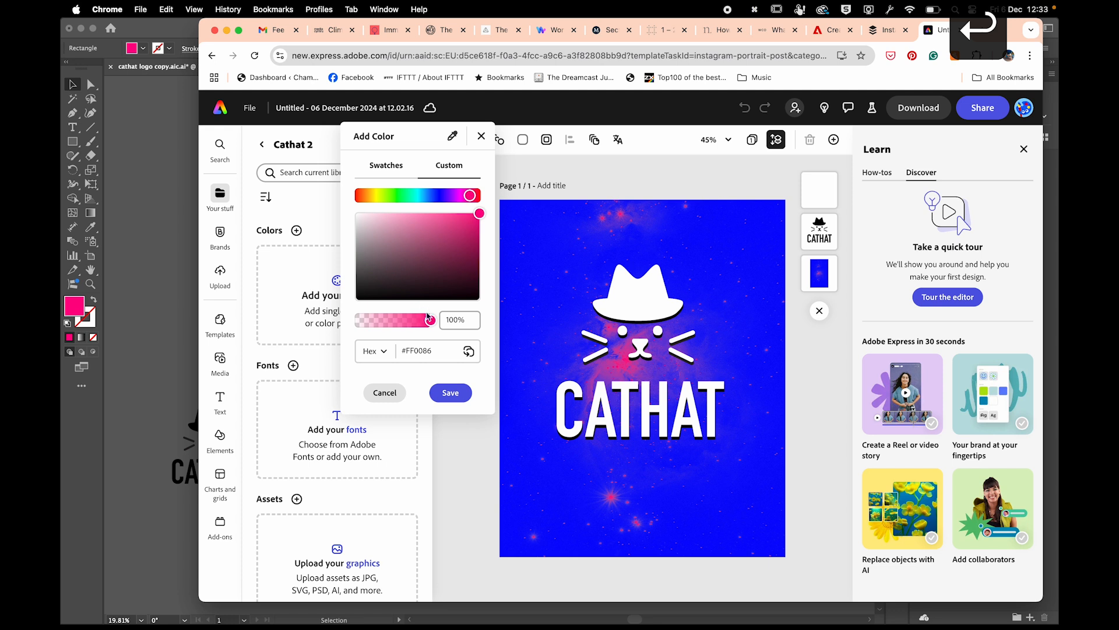
{"action": "left_click", "coordinate": [446, 393]}
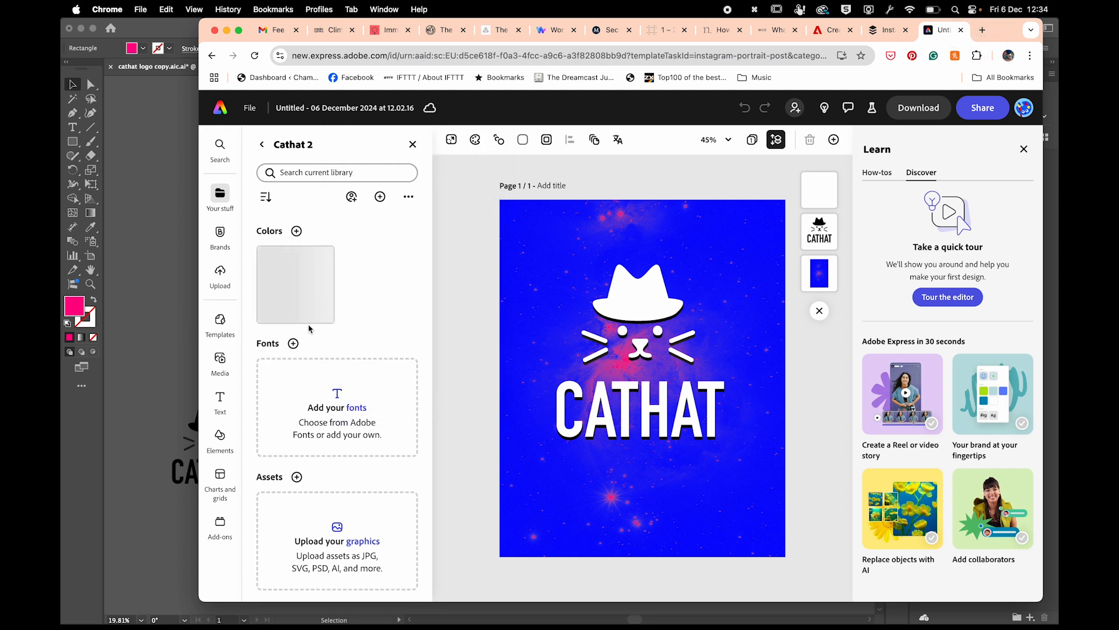
{"action": "left_click", "coordinate": [297, 232]}
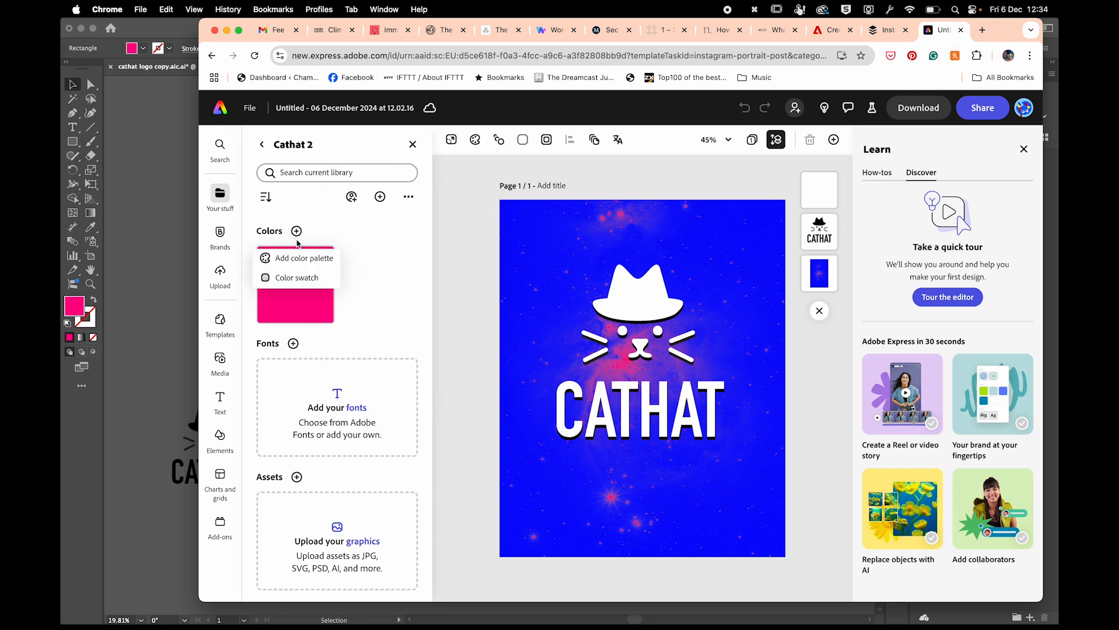
{"action": "left_click", "coordinate": [297, 280]}
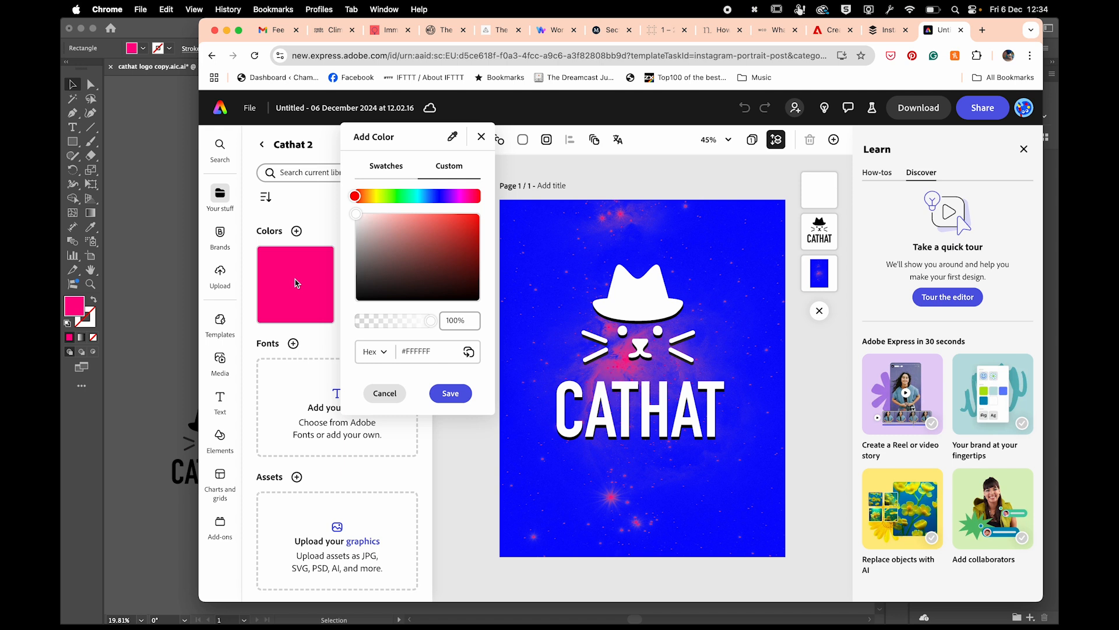
{"action": "key", "text": "super+Tab"}
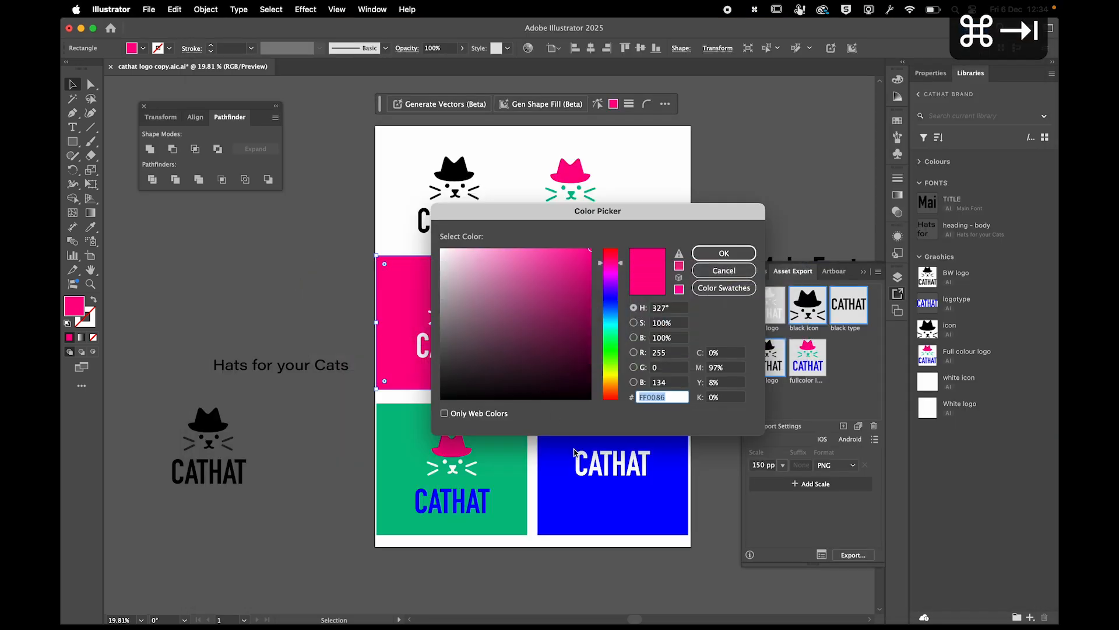
{"action": "left_click", "coordinate": [724, 253]}
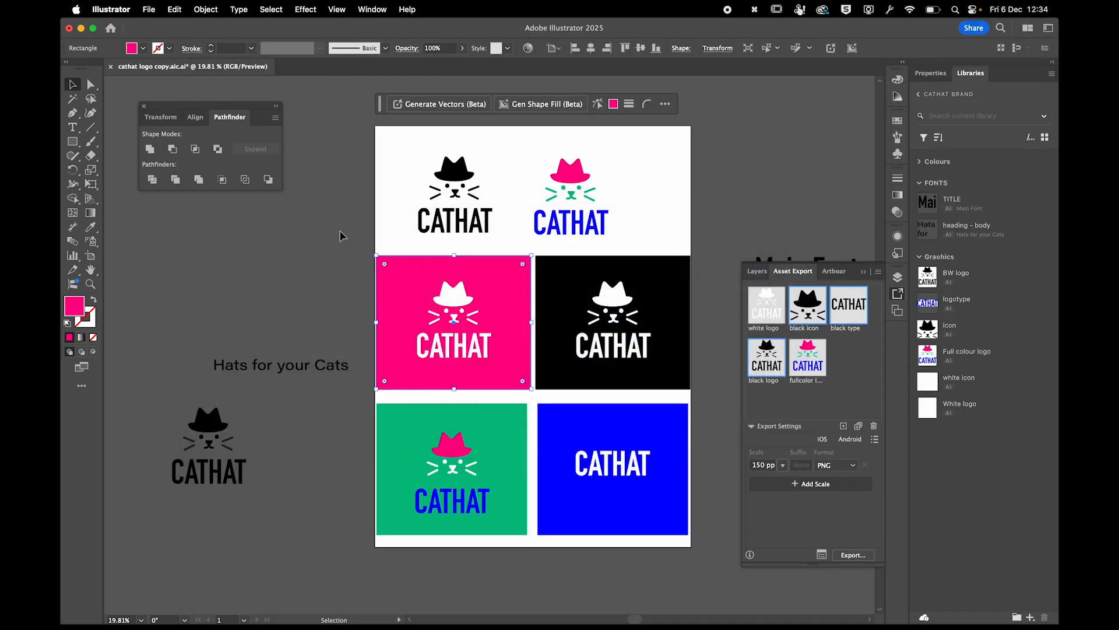
{"action": "key", "text": "super+Tab"}
{"action": "left_click", "coordinate": [386, 394]}
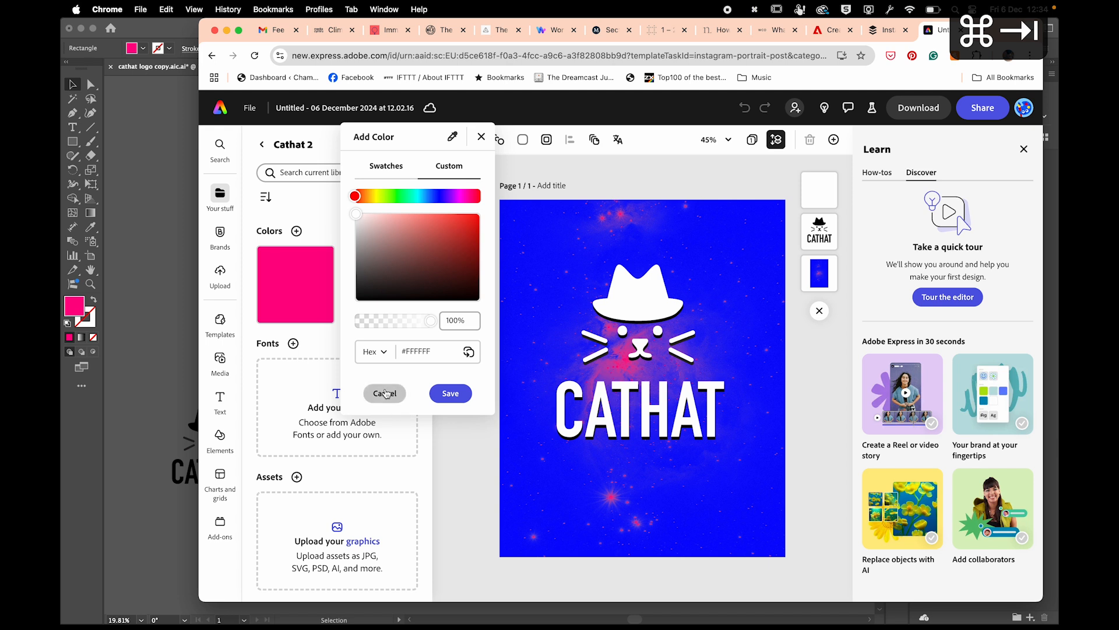
Open the font choices for the Cathat 2 library and check in Illustrator which font the black logo's CATHAT text uses.
{"action": "left_click", "coordinate": [294, 343]}
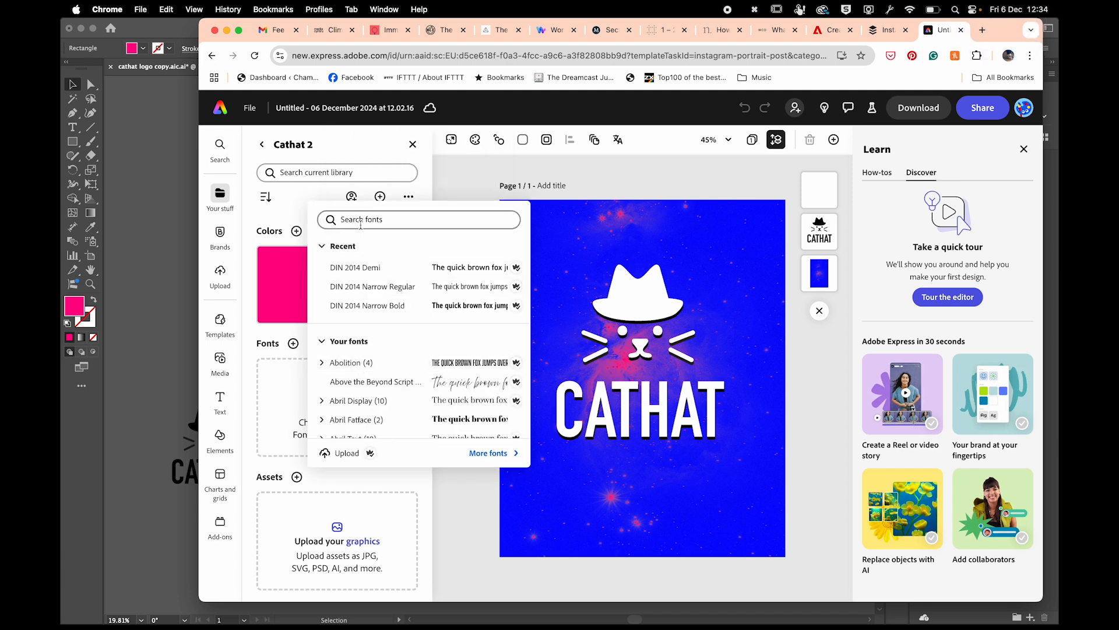
{"action": "key", "text": "super+Tab"}
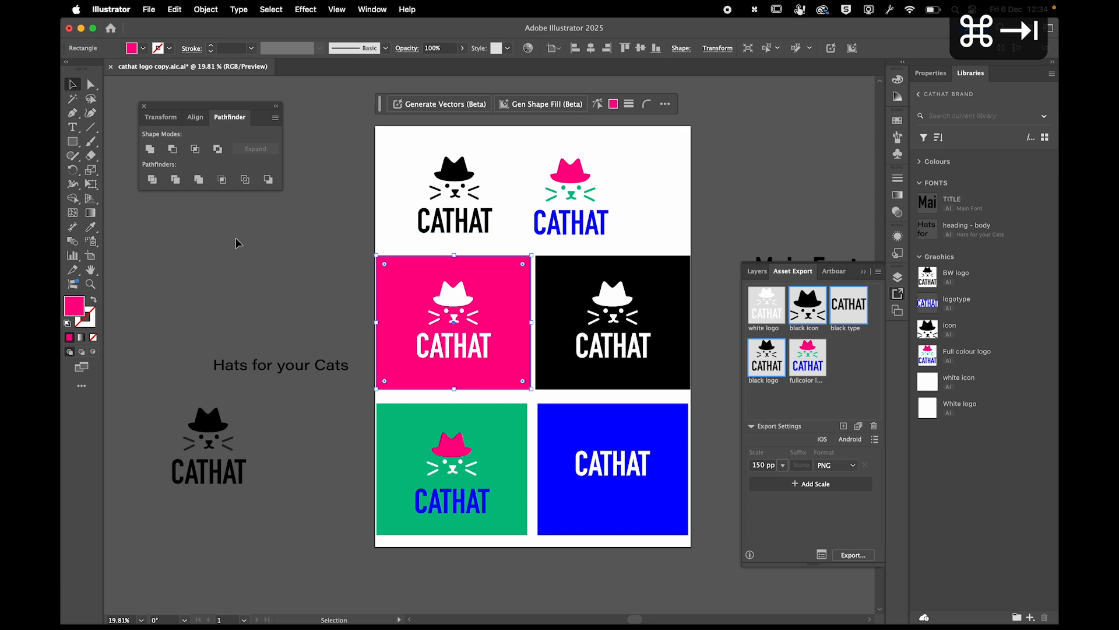
{"action": "left_click", "coordinate": [421, 227]}
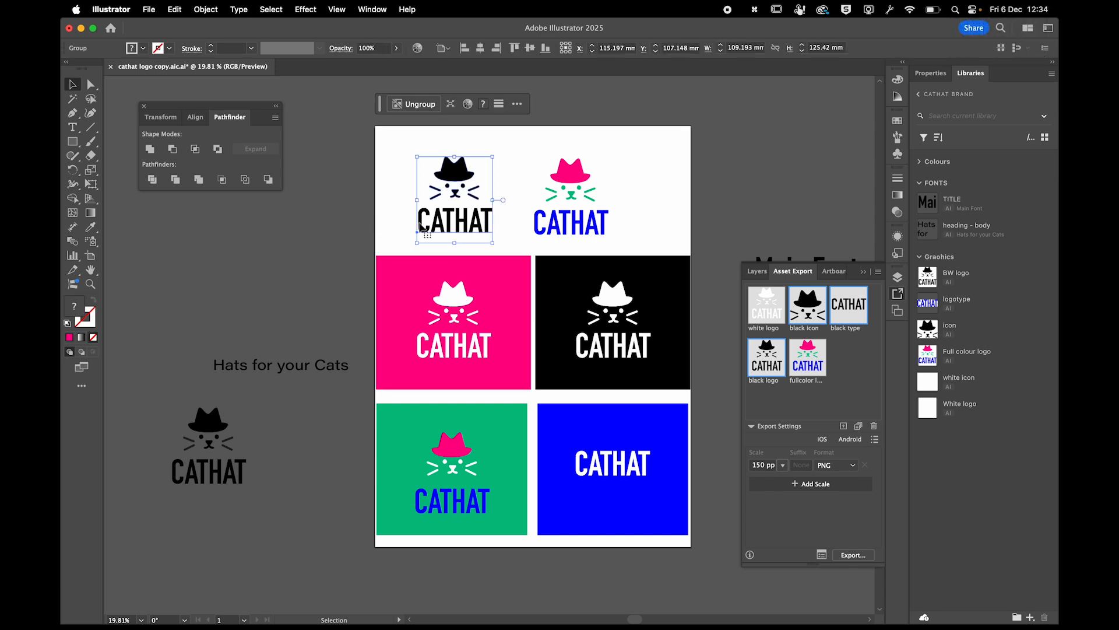
{"action": "double_click", "coordinate": [431, 226]}
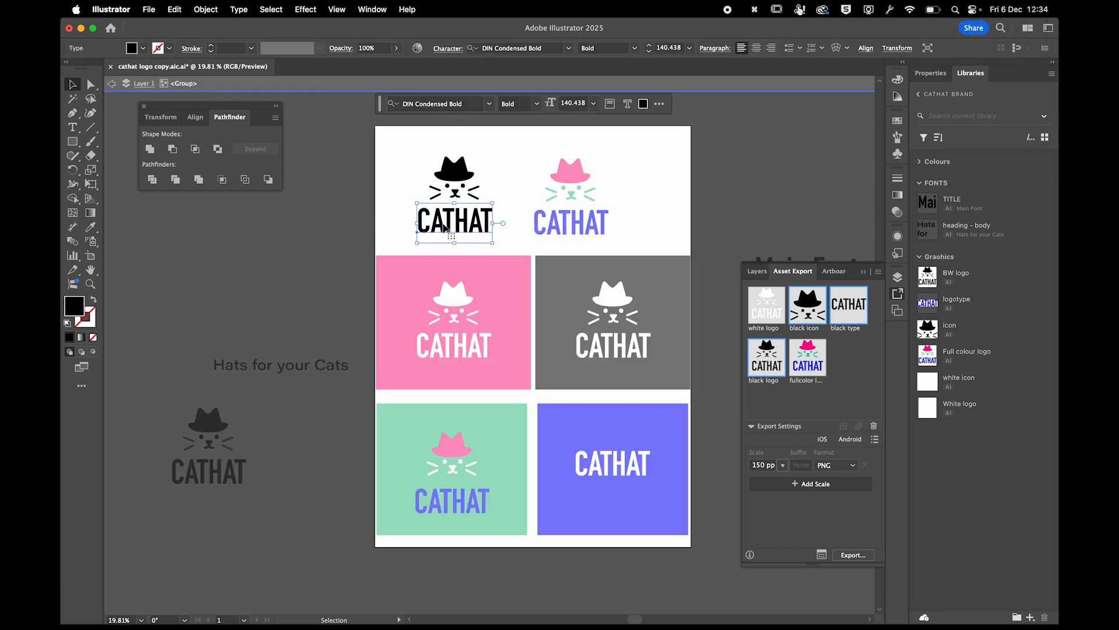
{"action": "left_click", "coordinate": [363, 153]}
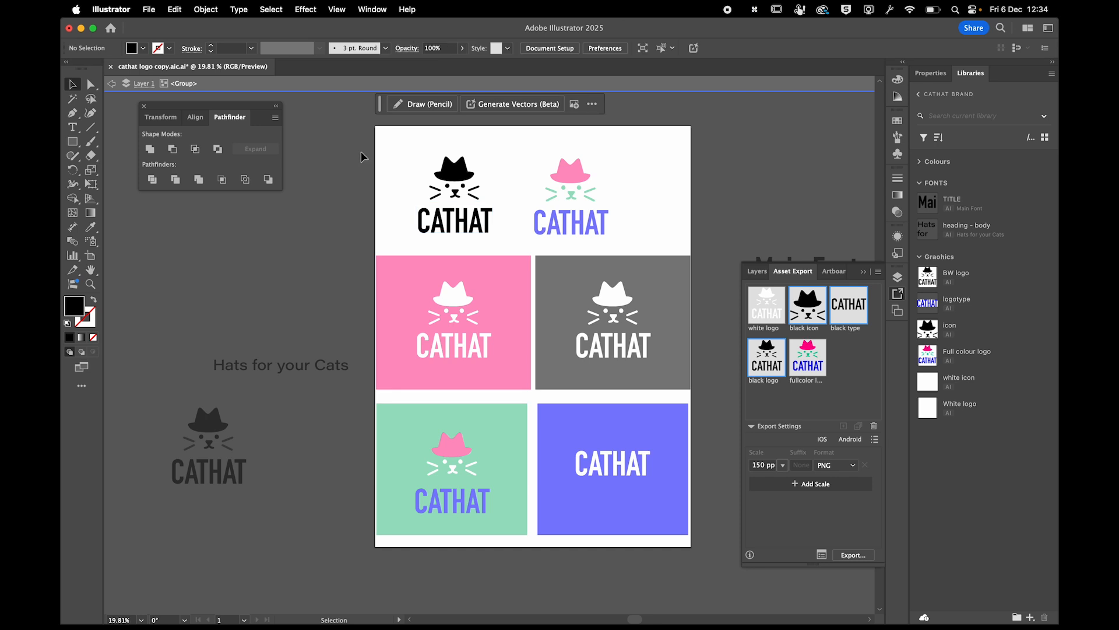
{"action": "left_click", "coordinate": [111, 83]}
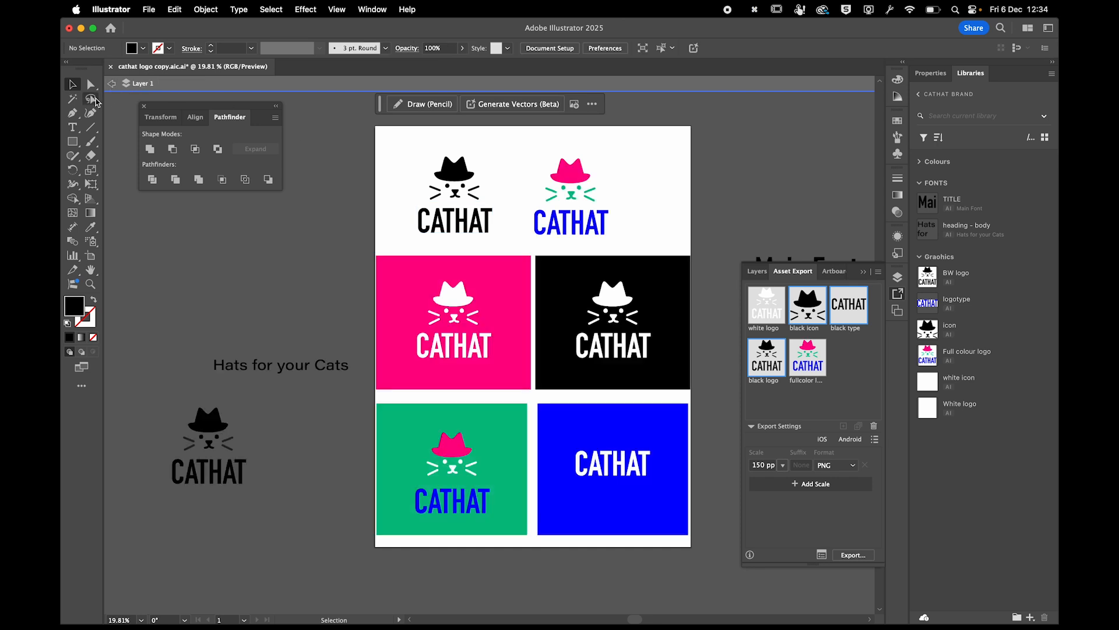
{"action": "key", "text": "super+Tab"}
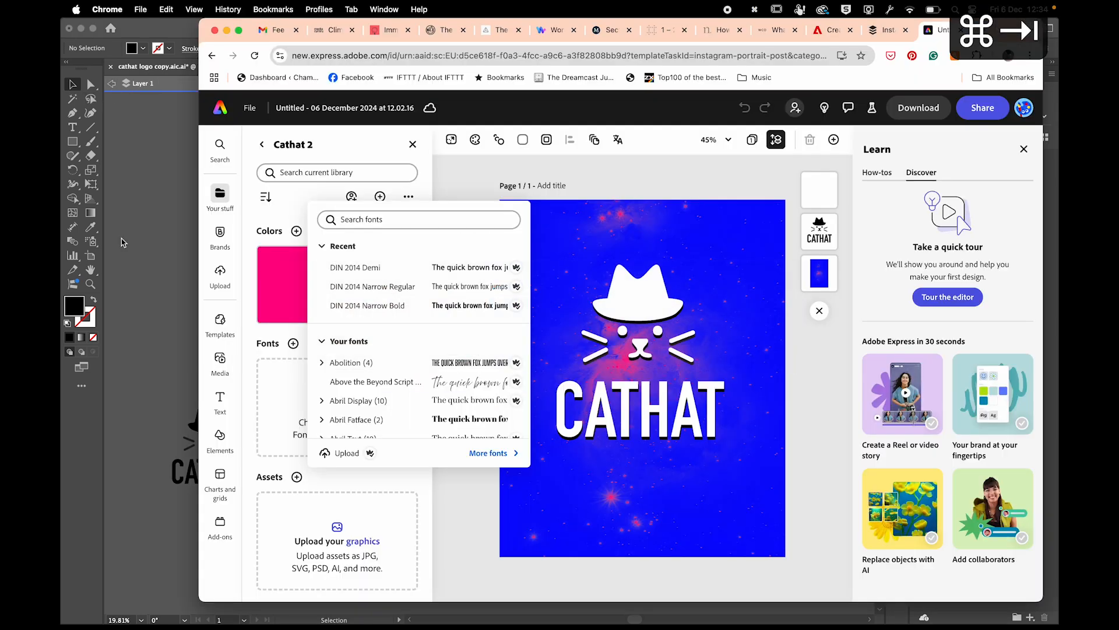
{"action": "left_click", "coordinate": [302, 207]}
Add text in the CATHAT socials brand's Body font above the hat, reading "HATS FOR YOUR CAT", and fill it red FF0000.
{"action": "left_click", "coordinate": [221, 237]}
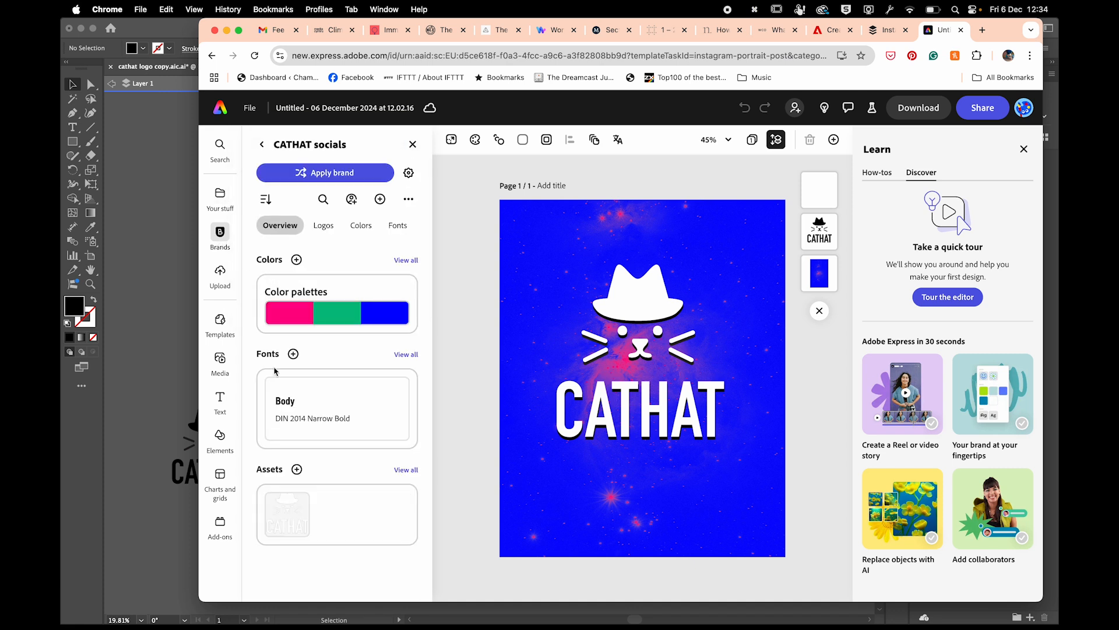
{"action": "left_click", "coordinate": [289, 399]}
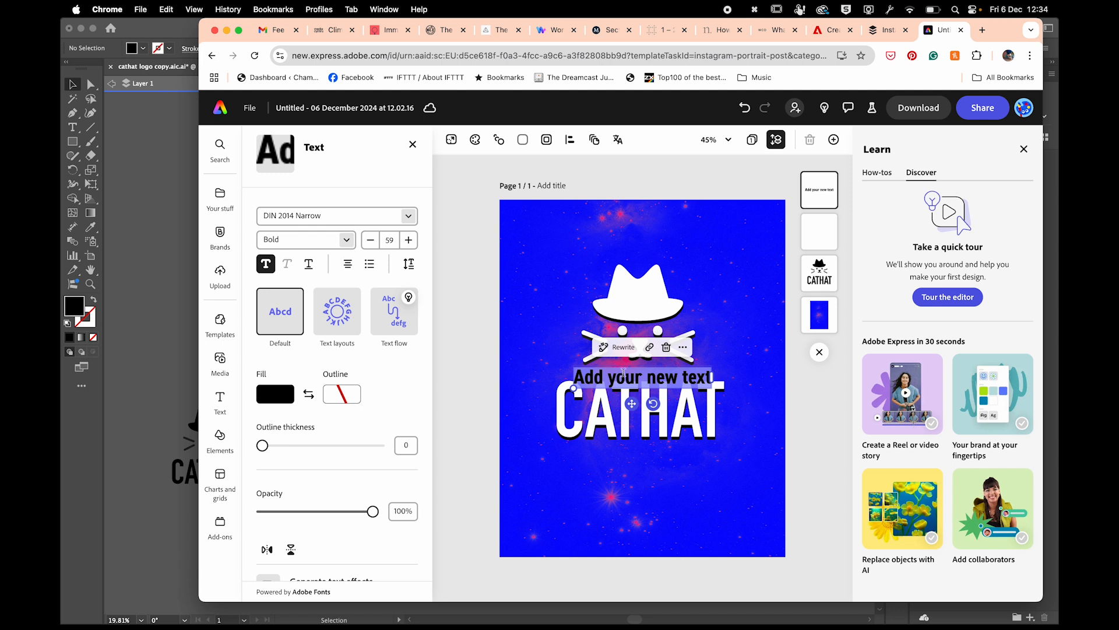
{"action": "left_click_drag", "start_coordinate": [632, 403], "coordinate": [629, 261]}
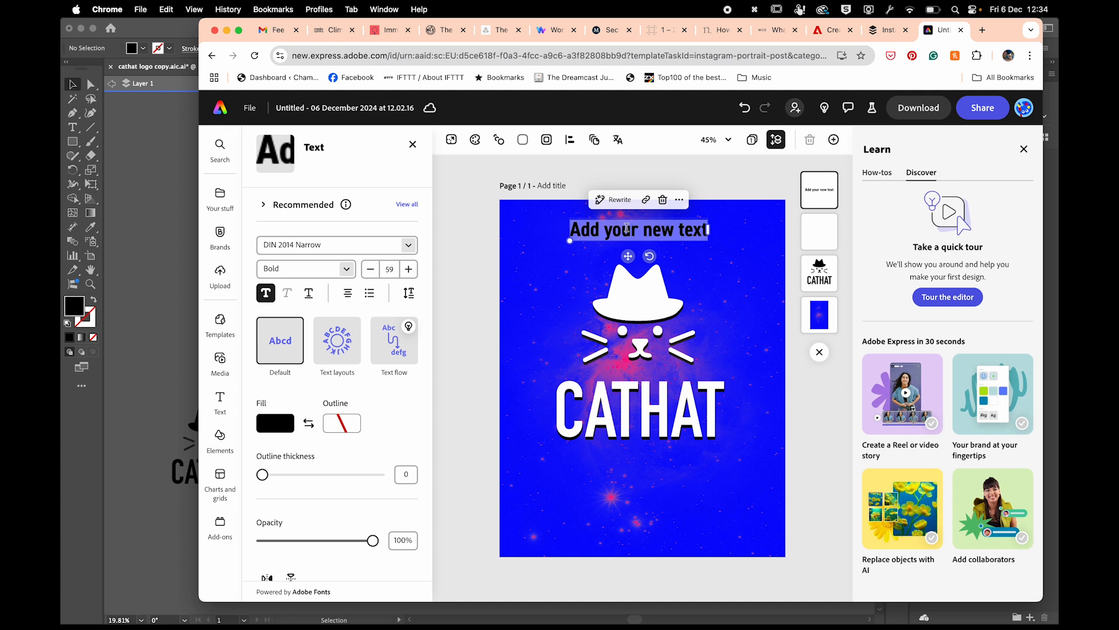
{"action": "type", "text": "HATS FOR YOUR CAT"}
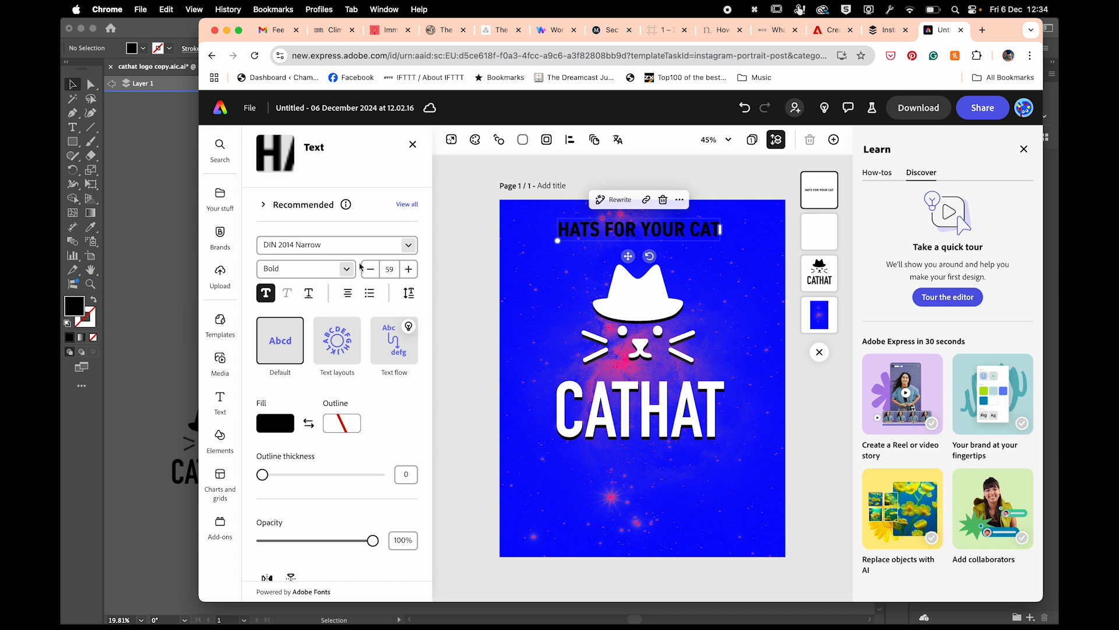
{"action": "left_click", "coordinate": [274, 422]}
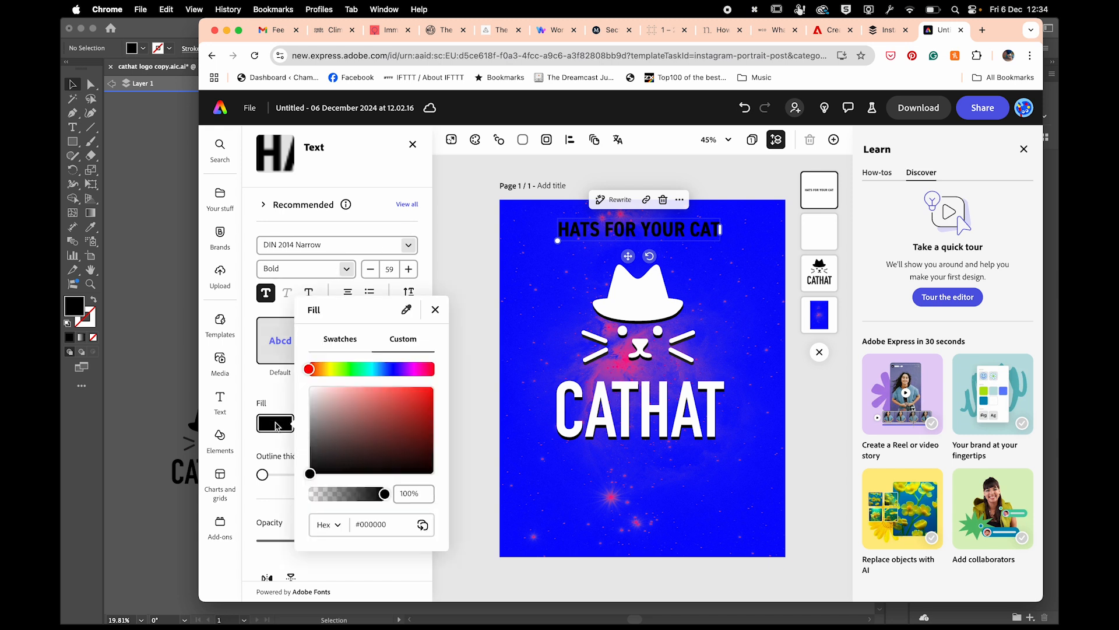
{"action": "left_click_drag", "start_coordinate": [325, 428], "coordinate": [436, 388]}
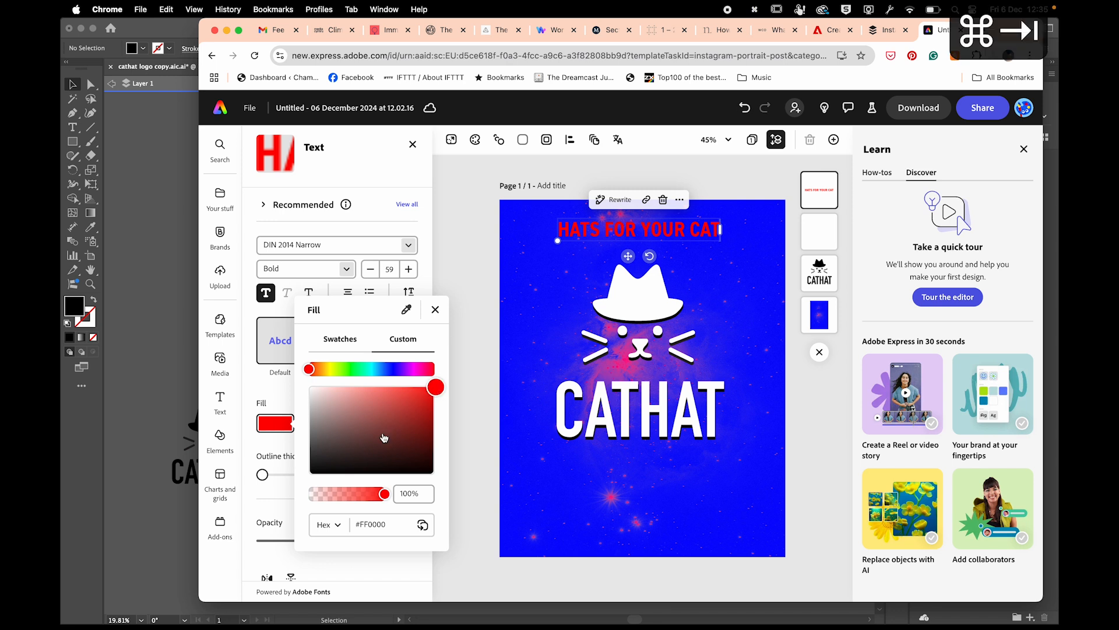
Switch to Illustrator and copy the hex code 00BF84 from the fill of the green logo rectangle.
{"action": "key", "text": "super+Tab"}
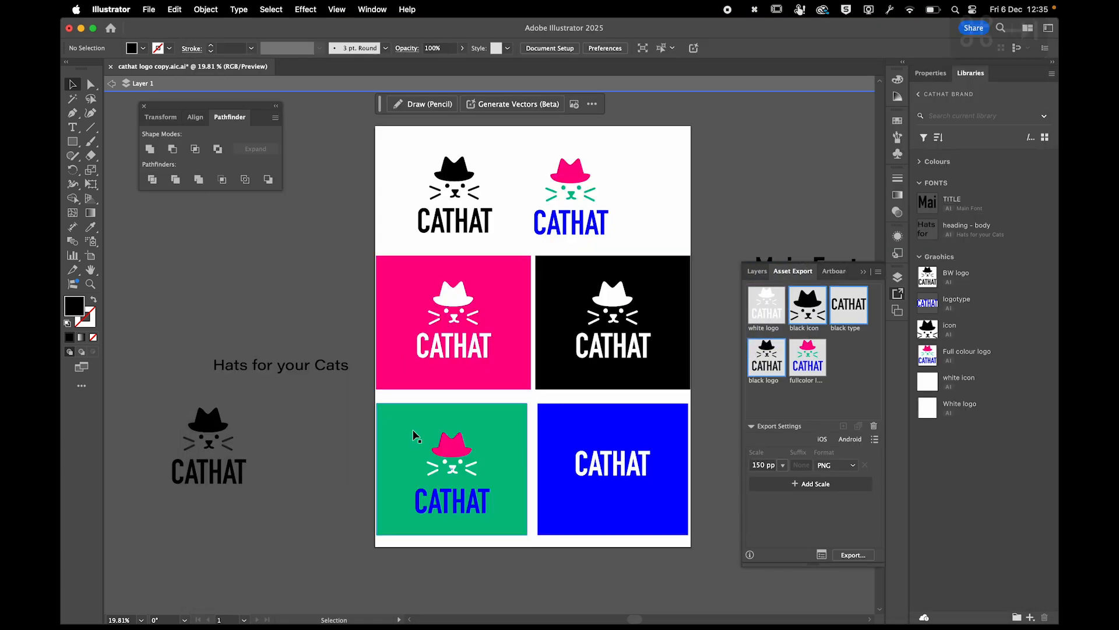
{"action": "left_click", "coordinate": [413, 433]}
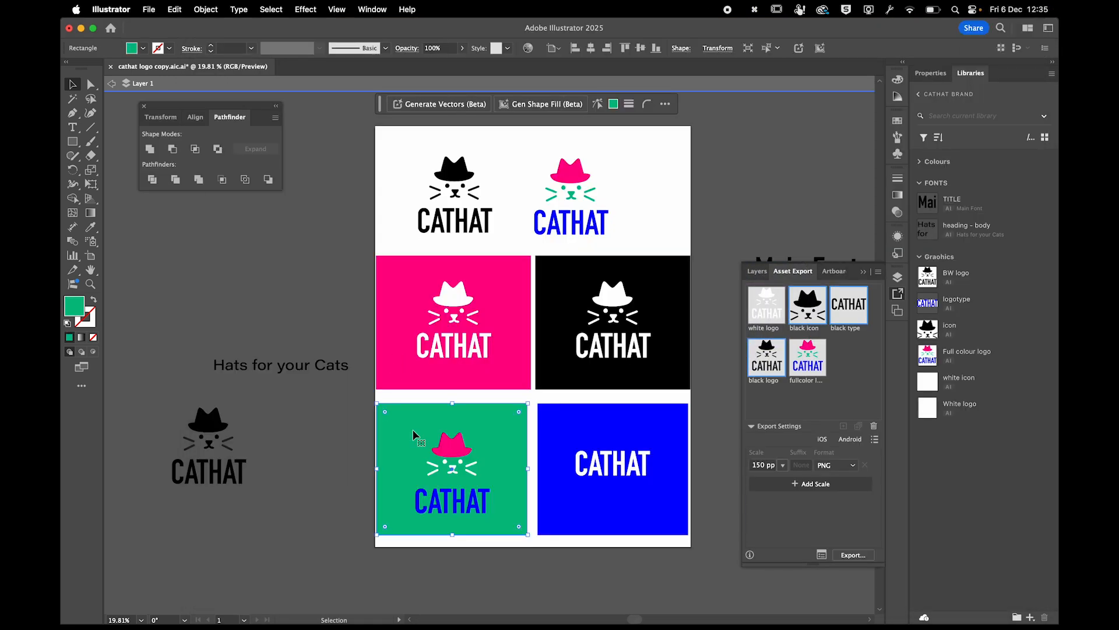
{"action": "double_click", "coordinate": [79, 309]}
{"action": "key", "text": "super+c"}
Return to Adobe Express and set the fill of the "HATS FOR YOUR CAT" text to hex 00BF84.
{"action": "key", "text": "super+Tab"}
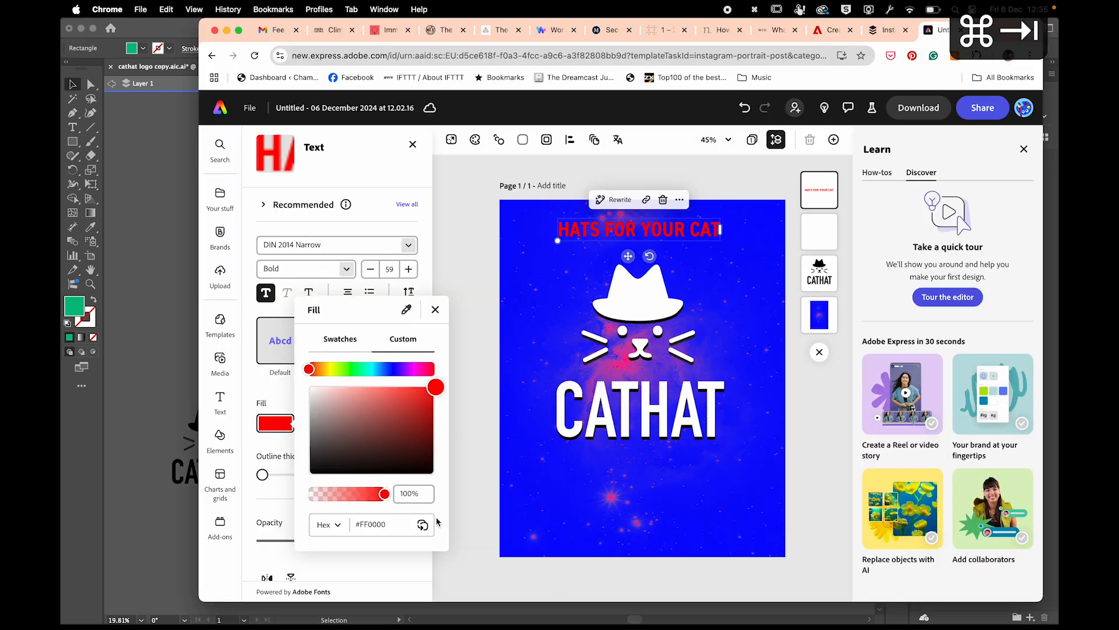
{"action": "left_click", "coordinate": [398, 523]}
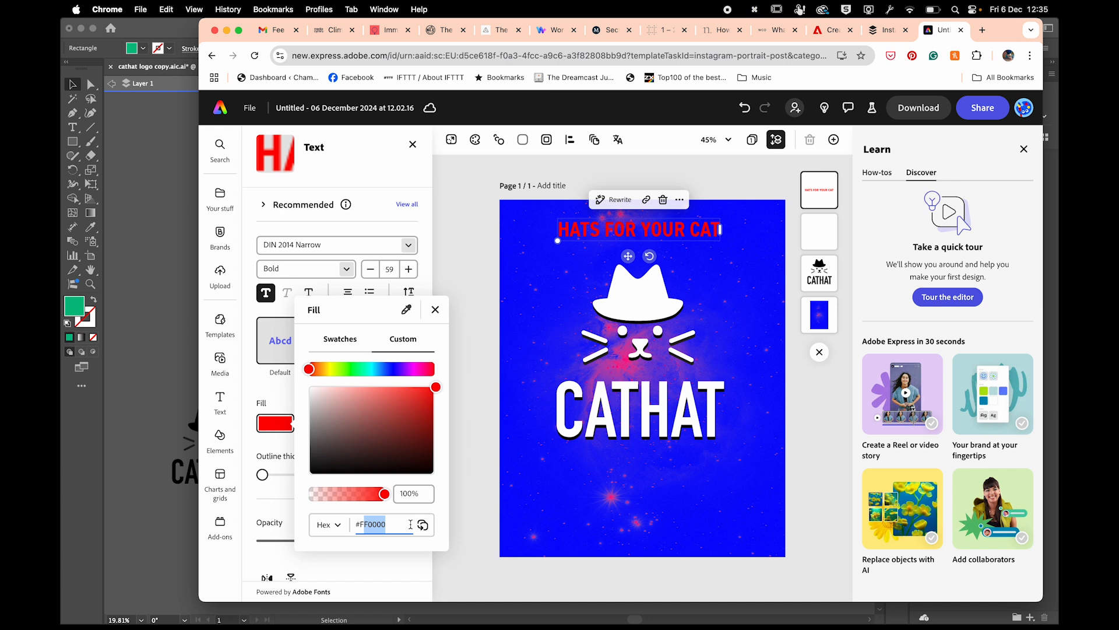
{"action": "key", "text": "BackSpace"}
{"action": "key", "text": "BackSpace"}
{"action": "key", "text": "super+v"}
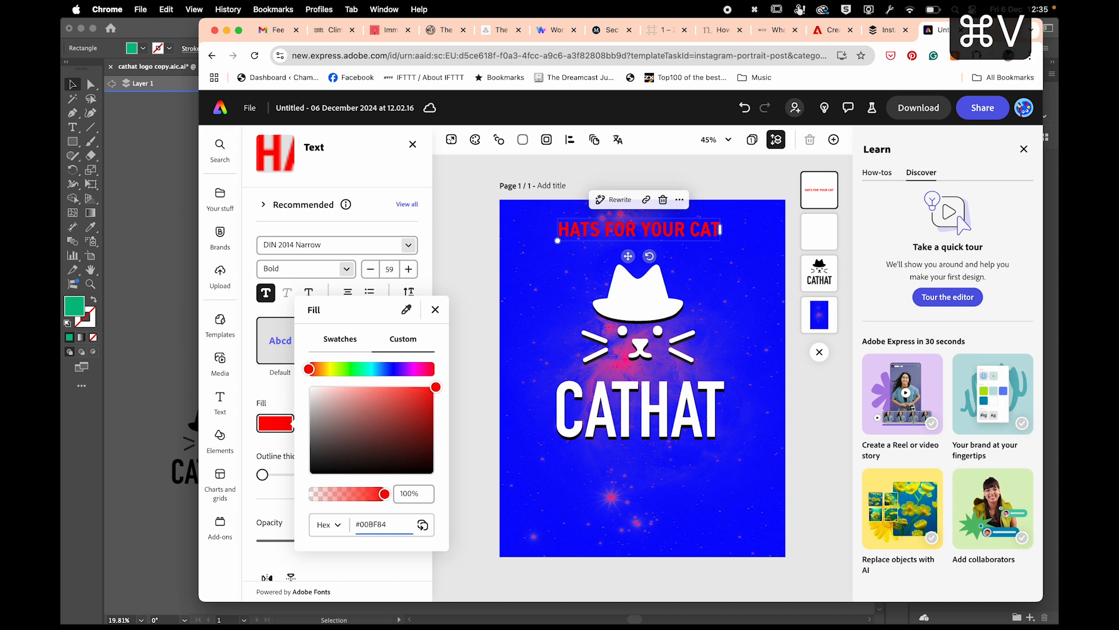
{"action": "key", "text": "Return"}
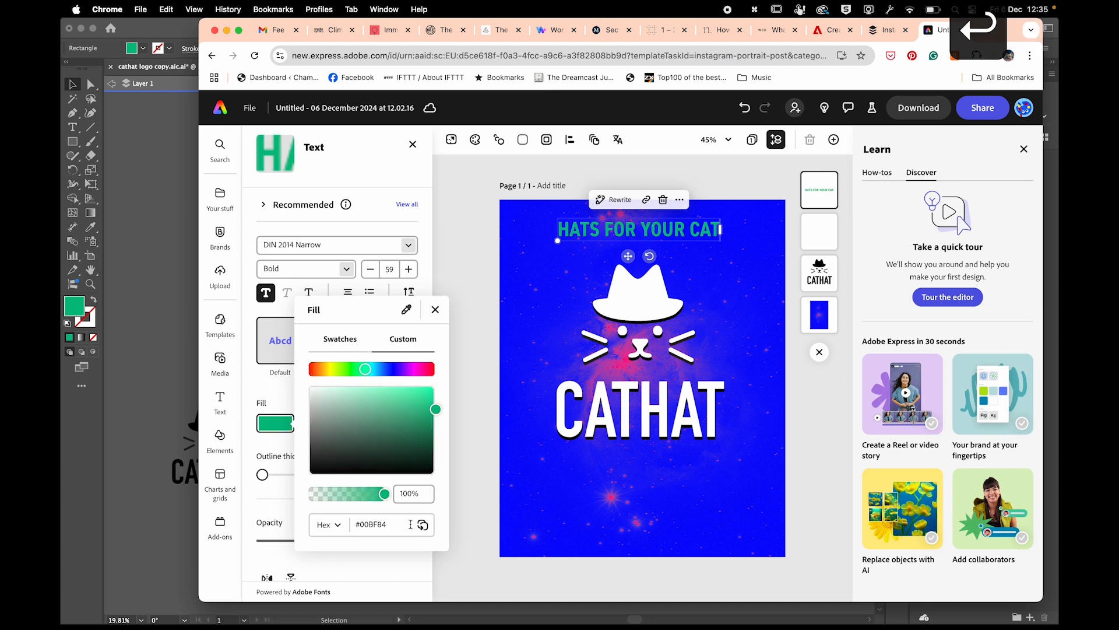
Go back to Illustrator, dismiss the green fill's colour settings and copy the hex code FF0086 from the pink logo rectangle.
{"action": "key", "text": "super+Tab"}
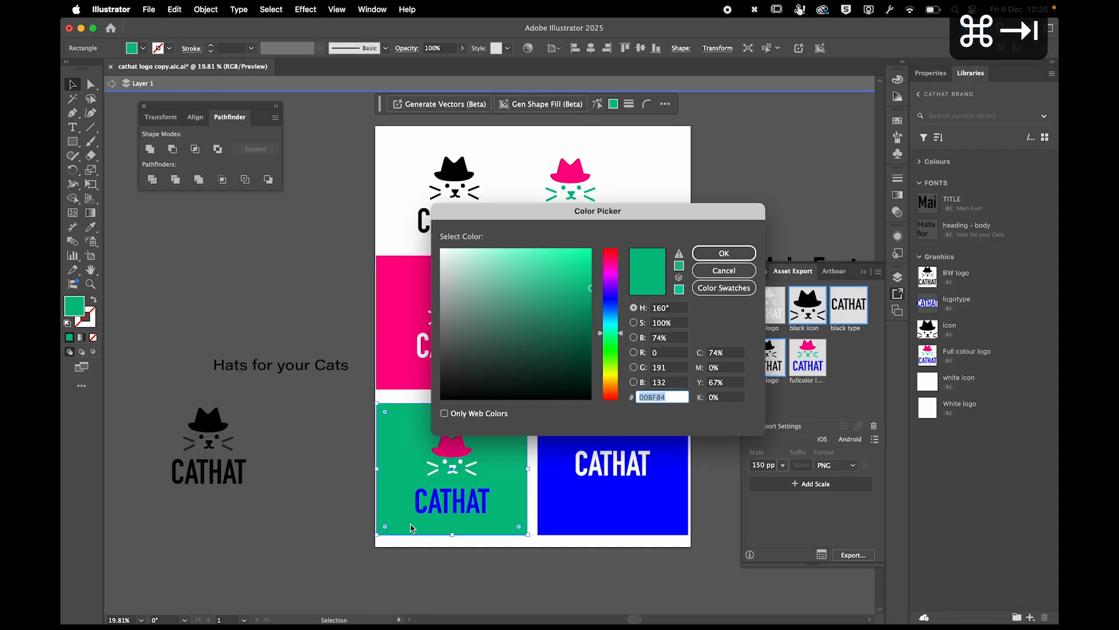
{"action": "left_click", "coordinate": [721, 275]}
{"action": "left_click", "coordinate": [416, 310]}
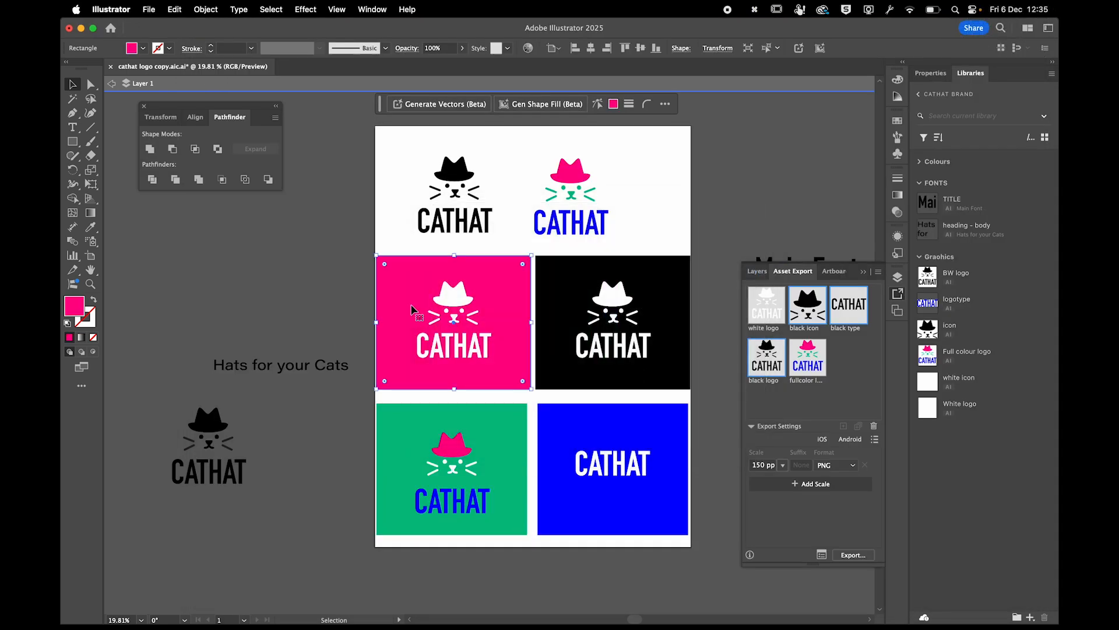
{"action": "double_click", "coordinate": [82, 314]}
{"action": "key", "text": "super+c"}
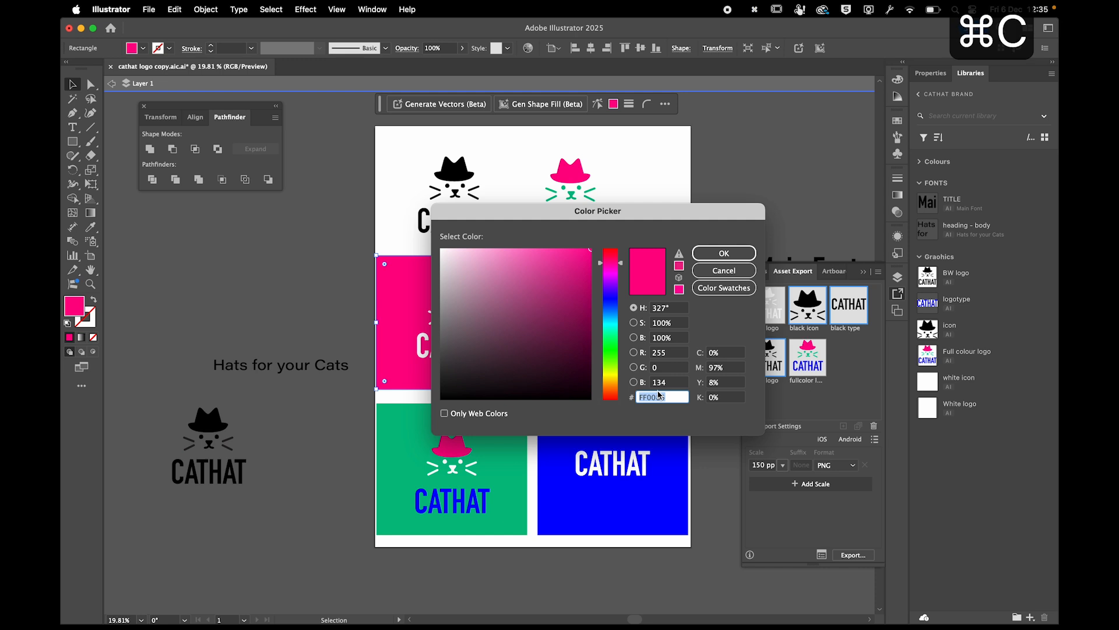
Switch back to Adobe Express and set the fill of the "HATS FOR YOUR CAT" text to hex FF0086.
{"action": "key", "text": "super+Tab"}
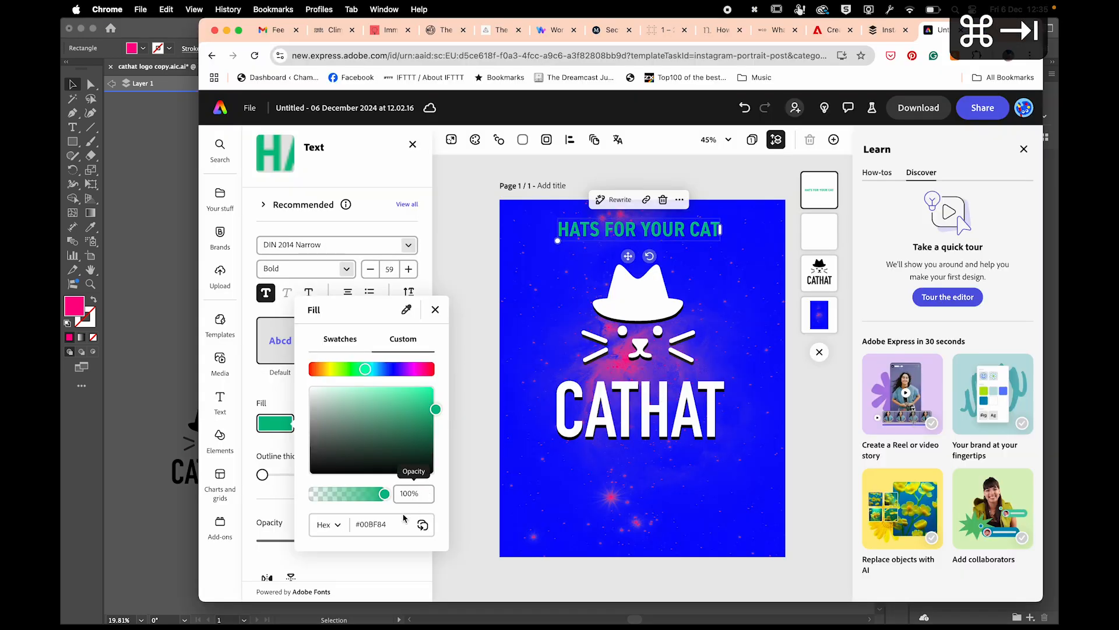
{"action": "left_click", "coordinate": [376, 524]}
{"action": "key", "text": "super+v"}
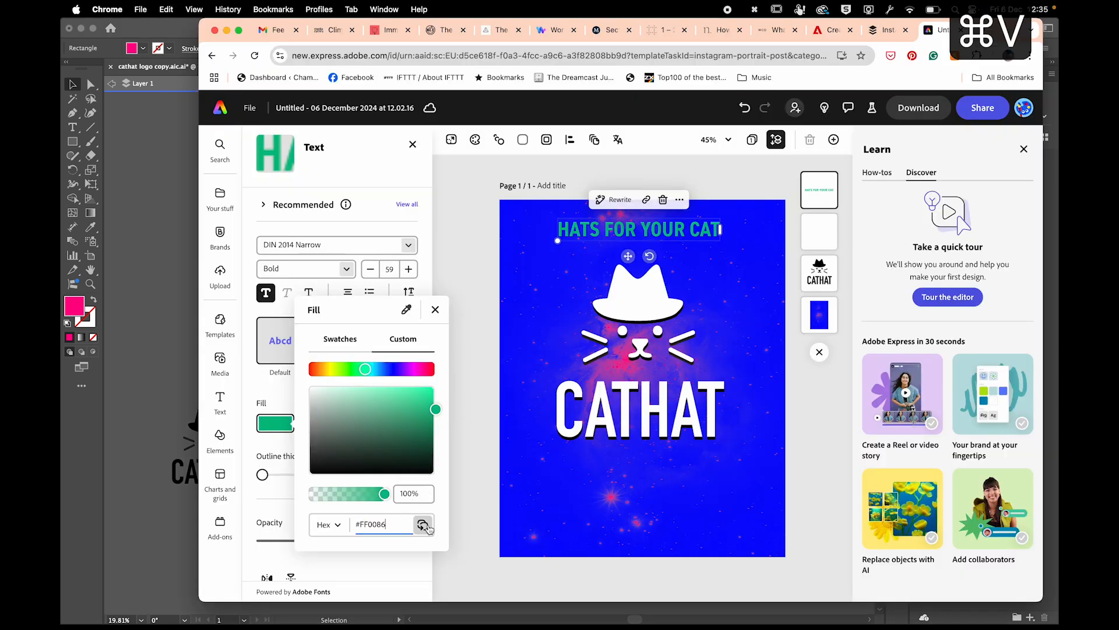
{"action": "key", "text": "Return"}
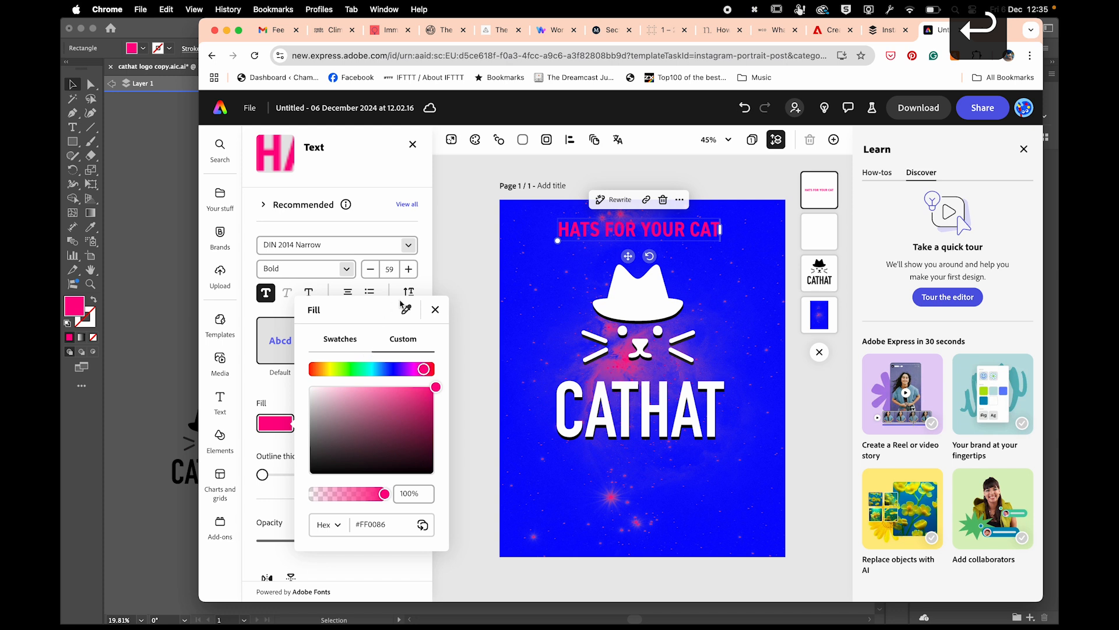
{"action": "left_click", "coordinate": [436, 310]}
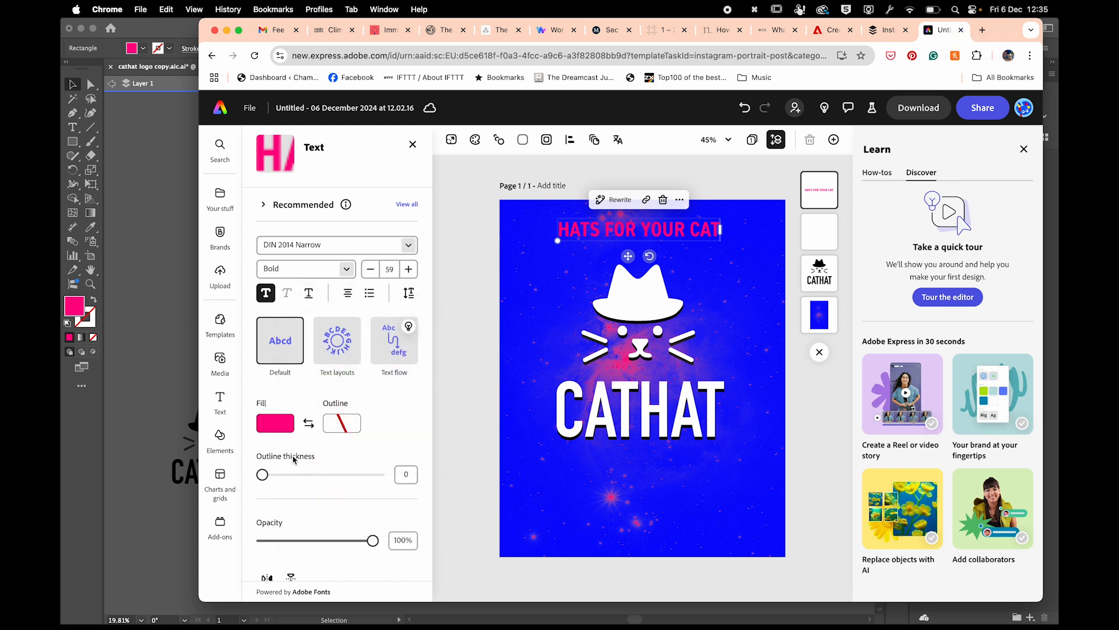
Increase the font size of the "HATS FOR YOUR CAT" text to 80 and move it slightly down.
{"action": "scroll", "coordinate": [278, 510], "scroll_direction": "down", "scroll_amount": 2}
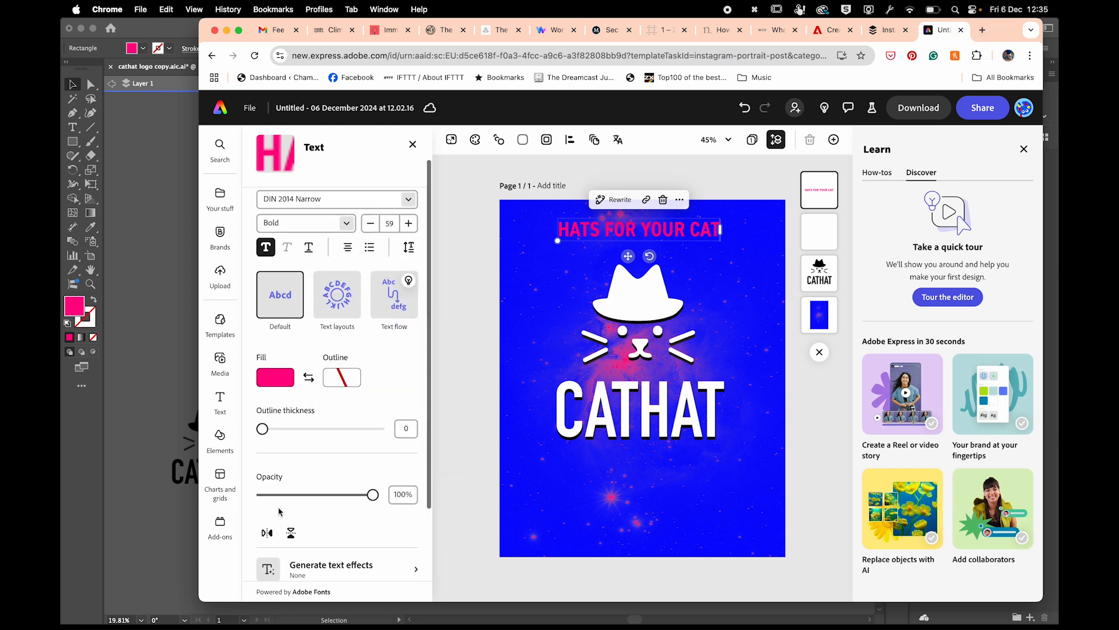
{"action": "scroll", "coordinate": [279, 510], "scroll_direction": "up", "scroll_amount": 2}
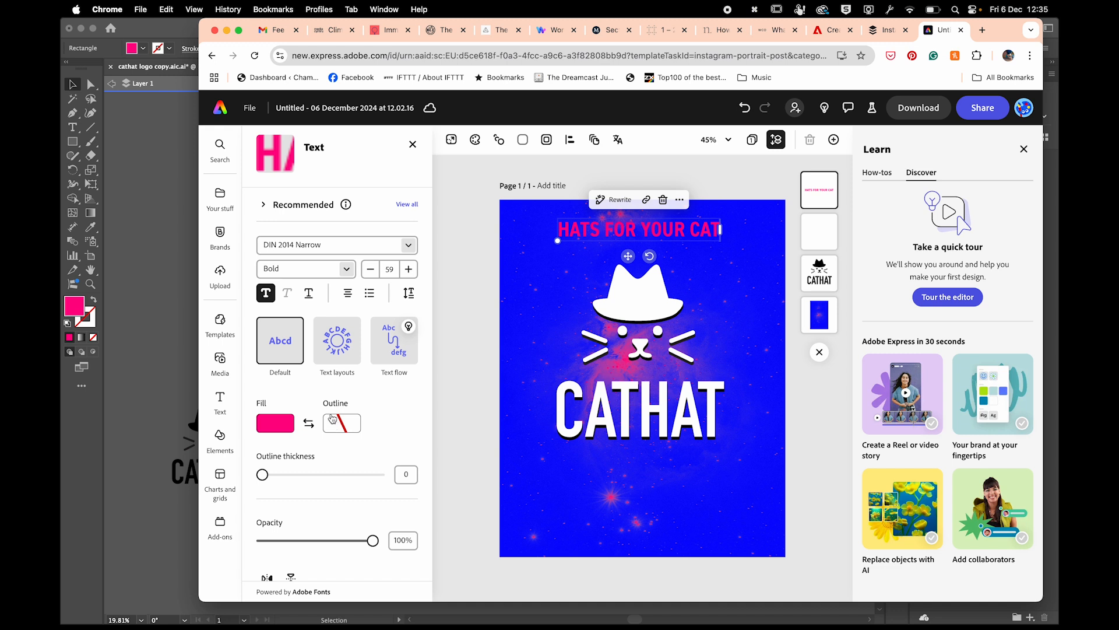
{"action": "left_click", "coordinate": [410, 271]}
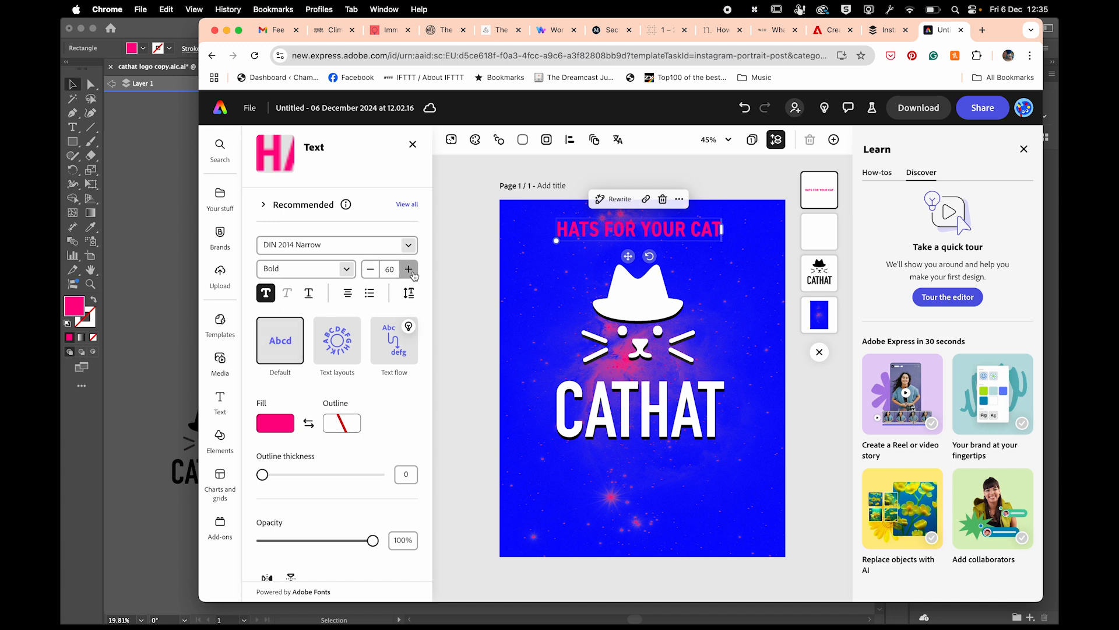
{"action": "left_click", "coordinate": [409, 269]}
{"action": "left_click", "coordinate": [409, 269]}
{"action": "left_click", "coordinate": [409, 269]}
{"action": "left_click", "coordinate": [409, 270]}
{"action": "left_click", "coordinate": [409, 269]}
{"action": "left_click", "coordinate": [409, 269]}
{"action": "left_click", "coordinate": [409, 270]}
{"action": "left_click", "coordinate": [409, 269]}
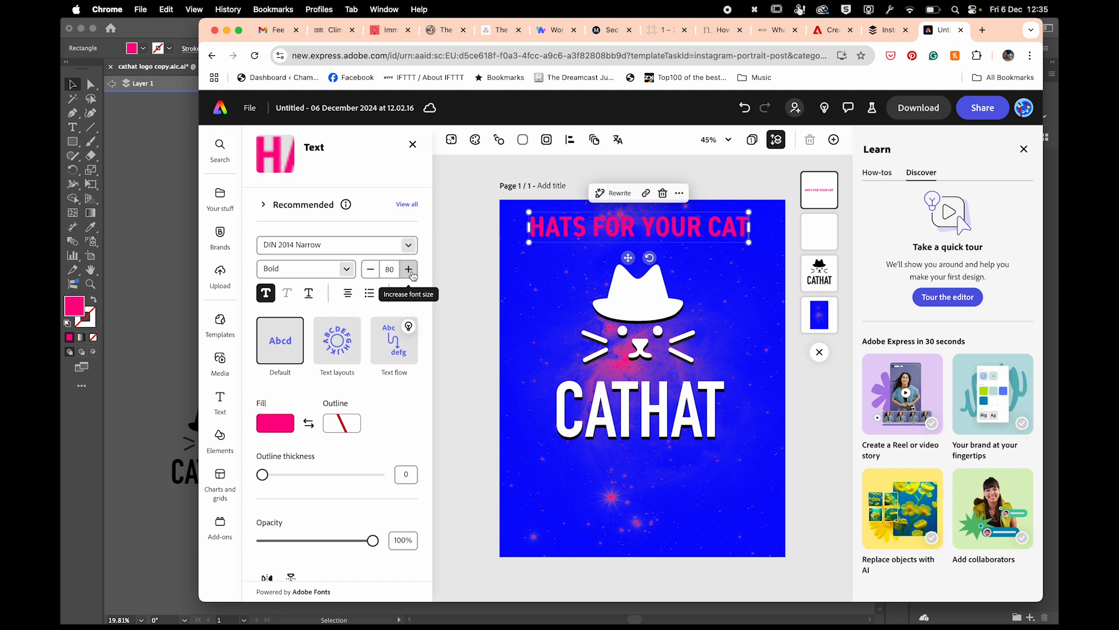
{"action": "left_click_drag", "start_coordinate": [627, 258], "coordinate": [627, 264]}
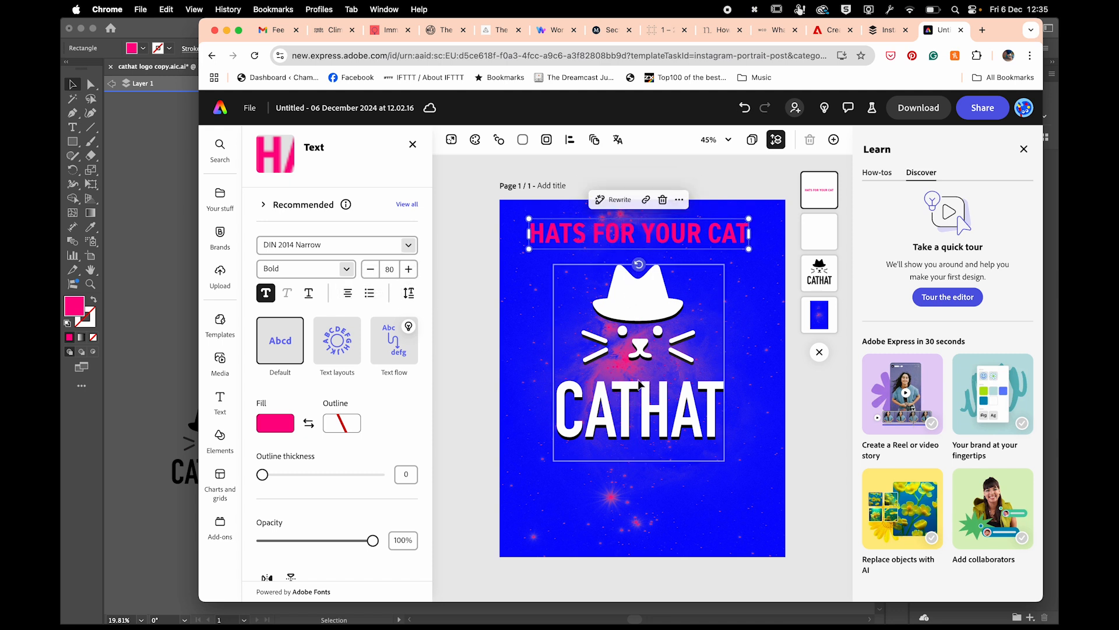
Shift the white CATHAT logo slightly down off the black copy behind it and delete the black logo.
{"action": "left_click", "coordinate": [632, 311]}
{"action": "left_click_drag", "start_coordinate": [627, 388], "coordinate": [631, 399]}
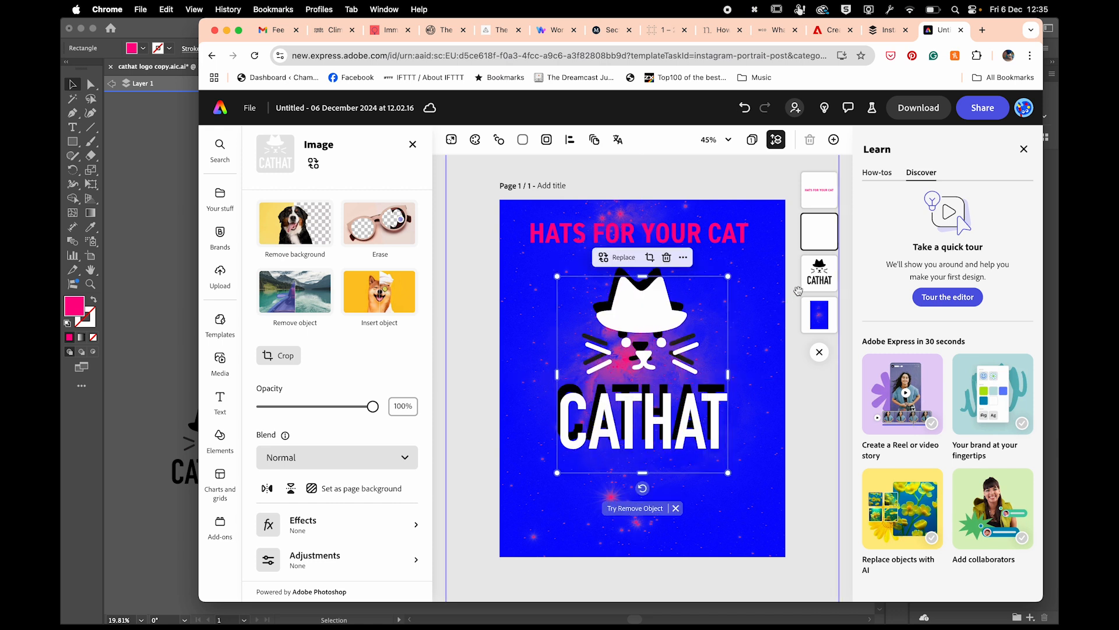
{"action": "left_click", "coordinate": [816, 276]}
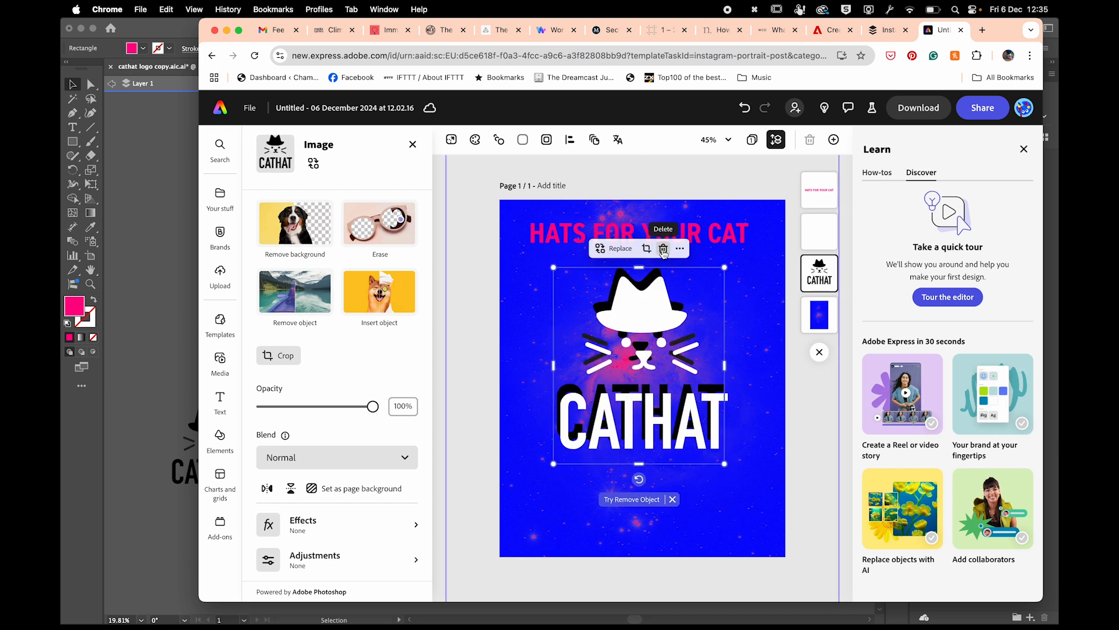
{"action": "left_click", "coordinate": [680, 248]}
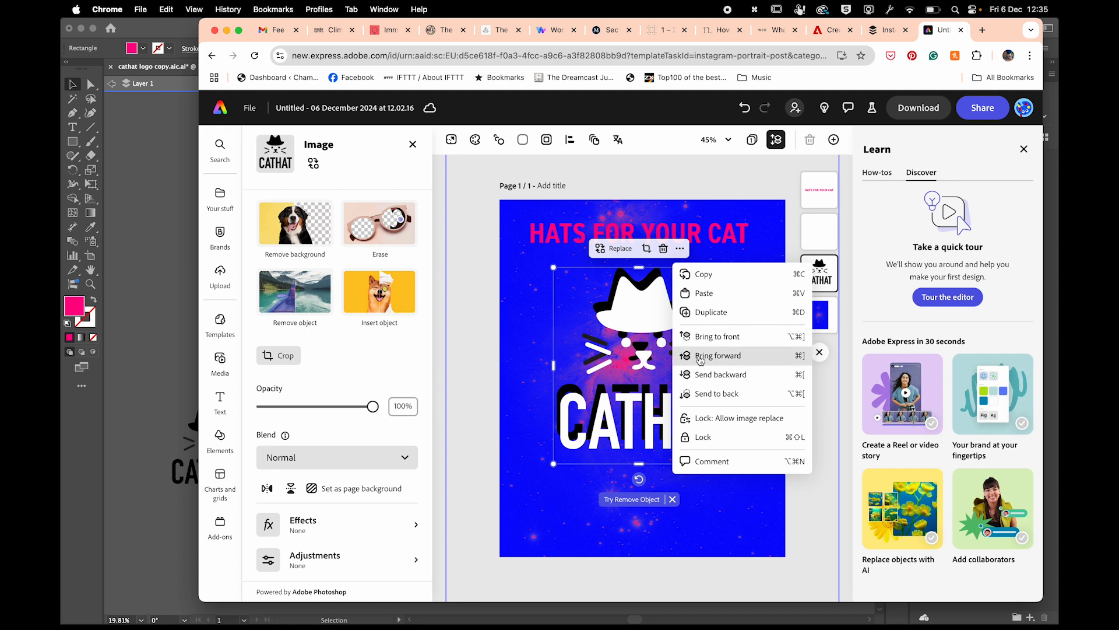
{"action": "left_click", "coordinate": [813, 272]}
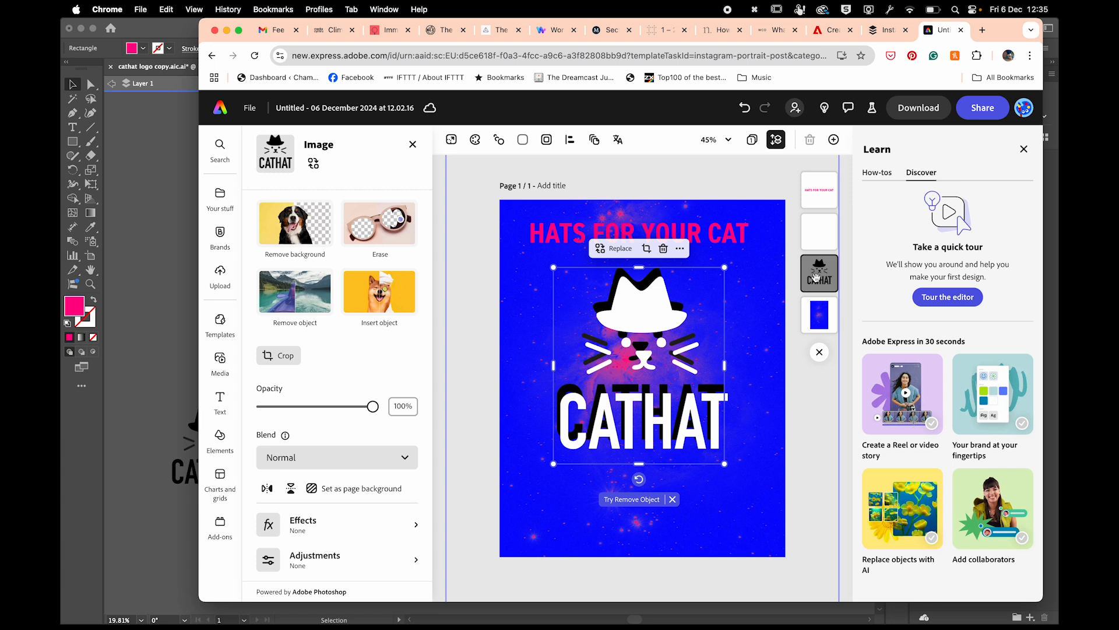
{"action": "left_click", "coordinate": [666, 250]}
Nudge the white CATHAT logo and the "HATS FOR YOUR CAT" heading slightly down the page, and deselect.
{"action": "left_click", "coordinate": [646, 309]}
{"action": "mouse_move", "coordinate": [646, 309]}
{"action": "left_mouse_down"}
{"action": "mouse_move", "coordinate": [645, 297]}
{"action": "mouse_move", "coordinate": [648, 314]}
{"action": "left_mouse_up"}
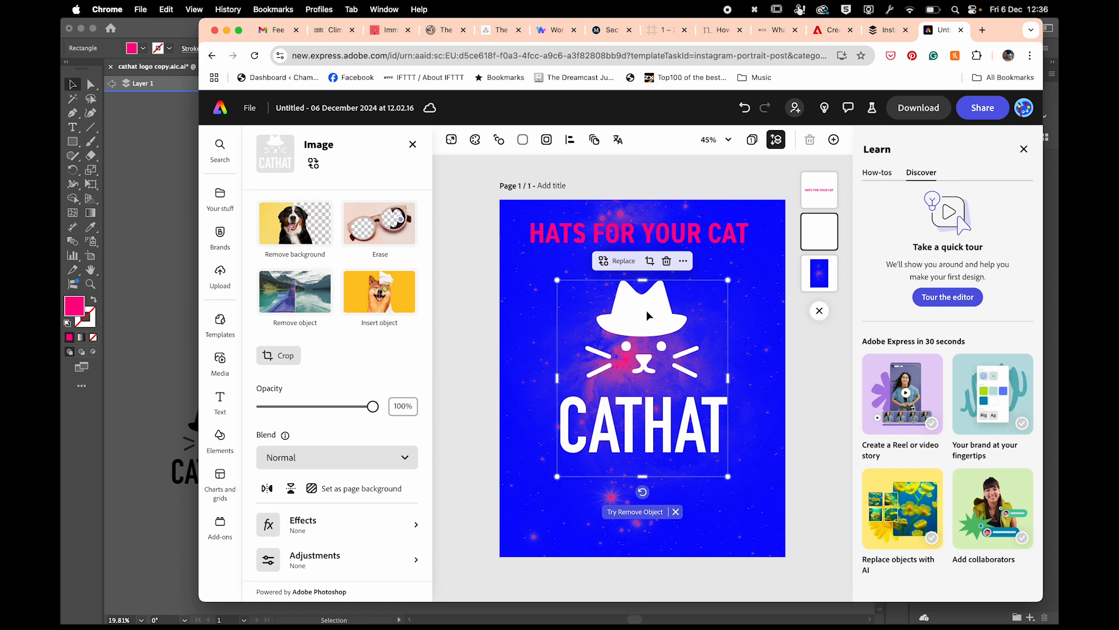
{"action": "left_click", "coordinate": [617, 228]}
{"action": "left_click_drag", "start_coordinate": [617, 228], "coordinate": [620, 234]}
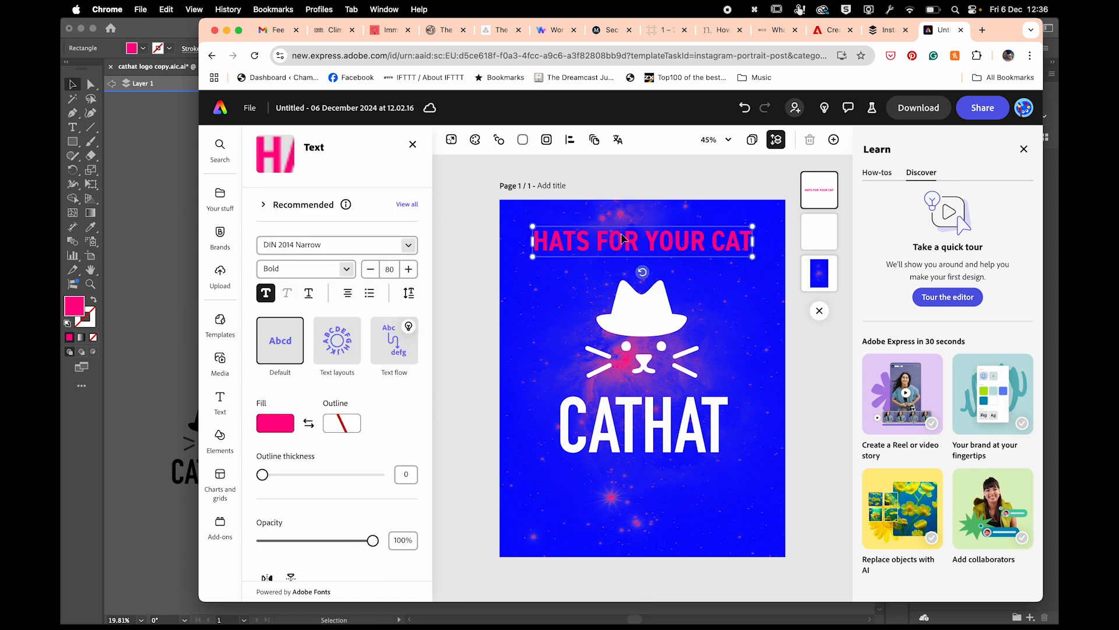
{"action": "left_click", "coordinate": [471, 276]}
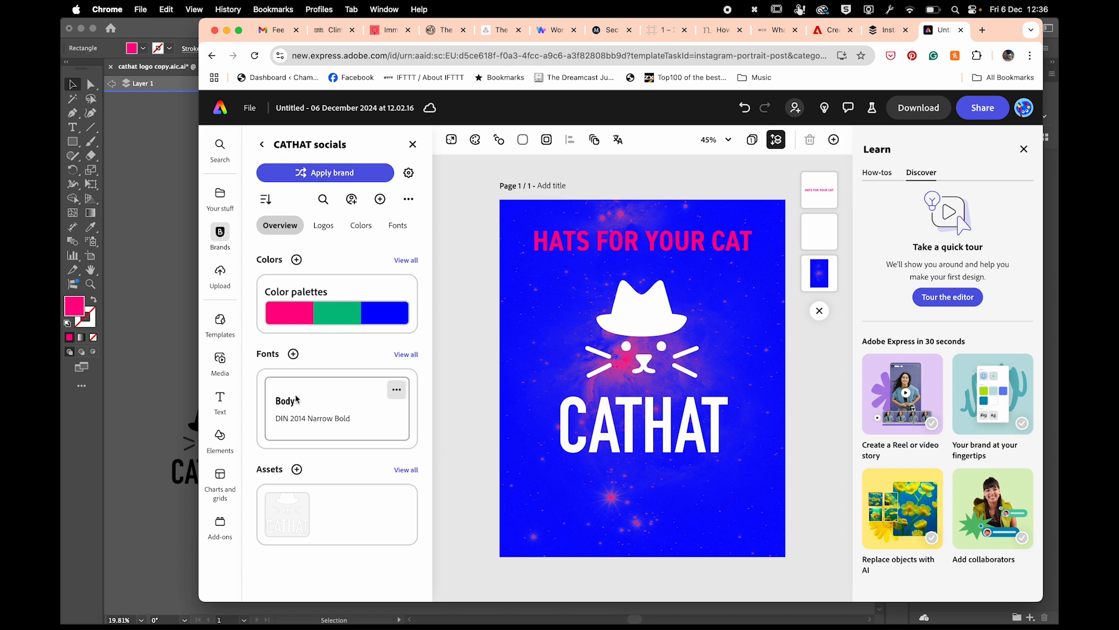
Add text in the CATHAT socials brand's Body font reading "Whereever they are" and place it below the CATHAT logo.
{"action": "left_click", "coordinate": [293, 355]}
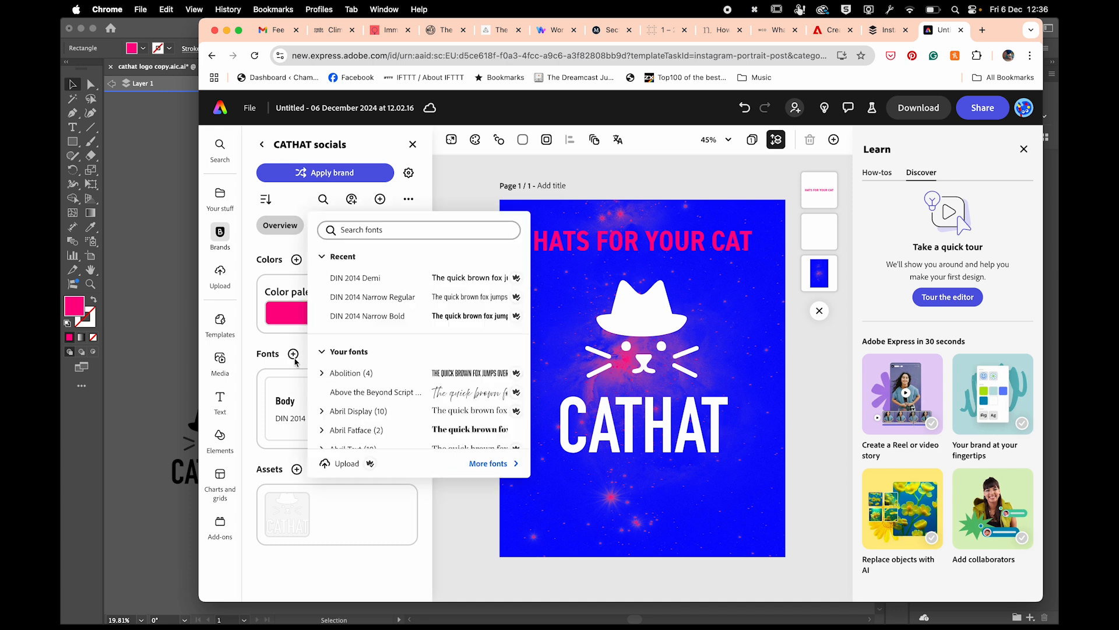
{"action": "left_click", "coordinate": [282, 373]}
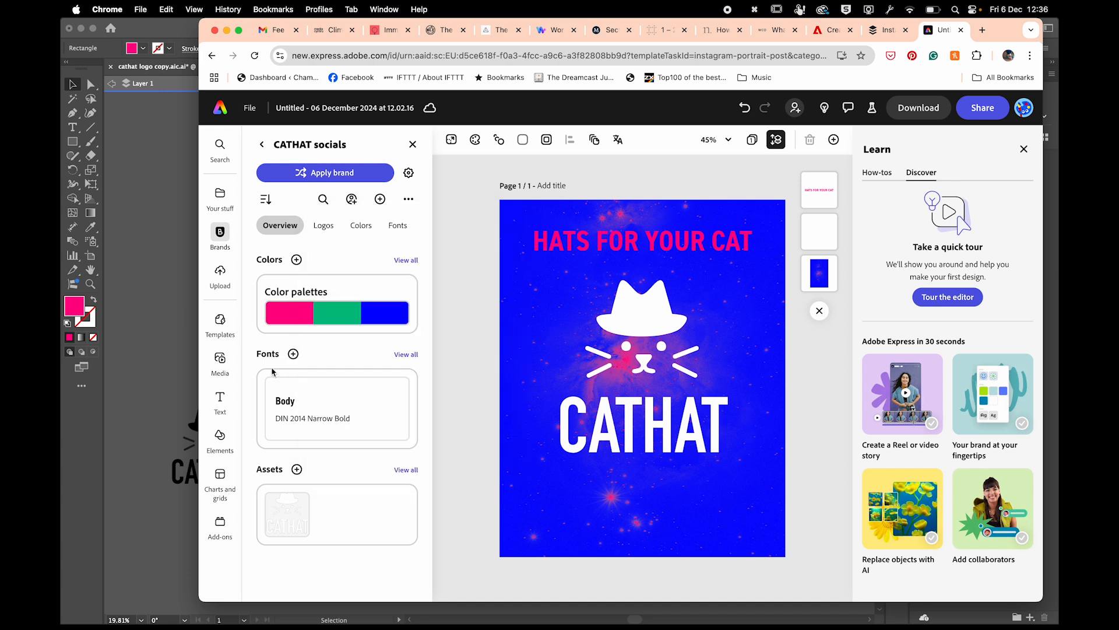
{"action": "left_click", "coordinate": [284, 404]}
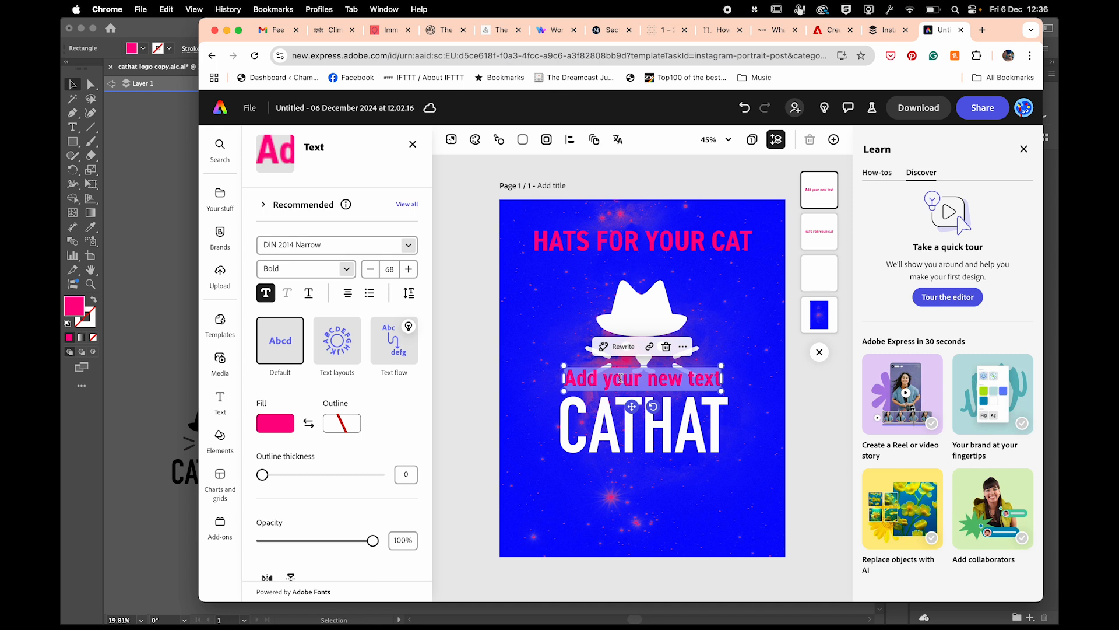
{"action": "type", "text": "Where"}
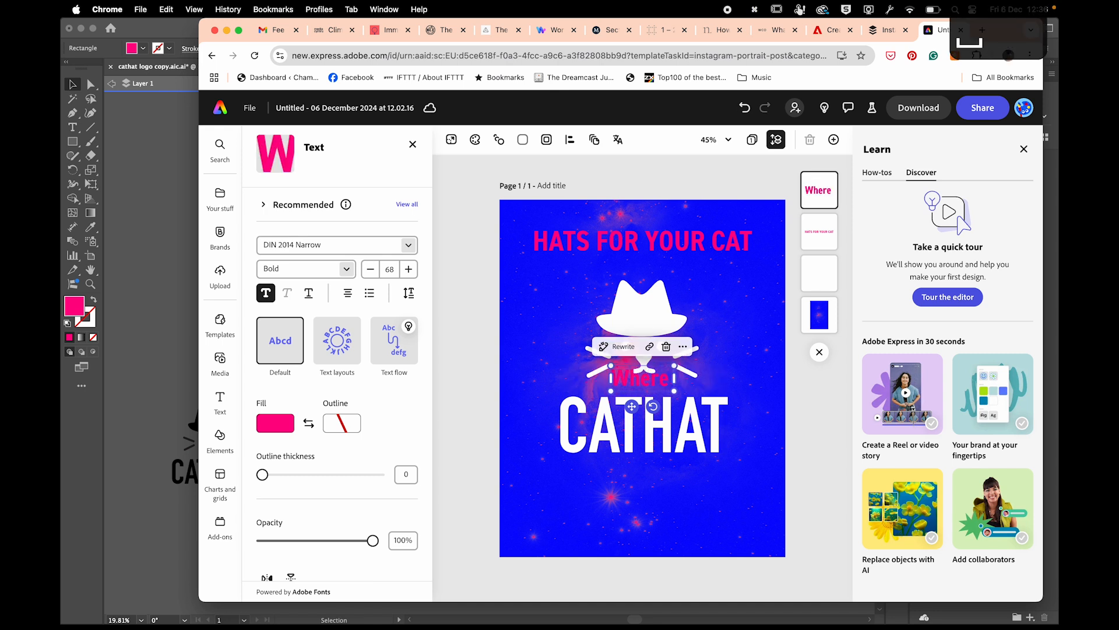
{"action": "key", "text": "BackSpace"}
{"action": "type", "text": "er"}
{"action": "key", "text": "BackSpace"}
{"action": "key", "text": "BackSpace"}
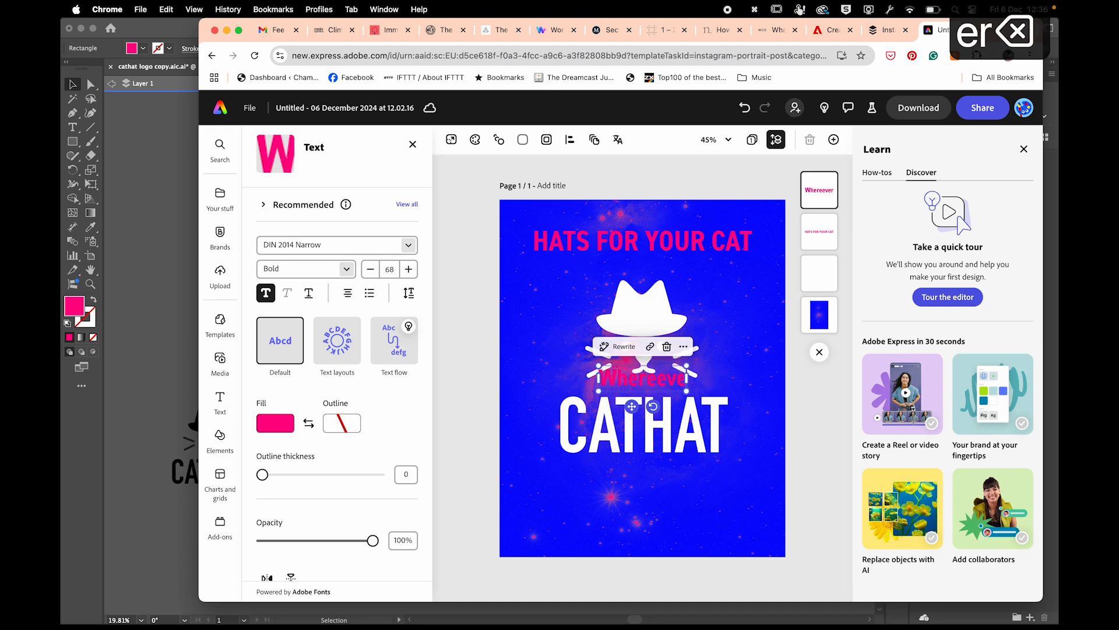
{"action": "type", "text": "ever the"}
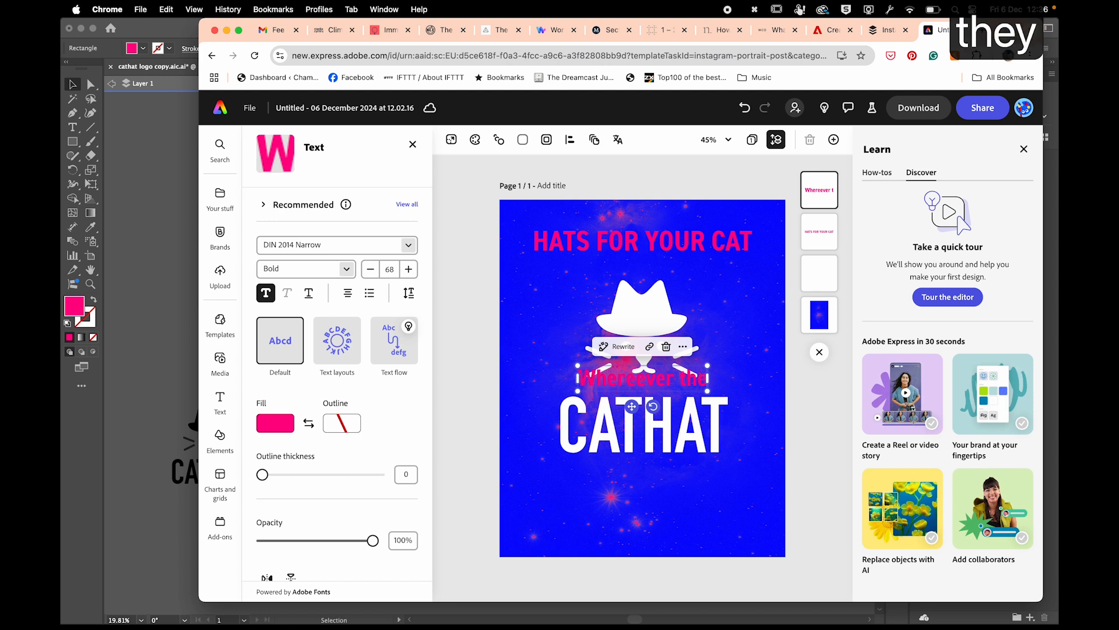
{"action": "type", "text": "y are"}
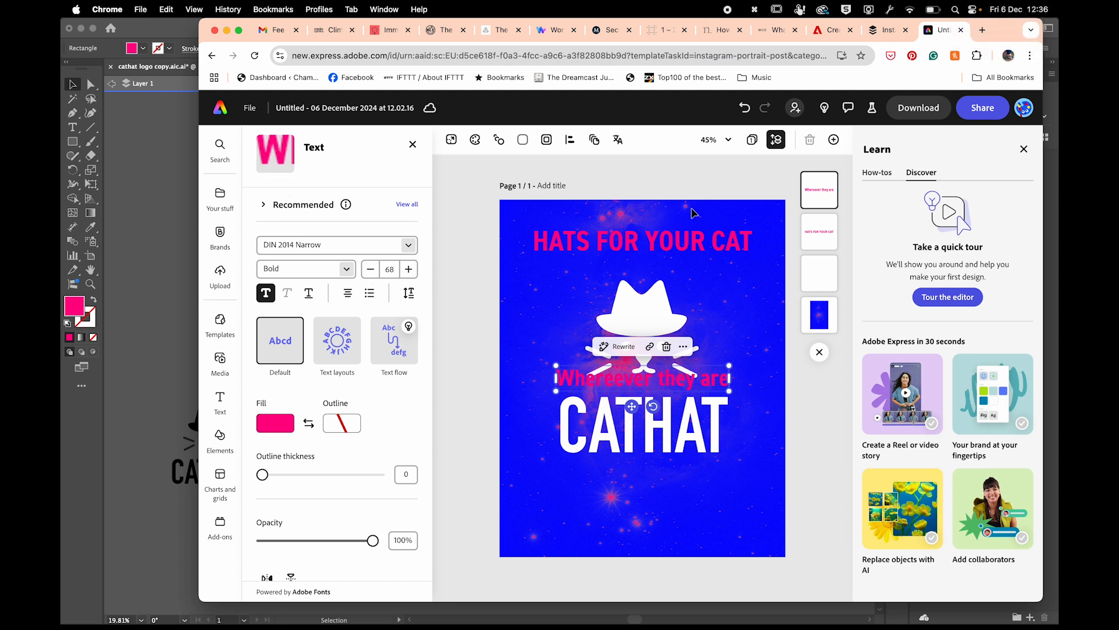
{"action": "left_click_drag", "start_coordinate": [633, 403], "coordinate": [640, 515]}
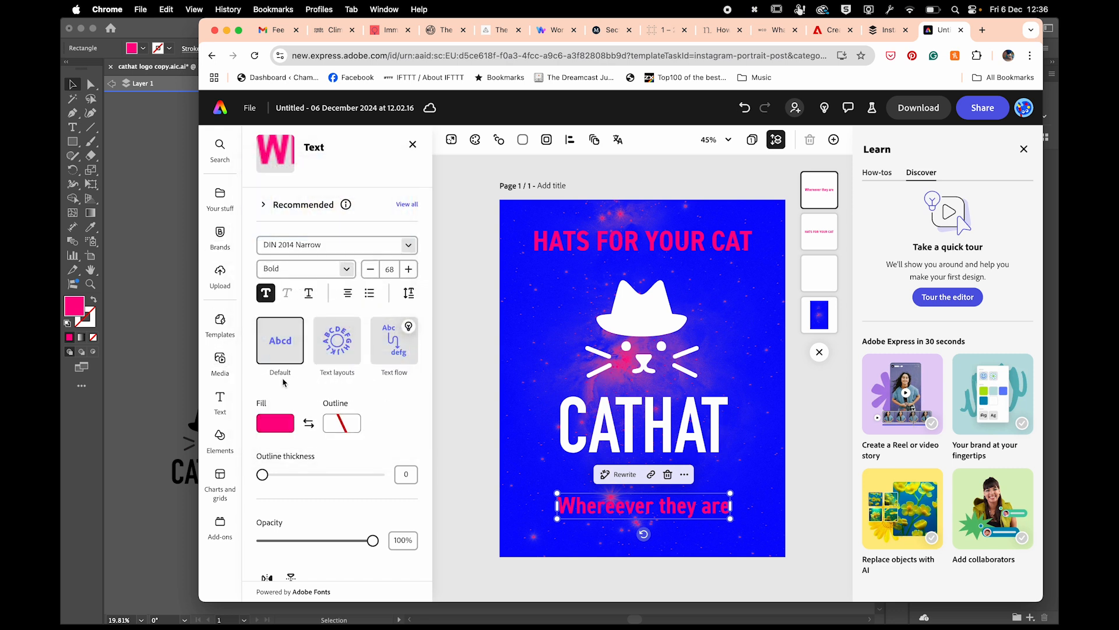
Switch to Illustrator, dismiss the pink fill's colour settings and get the hex code 00BF84 from the green logo rectangle.
{"action": "scroll", "coordinate": [292, 403], "scroll_direction": "down", "scroll_amount": 5}
{"action": "scroll", "coordinate": [309, 424], "scroll_direction": "up", "scroll_amount": 5}
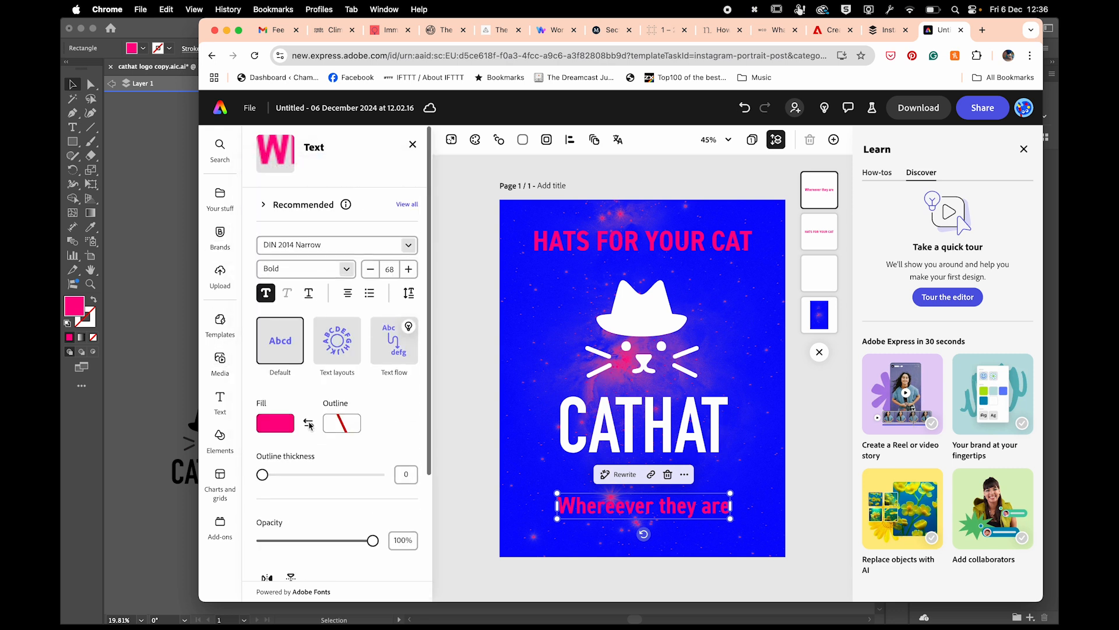
{"action": "key", "text": "super+Tab"}
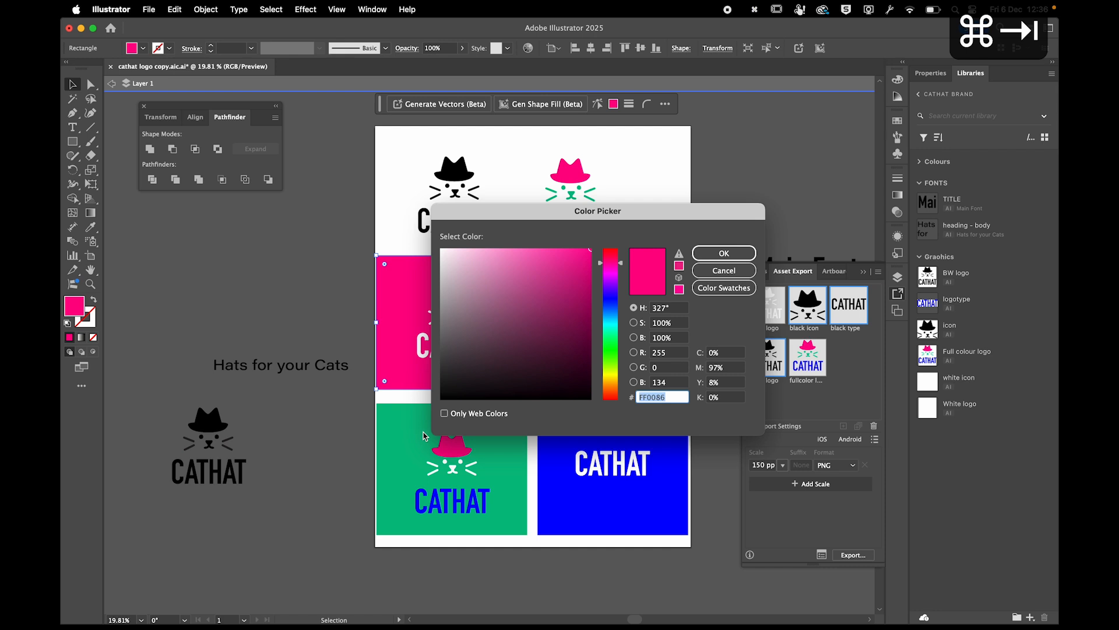
{"action": "left_click", "coordinate": [724, 271]}
{"action": "left_click", "coordinate": [395, 460]}
{"action": "double_click", "coordinate": [69, 305]}
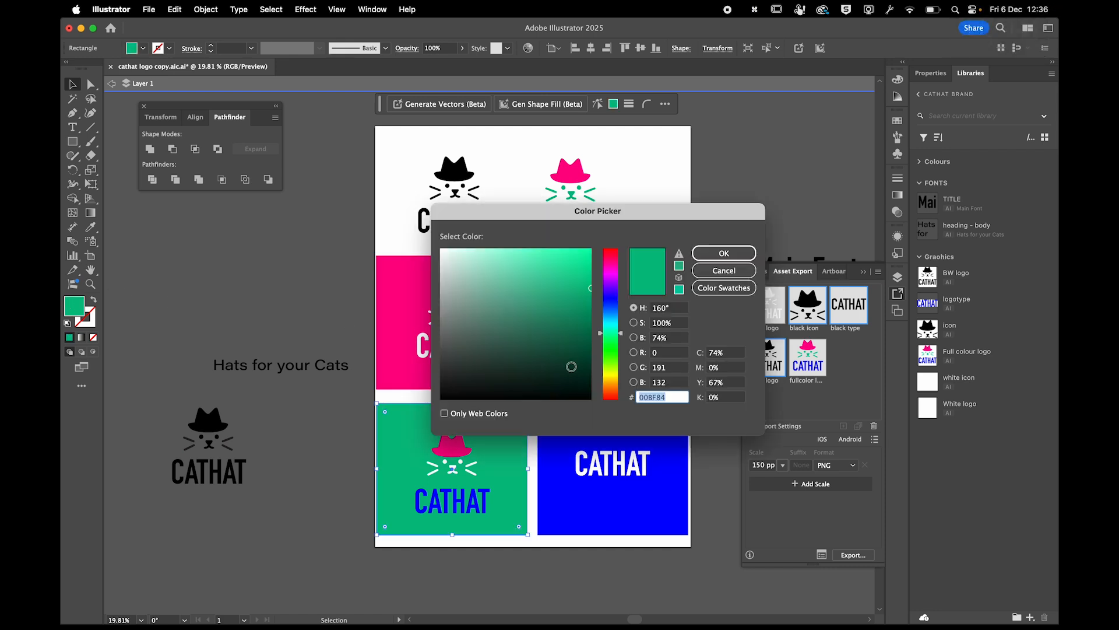
Return to Adobe Express and set the fill of the "Whereever they are" text to hex 00BF84.
{"action": "key", "text": "super+Tab"}
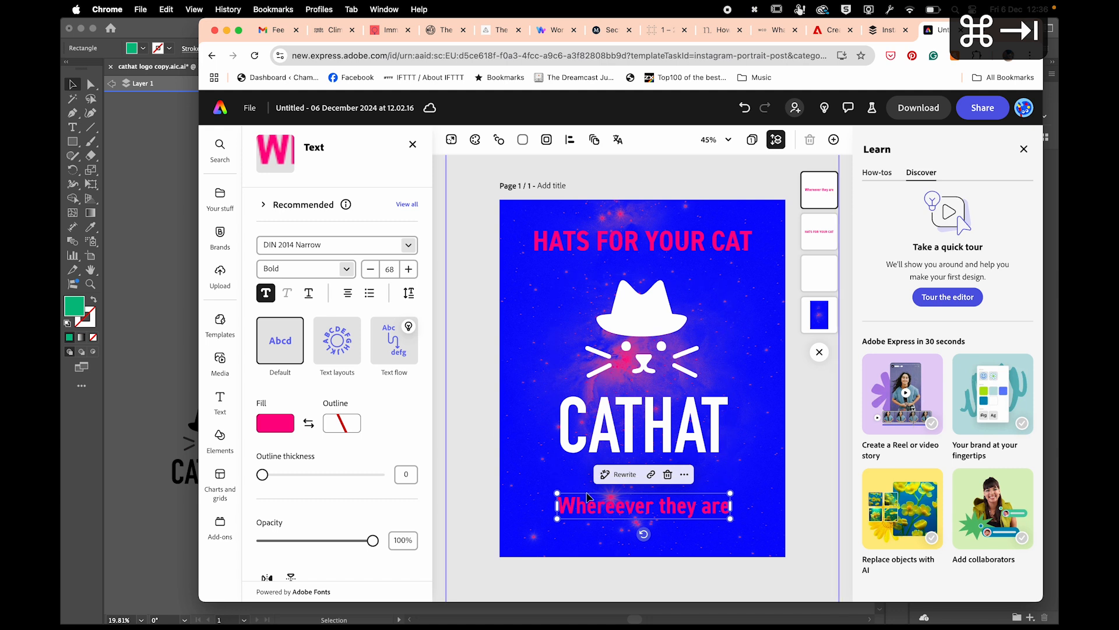
{"action": "left_click", "coordinate": [275, 423]}
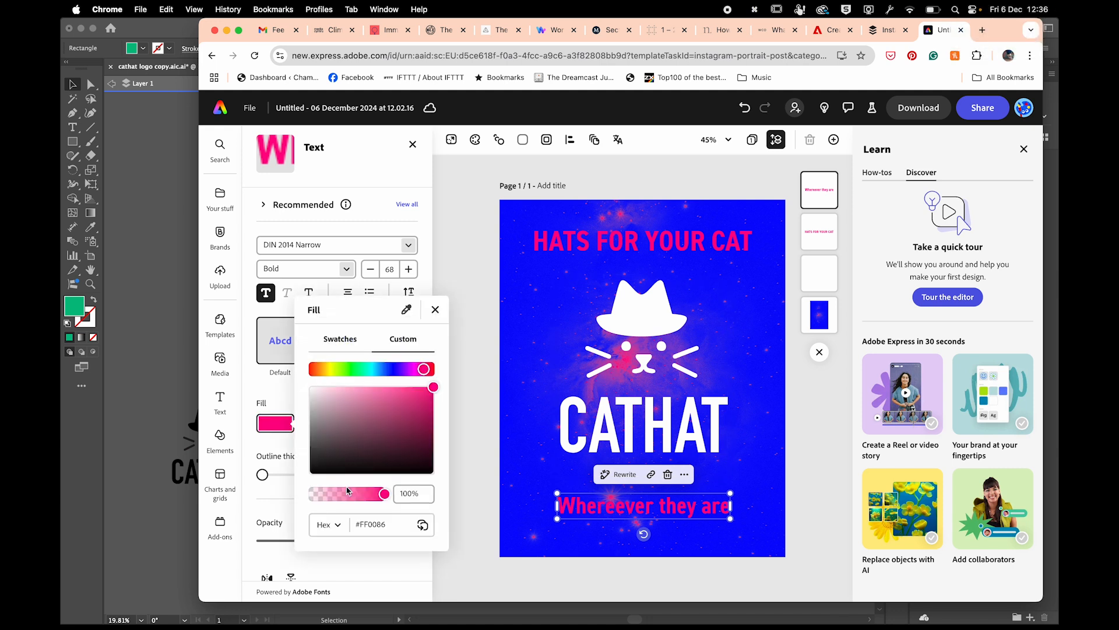
{"action": "left_click", "coordinate": [366, 524]}
{"action": "double_click", "coordinate": [362, 525]}
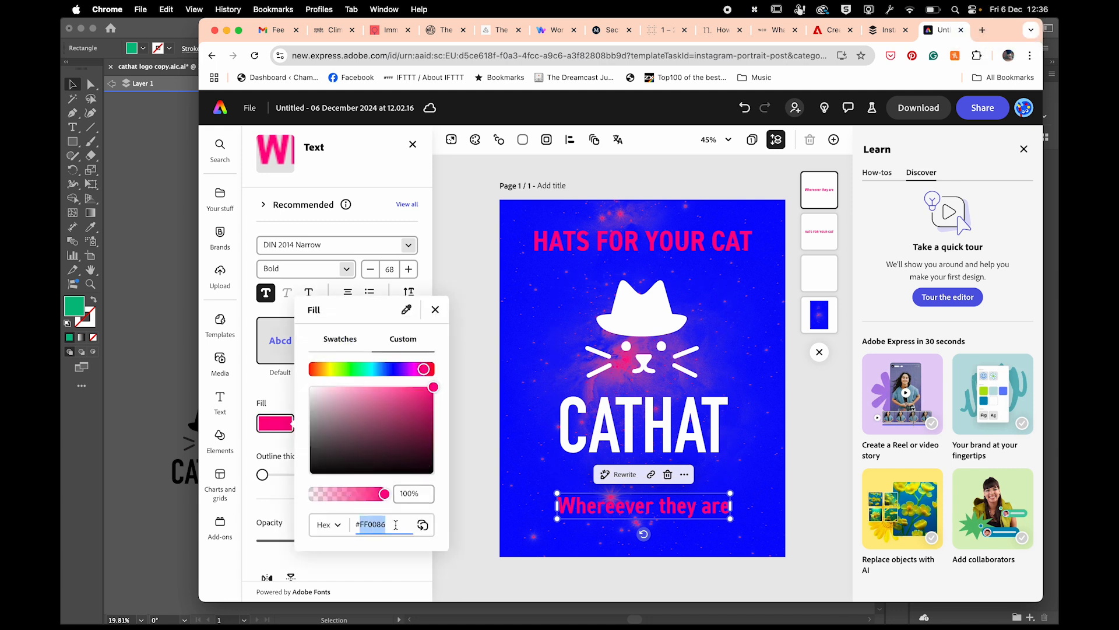
{"action": "type", "text": "00BF84"}
{"action": "key", "text": "Return"}
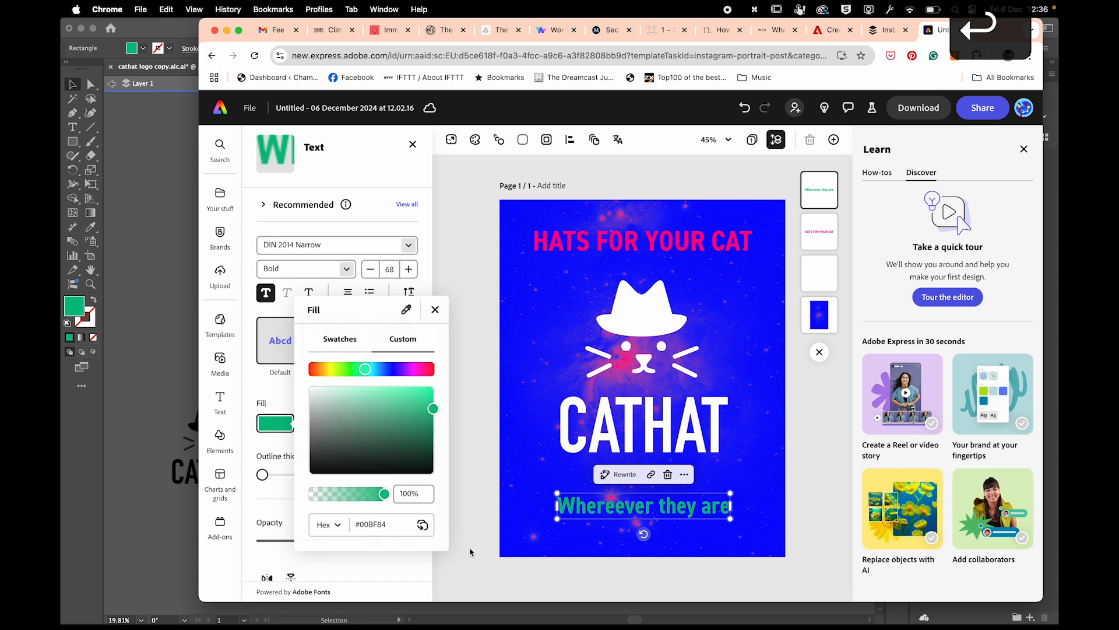
{"action": "left_click", "coordinate": [472, 553]}
Correct the spelling of the green text to "Wherever they are" and close the CATHAT socials brand view.
{"action": "double_click", "coordinate": [613, 507]}
{"action": "left_click", "coordinate": [613, 507]}
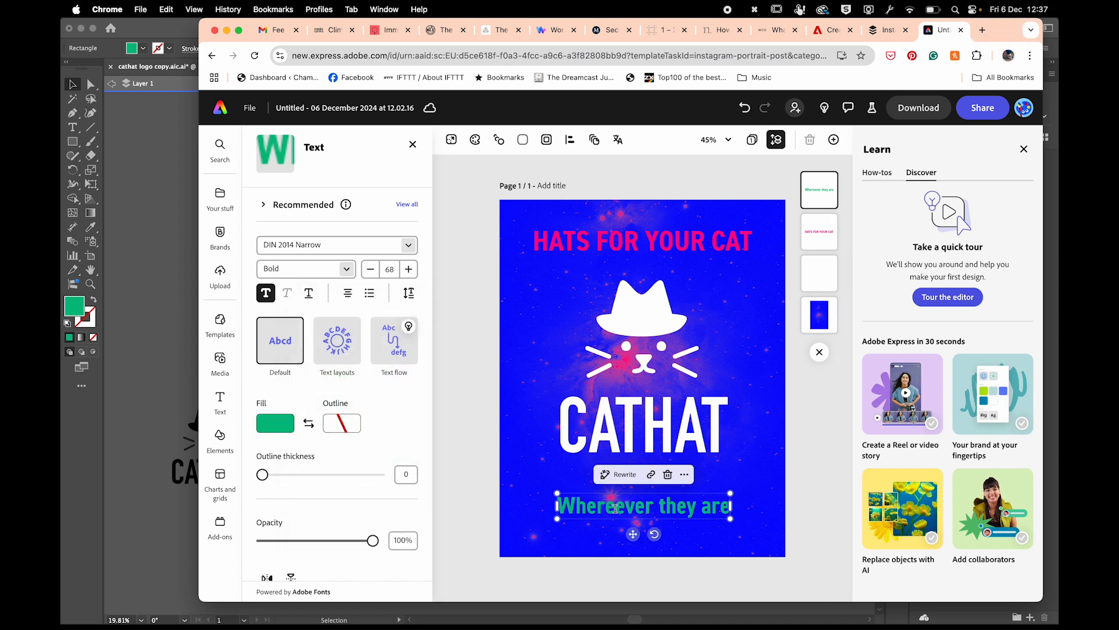
{"action": "key", "text": "BackSpace"}
{"action": "left_click", "coordinate": [470, 497]}
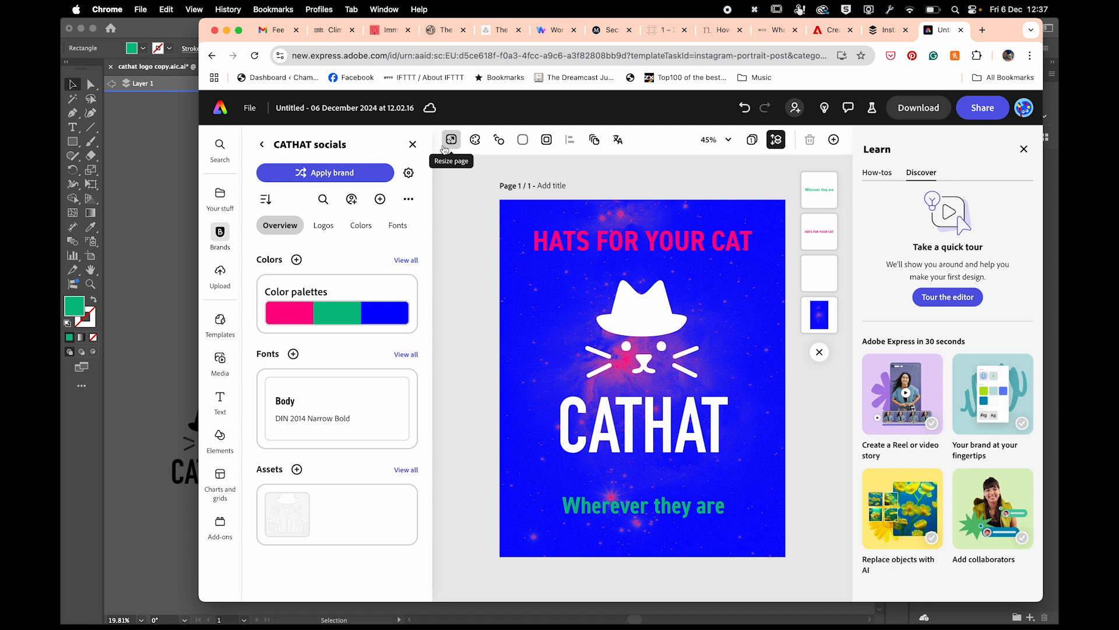
{"action": "mouse_move", "coordinate": [221, 202]}
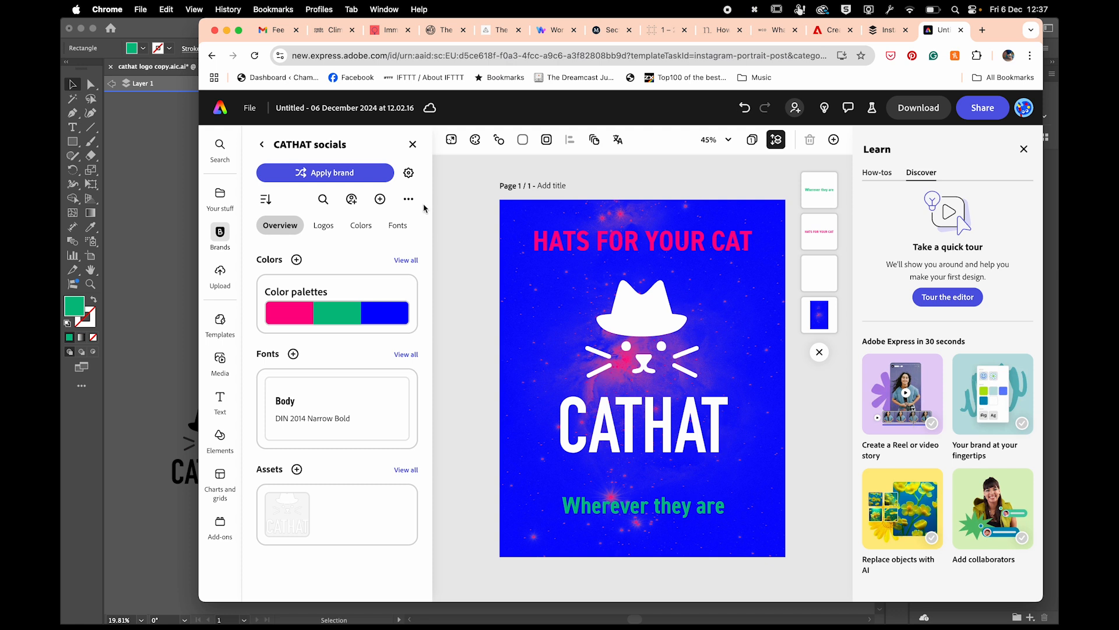
{"action": "left_click", "coordinate": [414, 144]}
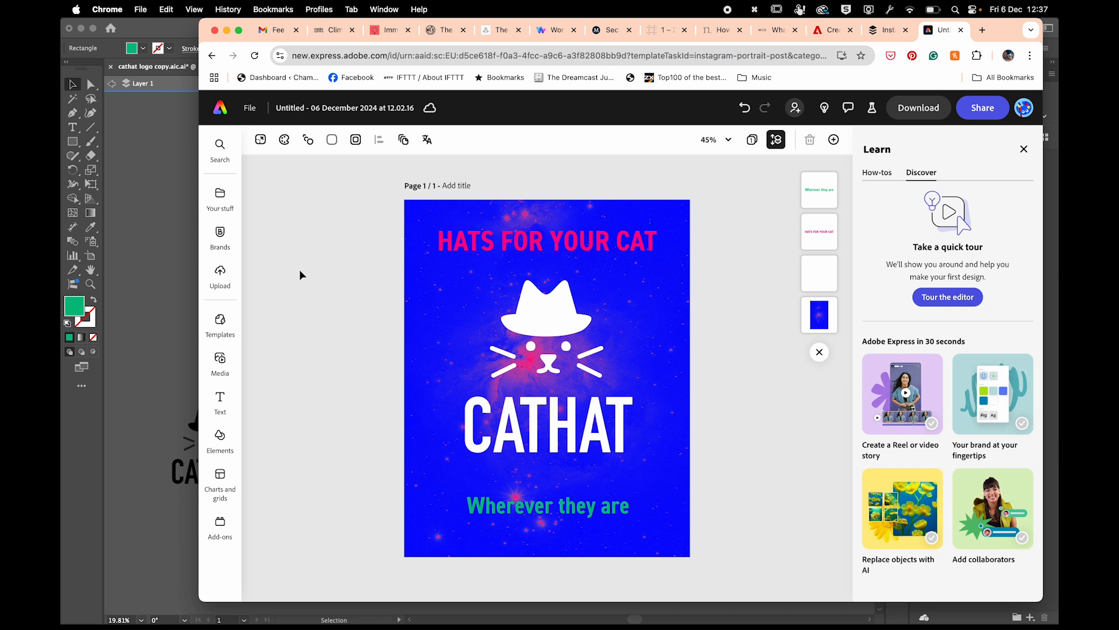
Browse the libraries, projects and files in Your stuff and locate the saved copy of the current CATHAT design.
{"action": "left_click", "coordinate": [219, 200]}
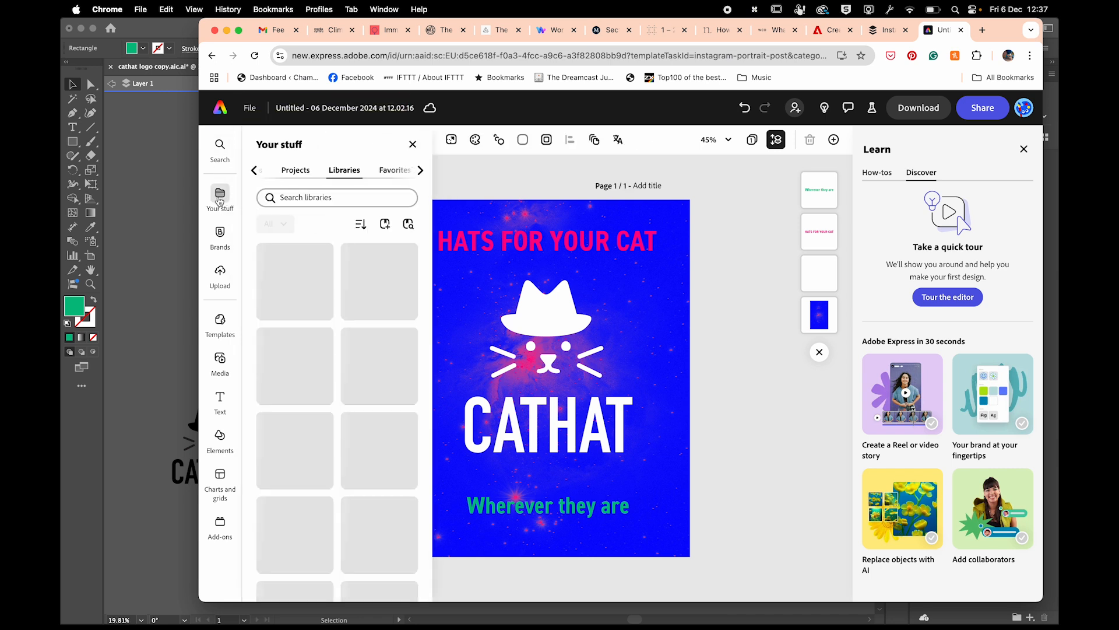
{"action": "left_click", "coordinate": [287, 174]}
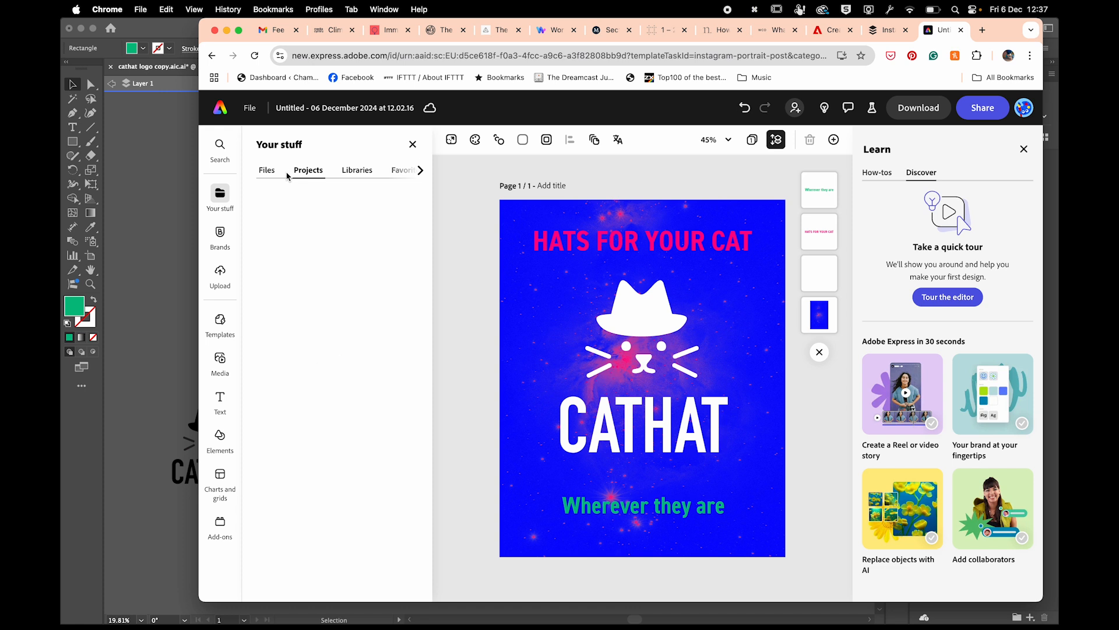
{"action": "left_click", "coordinate": [267, 170]}
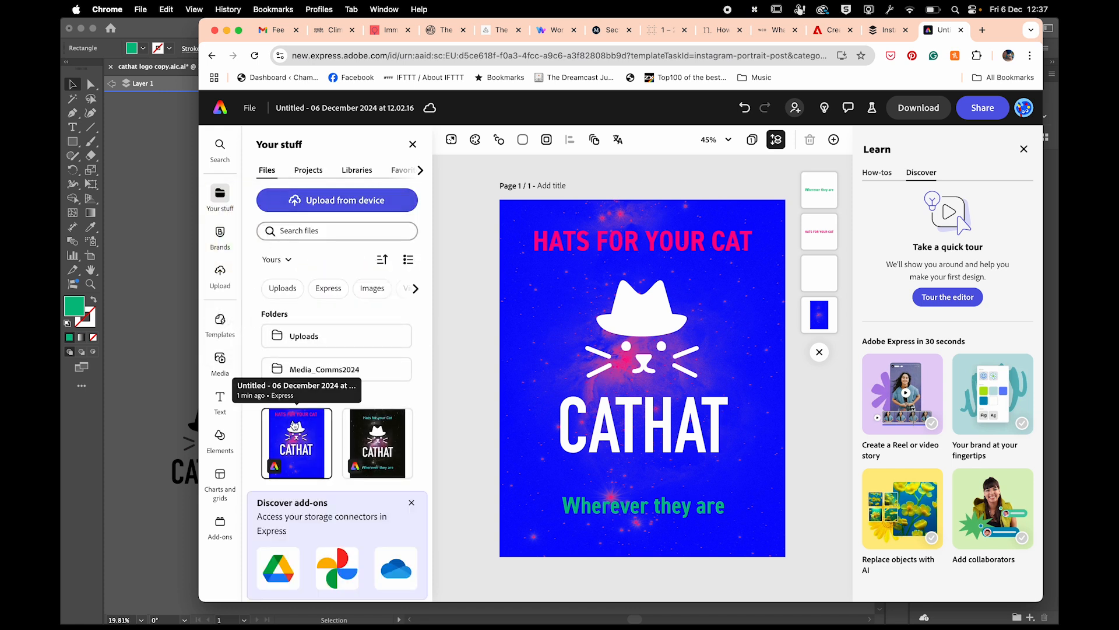
{"action": "left_click", "coordinate": [297, 415]}
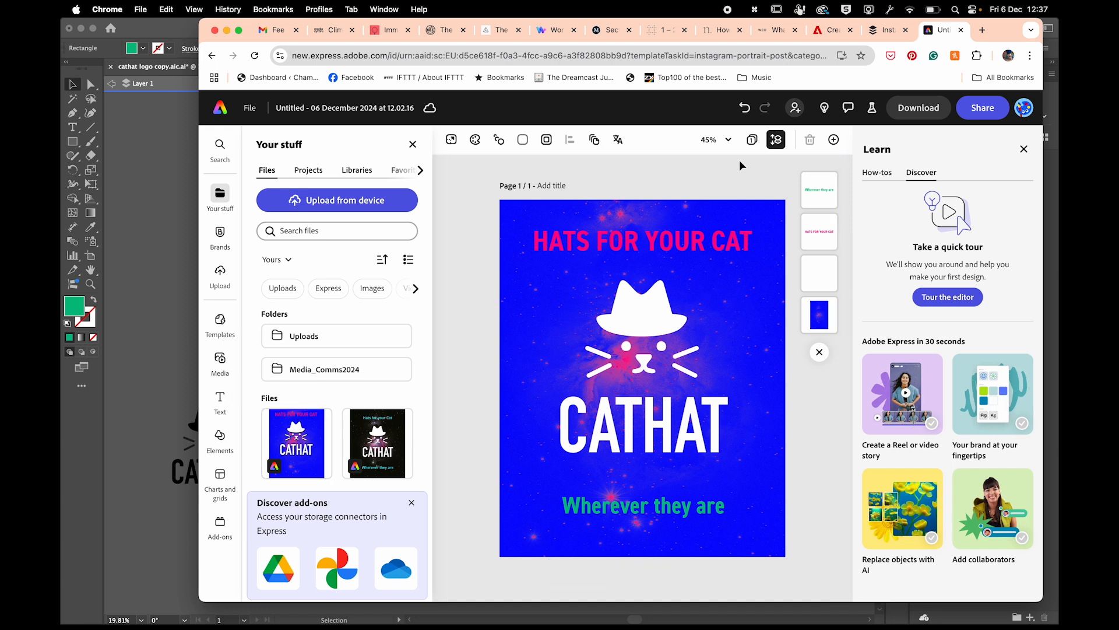
Download the CATHAT post in the PDF Standard (Best for documents) format.
{"action": "left_click", "coordinate": [930, 111]}
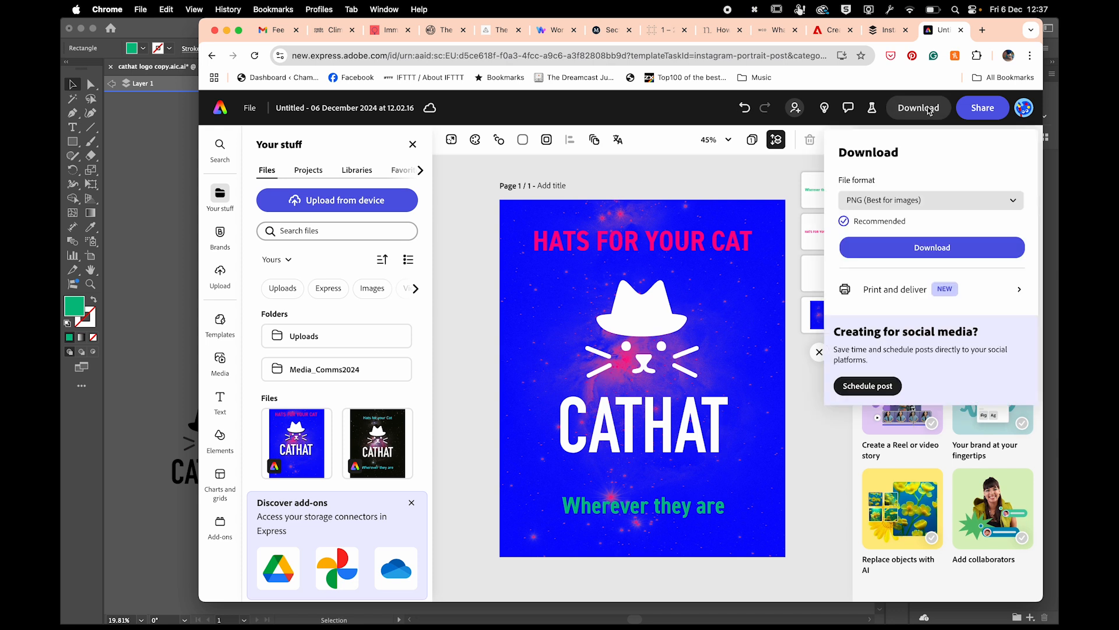
{"action": "left_click", "coordinate": [978, 111]}
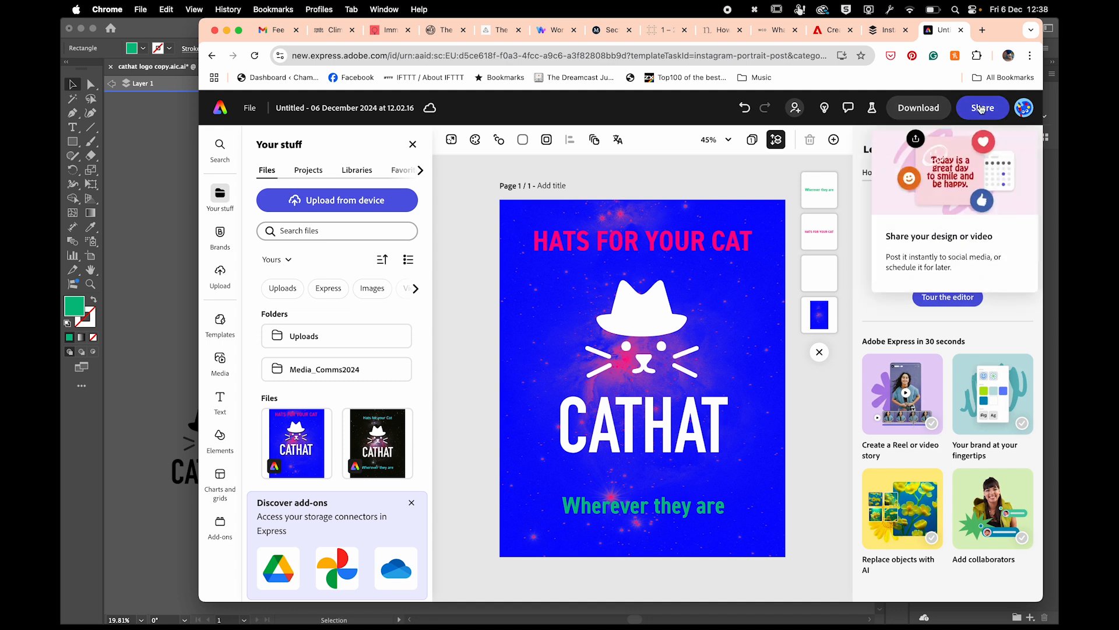
{"action": "left_click", "coordinate": [920, 109]}
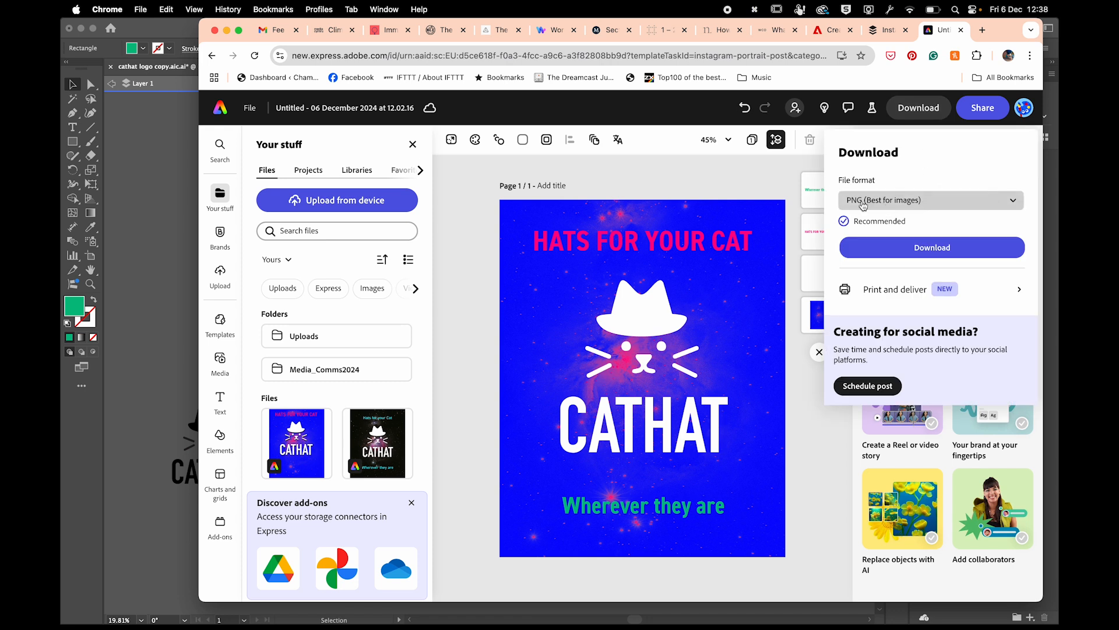
{"action": "left_click", "coordinate": [1011, 202]}
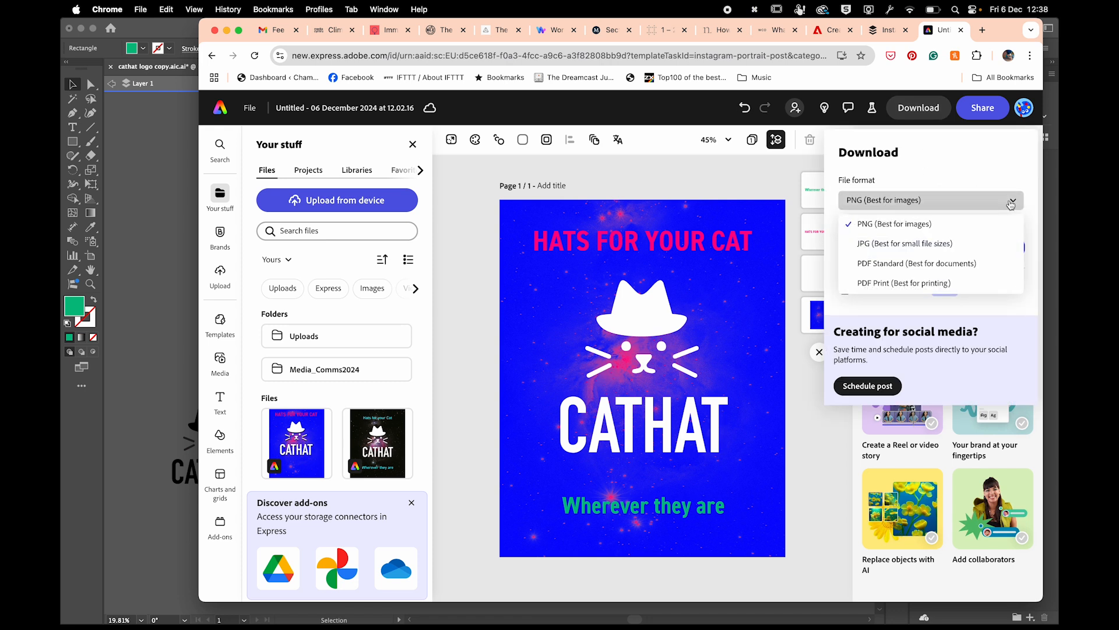
{"action": "left_click", "coordinate": [950, 224]}
{"action": "left_click", "coordinate": [980, 199]}
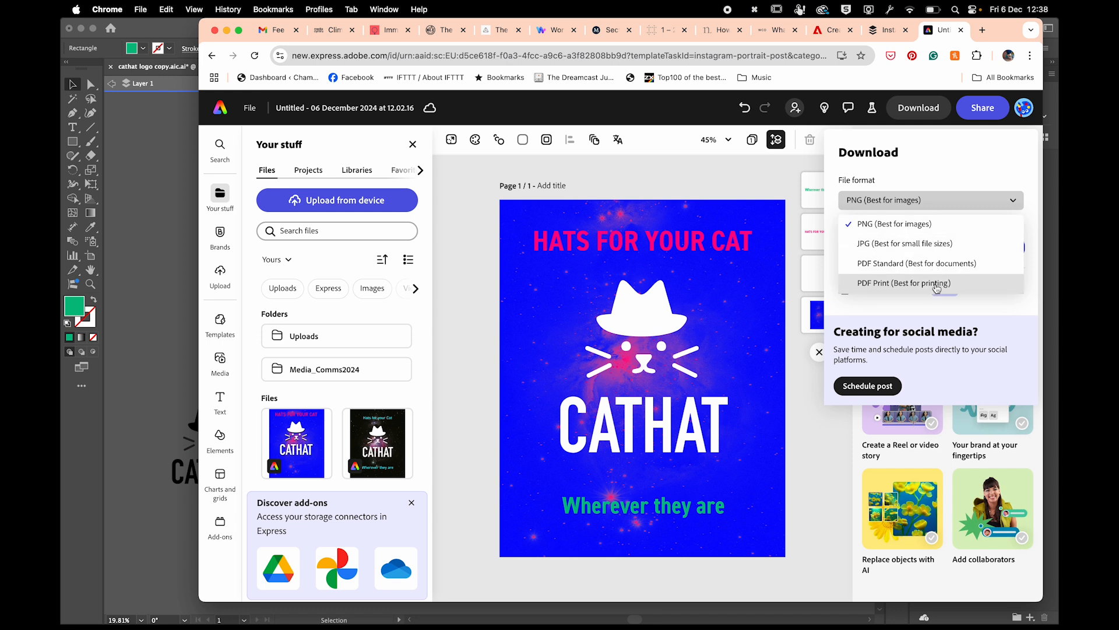
{"action": "left_click", "coordinate": [925, 267]}
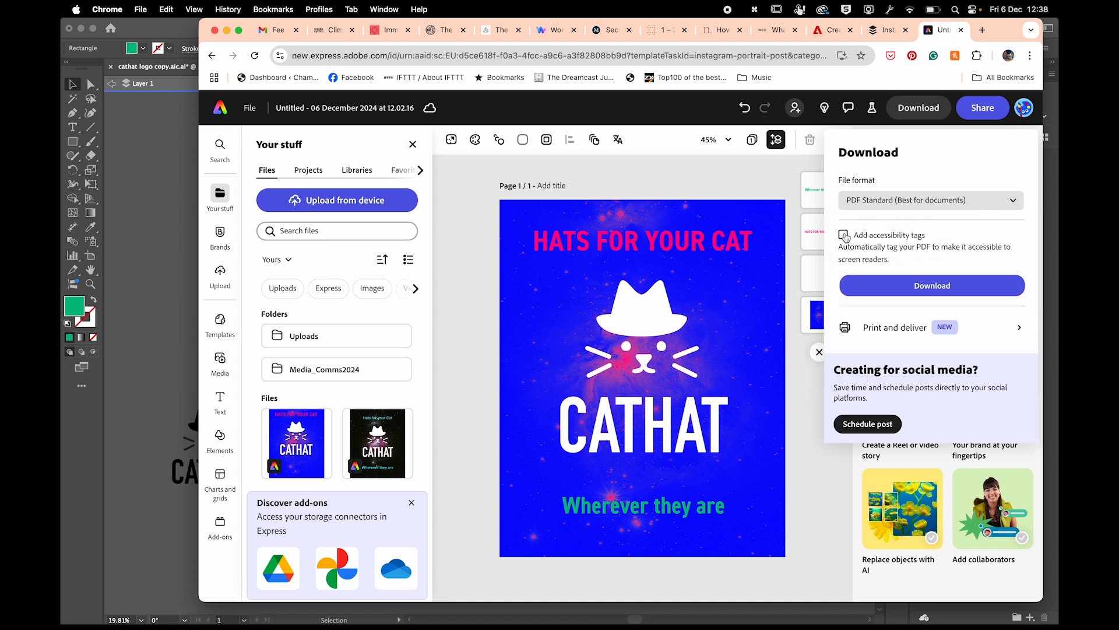
{"action": "left_click", "coordinate": [885, 293]}
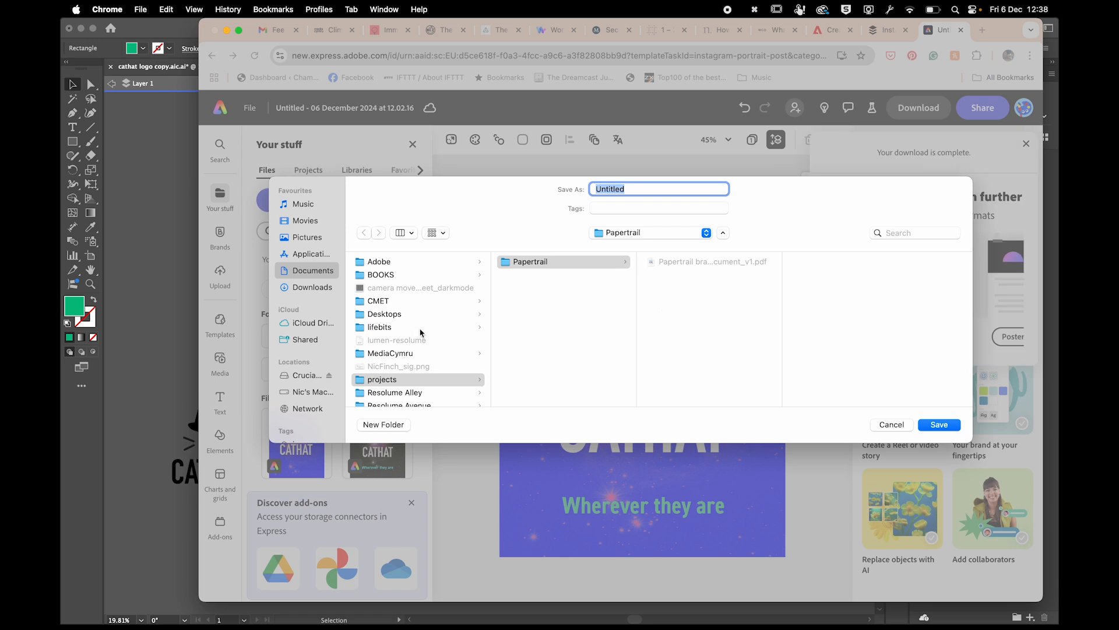
Save the PDF as "instapost" on the Crucial X8 drive under CARDIFFMET, BA 1st YEARS 2023 - MCO4001_S1, CATHAT, assets.
{"action": "left_click", "coordinate": [306, 378]}
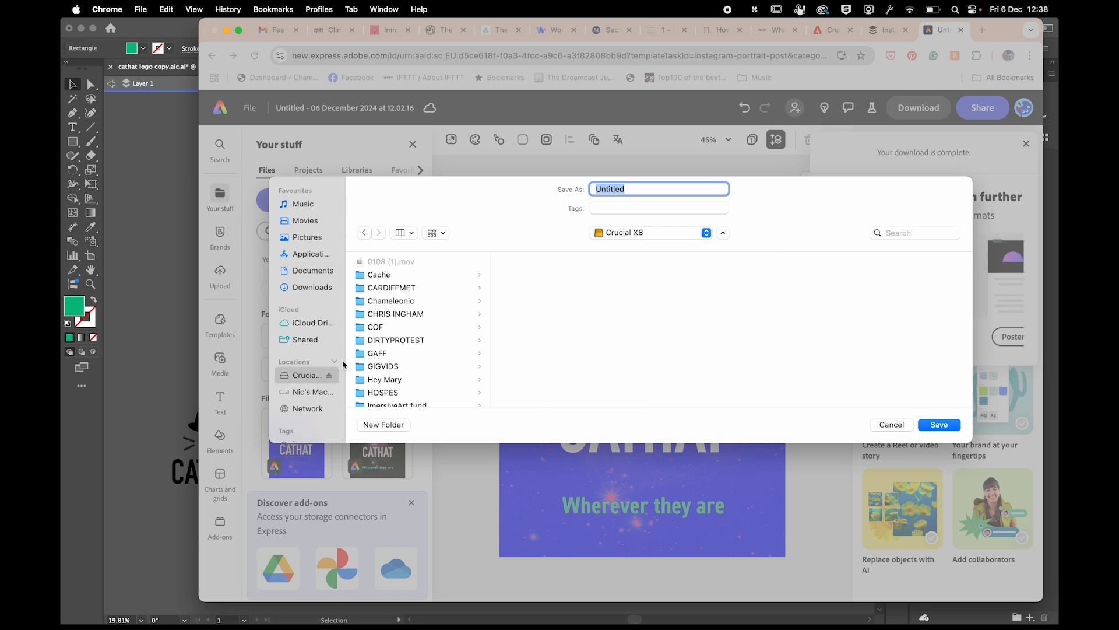
{"action": "left_click", "coordinate": [383, 289]}
{"action": "left_click", "coordinate": [526, 303]}
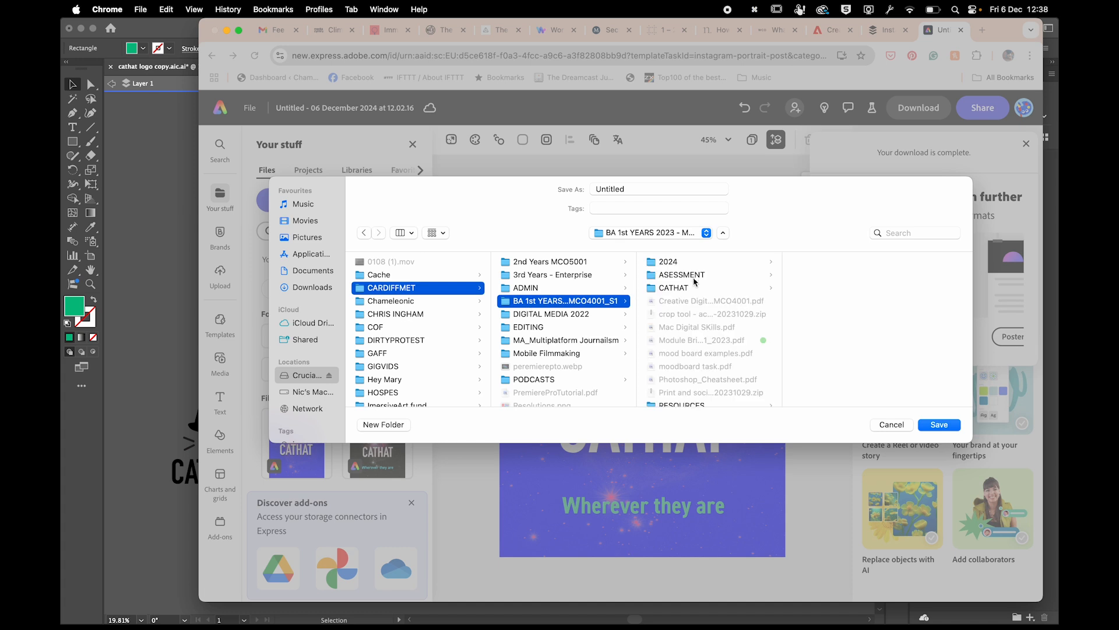
{"action": "left_click", "coordinate": [694, 276]}
{"action": "left_click", "coordinate": [717, 288]}
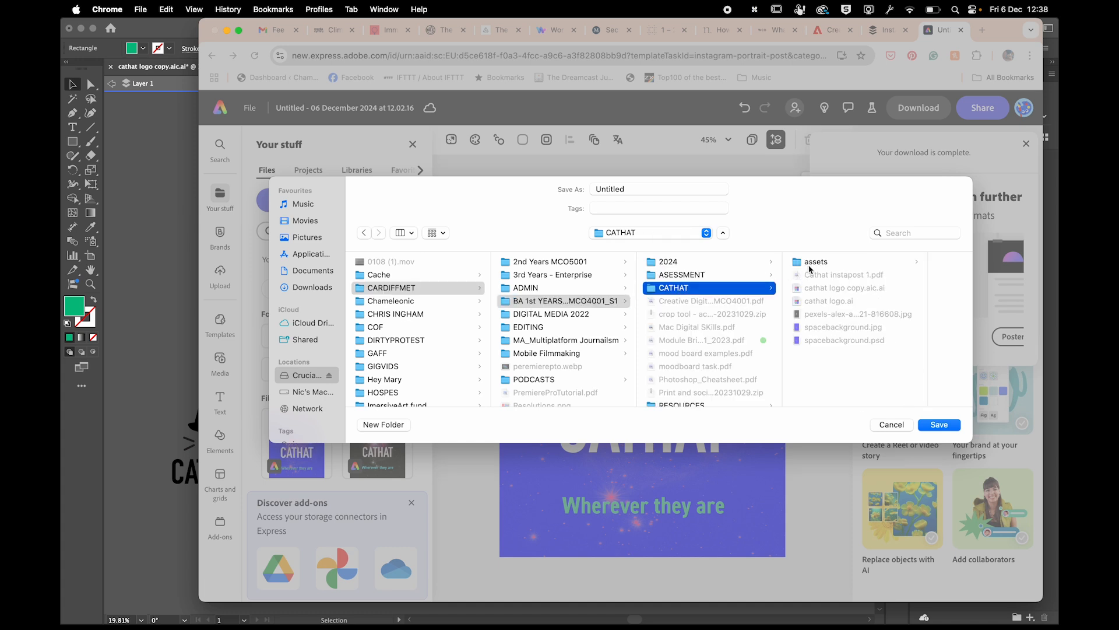
{"action": "left_click", "coordinate": [814, 264]}
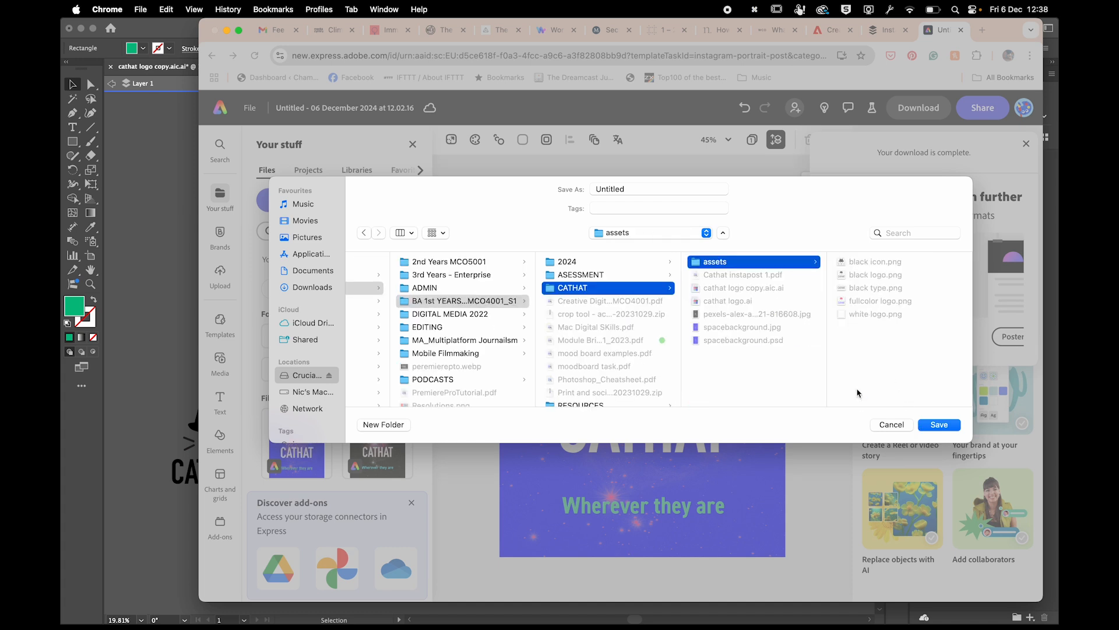
{"action": "left_click", "coordinate": [781, 366]}
{"action": "left_click", "coordinate": [757, 266]}
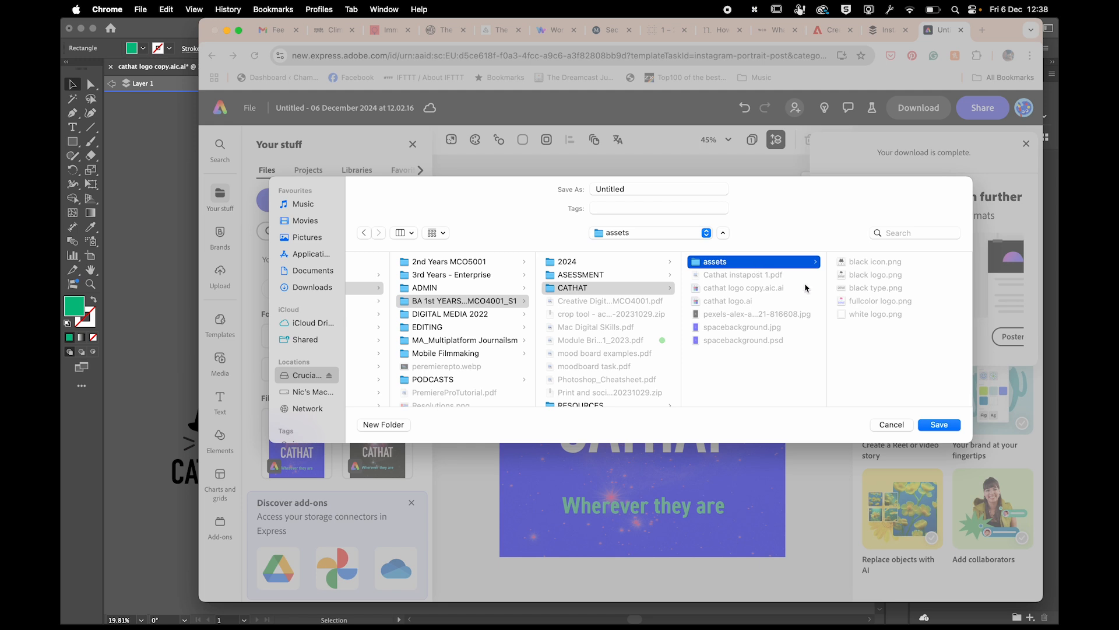
{"action": "left_click", "coordinate": [640, 188]}
{"action": "type", "text": "instapost"}
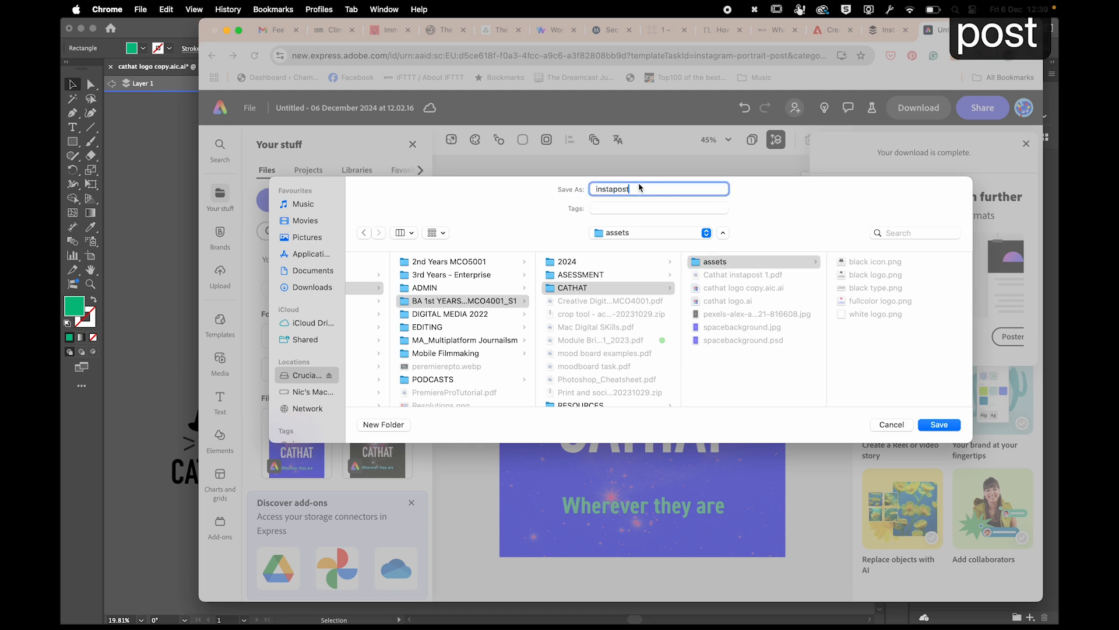
{"action": "key", "text": "Return"}
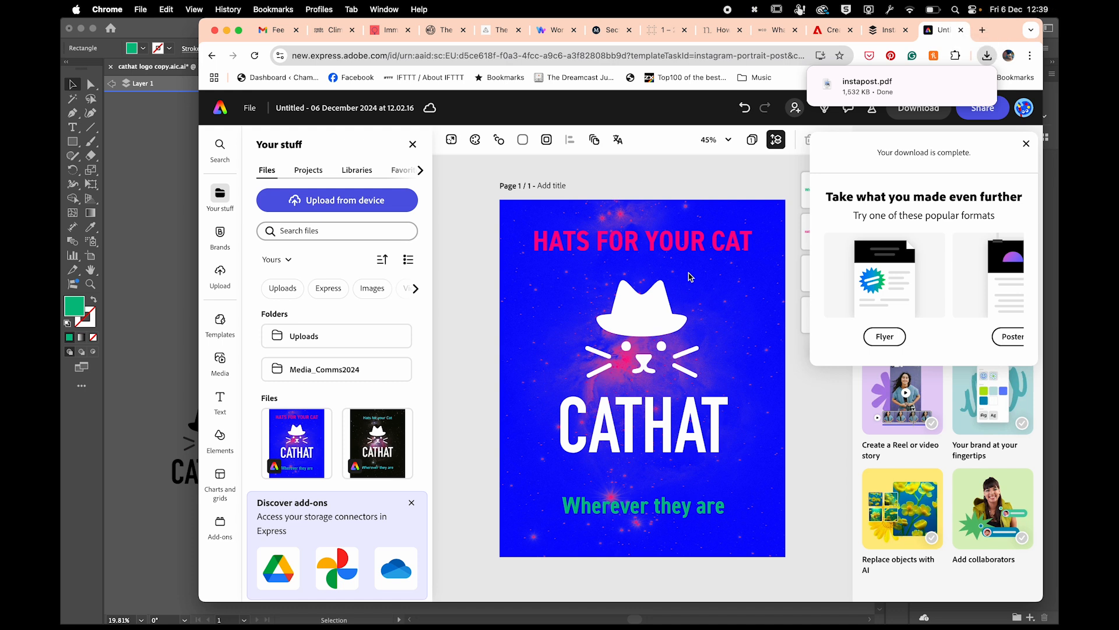
Show the downloaded instapost.pdf in its Finder folder from the browser's recent downloads.
{"action": "left_click", "coordinate": [987, 57]}
{"action": "left_click", "coordinate": [985, 57]}
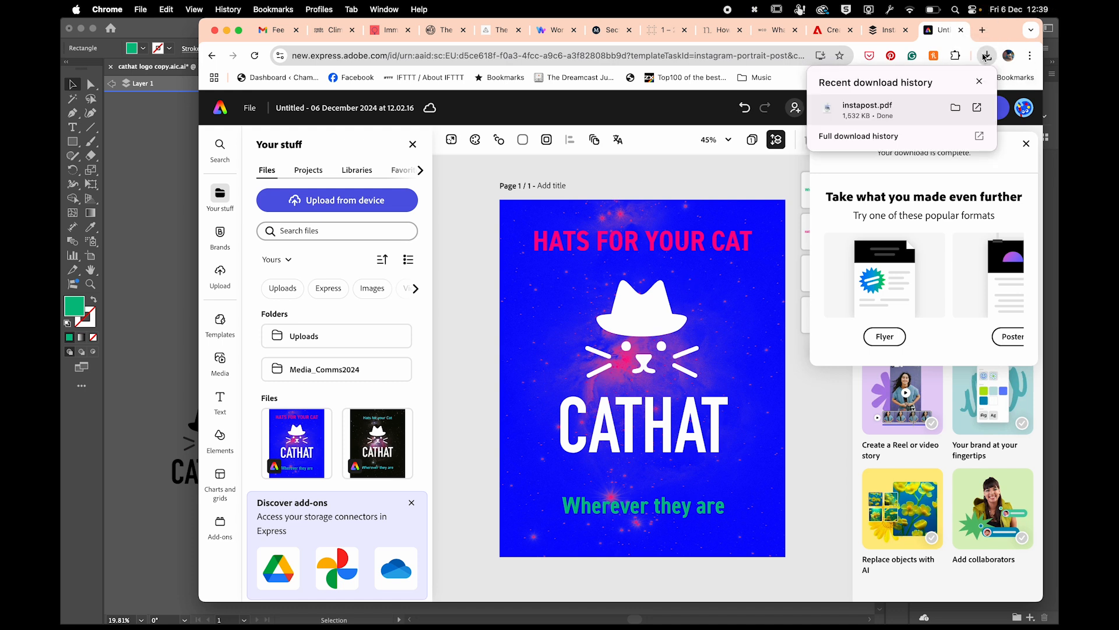
{"action": "left_click", "coordinate": [953, 107]}
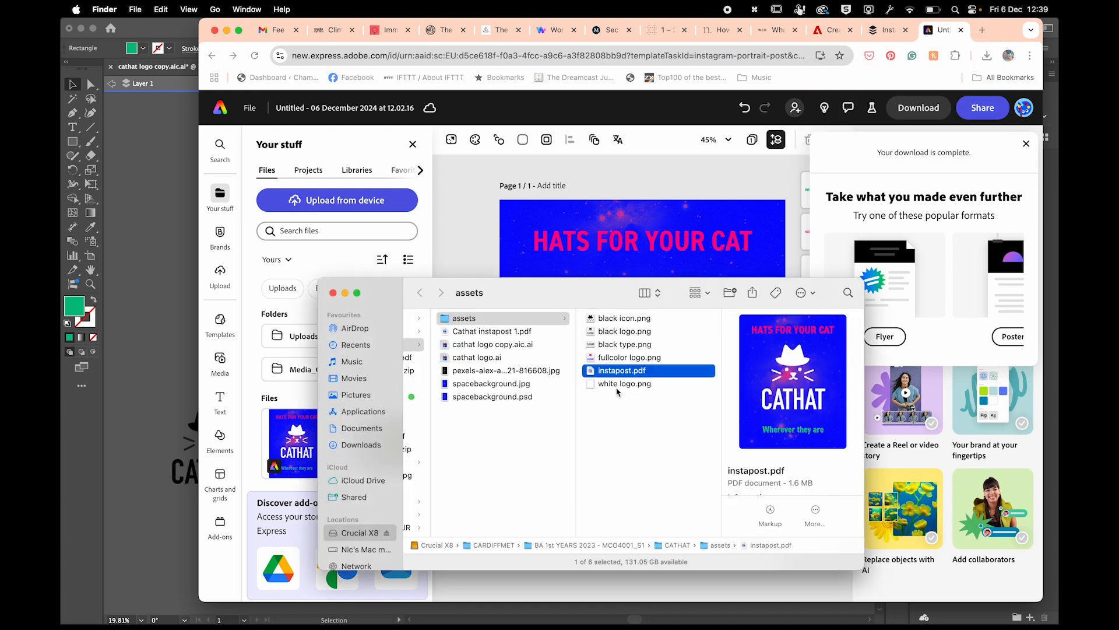